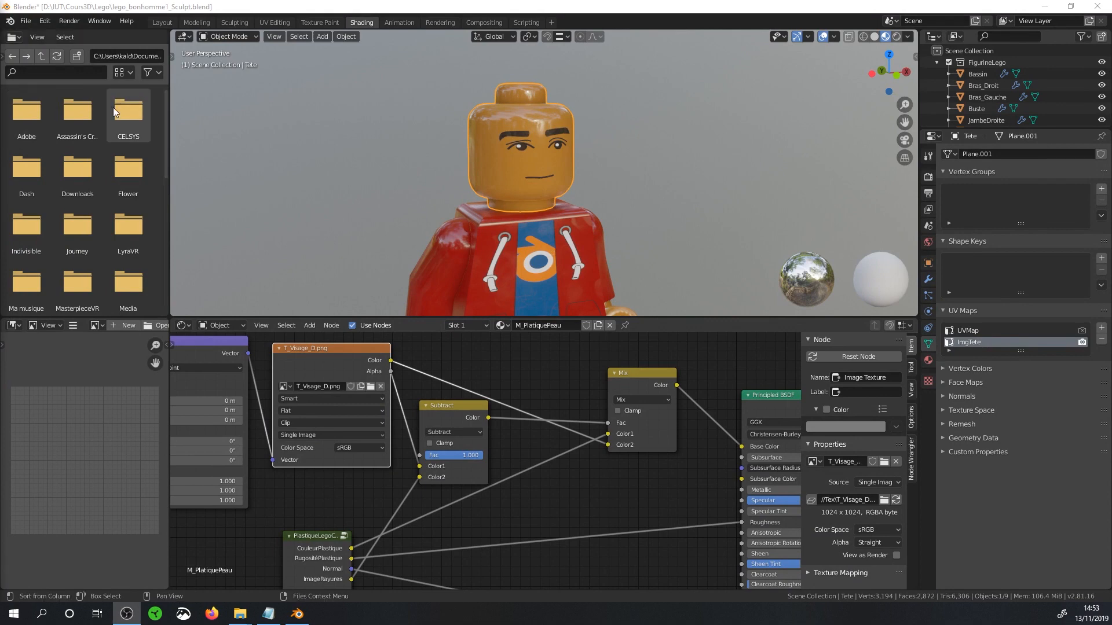
Save the project under the existing file name lego_bonhomme1_Sculpt.blend in the Lego folder, overwriting that file
left_click(26, 21)
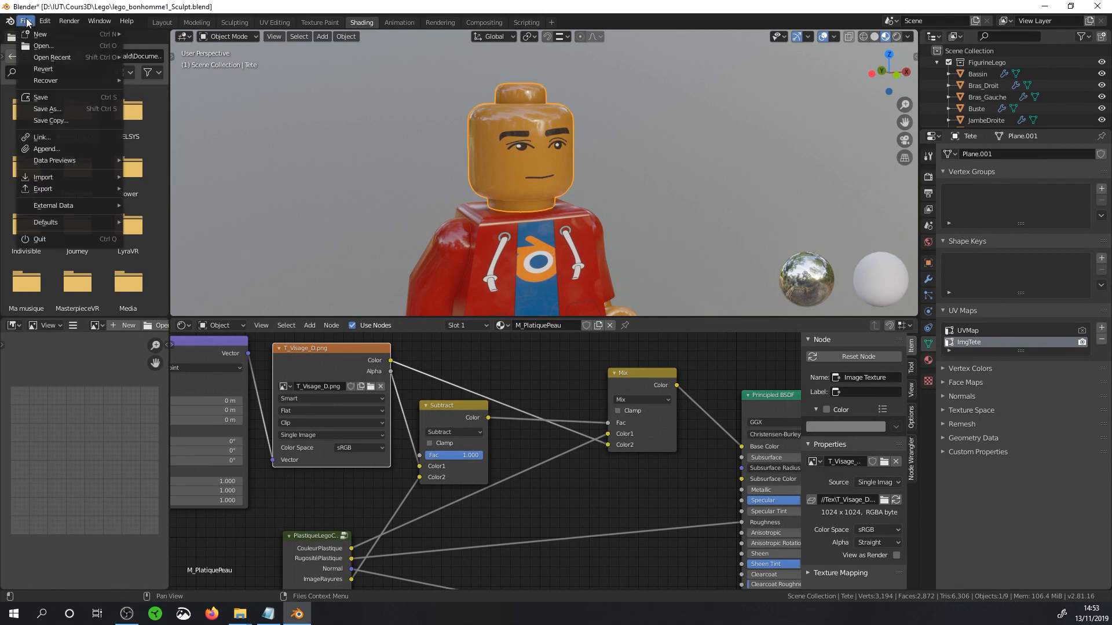
left_click(58, 109)
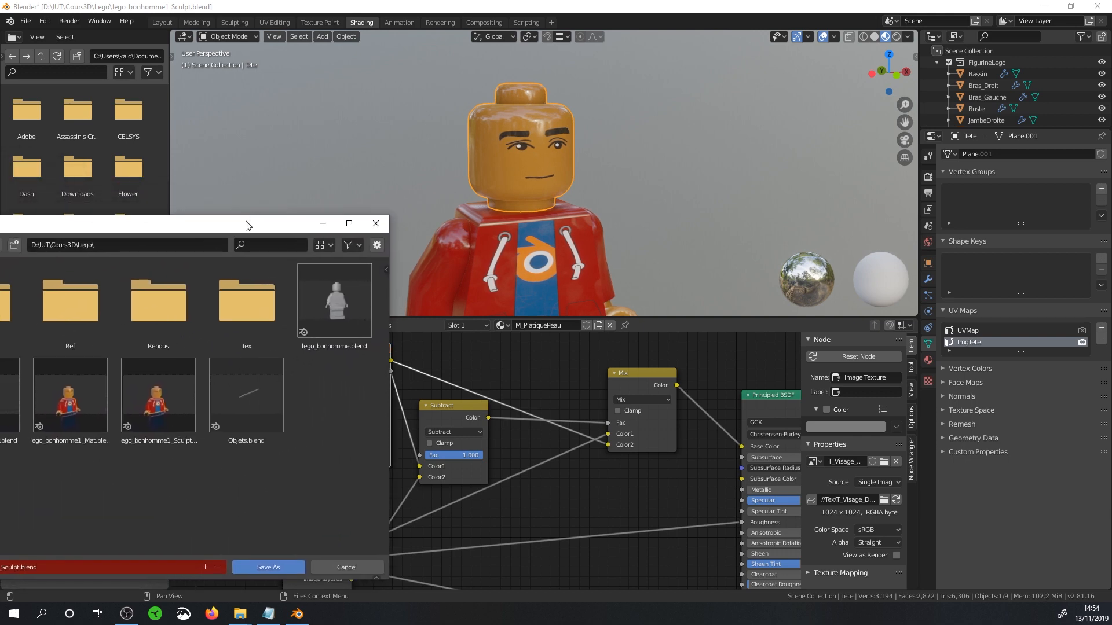
left_click(557, 315)
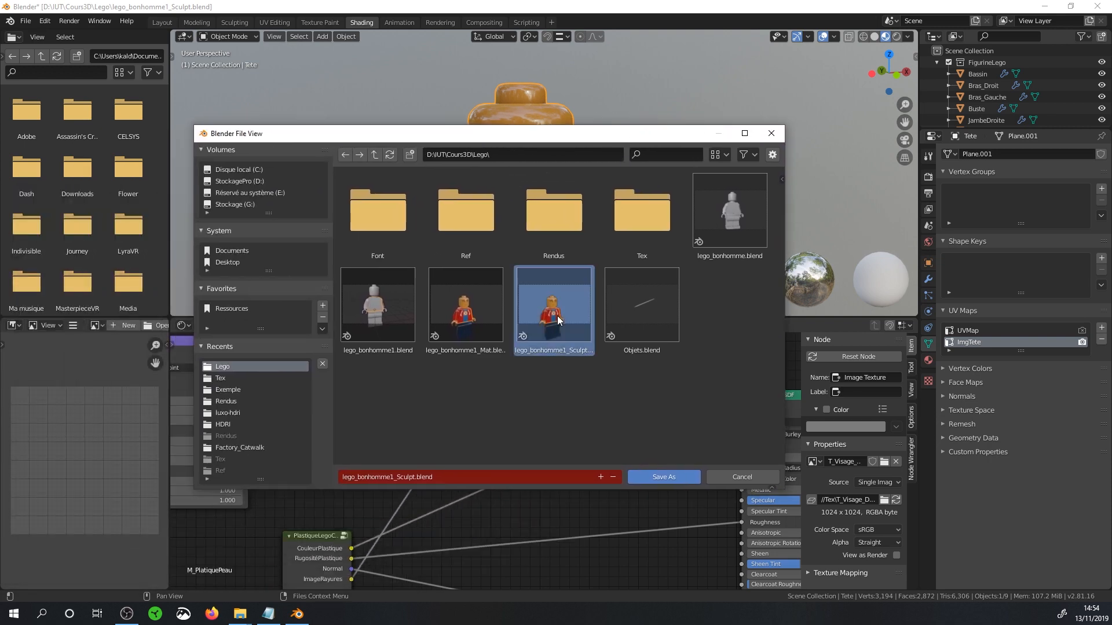
left_click(684, 475)
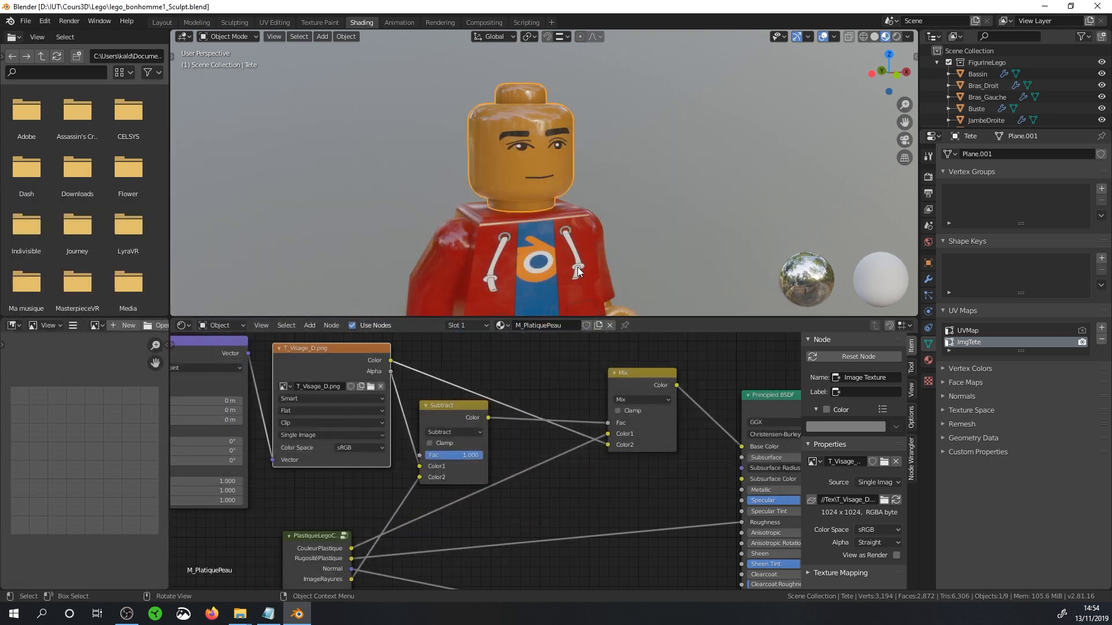
In the Layout workspace, add a cube mesh and raise it about 2.16 m along Z to the figurine's head
left_click(165, 23)
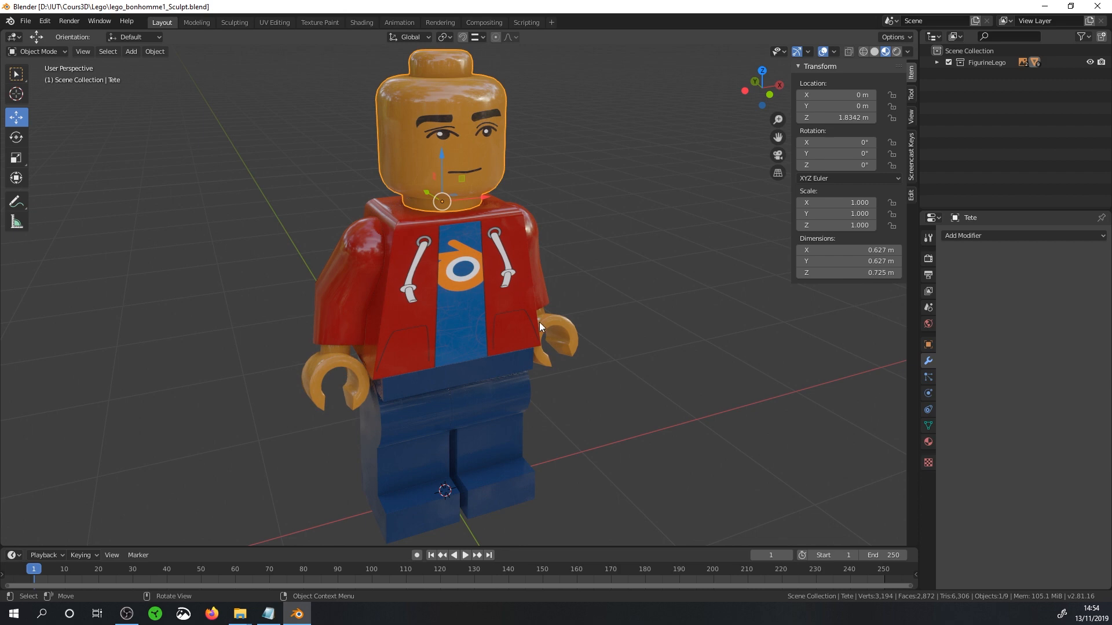
middle_click_drag(540, 322, 508, 316)
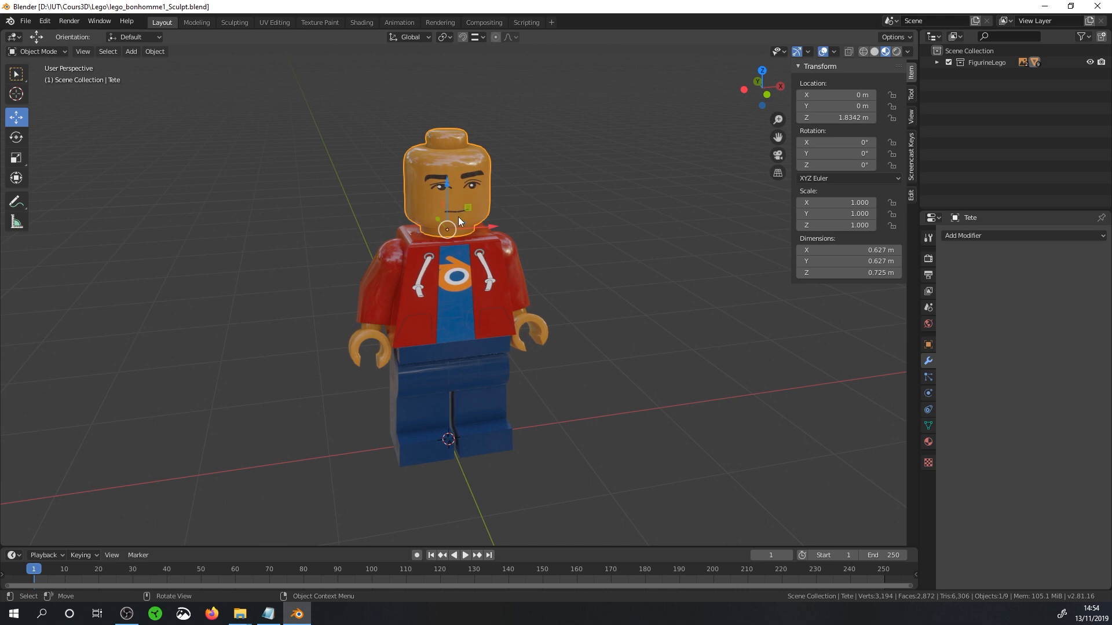
middle_click_drag(458, 217, 429, 239)
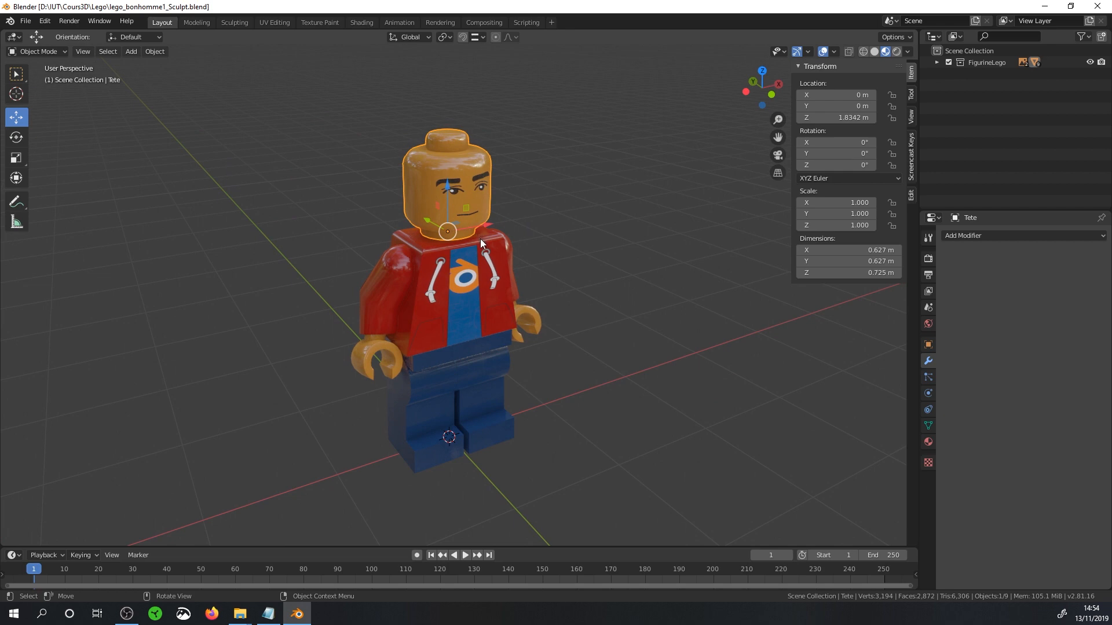
key("shift")
key("shift+a")
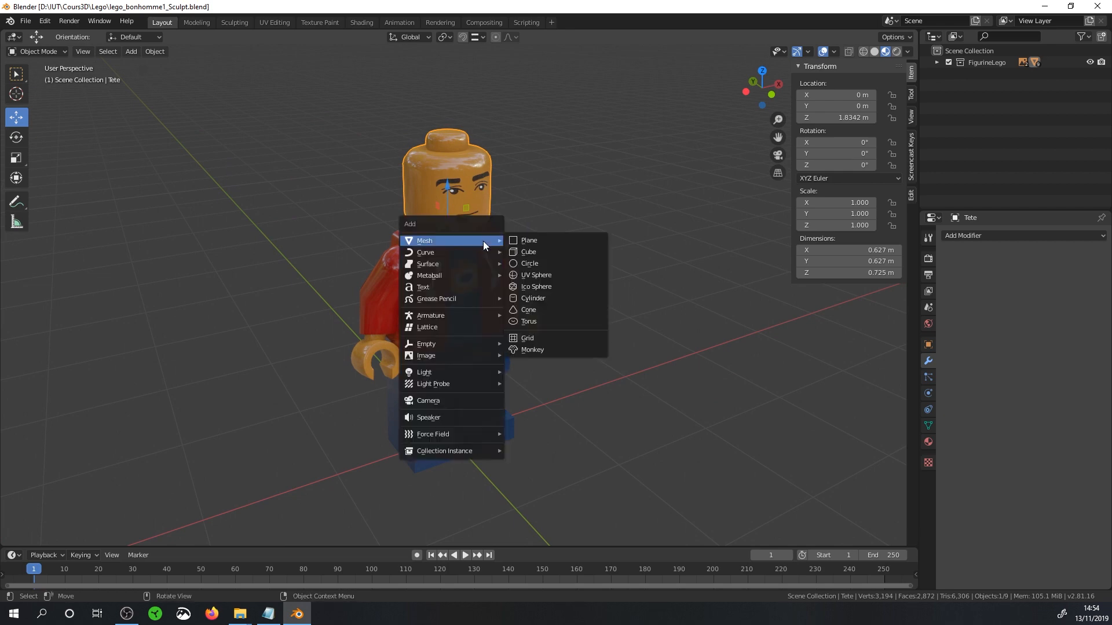
left_click(546, 252)
left_click_drag(450, 401, 630, 162)
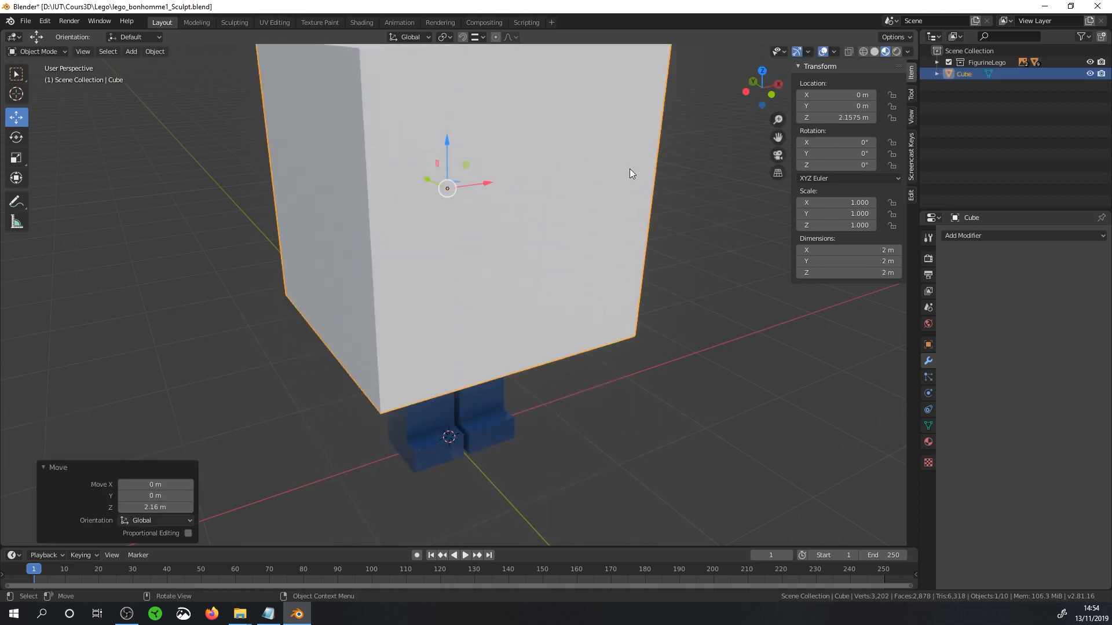
Scale the cube down to about 0.65 m per side and raise it about 0.11 m further around the head
key("s")
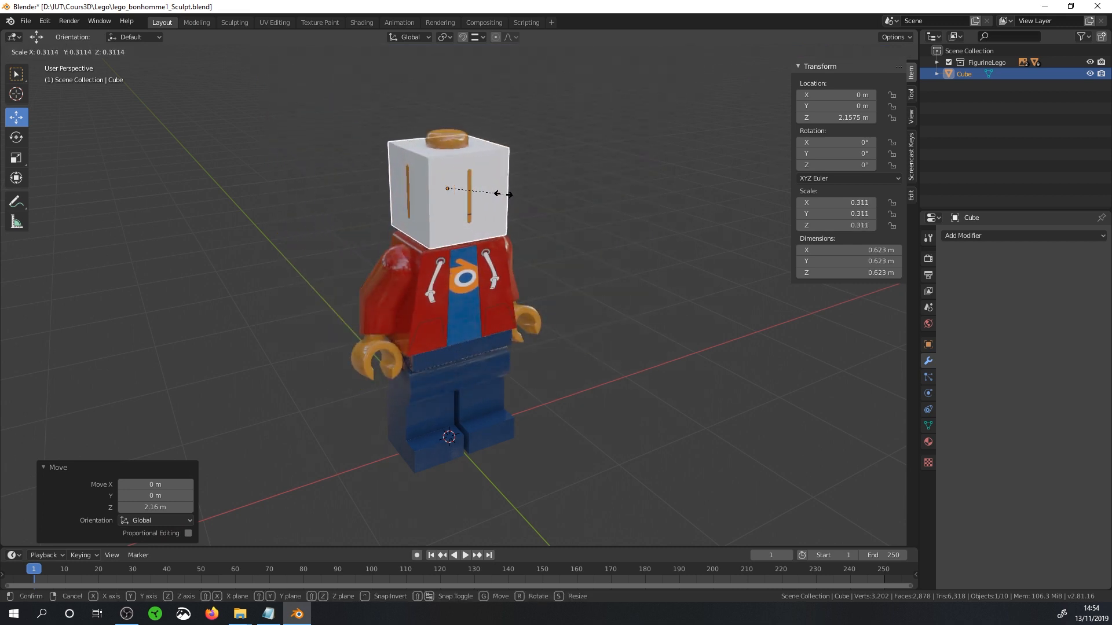
left_click(503, 191)
left_click_drag(445, 155, 445, 136)
middle_click_drag(446, 136, 605, 224)
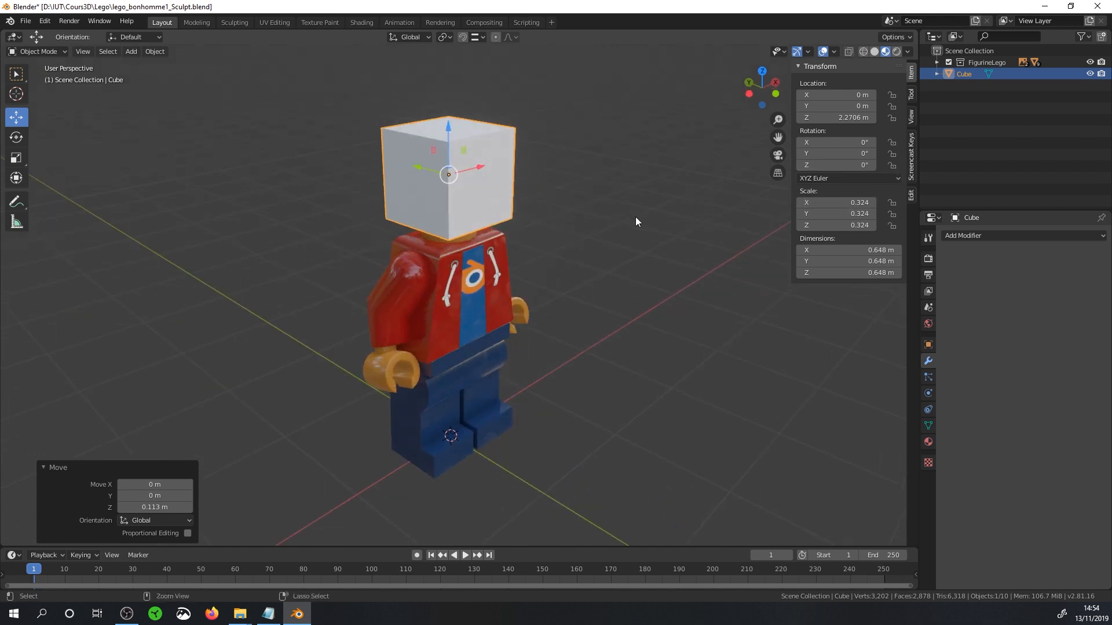
Apply the cube's scale and give it a Subdivision Surface modifier with 3 render and 3 viewport subdivisions
key("ctrl+a")
left_click(609, 241)
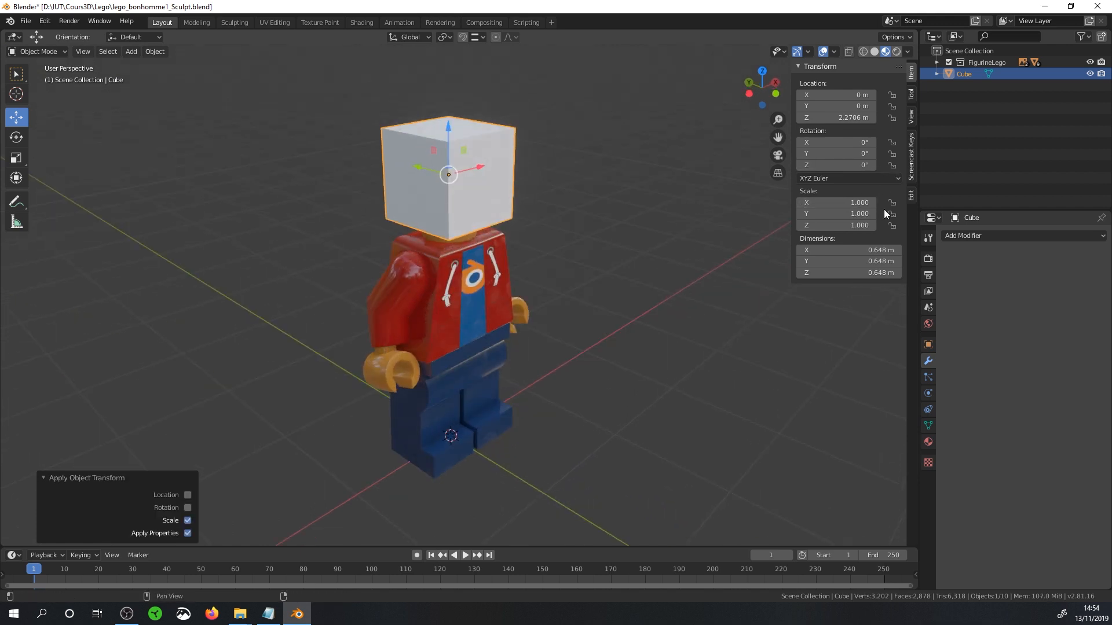
left_click(968, 236)
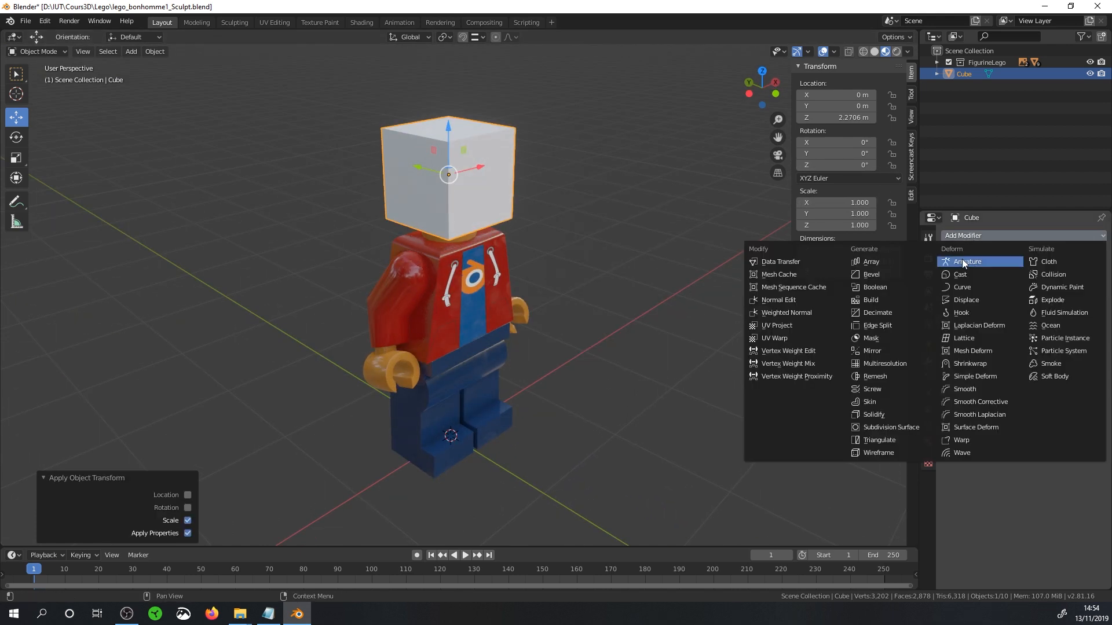
left_click(887, 427)
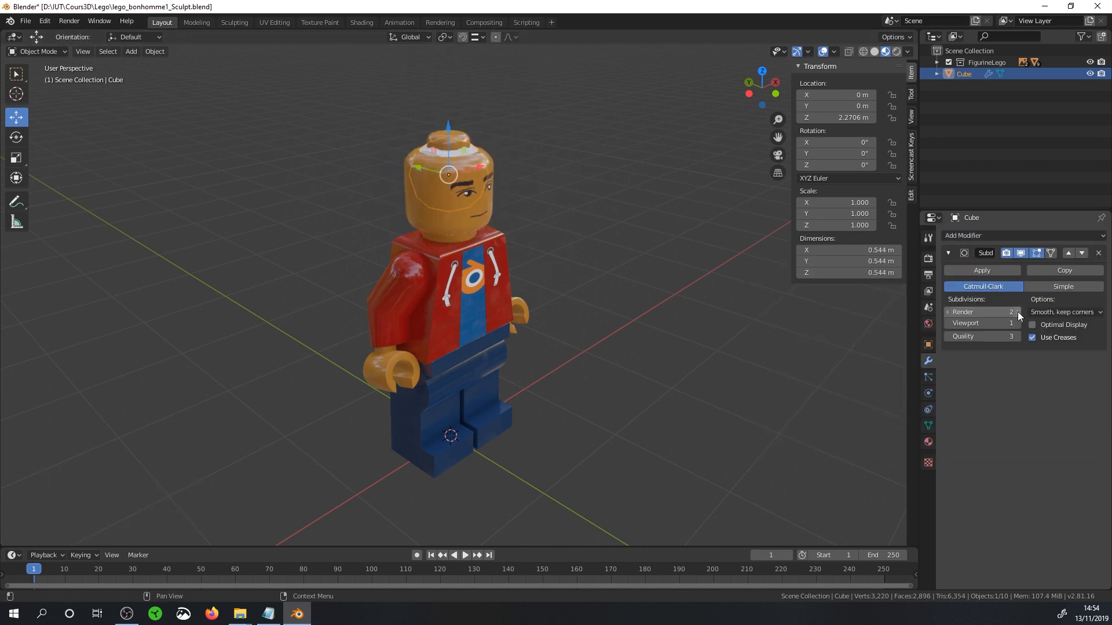
left_click(1017, 312)
middle_click_drag(522, 212, 544, 234)
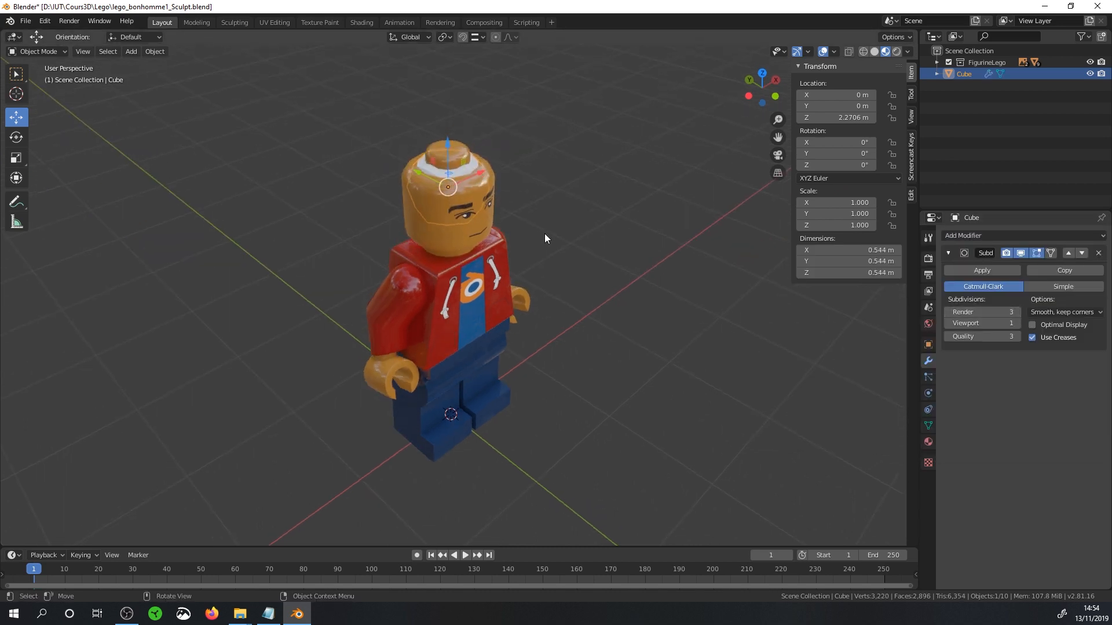
left_click(1016, 323)
left_click(1017, 323)
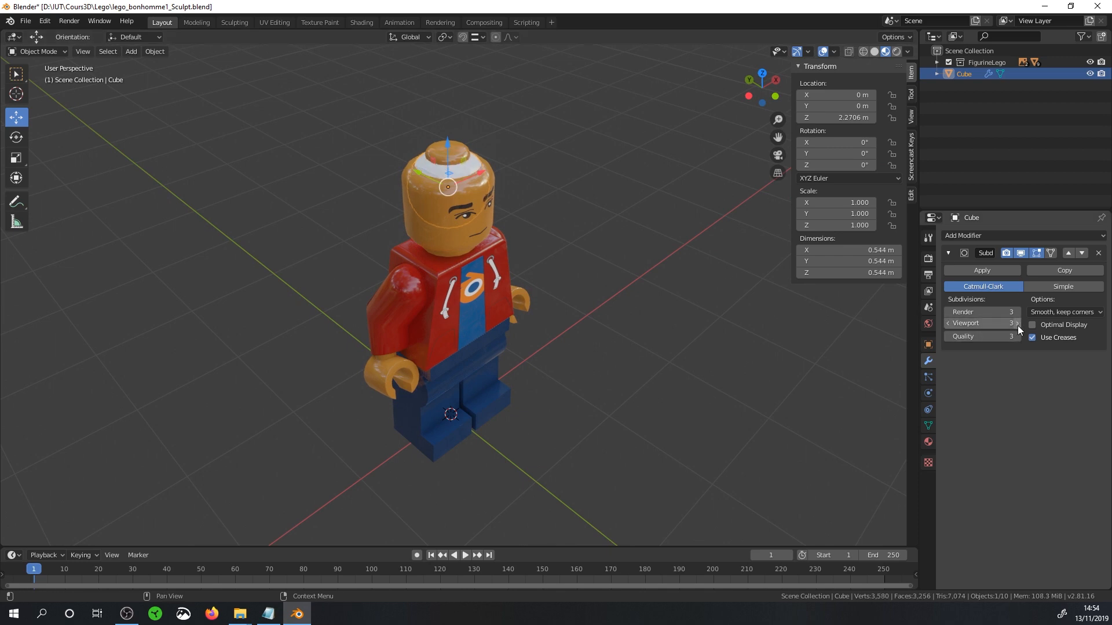
Enlarge the cube's mesh in Edit Mode until the rounded shape is about 0.8 m wide, and apply the Subdivision Surface modifier
middle_click_drag(580, 323, 522, 240)
scroll(517, 180, "up", 3)
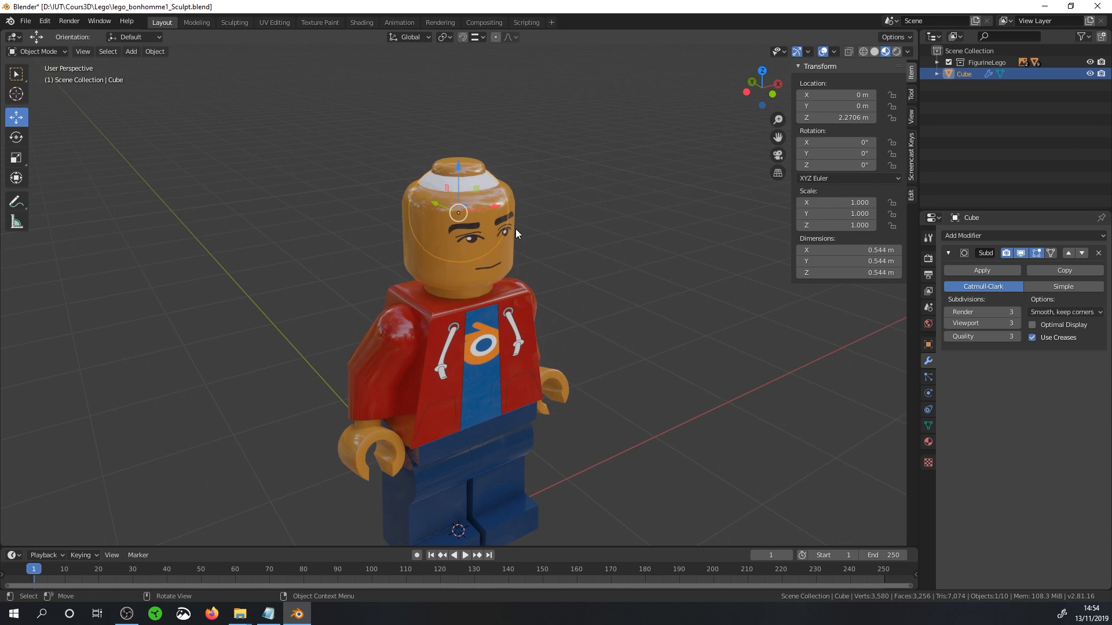
key("Tab")
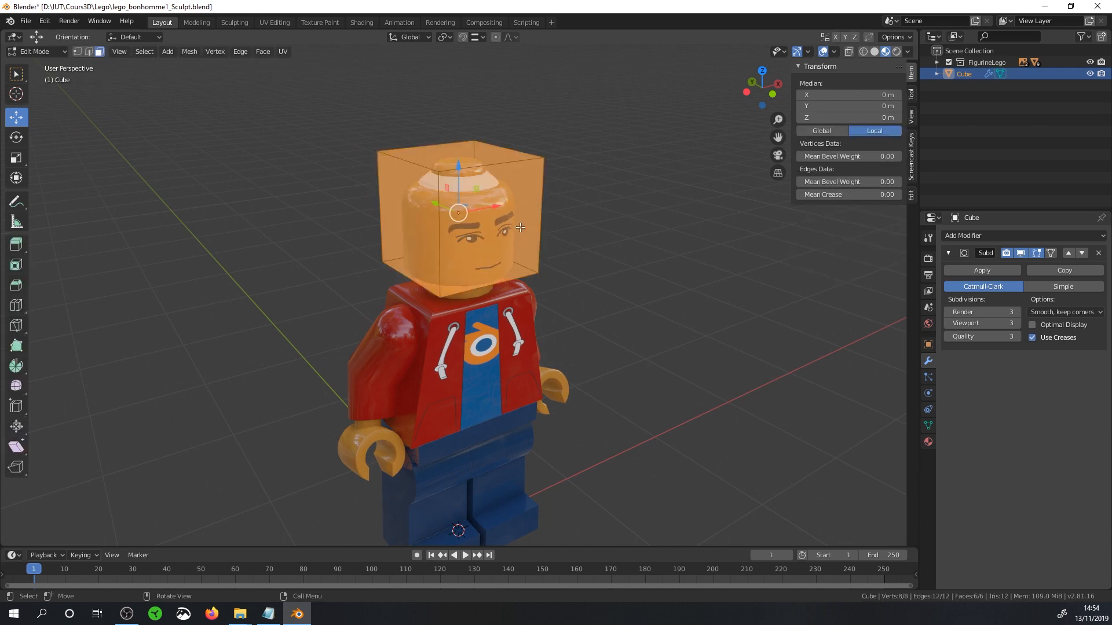
key("s")
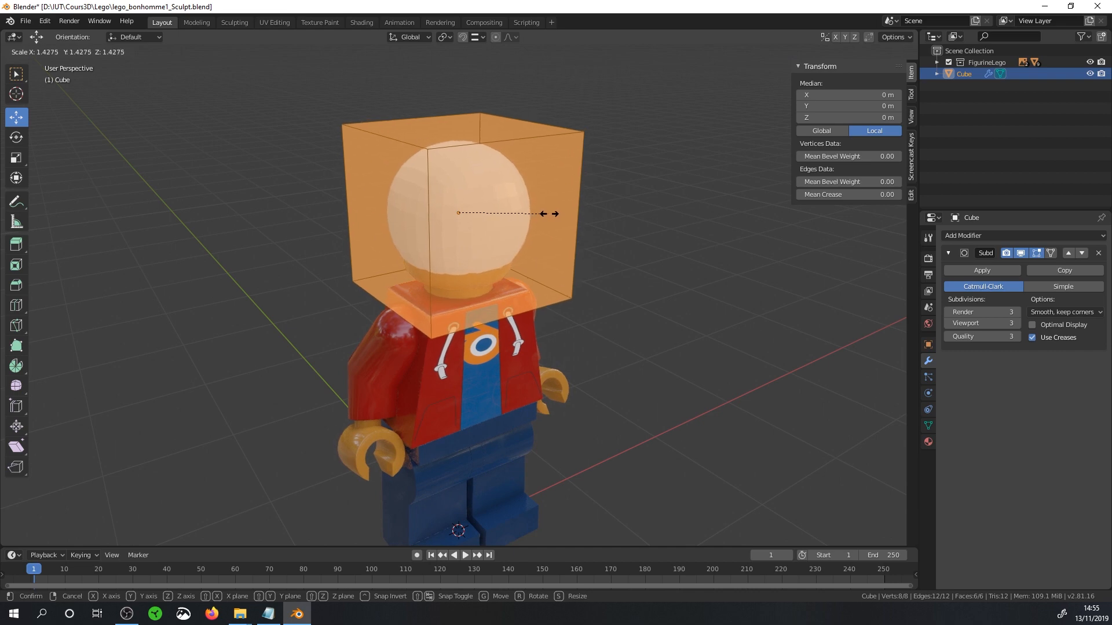
left_click(549, 214)
key("Tab")
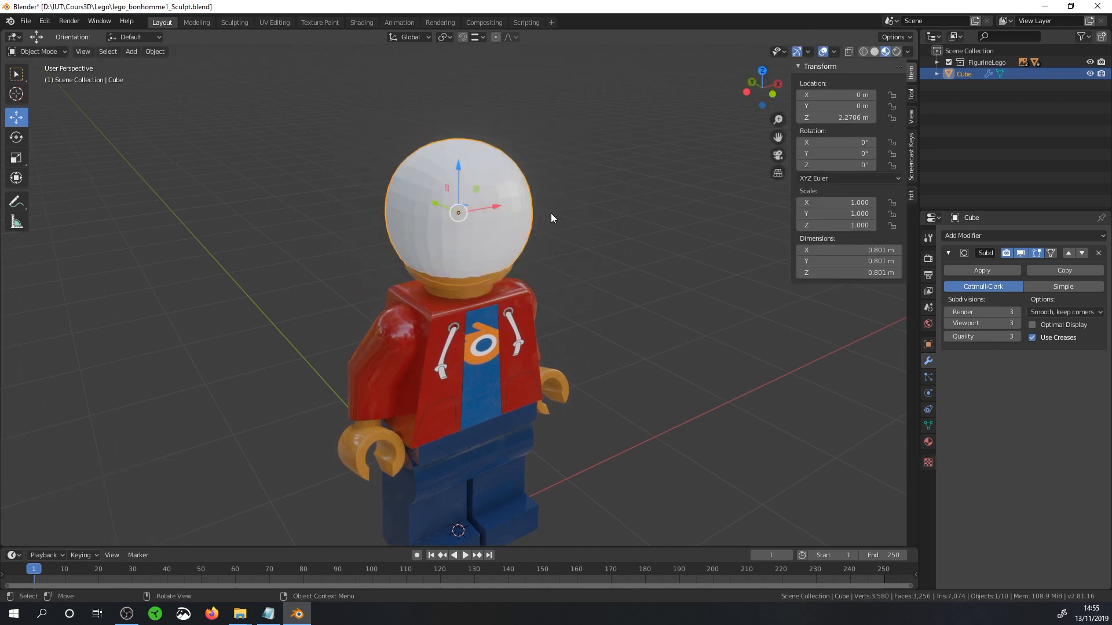
left_click(990, 269)
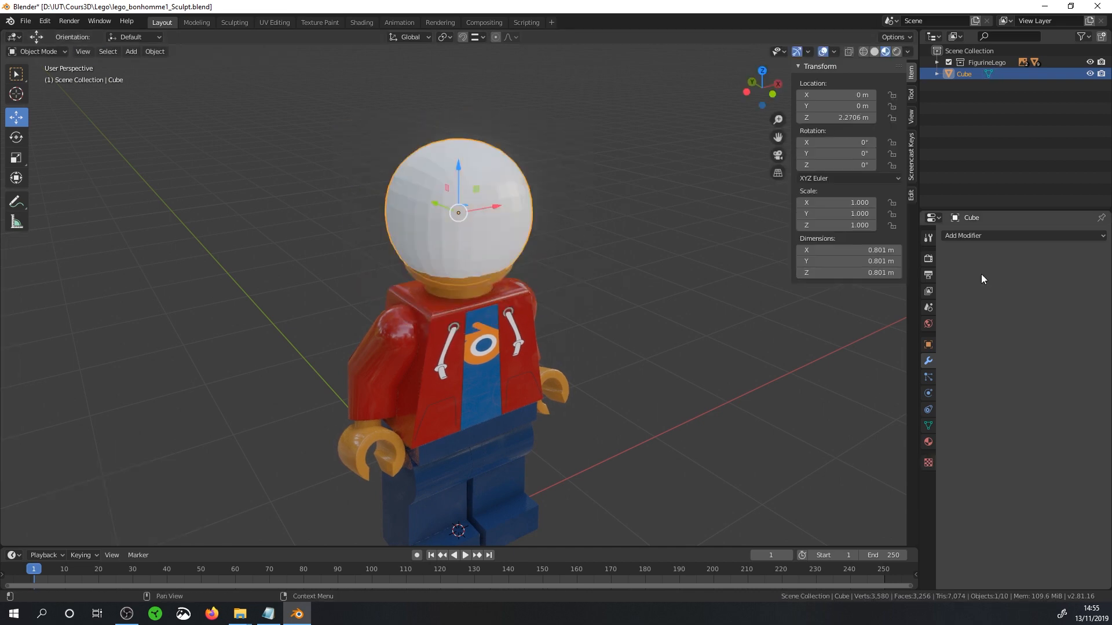
Switch to the Sculpting workspace and put the head sphere in Sculpt Mode, passing through Object Mode once
left_click(235, 22)
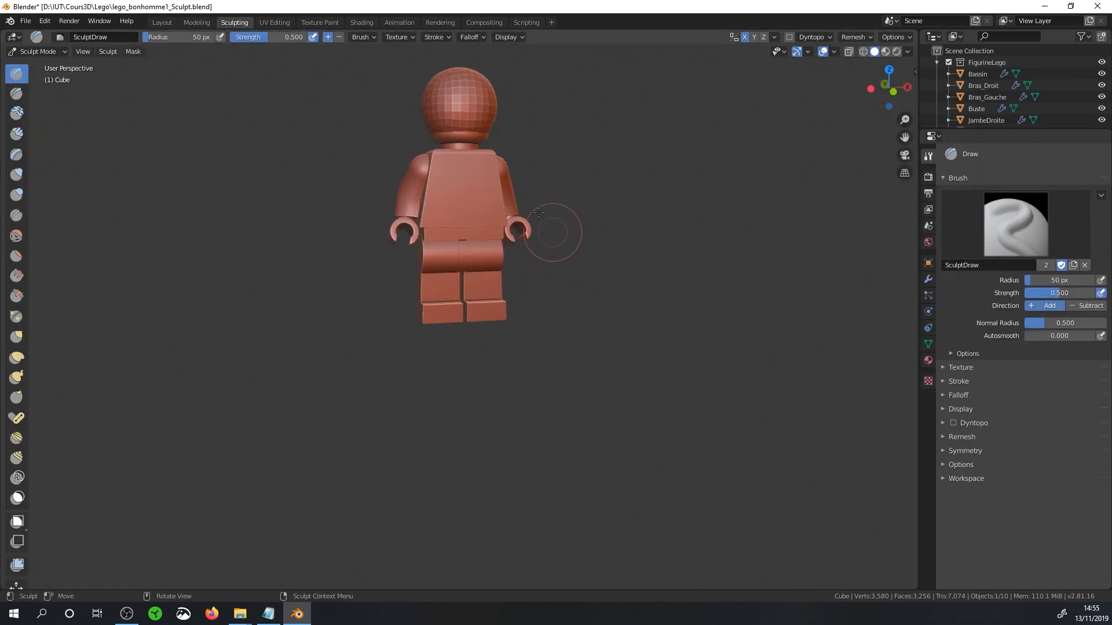
middle_click_drag(538, 213, 560, 320, "shift")
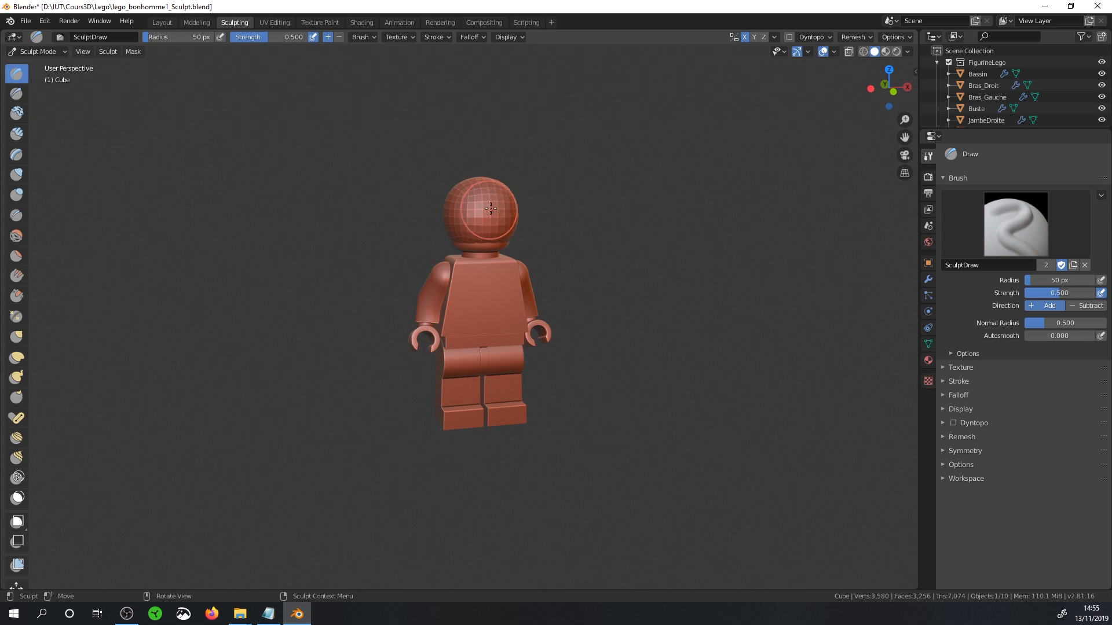
key("ctrl+Tab")
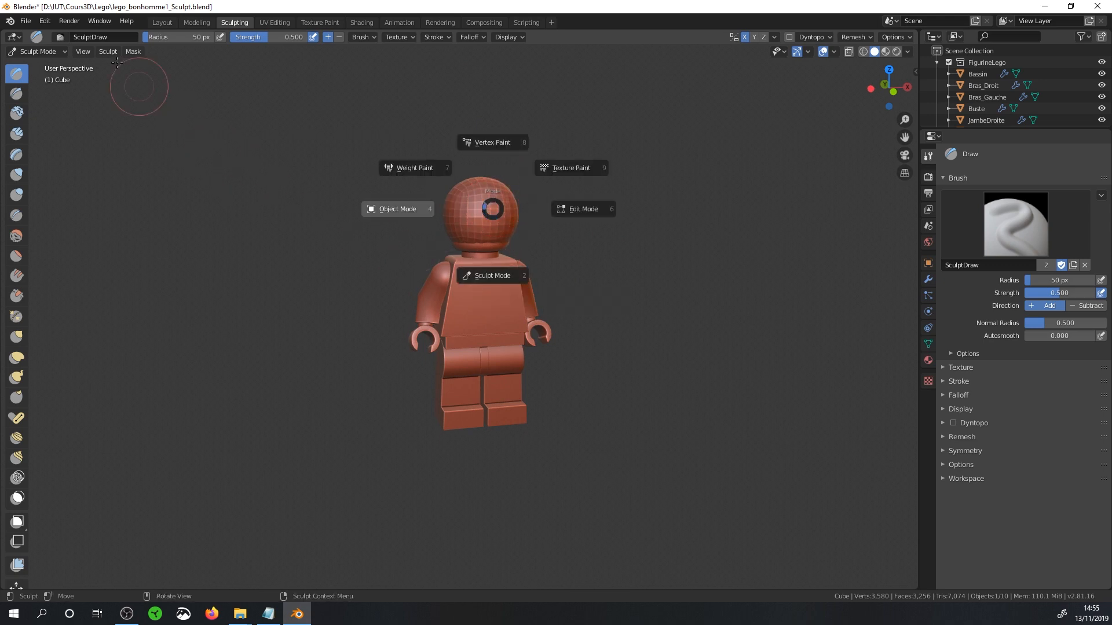
left_click(58, 49)
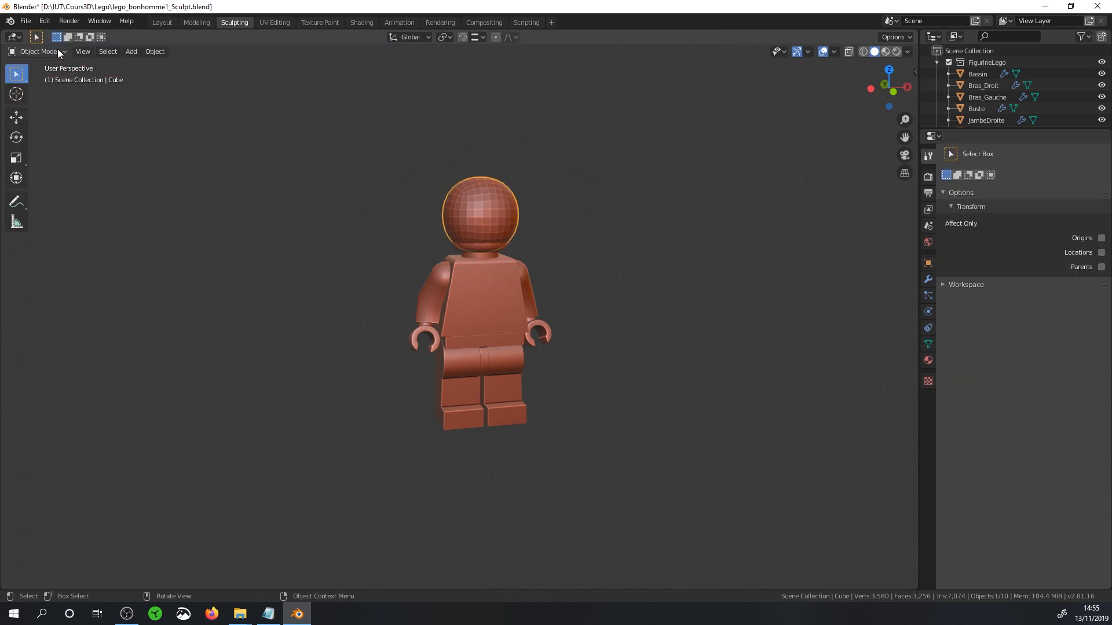
left_click(57, 49)
left_click(49, 90)
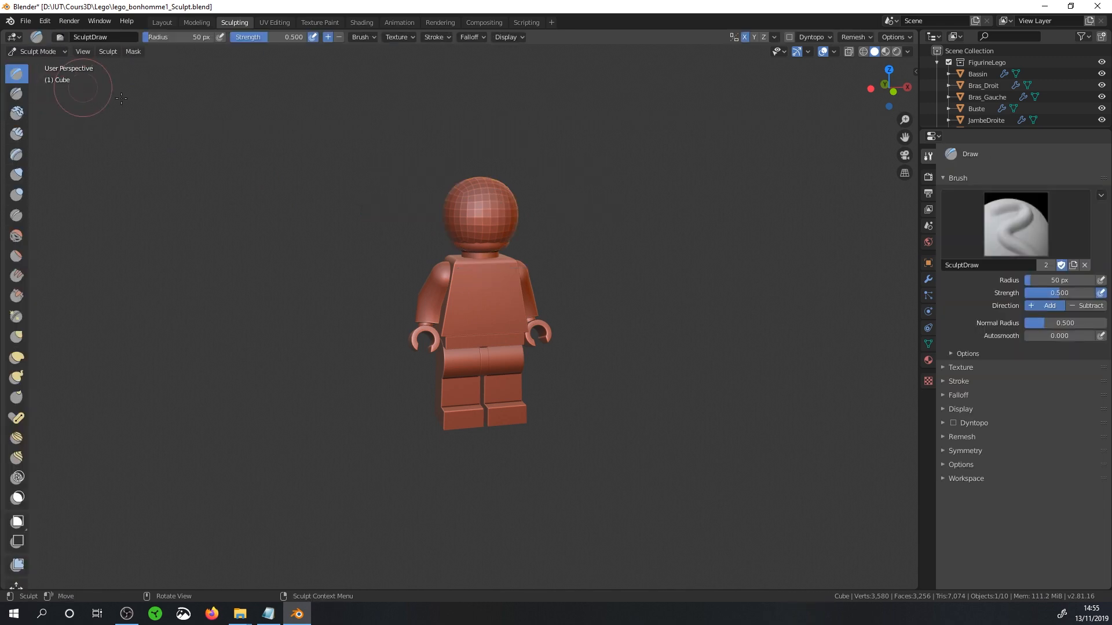
Show the wireframe overlay at 1.000 on the models and widen the sculpt toolbar to display the brush names
middle_click_drag(623, 225, 585, 301)
scroll(640, 235, "up", 3)
mouse_move(641, 235)
middle_mouse_down()
mouse_move(628, 231)
mouse_move(580, 331)
mouse_move(564, 301)
middle_mouse_up()
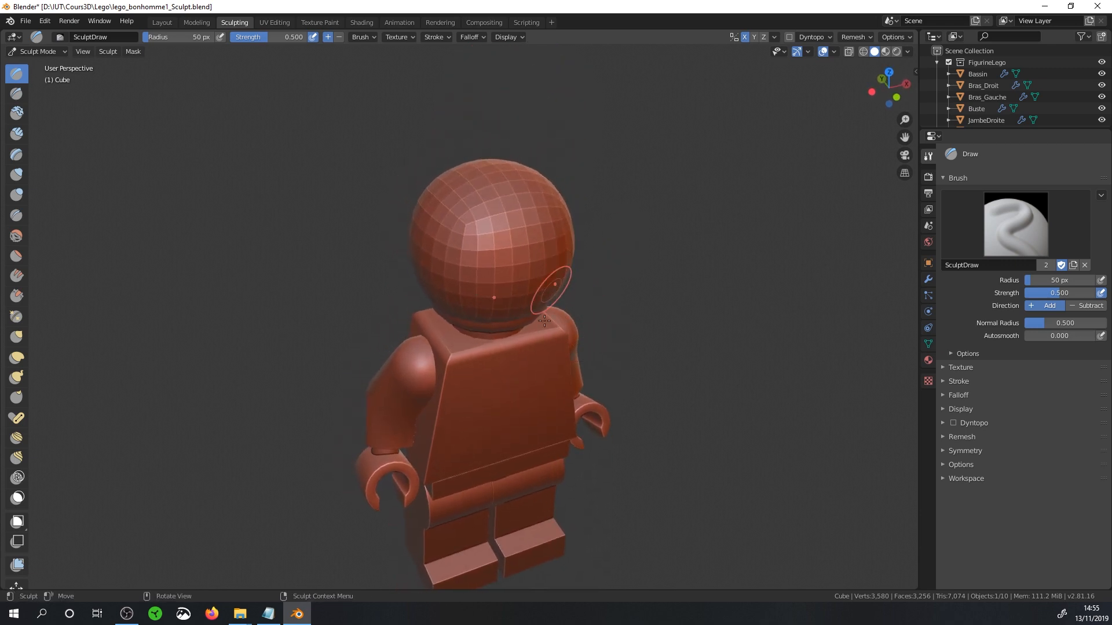
left_click(863, 36)
left_click(834, 51)
left_click(765, 247)
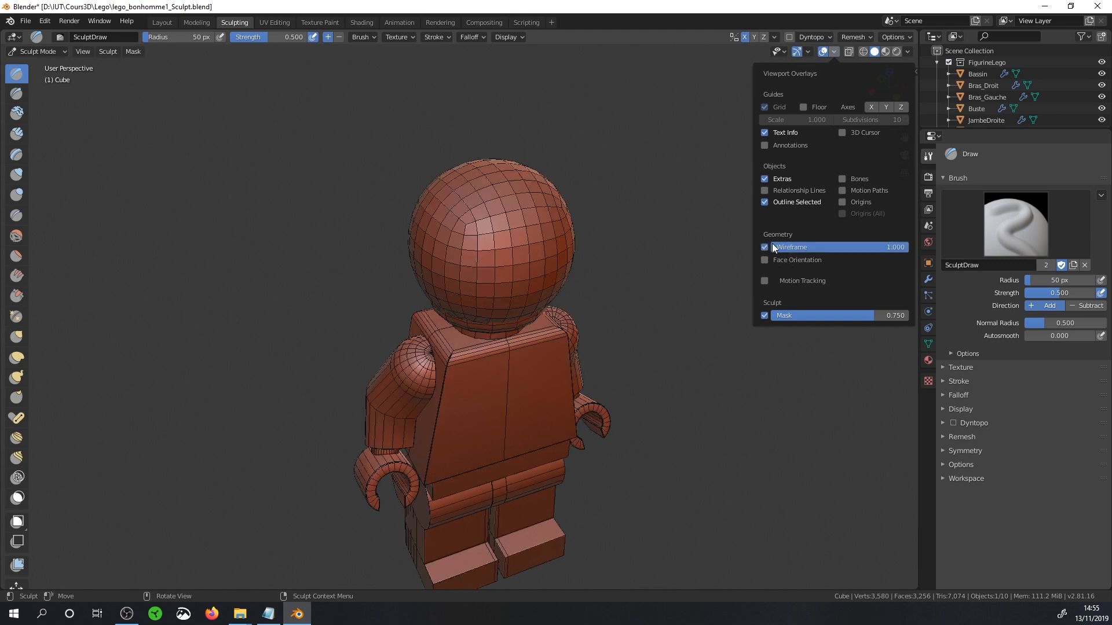
left_click_drag(873, 244, 914, 248)
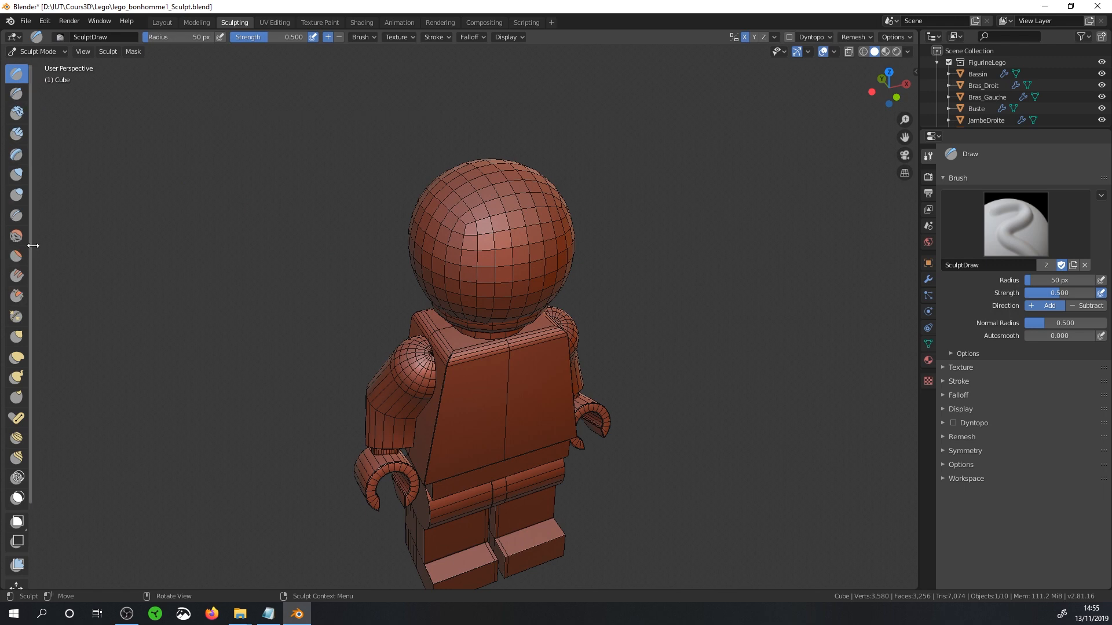
left_click_drag(35, 246, 101, 250)
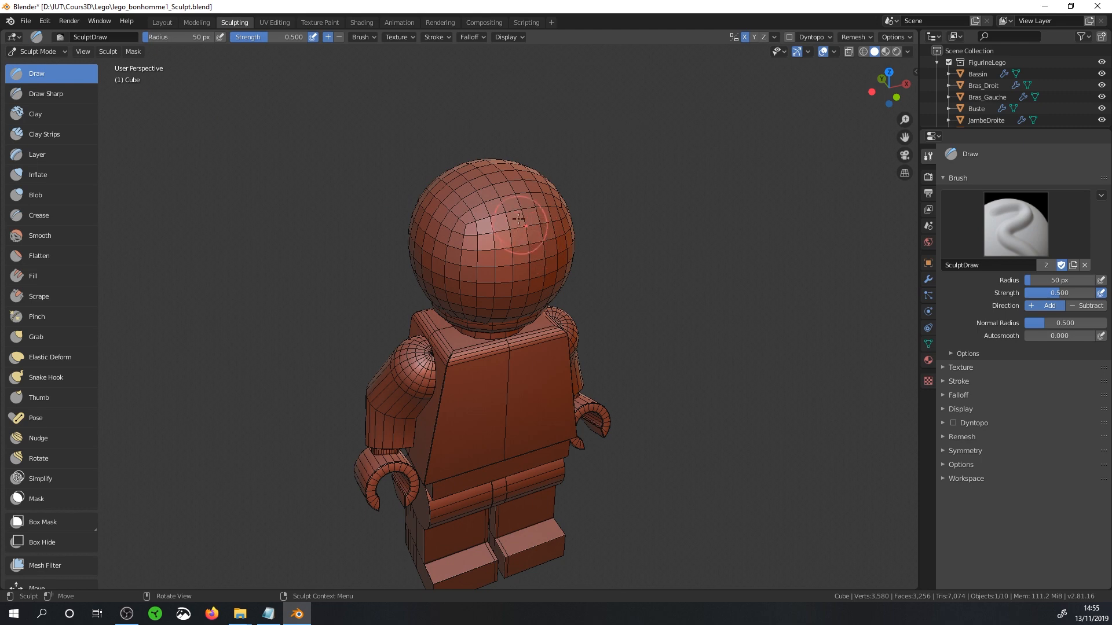
Sculpt raised volumes on the front and upper part of the head sphere with the Draw brush, radius 50 px and strength 0.500
mouse_move(519, 219)
left_mouse_down()
mouse_move(535, 207)
mouse_move(499, 224)
mouse_move(517, 169)
mouse_move(466, 227)
mouse_move(492, 221)
left_mouse_up()
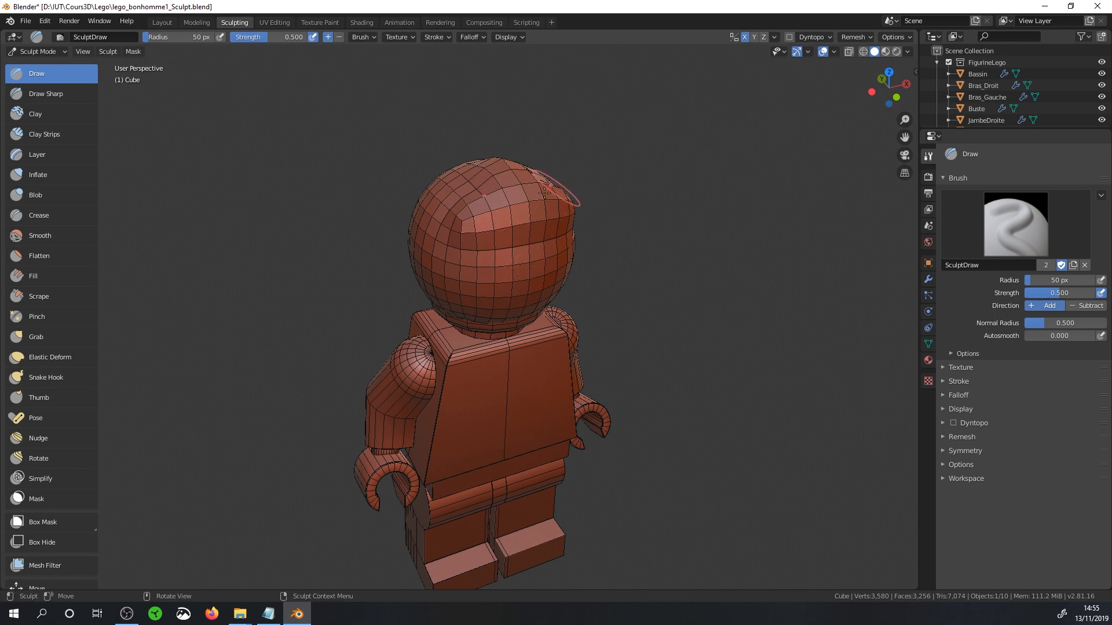
middle_click_drag(502, 198, 531, 267)
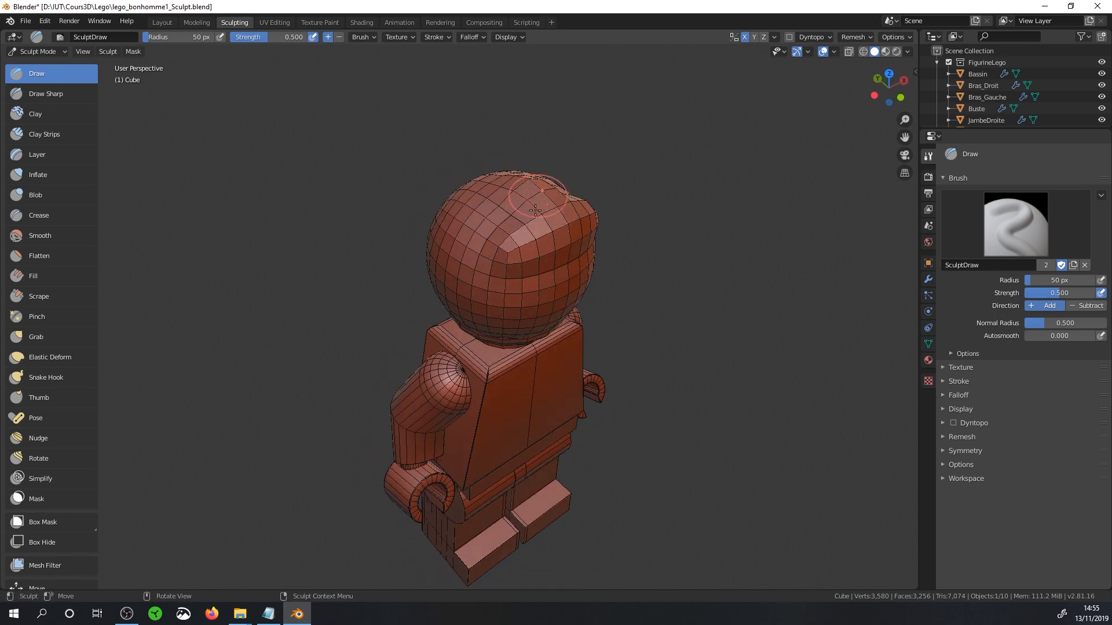
mouse_move(491, 212)
left_mouse_down()
mouse_move(488, 222)
mouse_move(497, 215)
mouse_move(528, 235)
left_mouse_up()
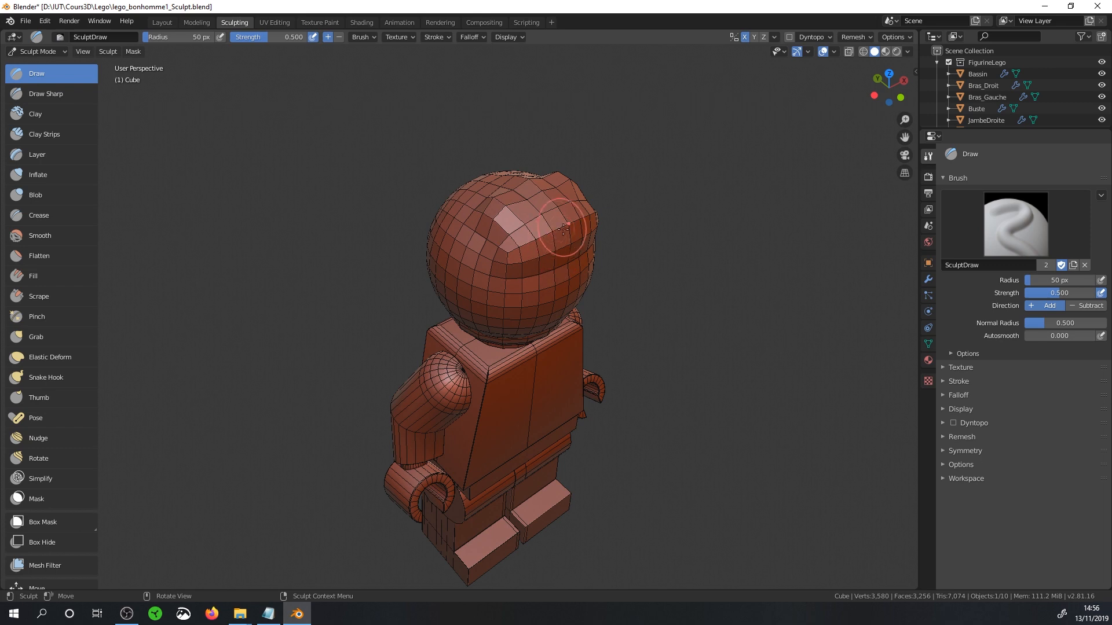
mouse_move(531, 257)
left_mouse_down()
mouse_move(519, 274)
mouse_move(482, 268)
left_mouse_up()
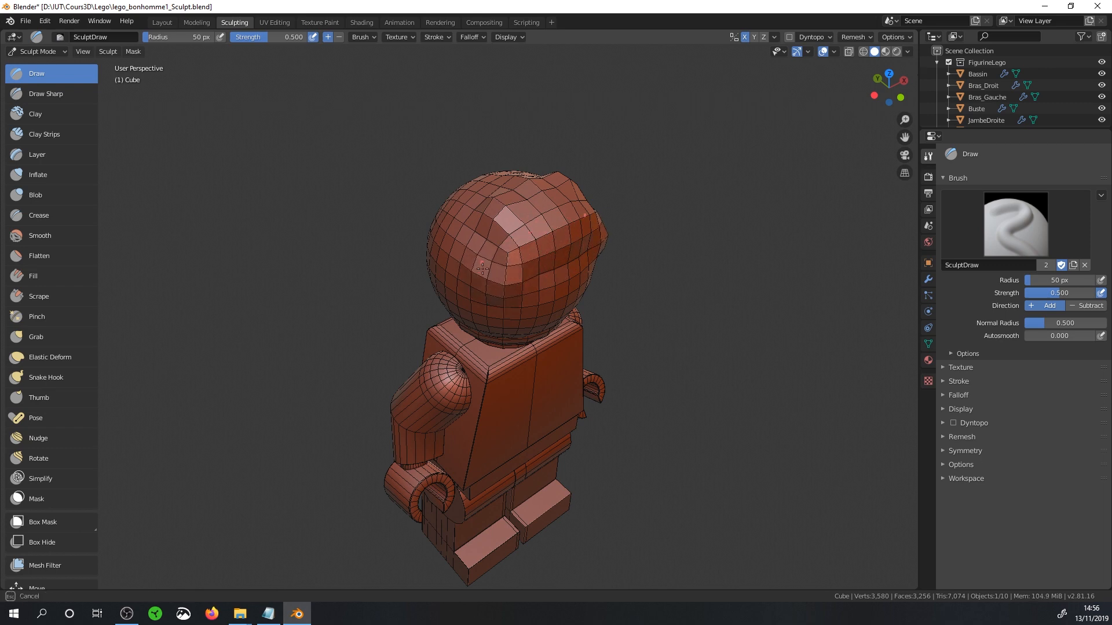
mouse_move(485, 228)
left_mouse_down()
mouse_move(490, 208)
mouse_move(521, 194)
left_mouse_up()
mouse_move(553, 225)
middle_mouse_down()
mouse_move(583, 214)
mouse_move(548, 220)
middle_mouse_up()
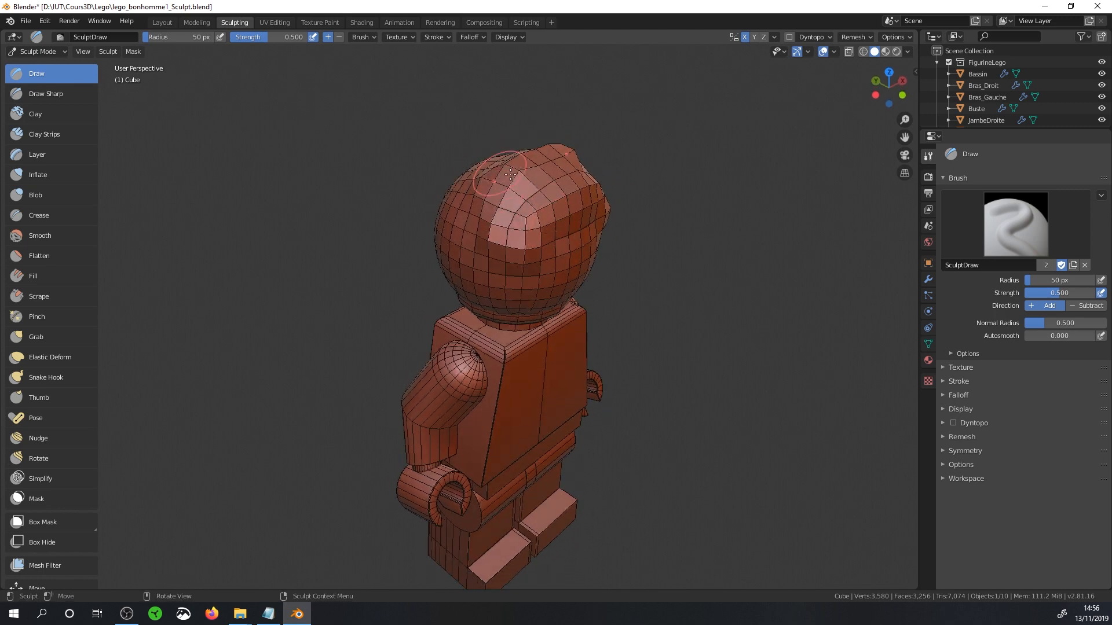
Carve an inverted Draw brush stroke into the front of the head sphere below the raised volumes
left_click_drag(533, 251, 582, 213)
middle_click_drag(564, 223, 548, 230)
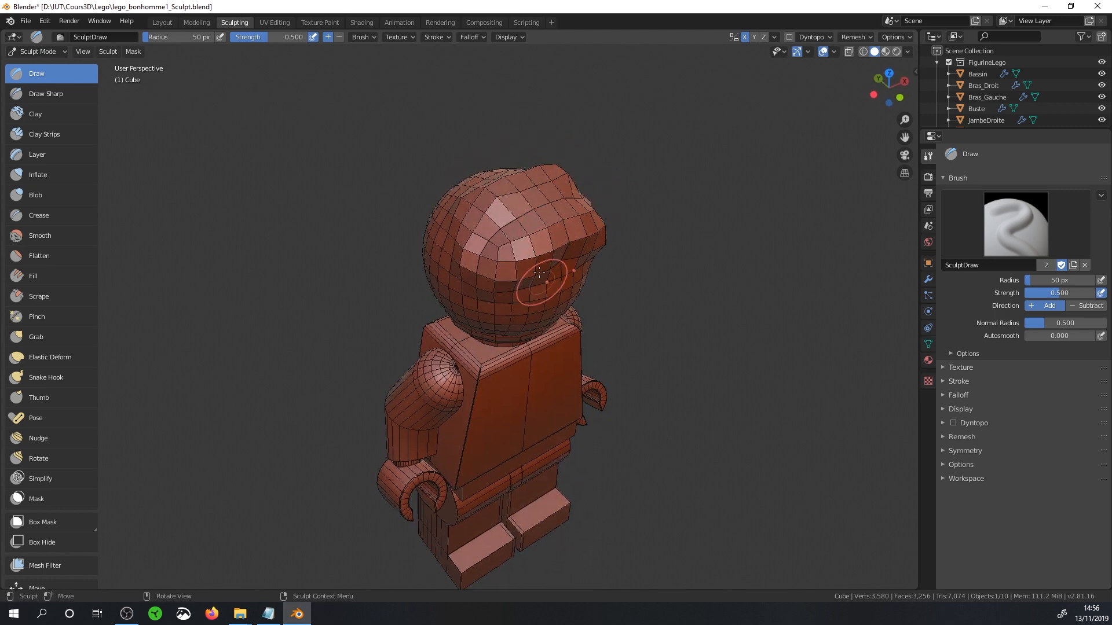
mouse_move(534, 262)
left_mouse_down("ctrl")
mouse_move(547, 238)
mouse_move(536, 284)
mouse_move(521, 286)
mouse_move(524, 272)
mouse_move(550, 263)
mouse_move(555, 224)
left_mouse_up("ctrl")
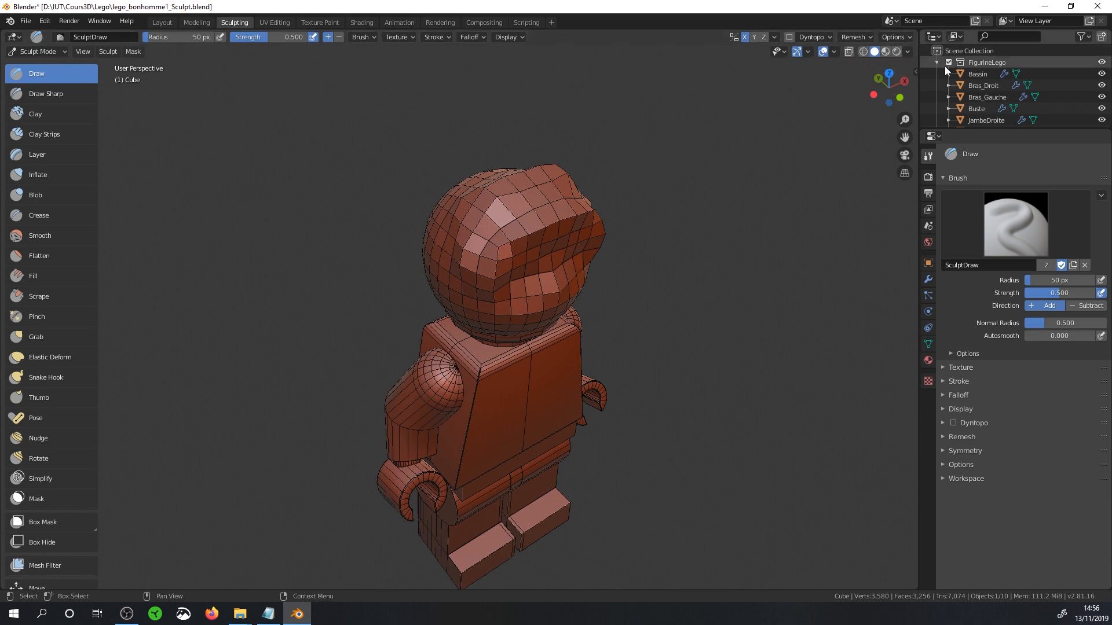
Set the viewport shading color to Random and carve the face area of the head sphere further with the inverted Draw brush
left_click(908, 51)
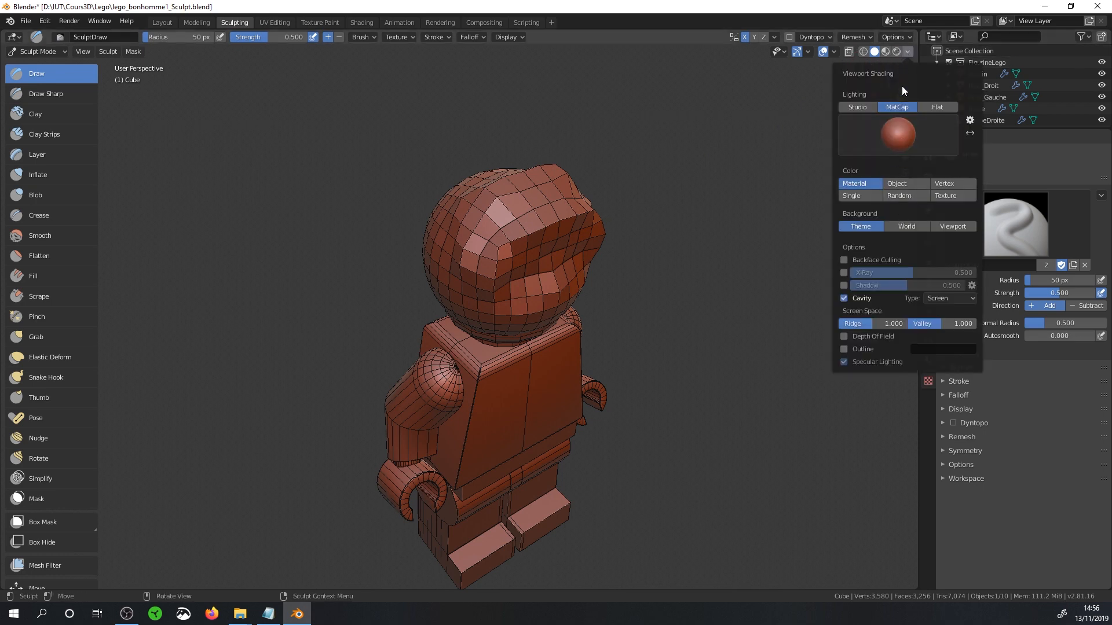
left_click(901, 196)
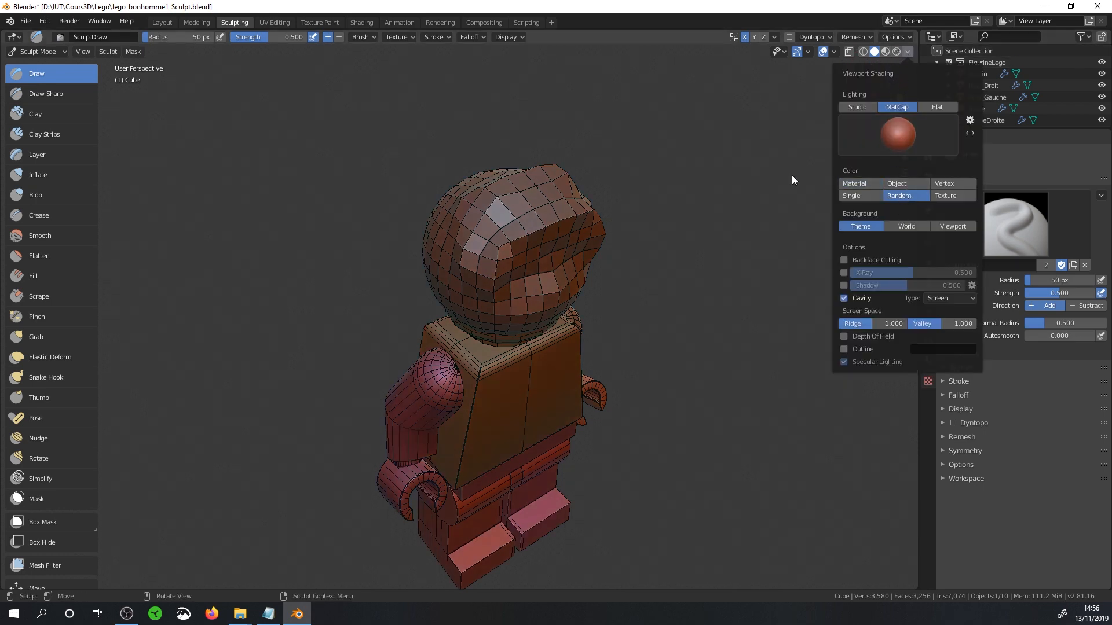
middle_click_drag(791, 174, 538, 231)
mouse_move(537, 232)
left_mouse_down("ctrl")
mouse_move(537, 242)
mouse_move(571, 221)
left_mouse_up("ctrl")
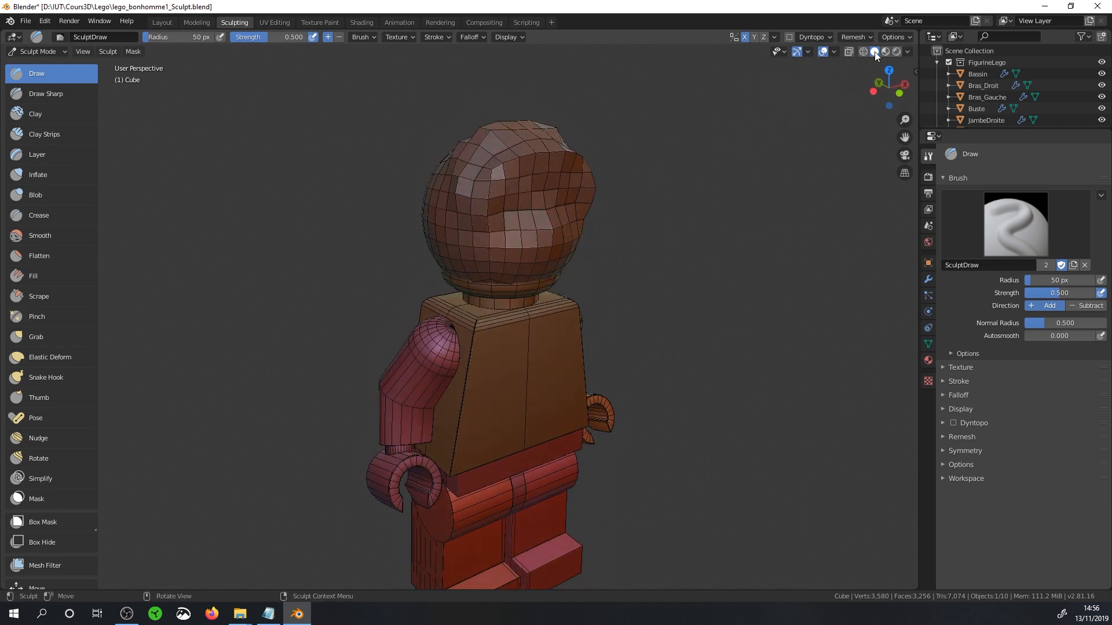
left_click(907, 51)
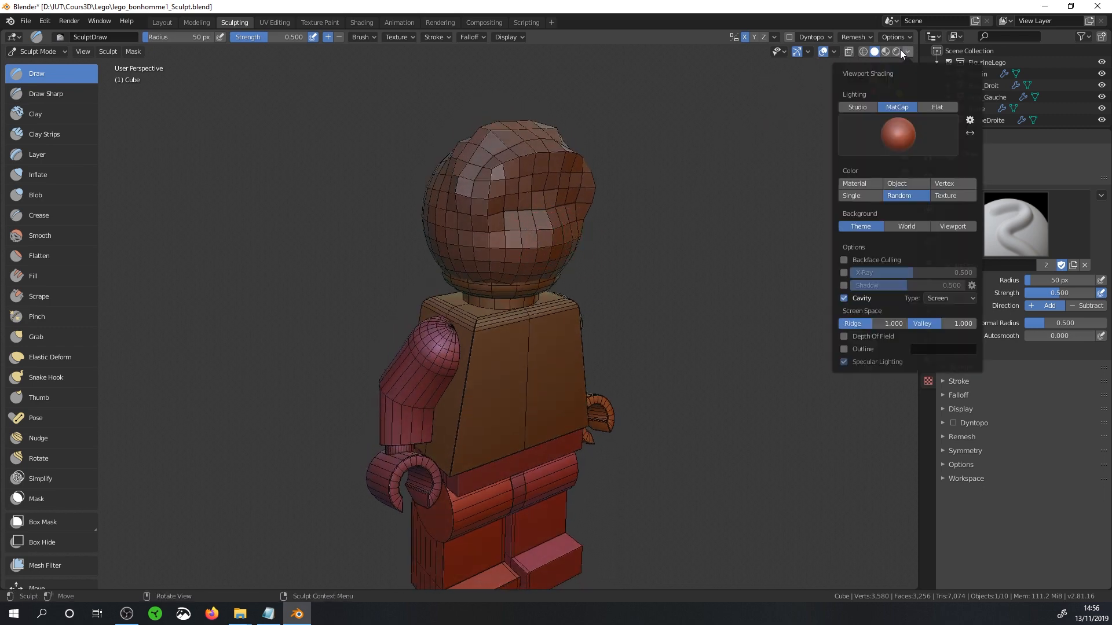
left_click(875, 52)
left_click(906, 51)
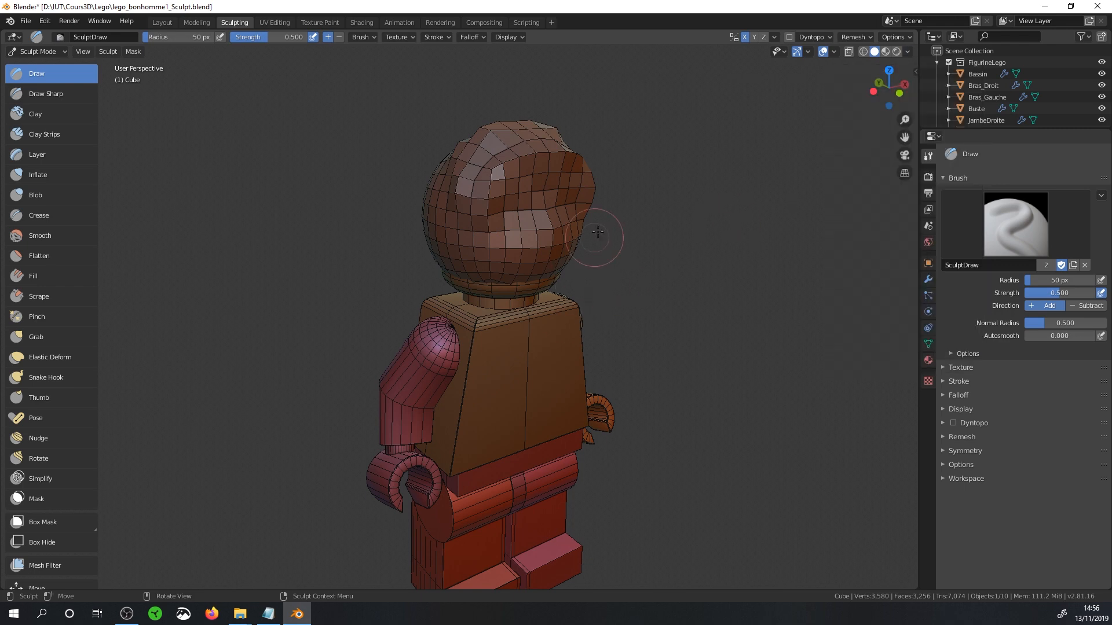
Push in the front of the sphere with the Draw brush to expose the figurine's face beneath a hair cap
mouse_move(544, 246)
left_mouse_down()
mouse_move(556, 223)
mouse_move(513, 232)
mouse_move(562, 209)
mouse_move(521, 196)
mouse_move(506, 214)
mouse_move(500, 254)
mouse_move(539, 272)
mouse_move(547, 237)
mouse_move(562, 260)
mouse_move(576, 206)
mouse_move(524, 190)
left_mouse_up()
middle_click_drag(524, 190, 570, 172)
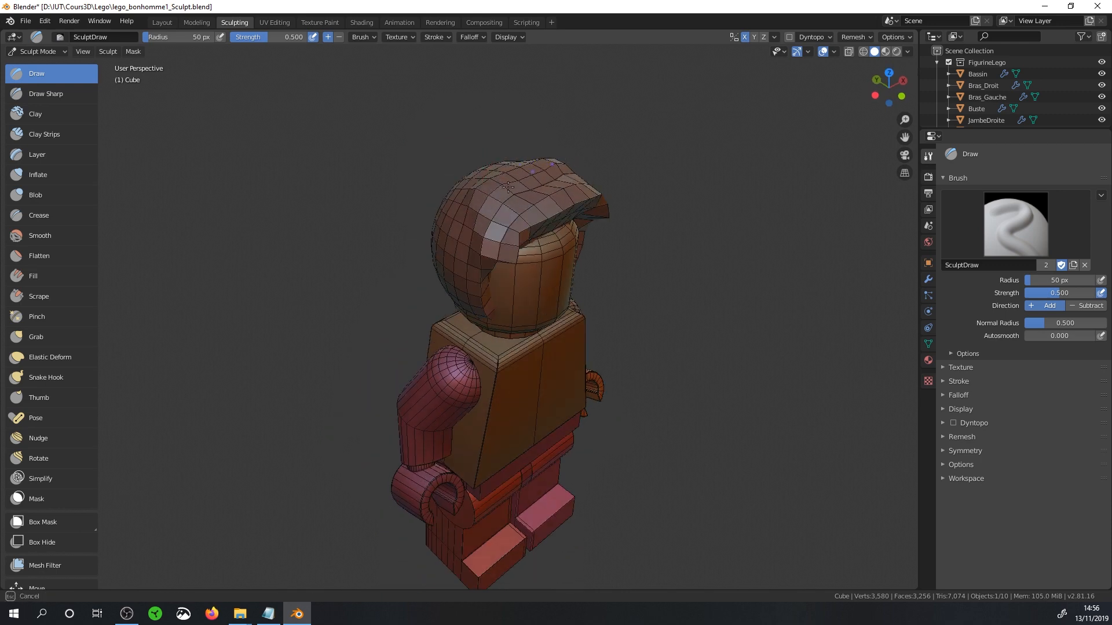
middle_click_drag(508, 187, 174, 161)
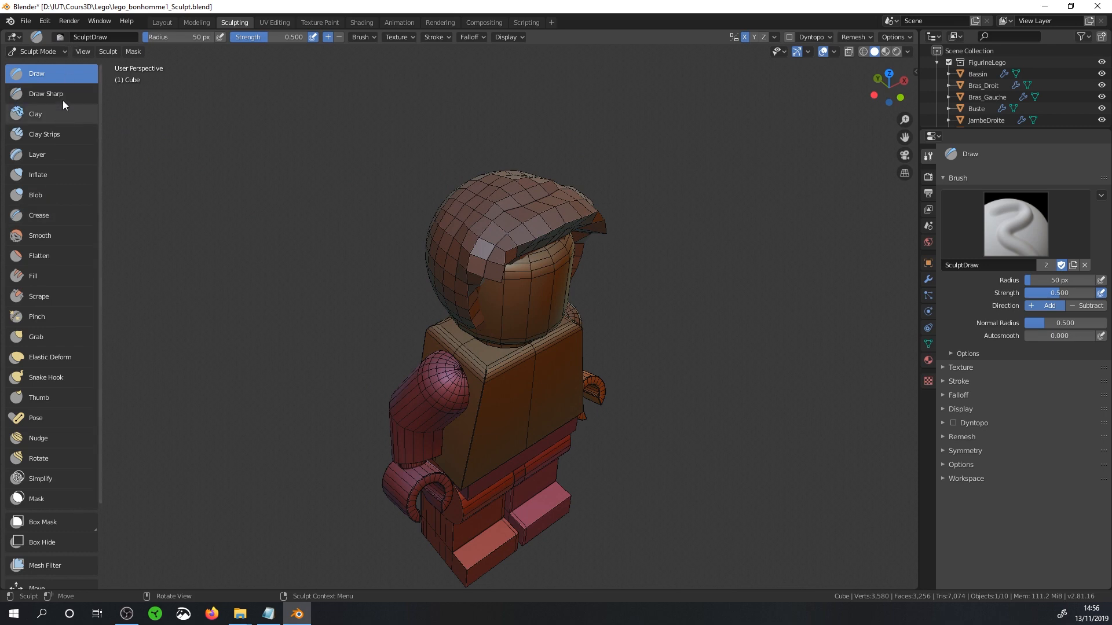
Sculpt the hair's front fringe with the Draw Sharp brush at radius 50 px and strength 1.000
left_click(46, 217)
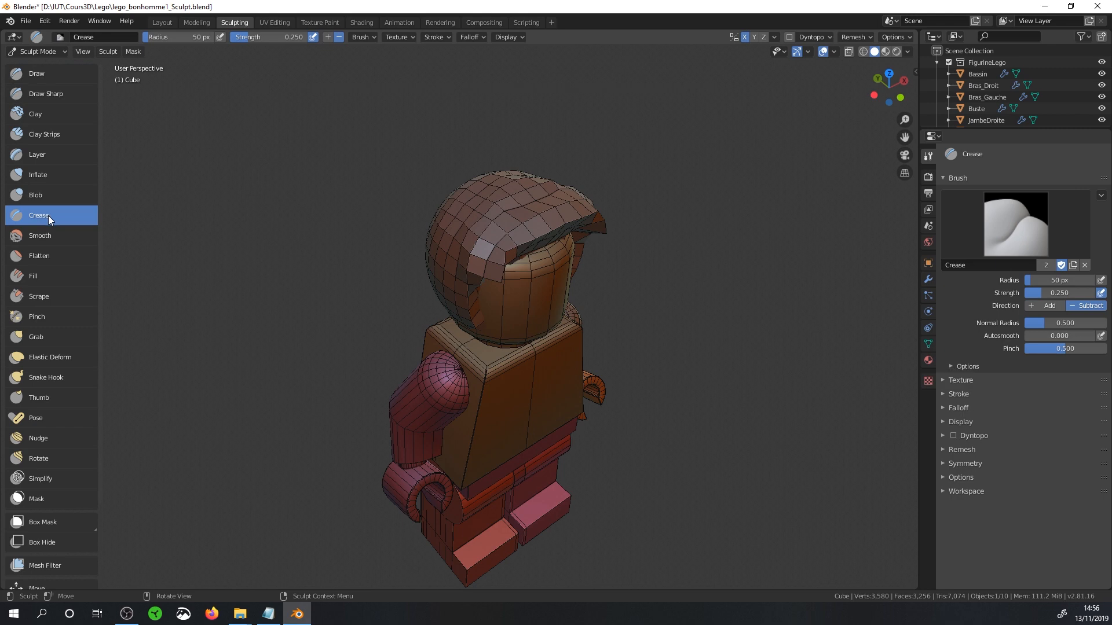
left_click(54, 96)
middle_click_drag(508, 303, 528, 264)
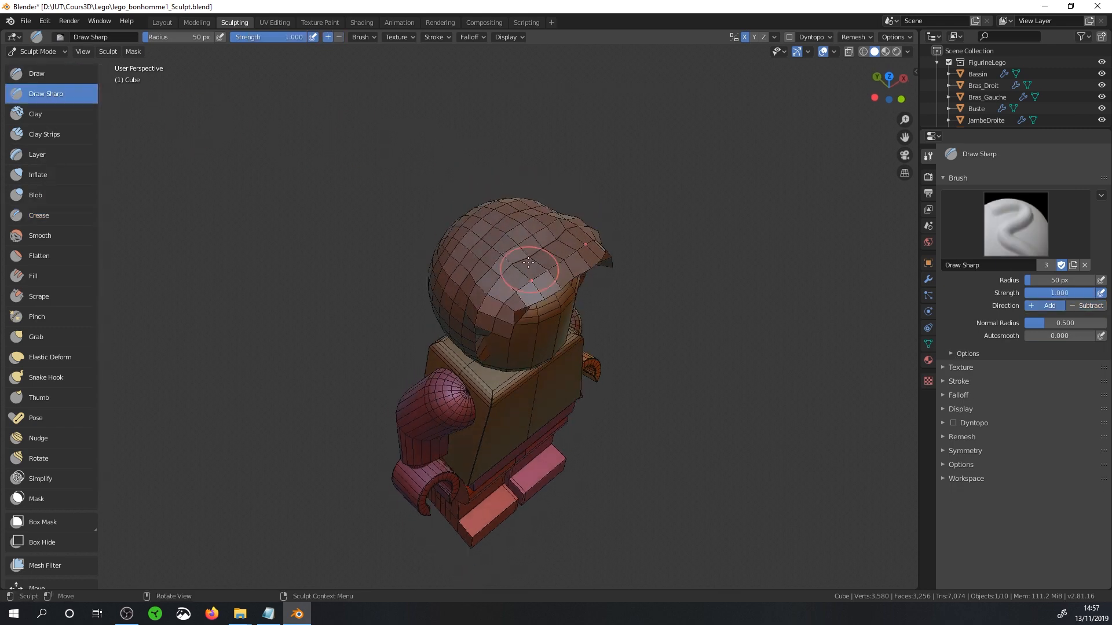
left_click_drag(528, 262, 556, 237)
mouse_move(529, 261)
middle_mouse_down()
mouse_move(556, 232)
mouse_move(541, 174)
middle_mouse_up()
mouse_move(541, 173)
left_mouse_down()
mouse_move(567, 152)
mouse_move(595, 198)
left_mouse_up()
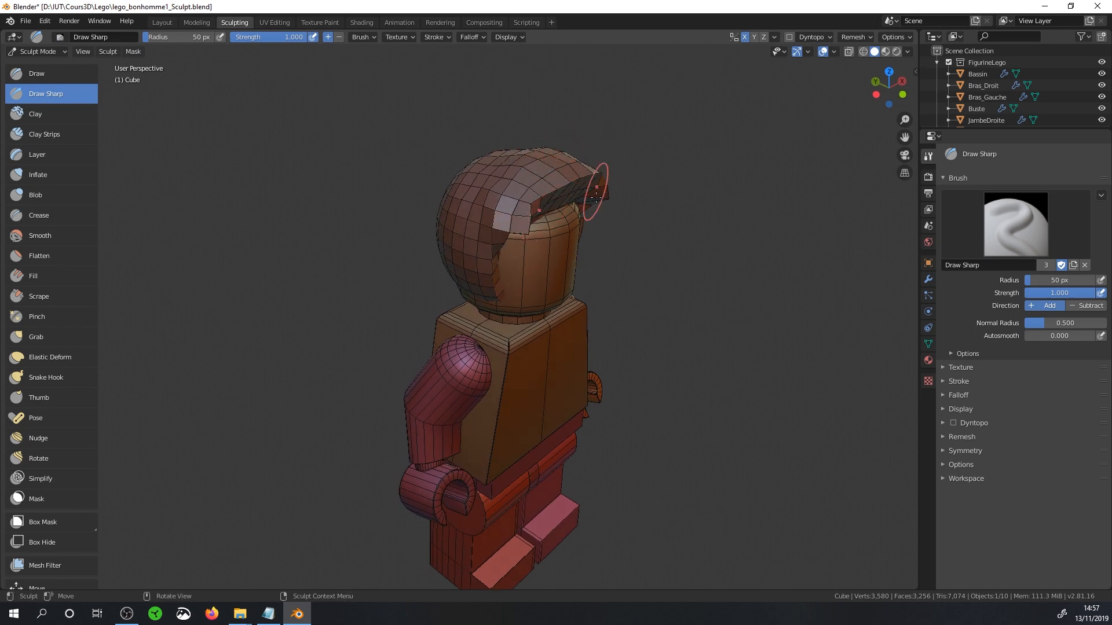
mouse_move(596, 198)
middle_mouse_down()
mouse_move(588, 225)
mouse_move(619, 217)
mouse_move(489, 232)
mouse_move(526, 272)
mouse_move(524, 289)
mouse_move(521, 225)
mouse_move(569, 257)
mouse_move(539, 249)
mouse_move(607, 277)
middle_mouse_up()
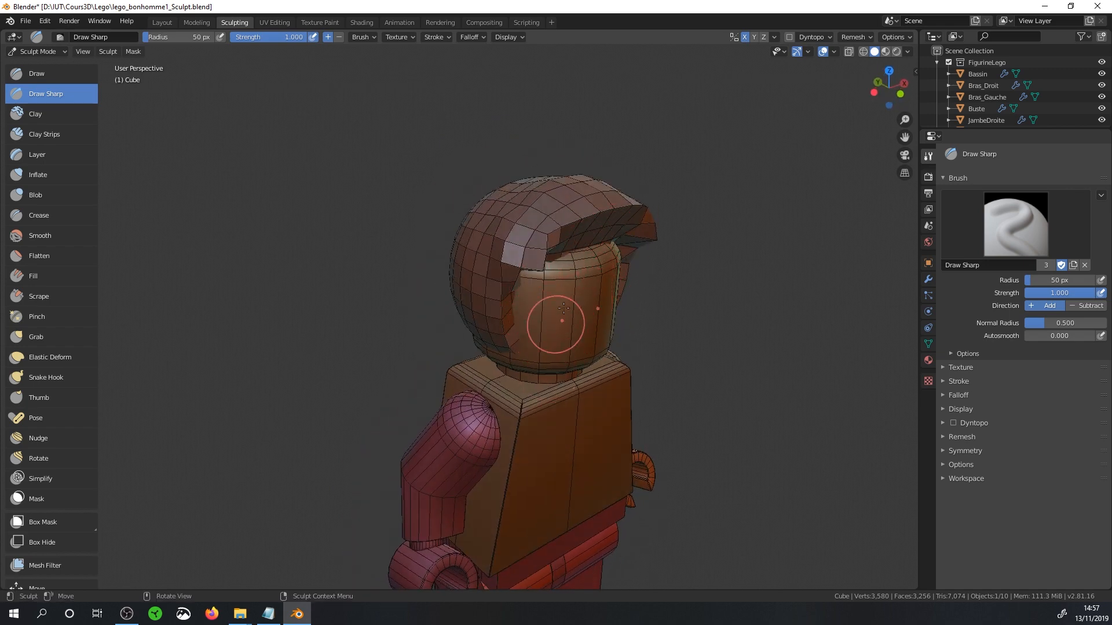
Shape the hair's front edge and sides around the face with the Draw brush at radius 50 px and strength 0.500
left_click(72, 74)
mouse_move(556, 268)
left_mouse_down()
mouse_move(527, 274)
mouse_move(529, 249)
mouse_move(547, 240)
left_mouse_up()
middle_click_drag(550, 244, 614, 237)
middle_click_drag(764, 118, 681, 214)
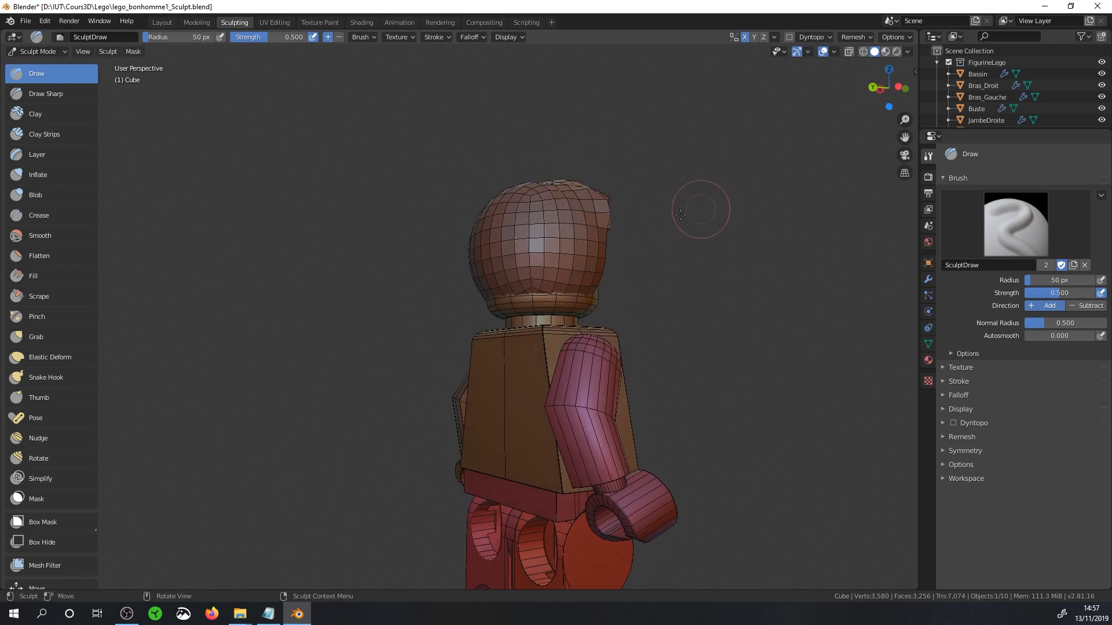
left_click_drag(594, 286, 596, 241)
middle_click_drag(596, 241, 538, 259)
left_click_drag(598, 258, 556, 267)
middle_click_drag(556, 267, 545, 232)
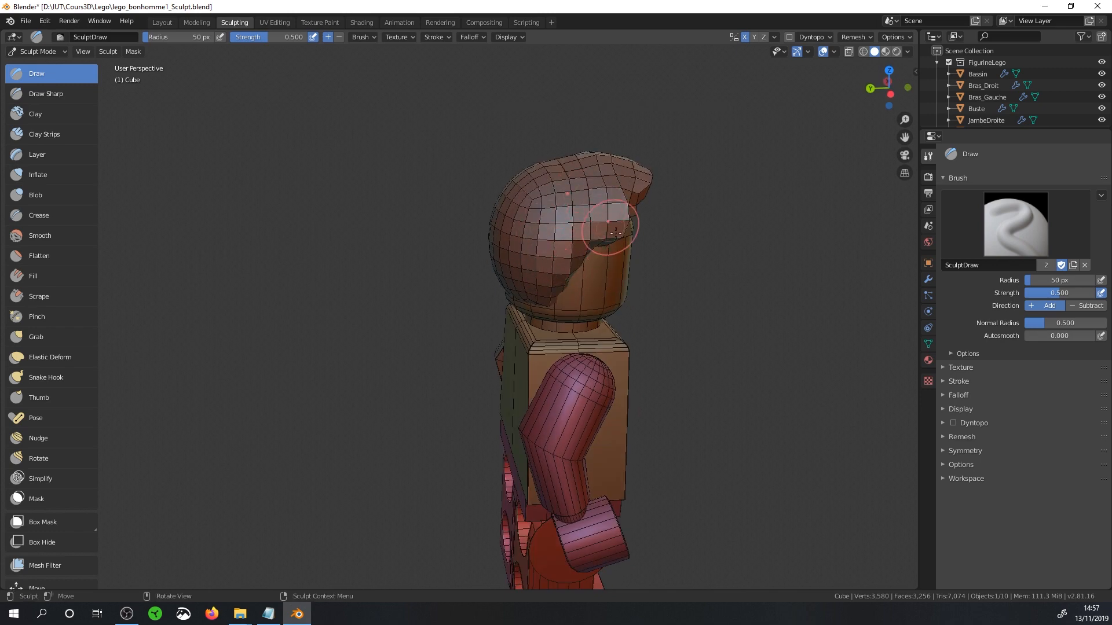
middle_click_drag(615, 232, 721, 125)
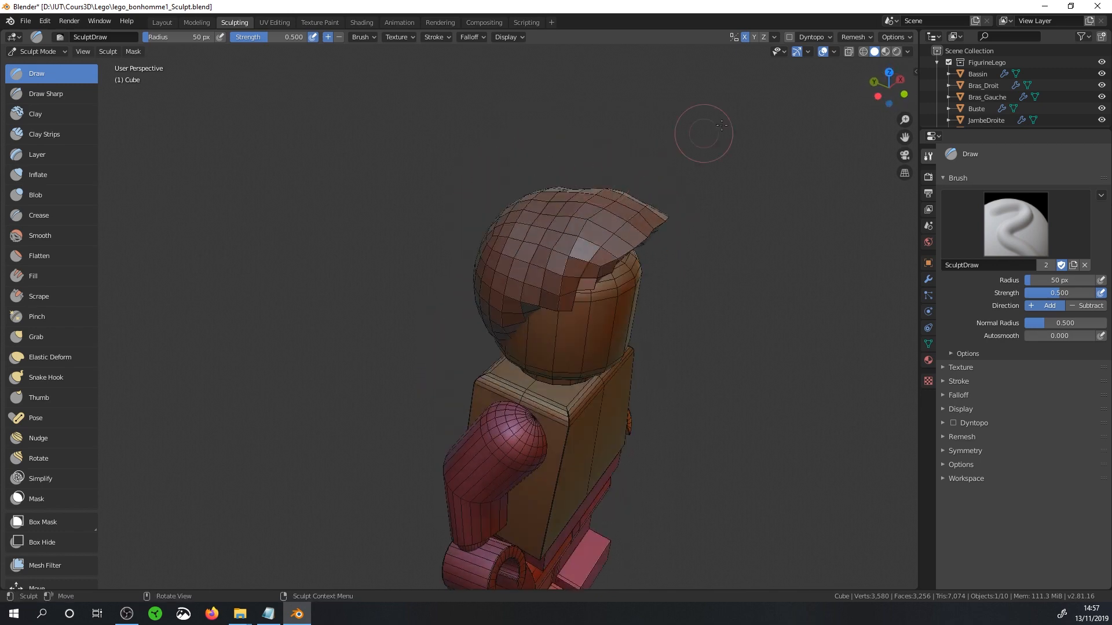
View the figurine from the front and remesh the hair with a voxel size of 0.1 m
left_click(853, 38)
middle_click_drag(626, 315, 570, 218)
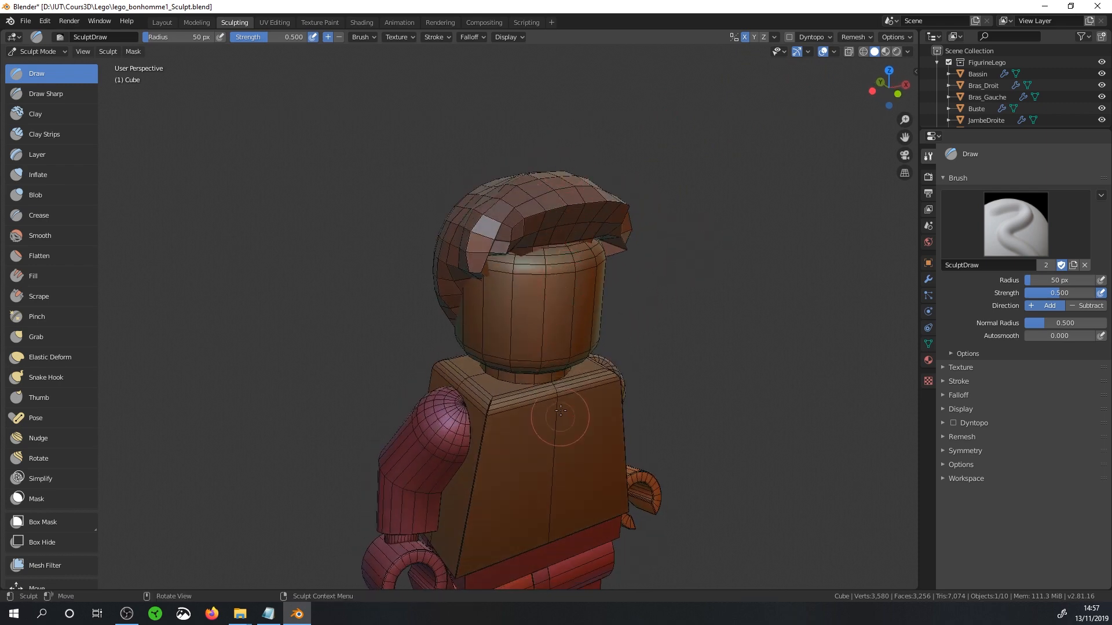
scroll(560, 376, "down", 4)
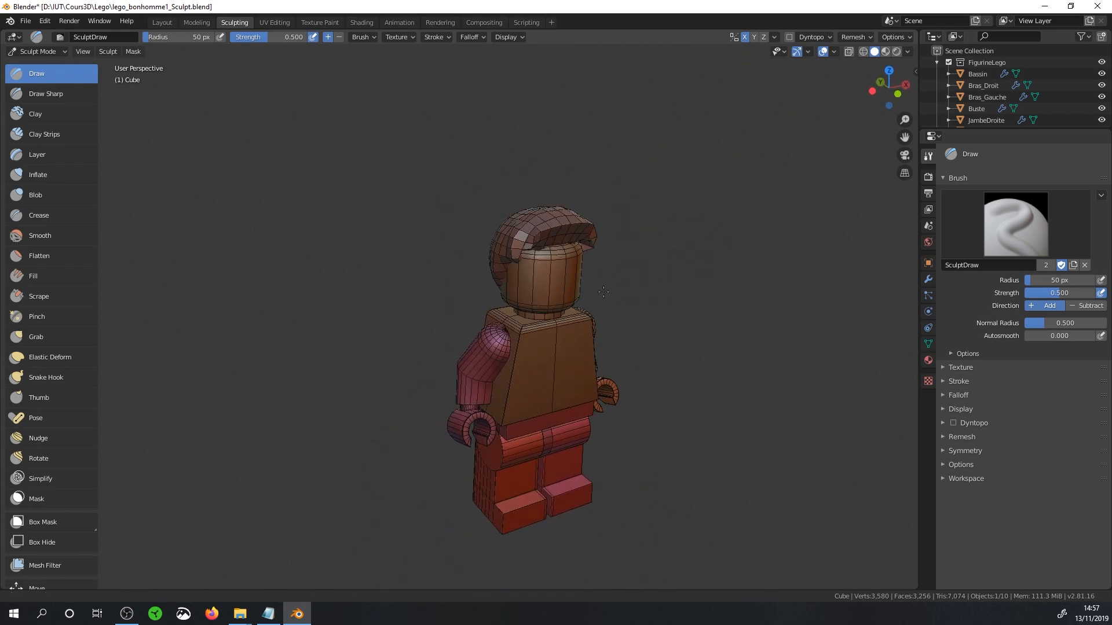
middle_click_drag(603, 292, 596, 281)
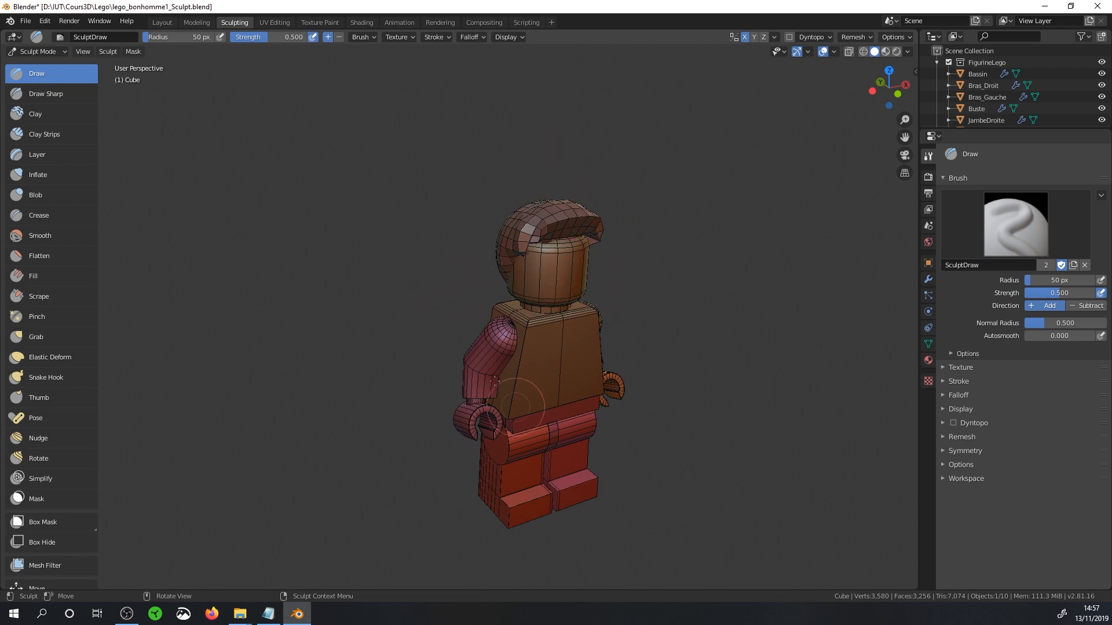
key("KP_1")
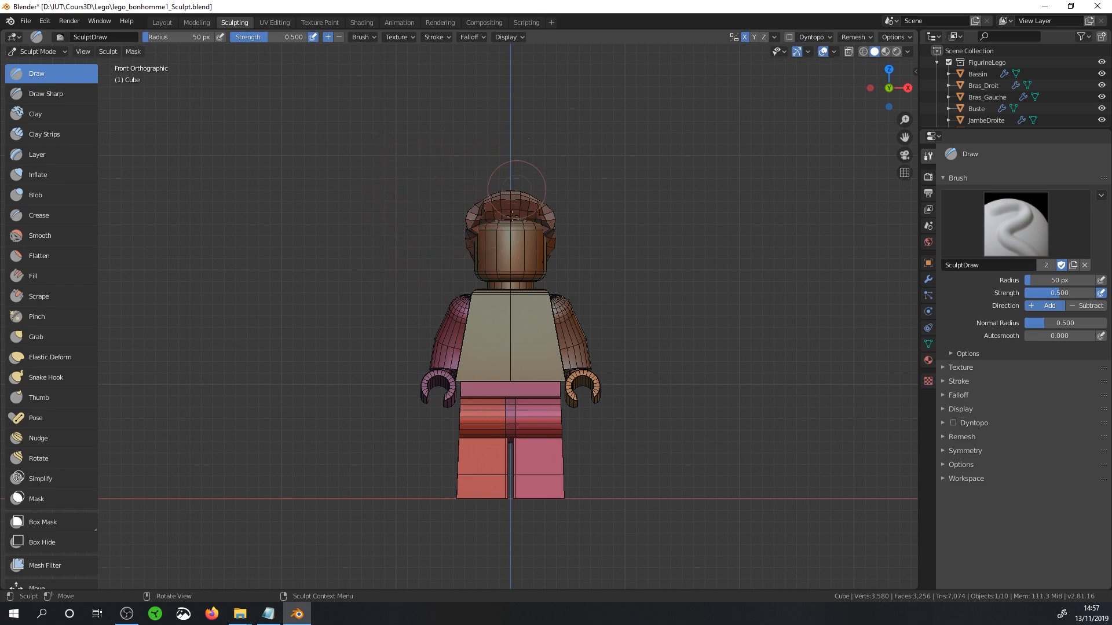
left_click(858, 37)
left_click(862, 35)
left_click(864, 135)
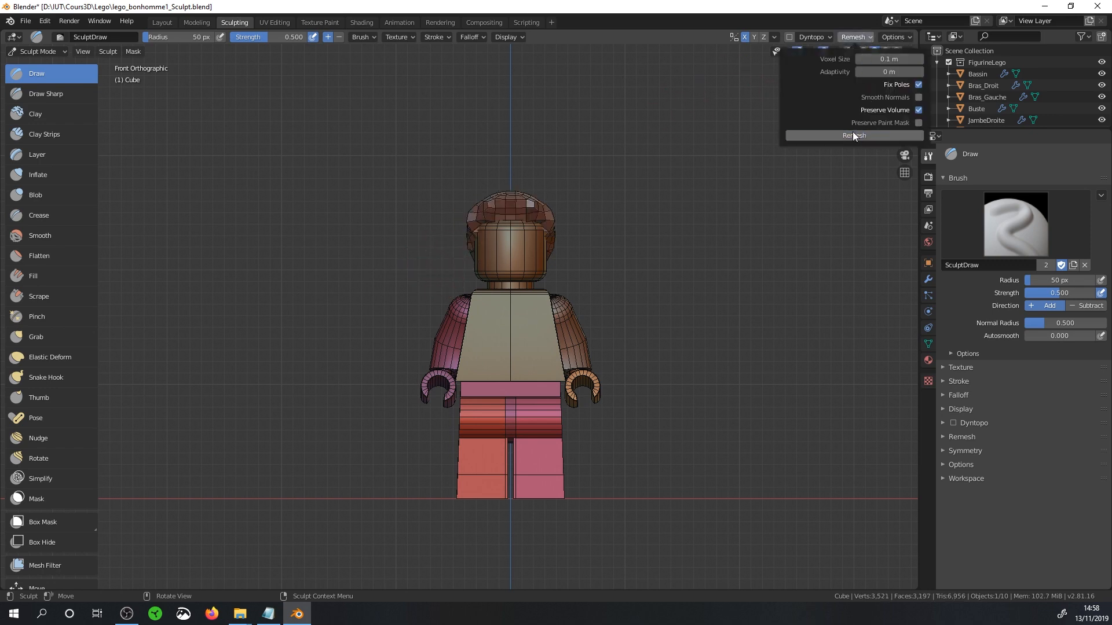
Remesh the hair more finely with a voxel size of 0.05 m
scroll(526, 185, "up", 4)
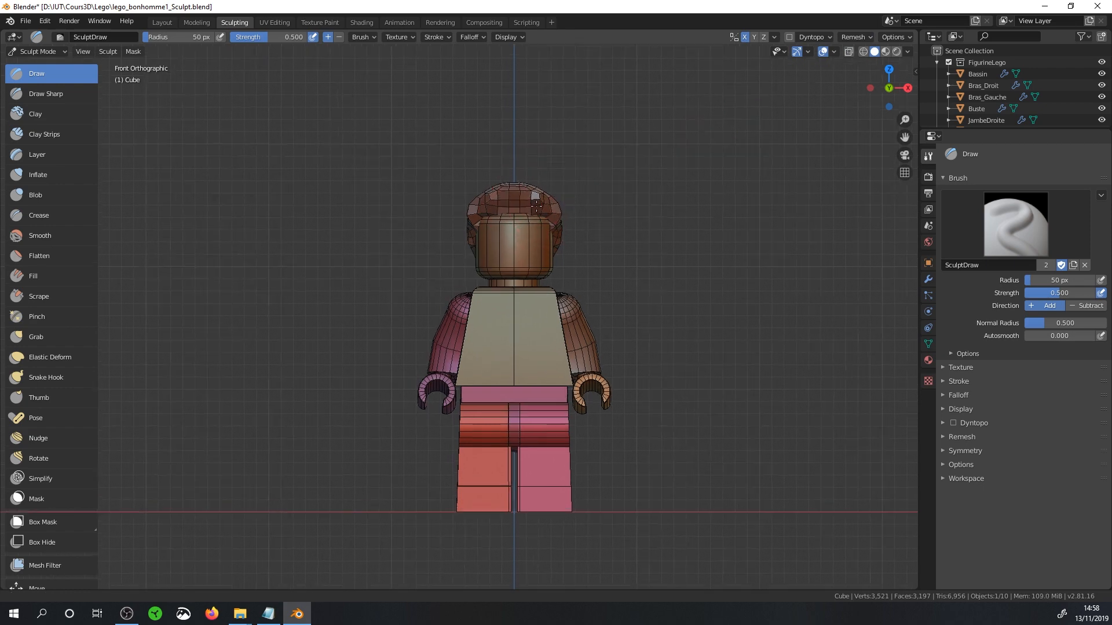
middle_click_drag(487, 239, 491, 305, "shift")
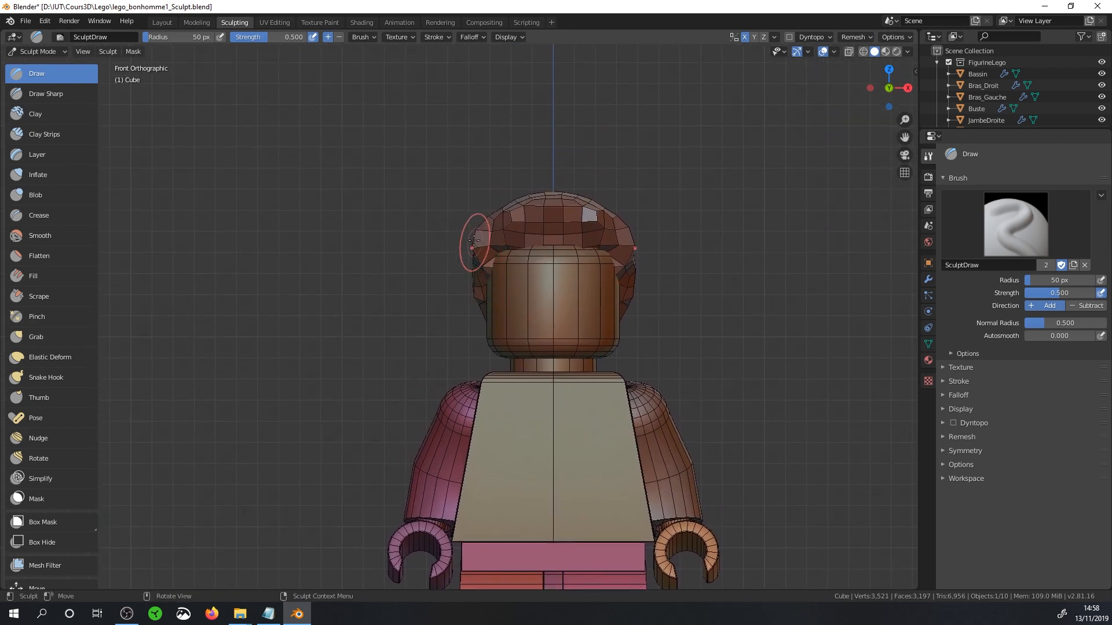
scroll(674, 202, "down", 2)
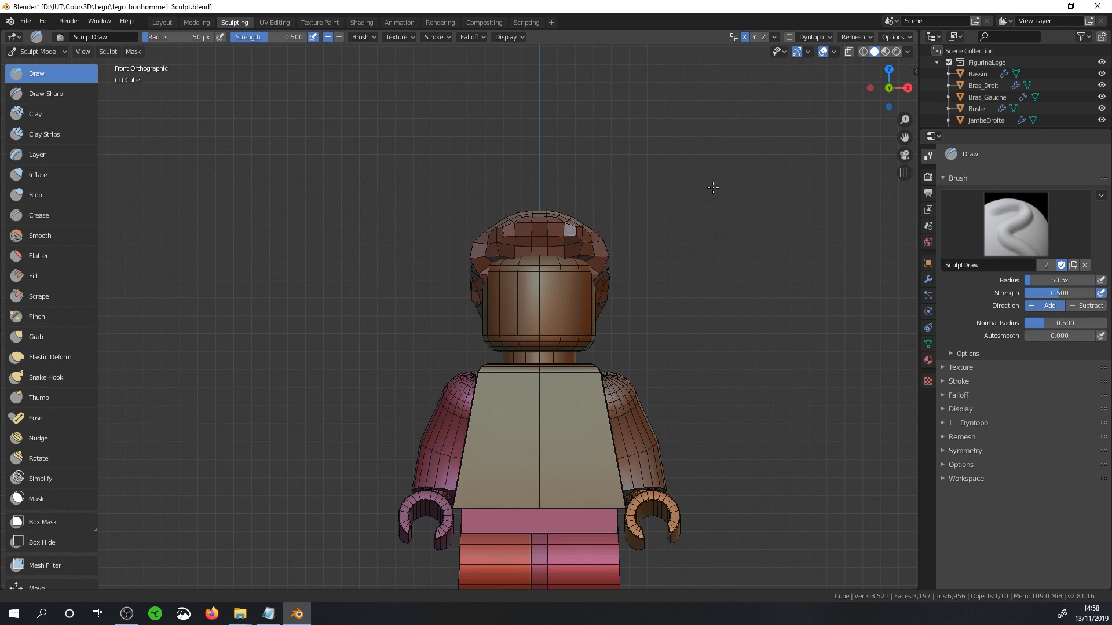
left_click(856, 37)
left_click(875, 59)
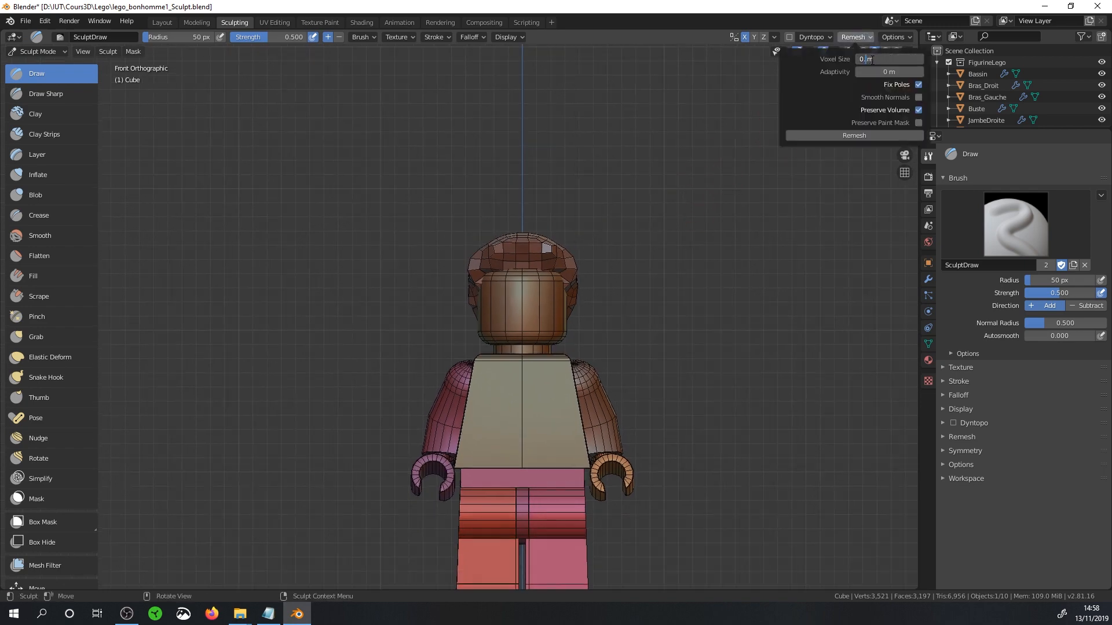
key("Return")
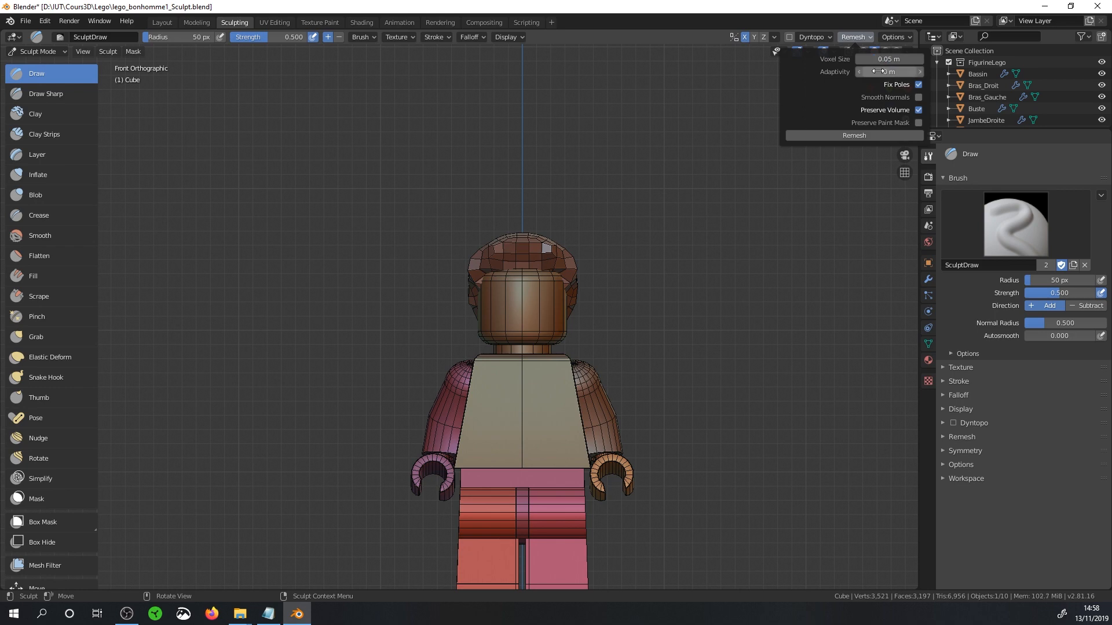
left_click(827, 136)
middle_click_drag(605, 238, 635, 321)
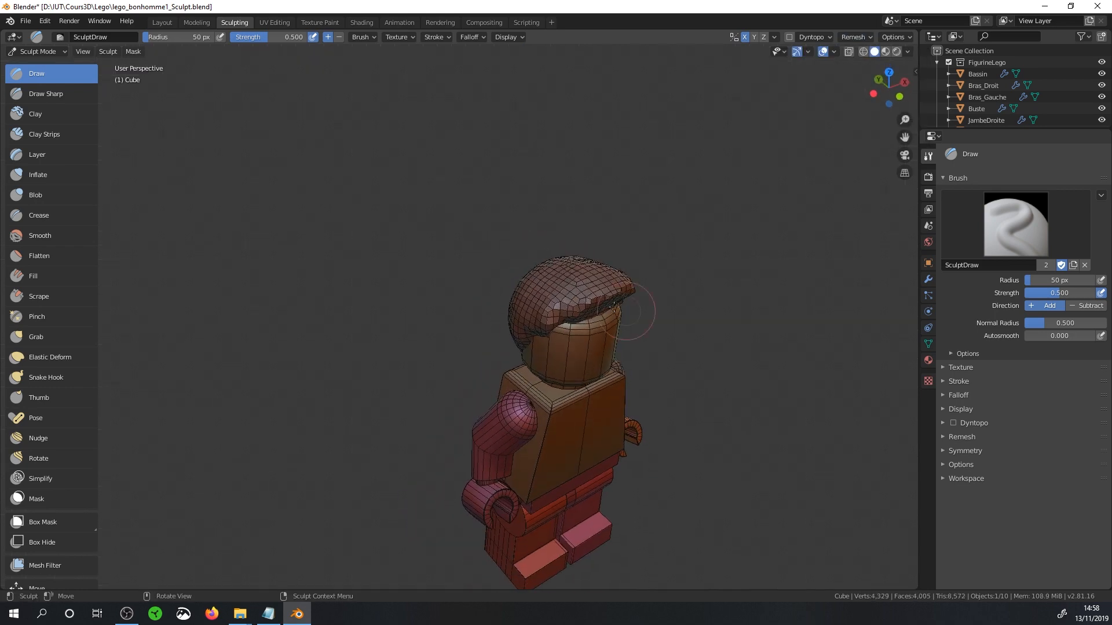
Reduce the Draw Sharp brush radius to 22 px and sculpt sharp strand lines from the fringe to the top of the hair
mouse_move(568, 328)
middle_mouse_down()
mouse_move(594, 347)
mouse_move(622, 324)
middle_mouse_up()
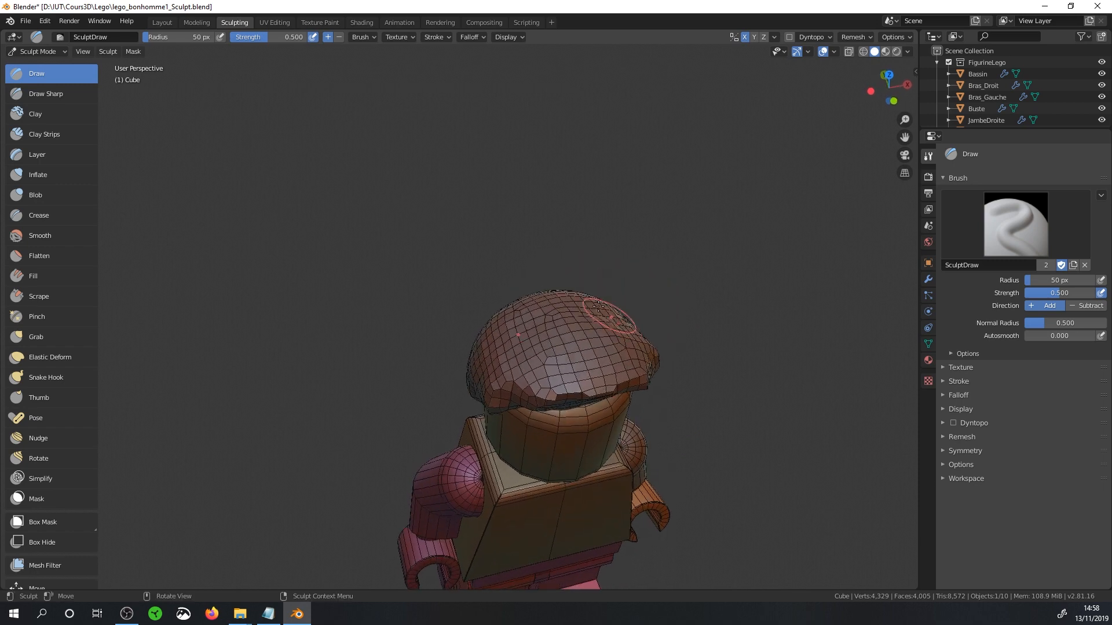
left_click(50, 91)
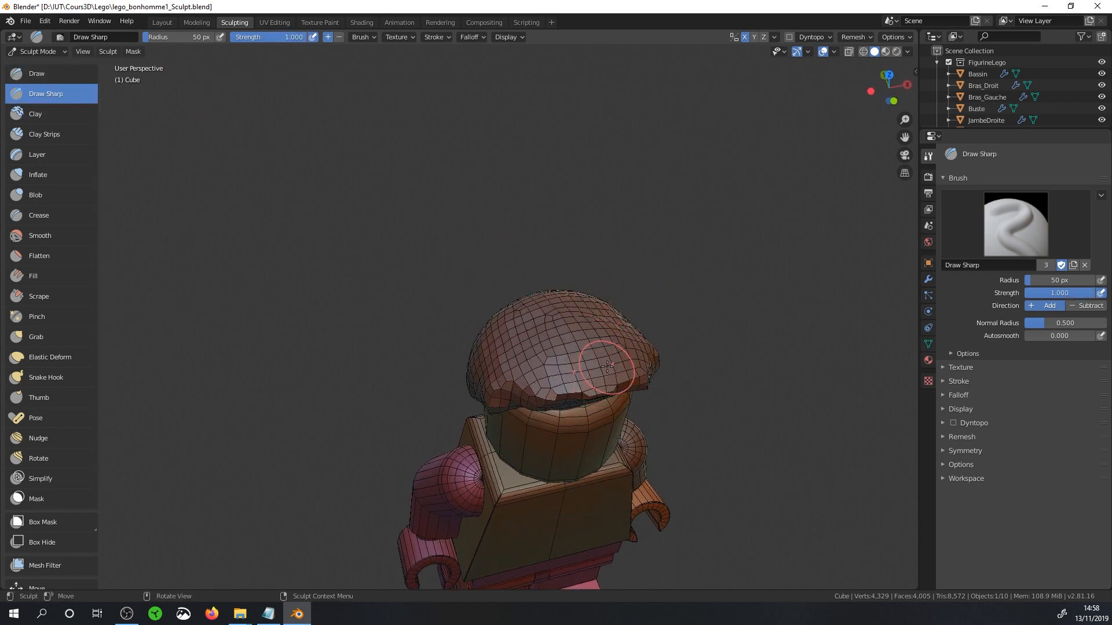
key("f")
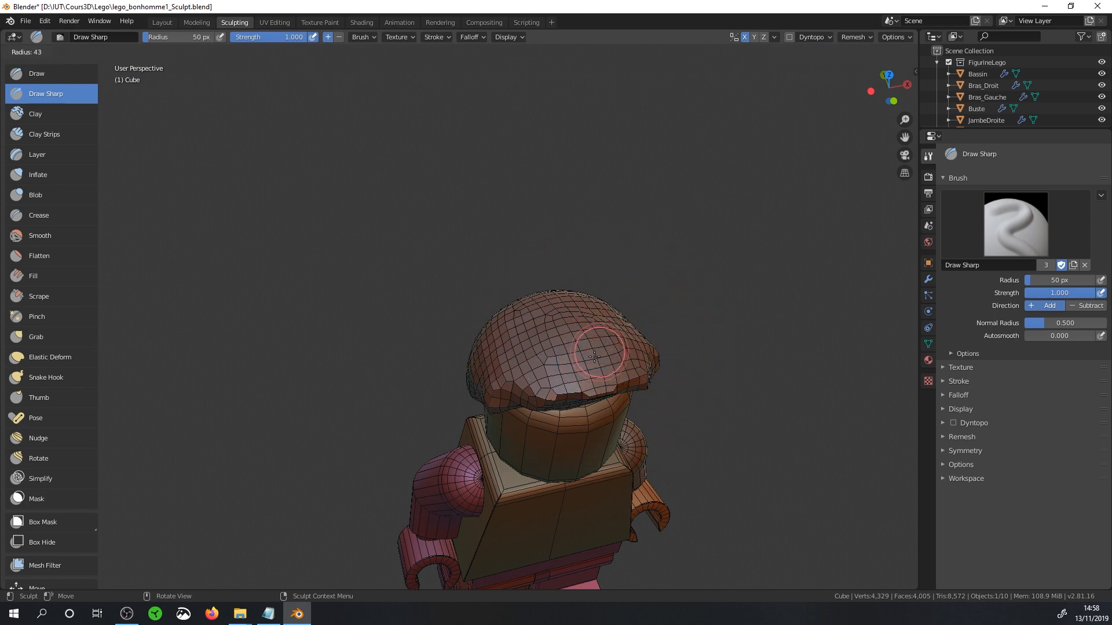
left_click(583, 357)
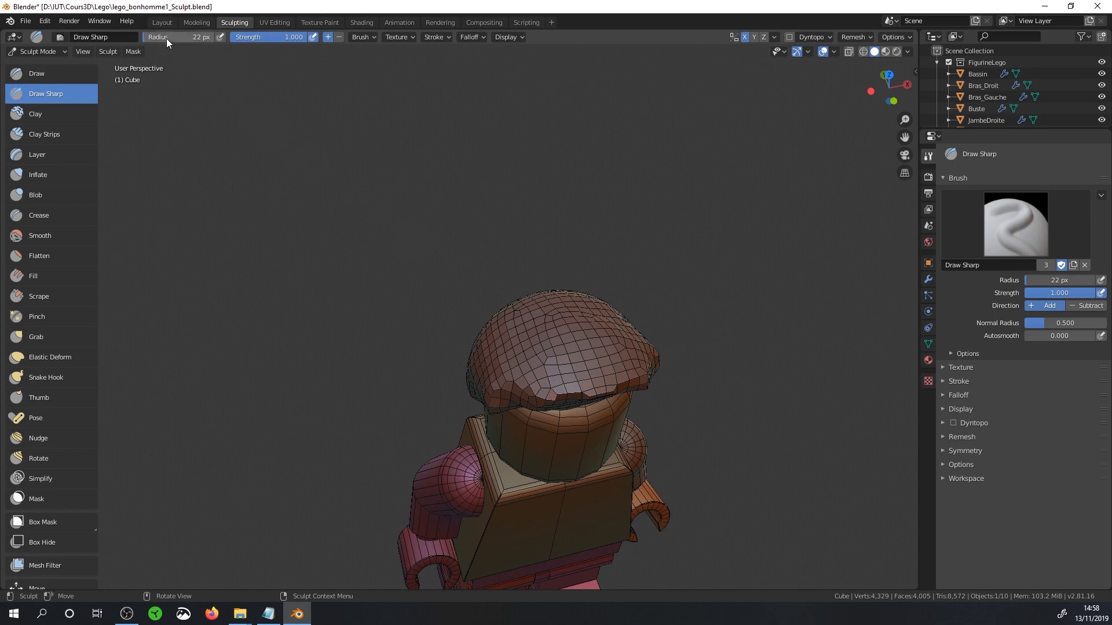
left_click_drag(598, 404, 590, 375)
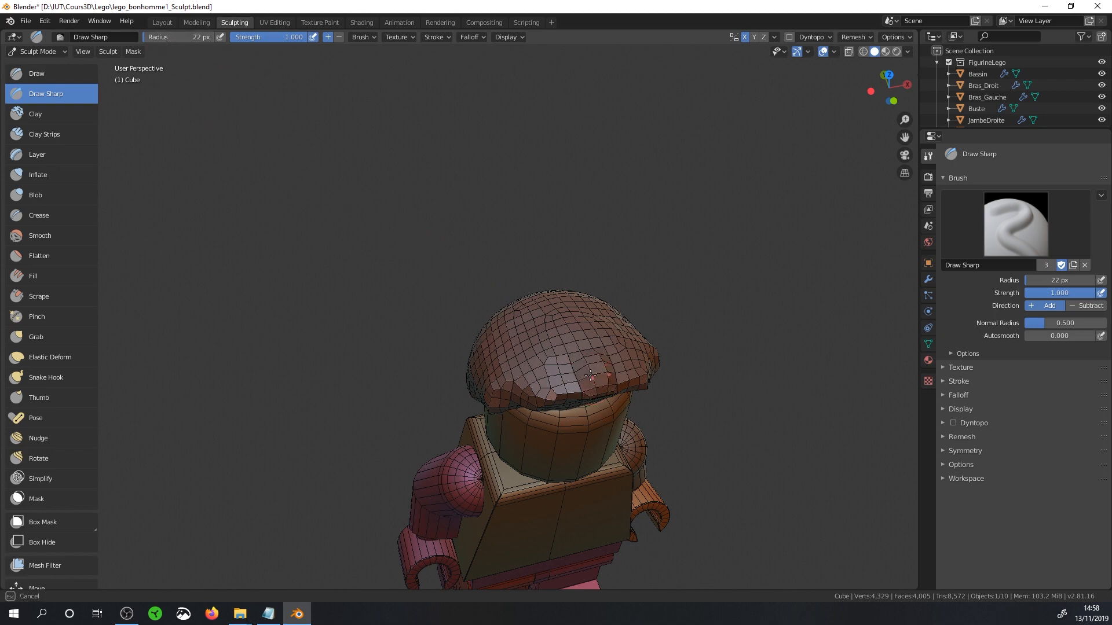
left_click_drag(572, 317, 571, 314)
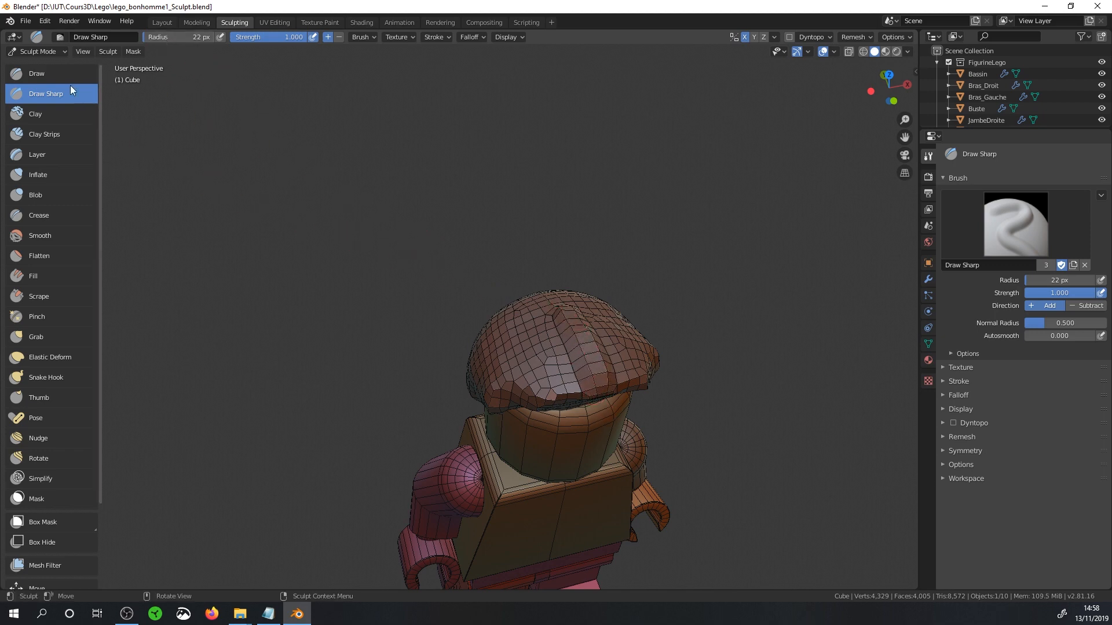
Sculpt softer strands across the front of the hair with the Draw brush at radius 22 px and strength 0.500
left_click(37, 74)
mouse_move(544, 358)
left_mouse_down()
mouse_move(538, 383)
mouse_move(524, 349)
mouse_move(542, 388)
mouse_move(554, 357)
left_mouse_up()
middle_click_drag(570, 350, 545, 332)
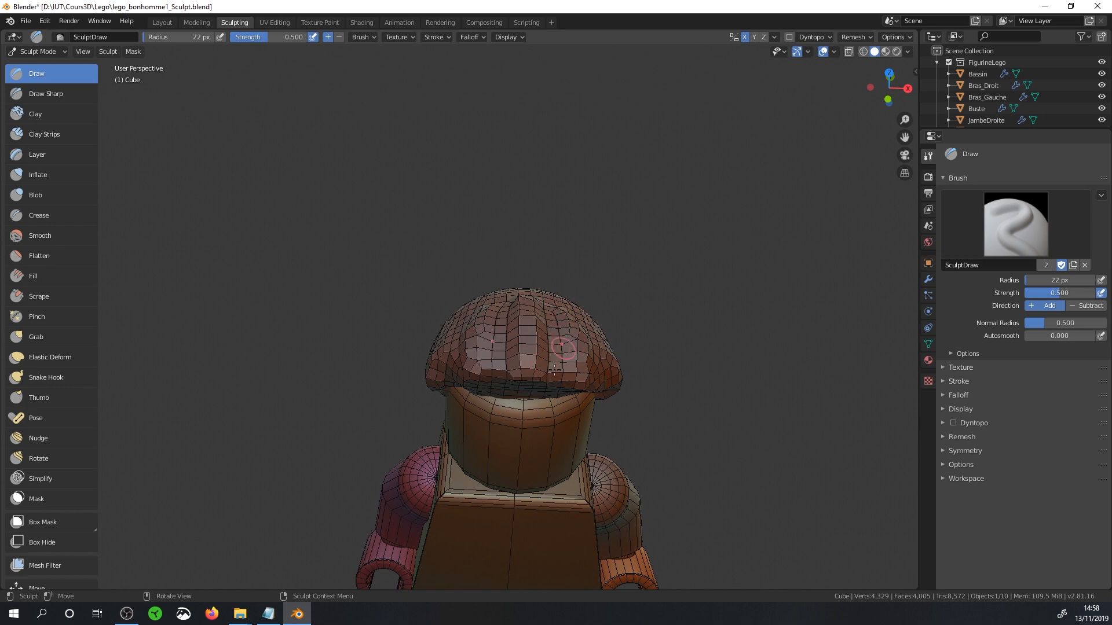
middle_click_drag(554, 369, 570, 415)
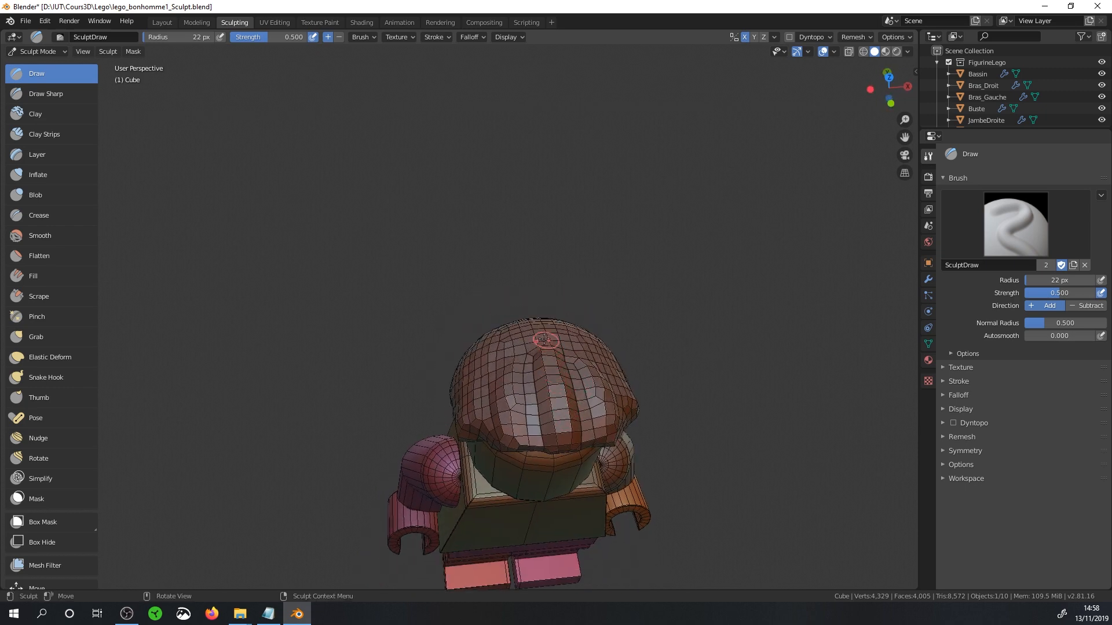
Sculpt another soft strand up the front of the hair with the Draw brush, and set the Clay Strips brush radius to 74 px
mouse_move(493, 415)
left_mouse_down()
mouse_move(501, 347)
mouse_move(515, 362)
left_mouse_up()
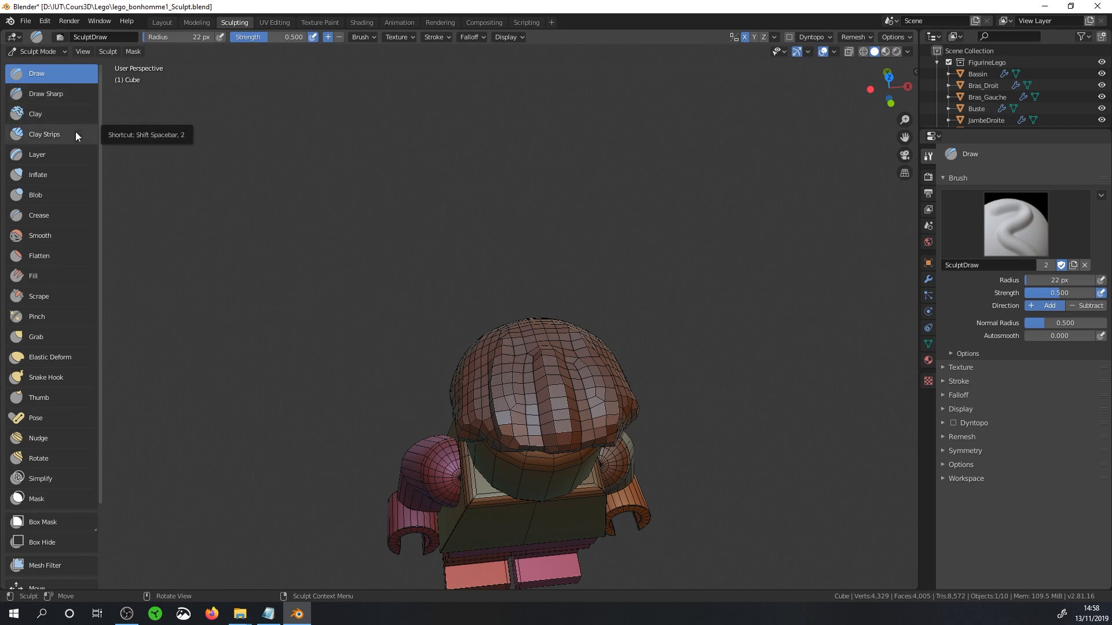
left_click(35, 114)
middle_click_drag(427, 256, 544, 374)
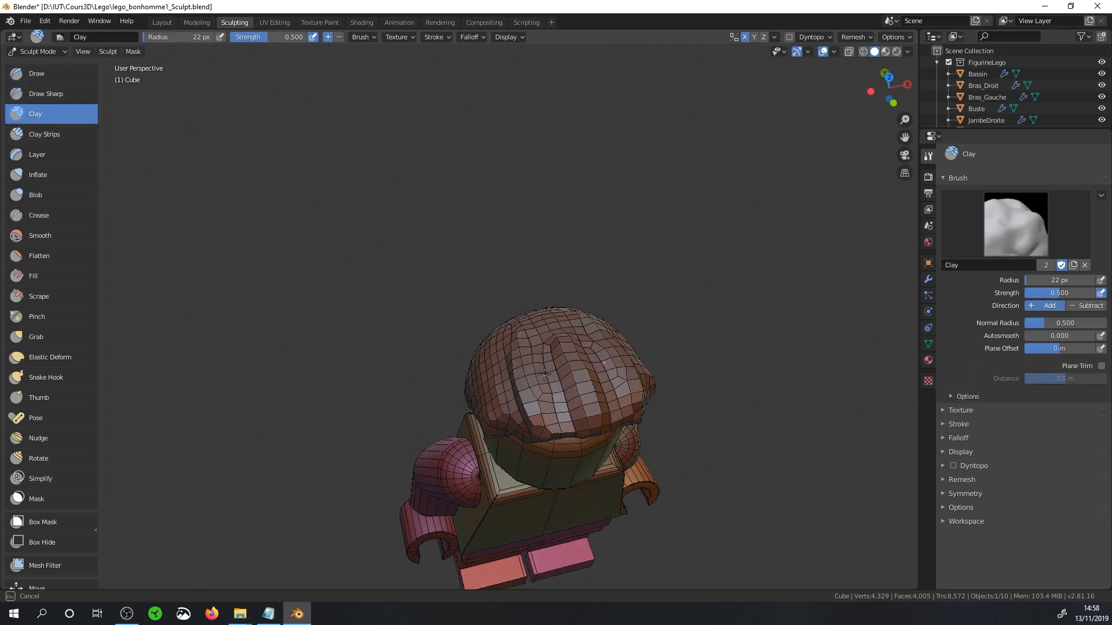
left_click(50, 134)
key("f")
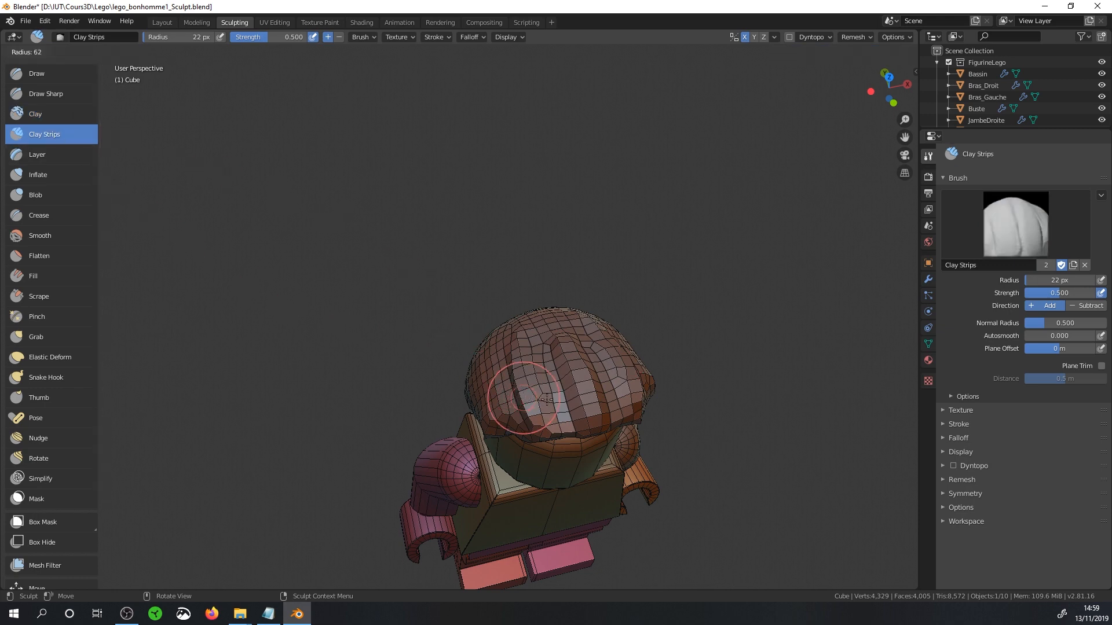
left_click(556, 382)
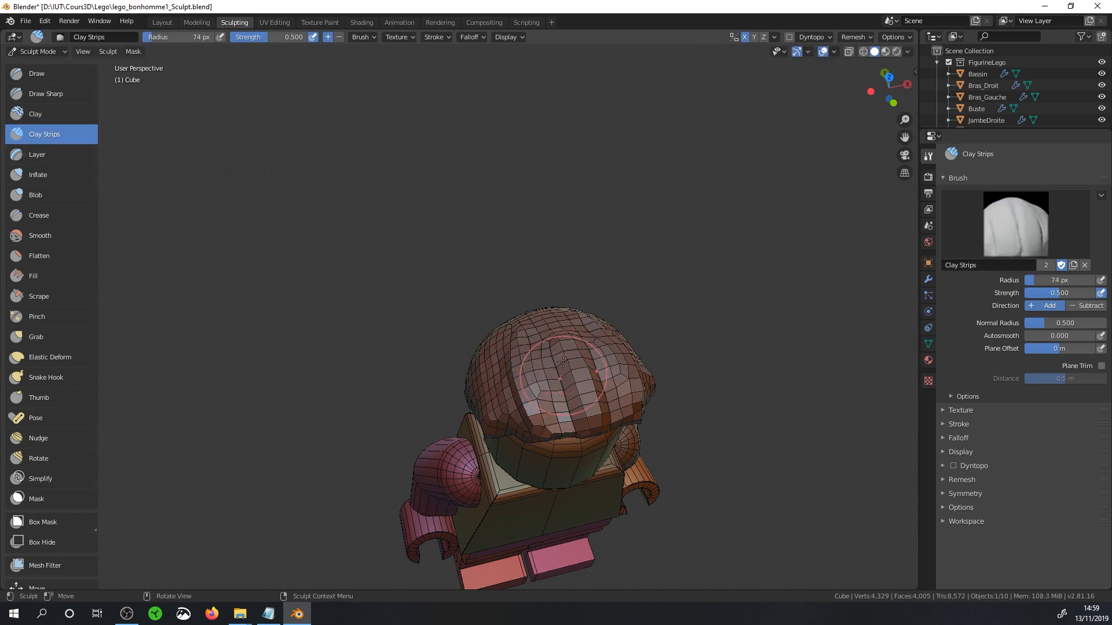
Remesh the hair with a voxel size of 0.01 m and Smooth Normals enabled
left_click(865, 35)
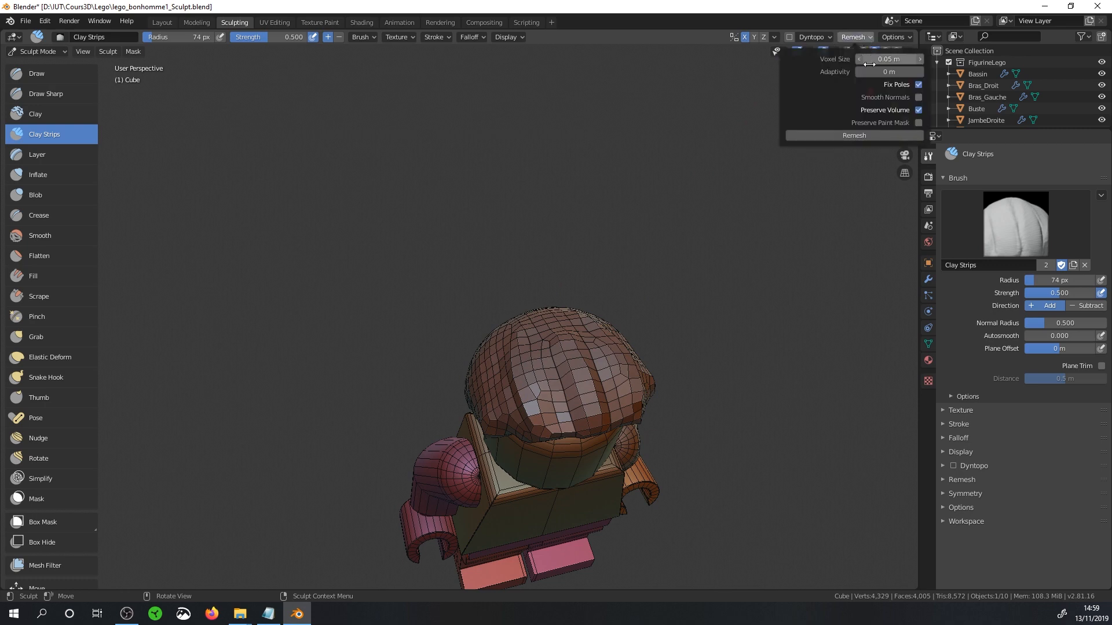
left_click(886, 58)
left_click(918, 97)
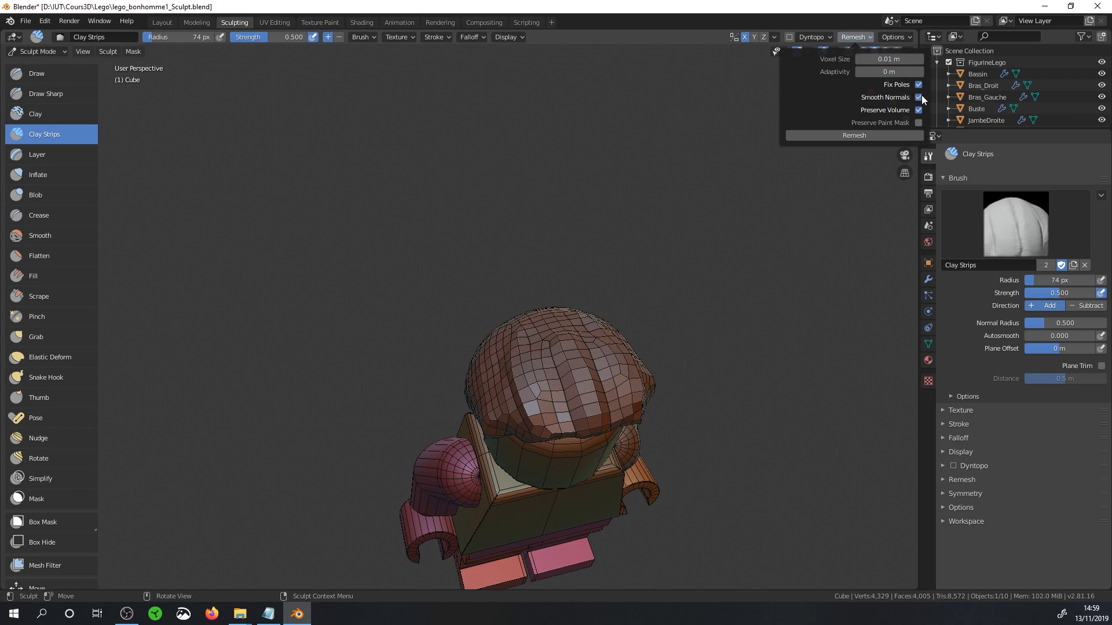
left_click(861, 135)
mouse_move(599, 362)
middle_mouse_down()
mouse_move(582, 307)
mouse_move(586, 318)
middle_mouse_up()
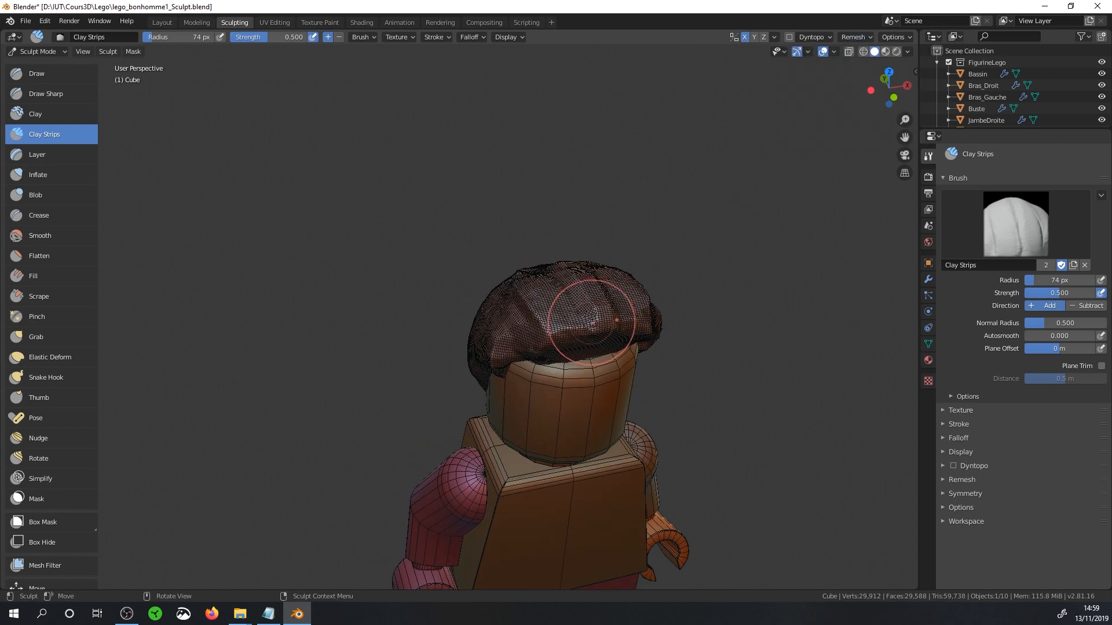
Turn off the wireframe overlay on the figurine
left_click(852, 37)
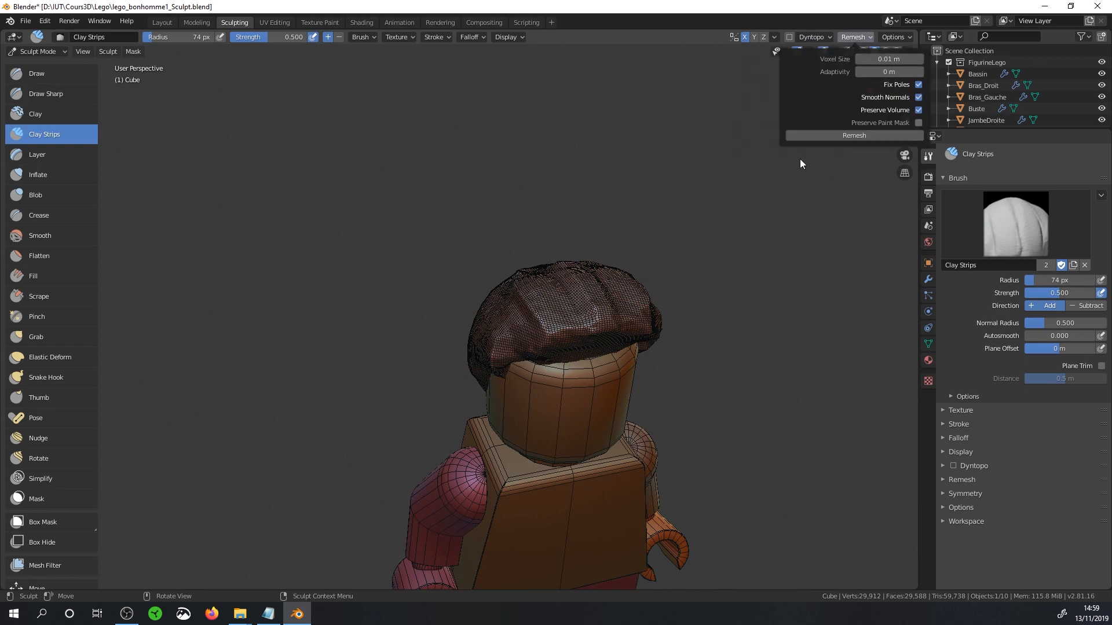
left_click(907, 51)
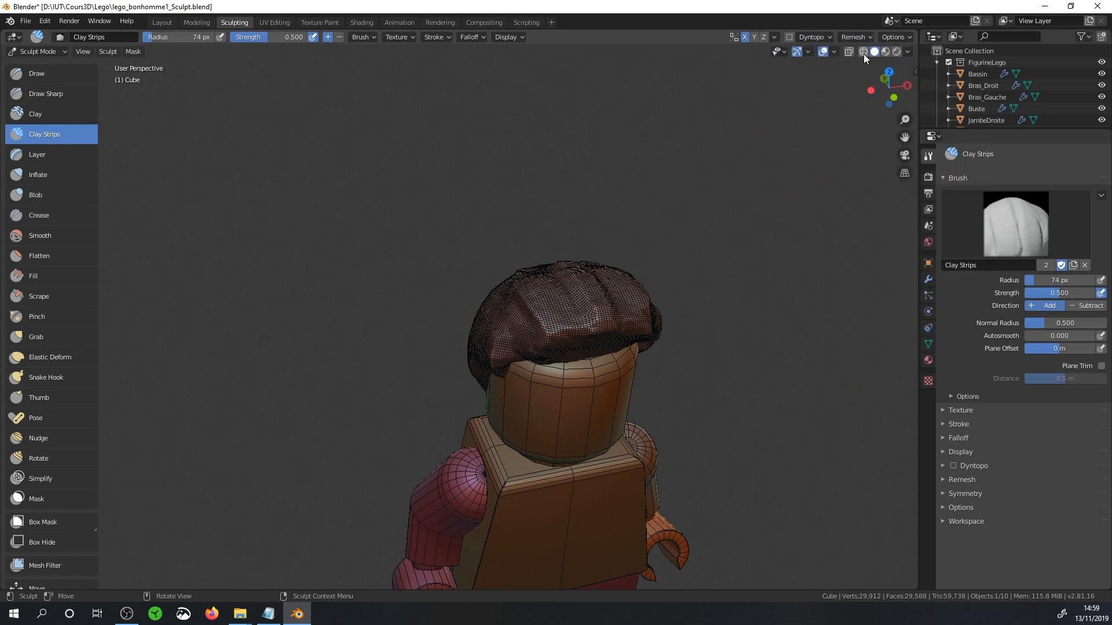
left_click(834, 51)
left_click(764, 247)
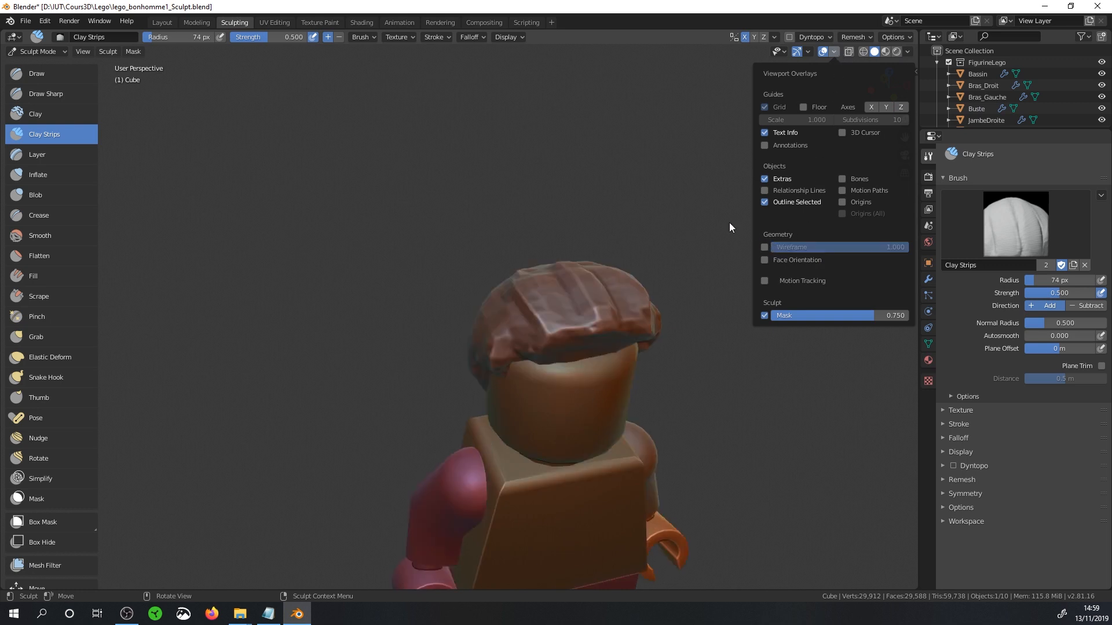
Smooth out the sharp strands across the front and side of the hair
middle_click_drag(729, 222, 585, 307)
left_click_drag(585, 307, 584, 337)
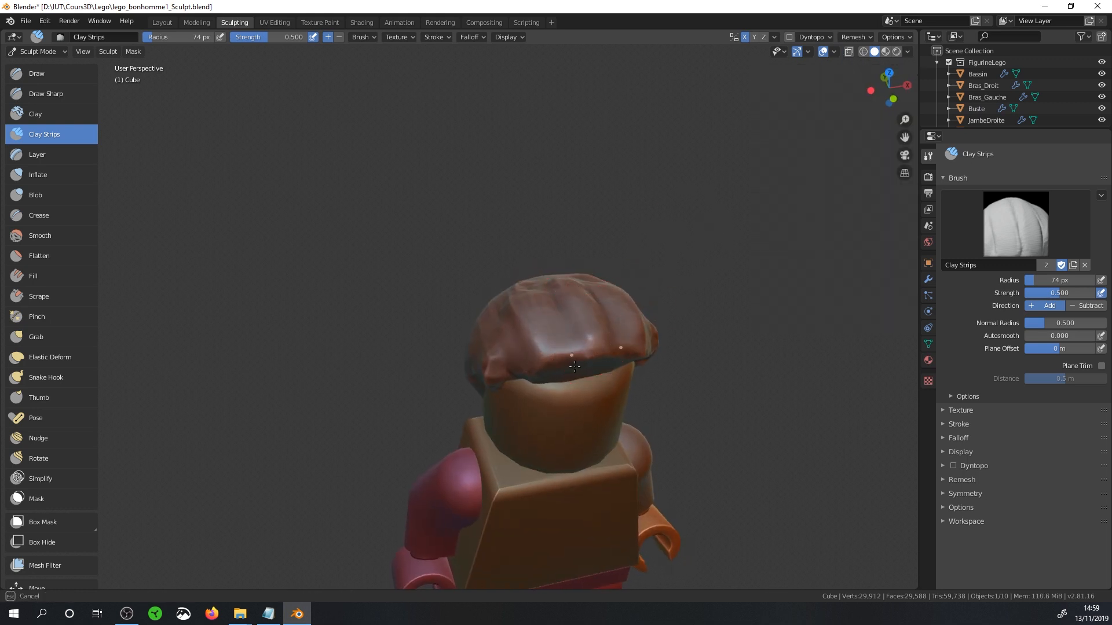
middle_click_drag(533, 311, 576, 273)
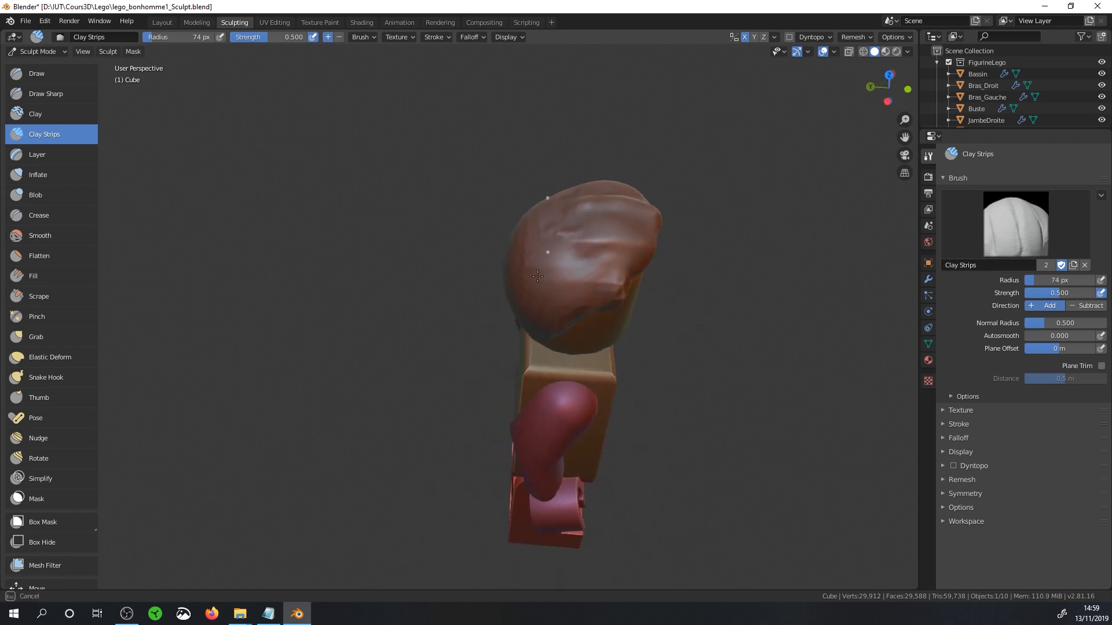
middle_click_drag(549, 341, 523, 328)
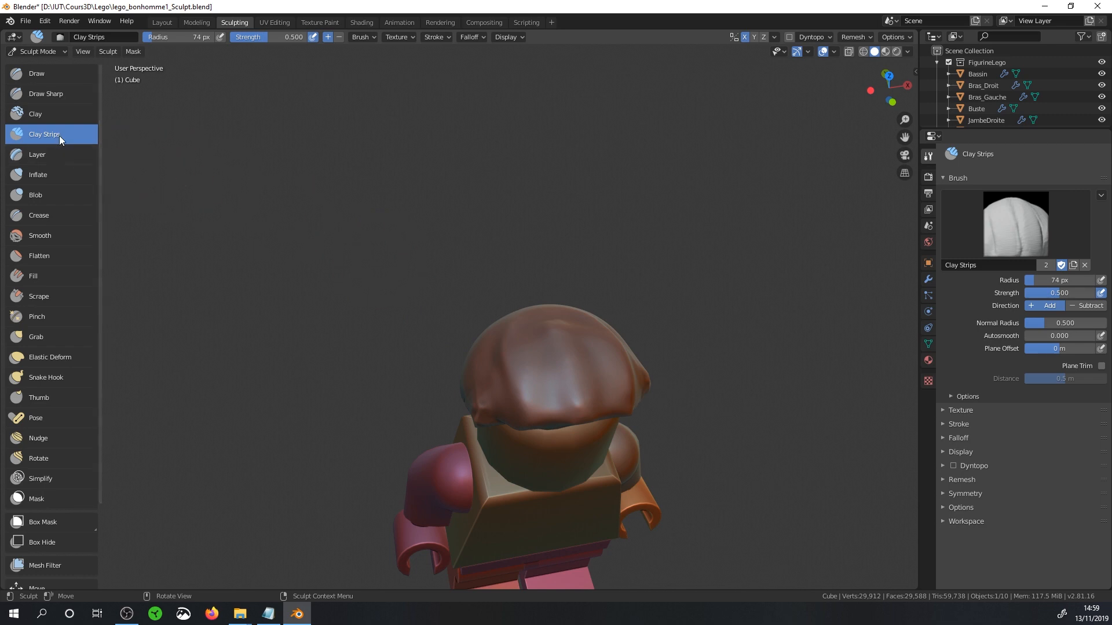
Sculpt ridged strands over the front and side of the hair with the Clay Strips brush at radius 74 px and strength 0.500
left_click_drag(570, 368, 565, 364)
left_click_drag(564, 354, 556, 338)
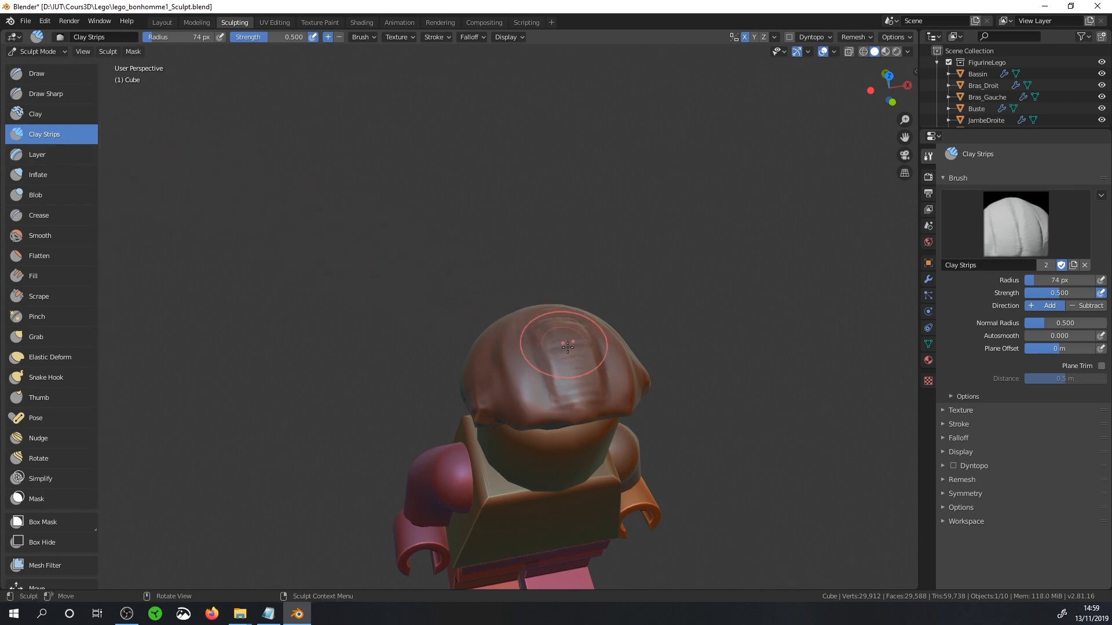
middle_click_drag(565, 343, 611, 322)
left_click_drag(610, 322, 576, 259)
middle_click_drag(646, 335, 700, 280)
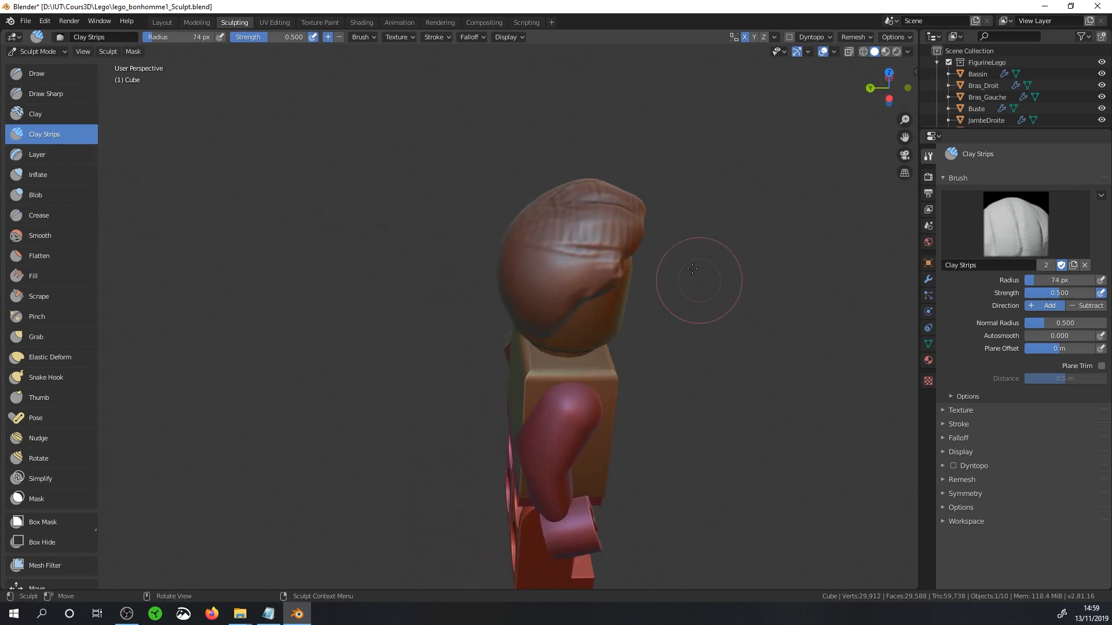
mouse_move(581, 229)
left_mouse_down()
mouse_move(529, 258)
mouse_move(556, 246)
left_mouse_up()
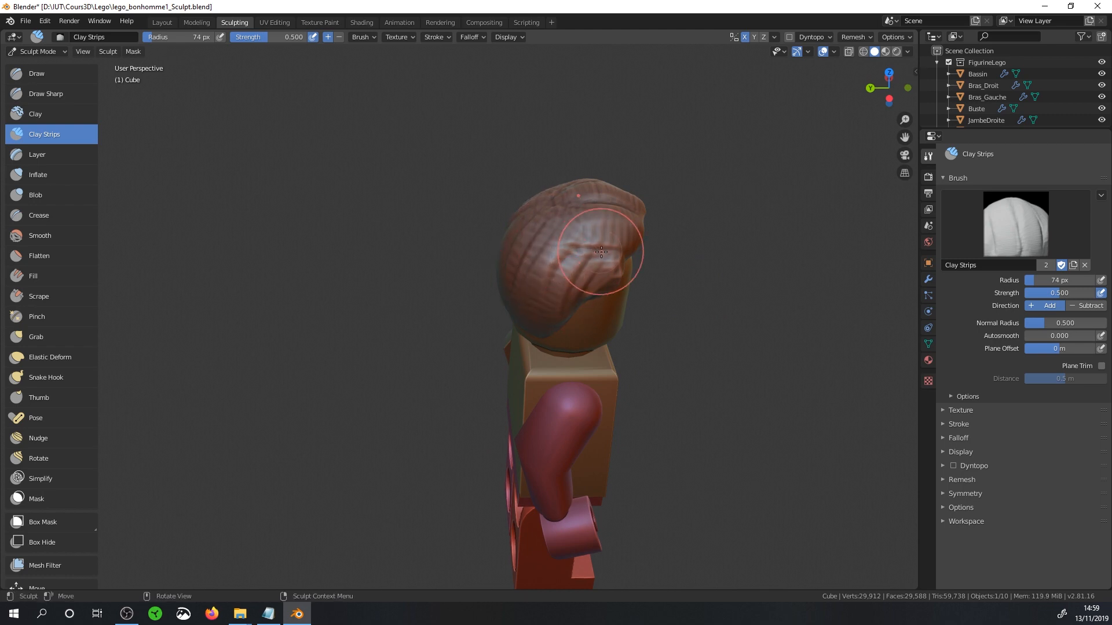
Raise a thick band over the back and side of the hair with the Layer brush, and swell the front with the Inflate brush
middle_click_drag(571, 249, 500, 198)
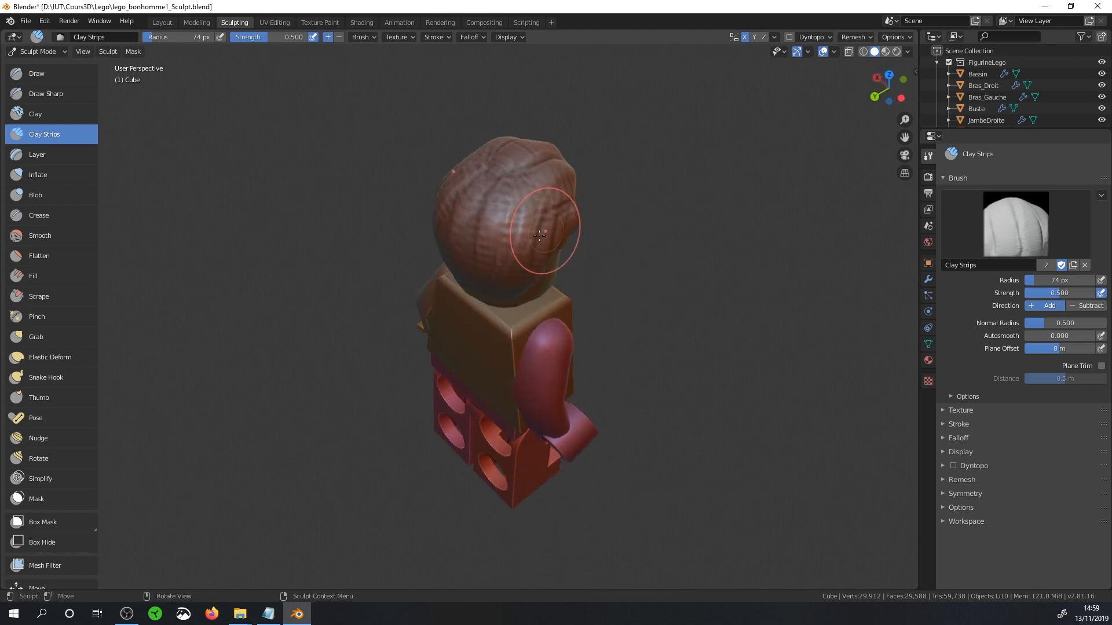
left_click(71, 155)
left_click_drag(494, 240, 553, 164)
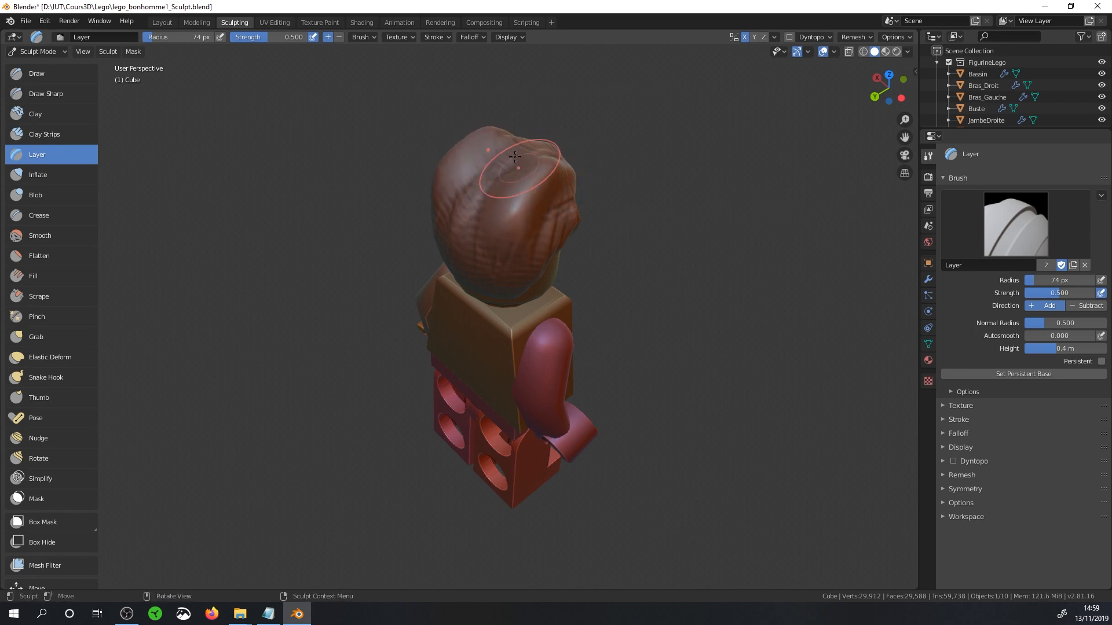
left_click(87, 174)
middle_click_drag(559, 218, 676, 316)
mouse_move(676, 317)
left_mouse_down()
mouse_move(679, 285)
mouse_move(672, 302)
left_mouse_up()
Build rounded lumps on the crown with the Blob brush, and carve grooves between them with the Crease brush at strength 0.250
left_click(70, 195)
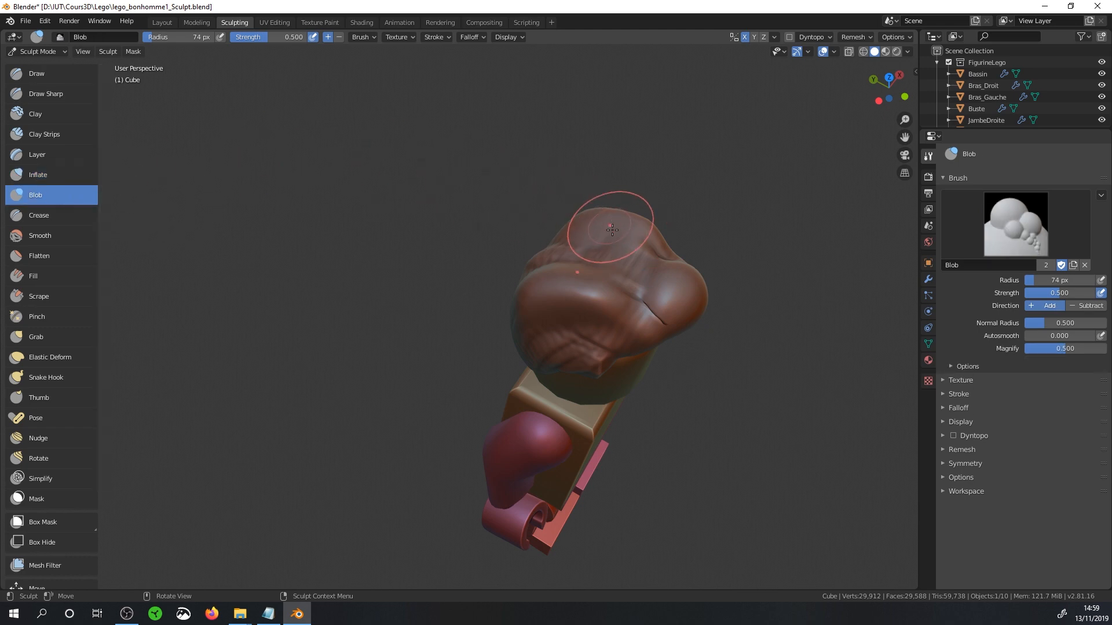
middle_click_drag(612, 230, 577, 242)
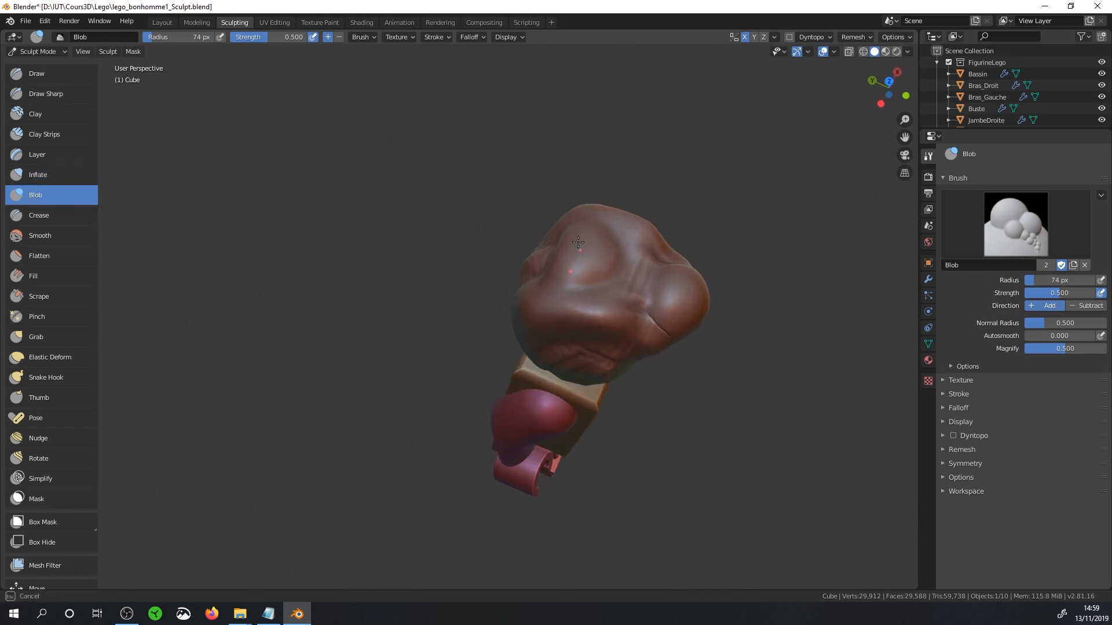
middle_click_drag(702, 224, 643, 243)
left_click(71, 212)
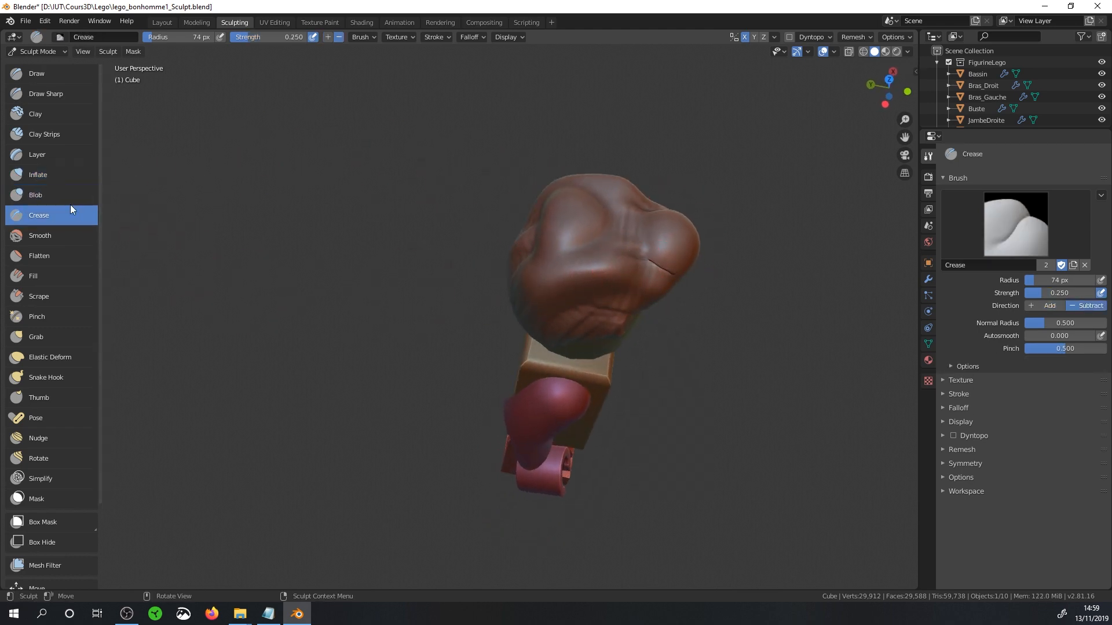
middle_click_drag(521, 243, 447, 212)
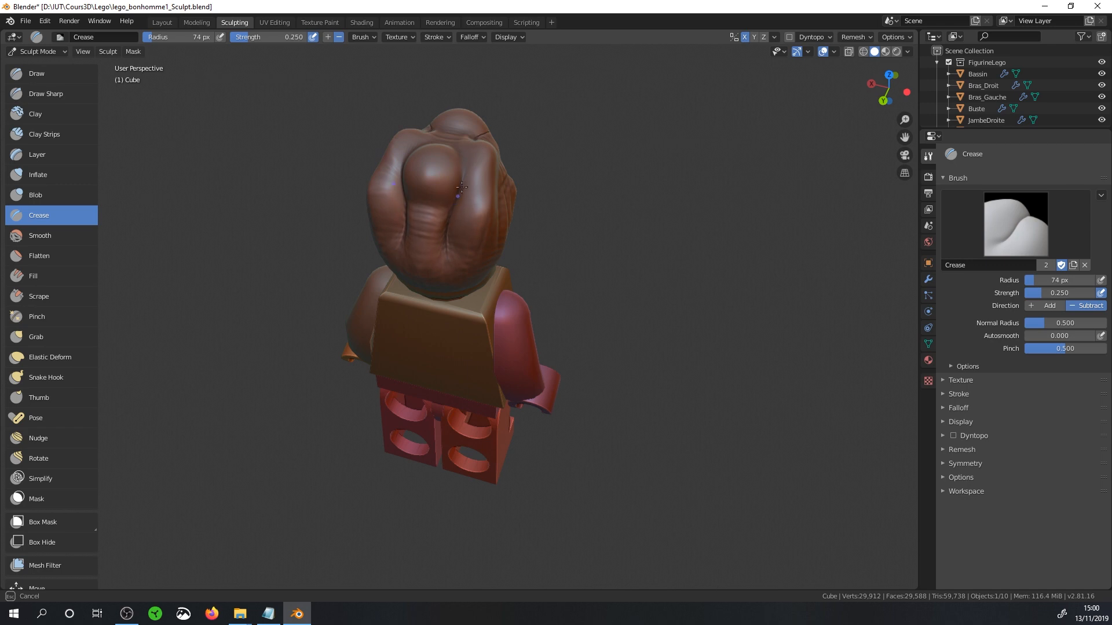
middle_click_drag(461, 187, 372, 197)
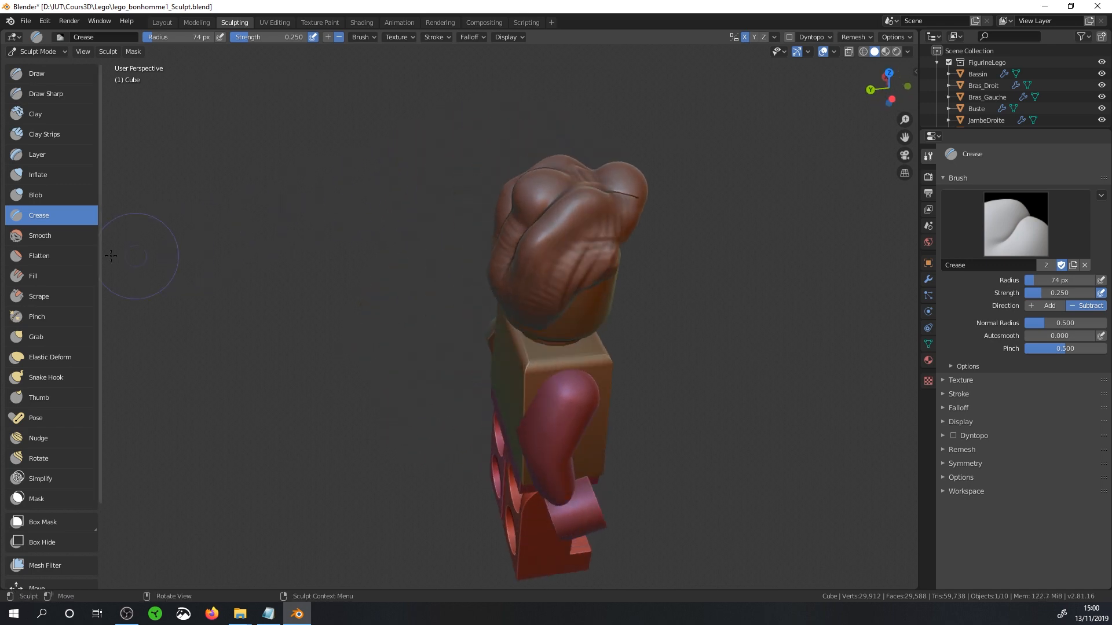
Soften the lumps at the back and side of the hair with the Smooth brush, and level the crown with the Flatten brush
left_click(42, 236)
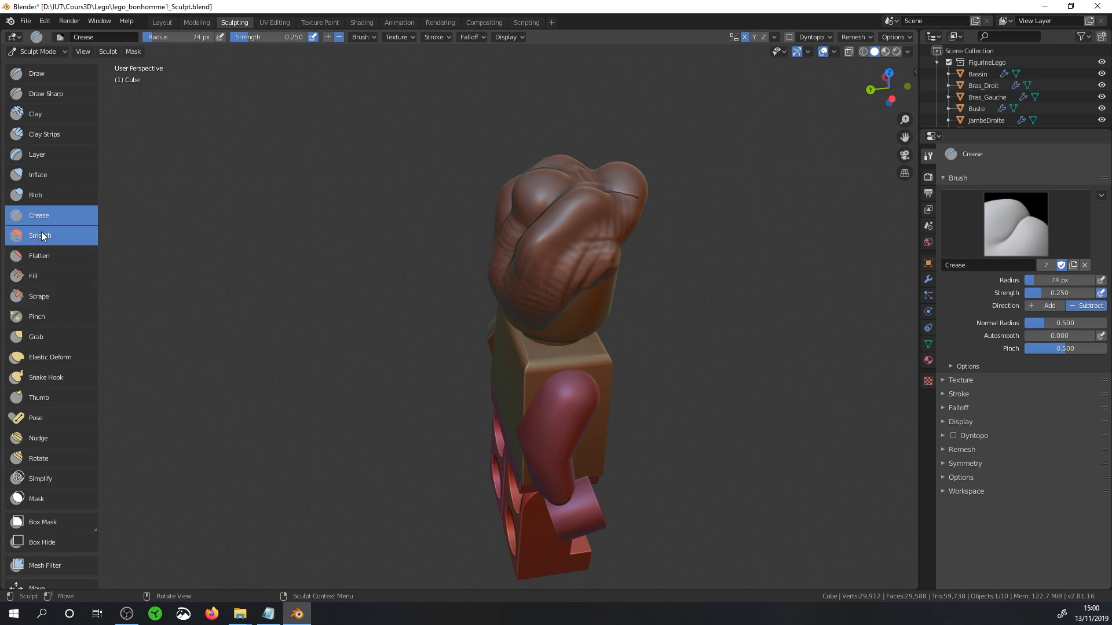
mouse_move(528, 179)
left_mouse_down()
mouse_move(533, 224)
mouse_move(520, 236)
left_mouse_up()
left_click(39, 256)
middle_click_drag(248, 243, 250, 272)
left_click_drag(548, 179, 535, 175)
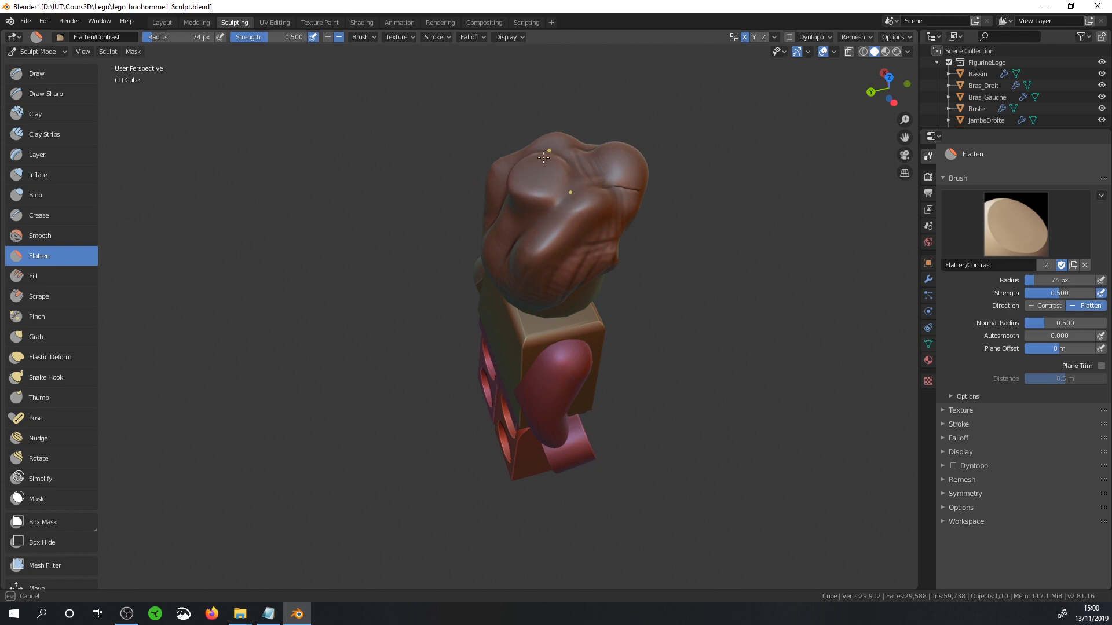
left_click_drag(524, 183, 526, 184)
mouse_move(578, 194)
middle_mouse_down()
mouse_move(532, 196)
mouse_move(528, 144)
middle_mouse_up()
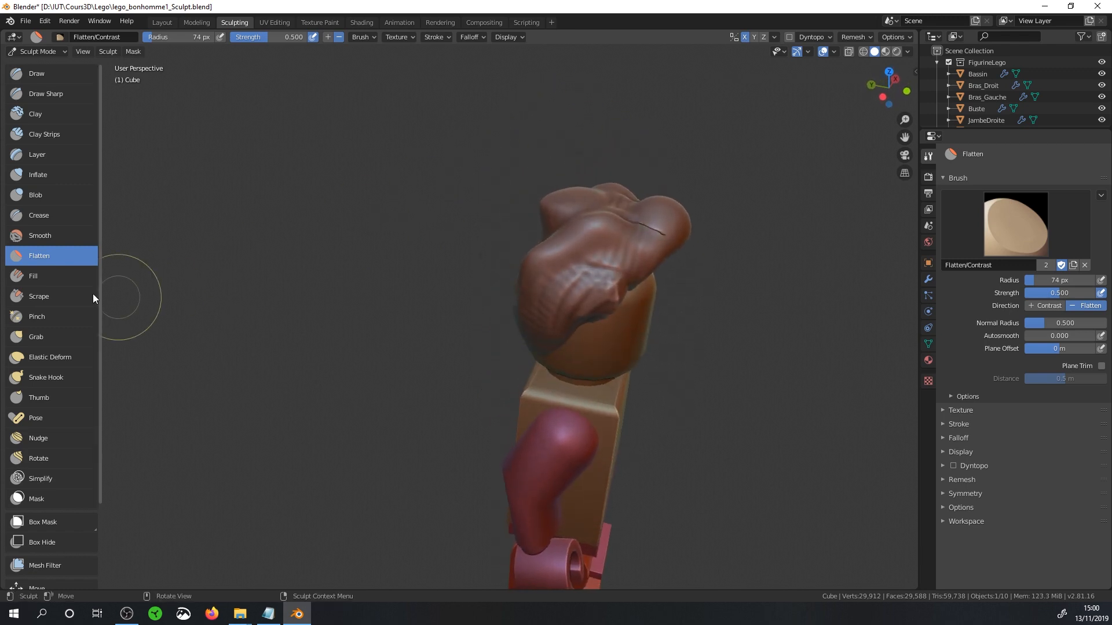
Fill the hollows at the back of the hair with the Fill brush at radius 74 px and strength 0.500
left_click(47, 277)
middle_click_drag(440, 272, 581, 273)
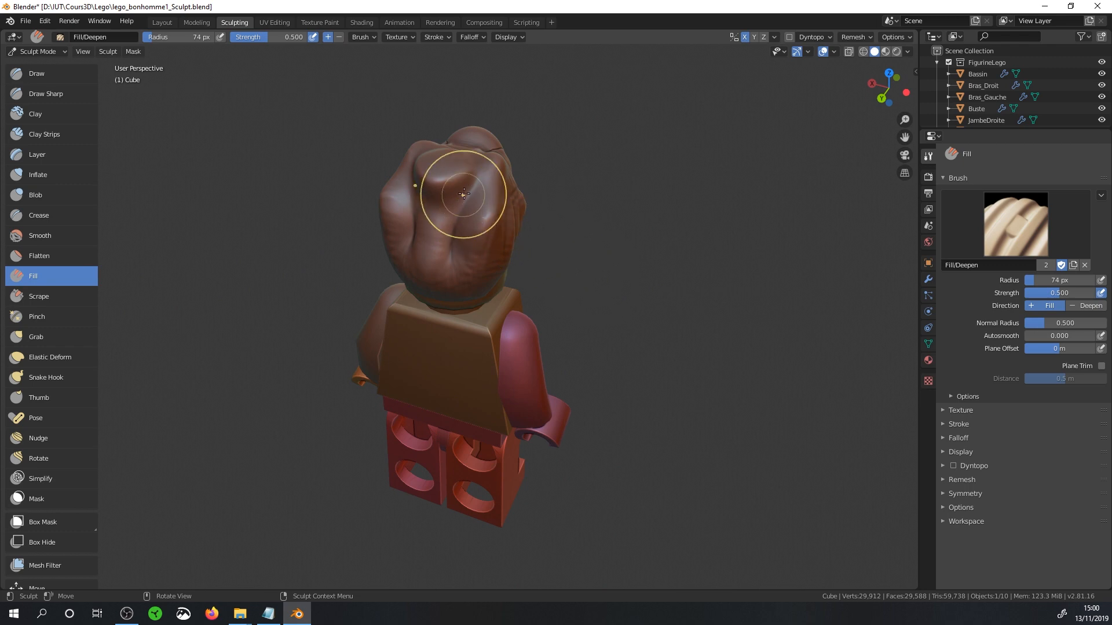
mouse_move(454, 194)
left_mouse_down()
mouse_move(457, 232)
mouse_move(467, 228)
left_mouse_up()
middle_click_drag(466, 228, 473, 208)
middle_click_drag(474, 215, 458, 164, "ctrl")
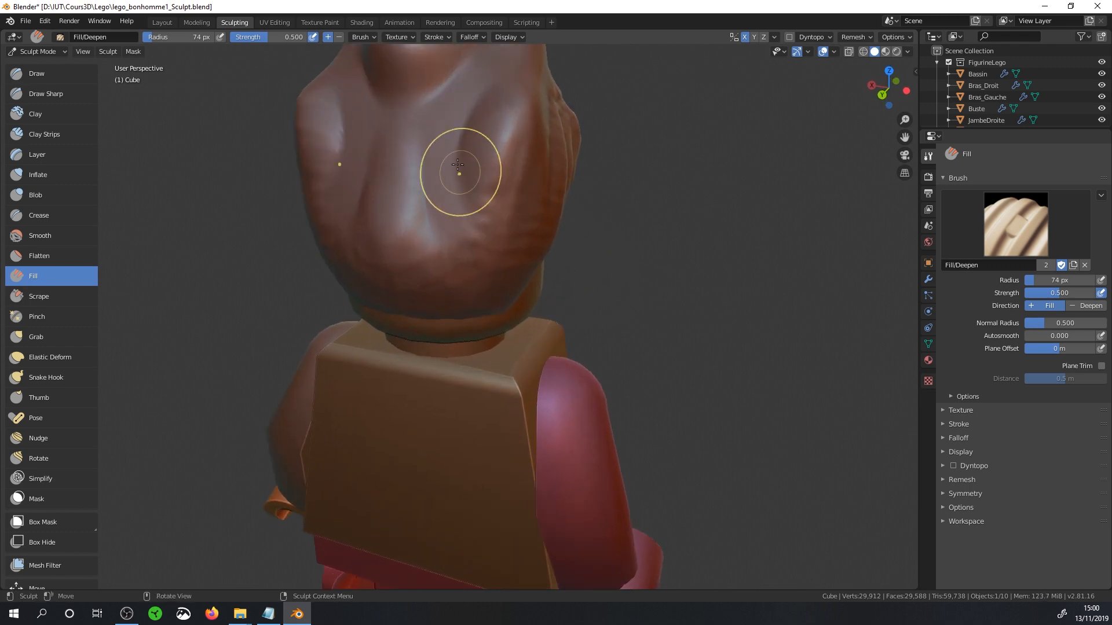
Shave down the raised areas on the back and side of the hair with the Scrape brush at radius 74 px
left_click(57, 295)
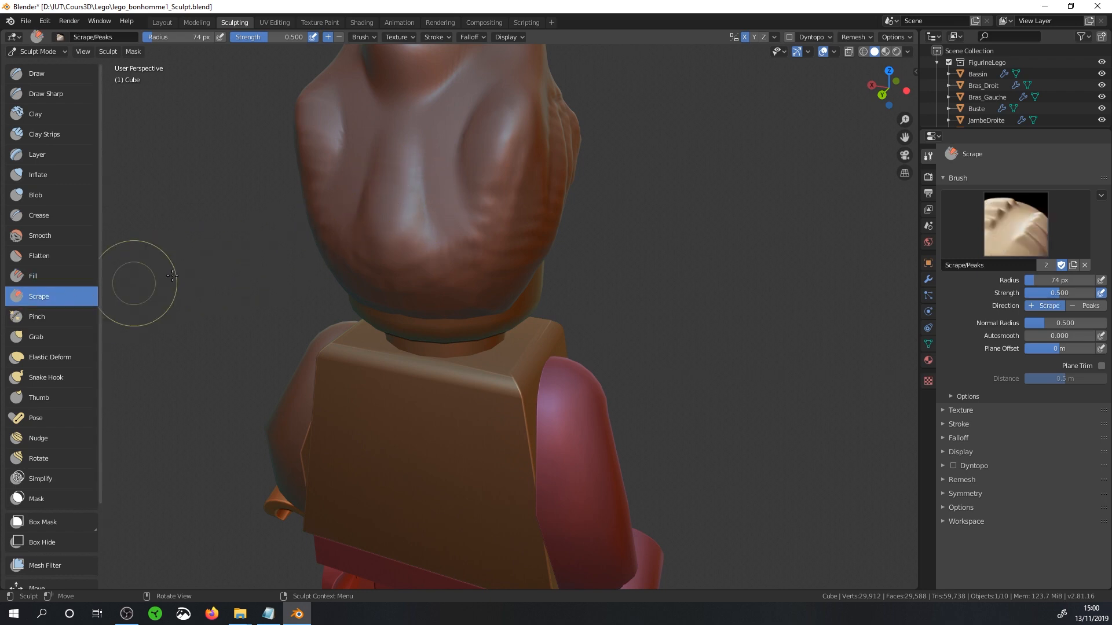
middle_click_drag(637, 257, 571, 317)
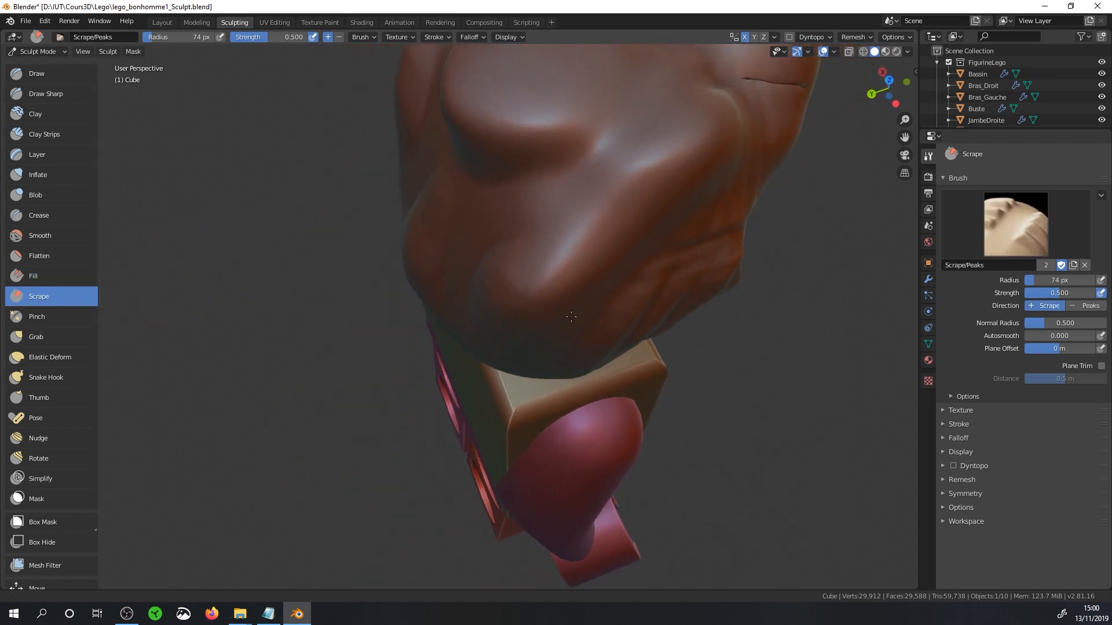
middle_click_drag(664, 238, 554, 254, "ctrl")
mouse_move(541, 231)
left_mouse_down()
mouse_move(543, 219)
mouse_move(513, 214)
left_mouse_up()
middle_click_drag(537, 231, 594, 162)
mouse_move(490, 210)
left_mouse_down()
mouse_move(483, 196)
mouse_move(463, 215)
left_mouse_up()
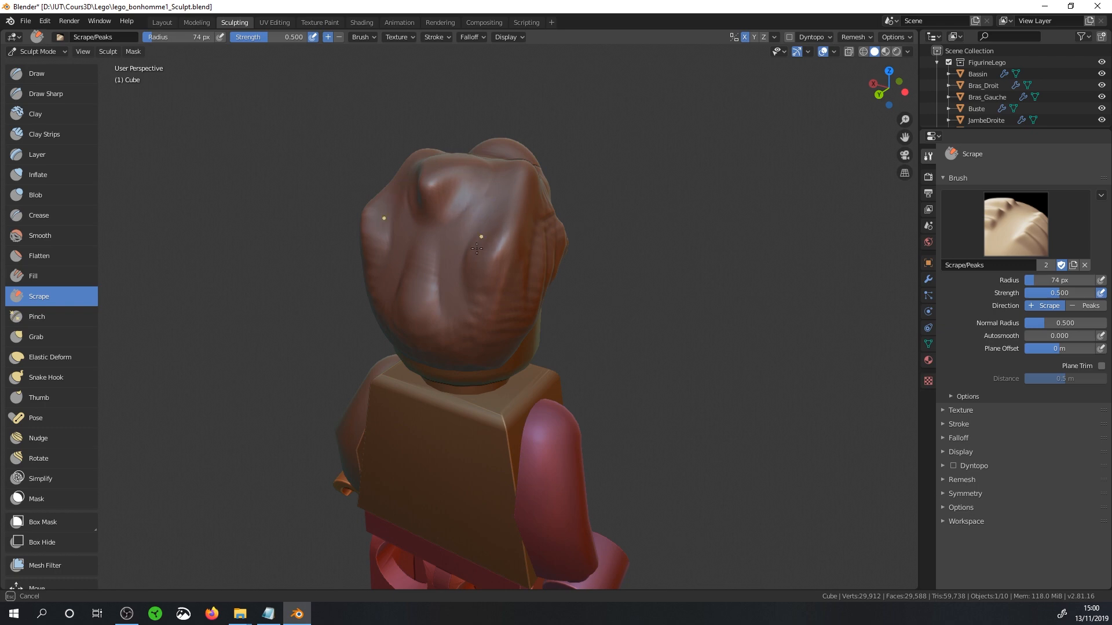
Enlarge the Pinch brush radius to 169 px and pinch the hair surface together at the back of the head
left_click(60, 317)
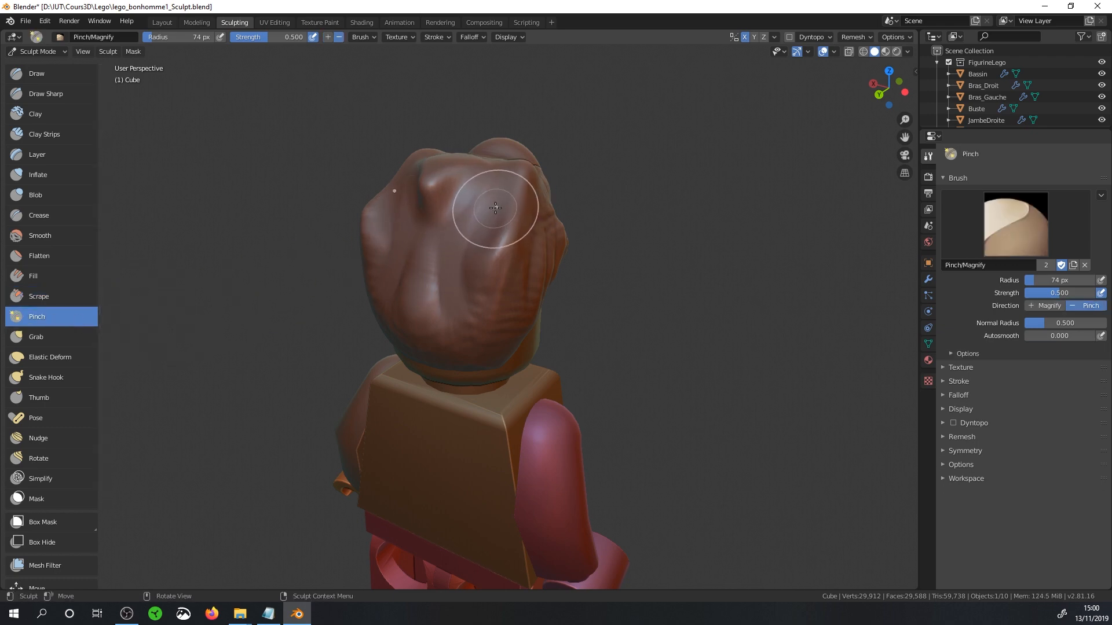
key("f")
left_click(590, 209)
middle_click_drag(591, 208, 471, 216)
left_click_drag(472, 229, 466, 219)
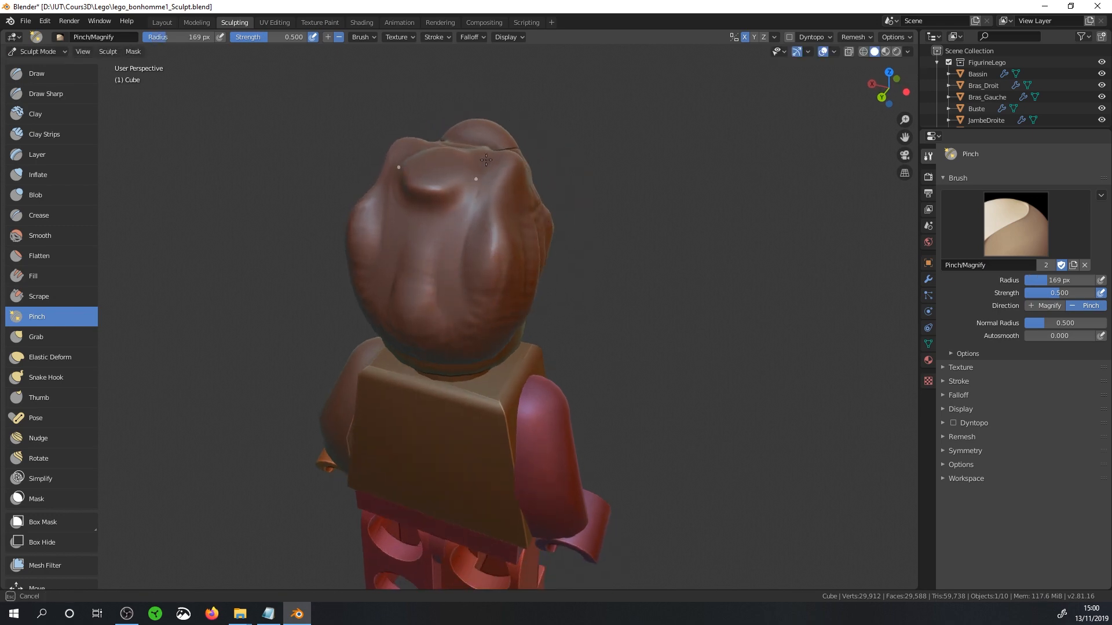
middle_click_drag(486, 160, 492, 224)
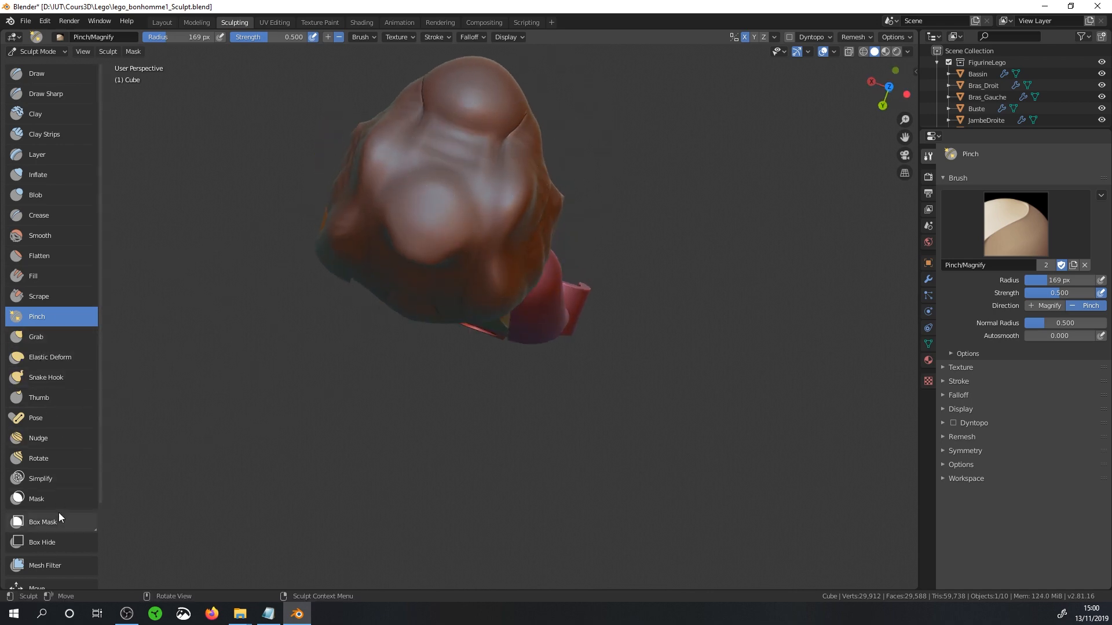
Pull the top and sides of the hair into a stretched shape with the Grab brush at radius 277 px
left_click(43, 337)
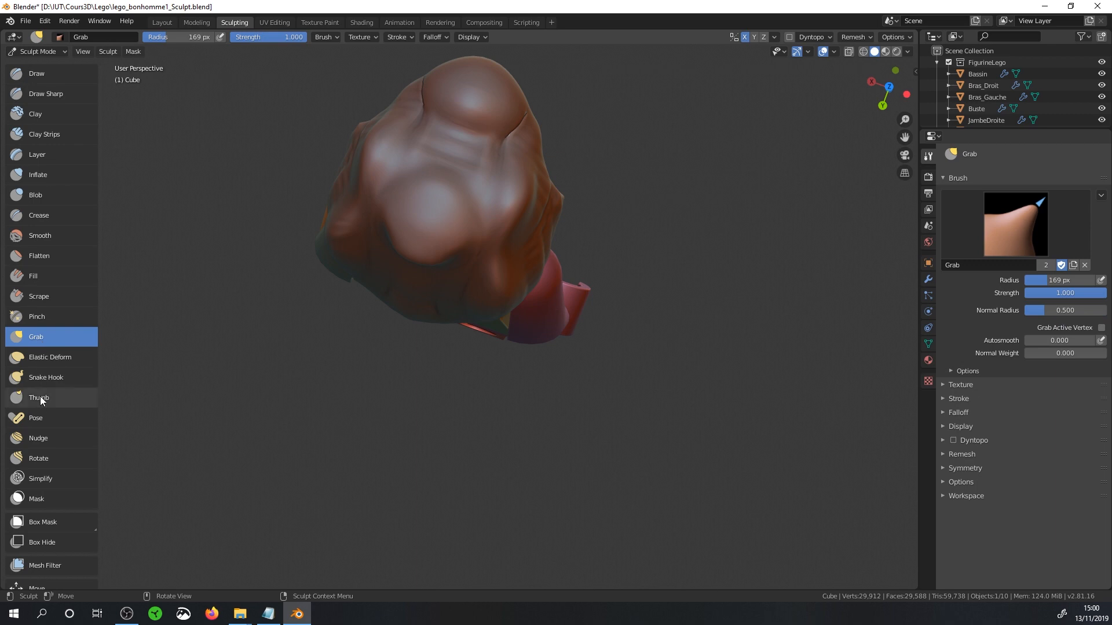
right_click(521, 179)
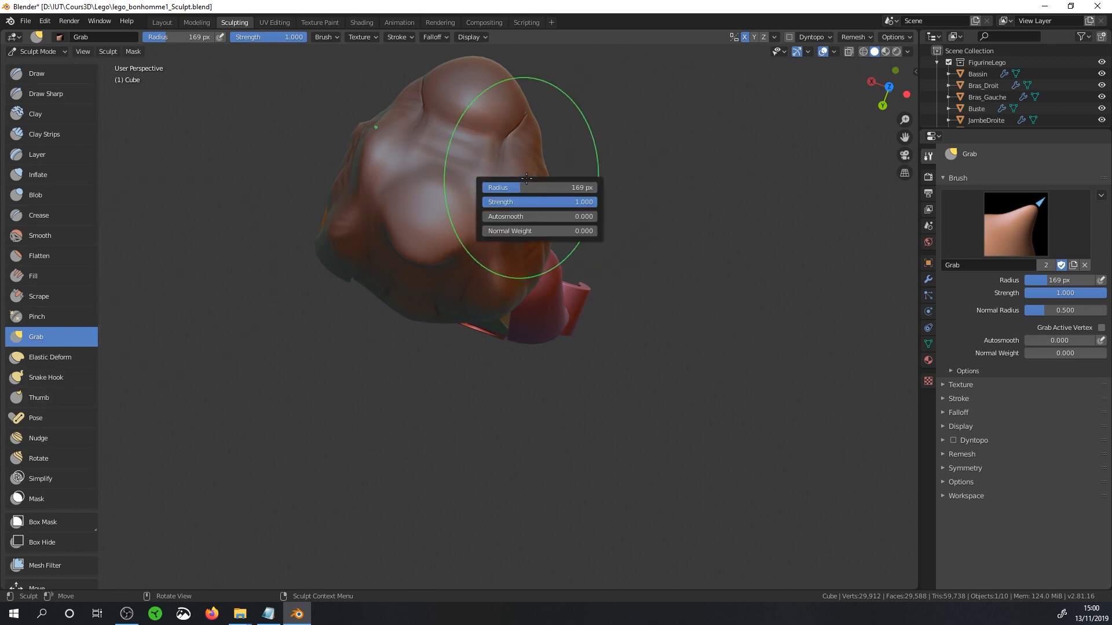
mouse_move(533, 310)
middle_mouse_down("ctrl")
mouse_move(533, 281)
mouse_move(536, 290)
mouse_move(492, 259)
mouse_move(510, 295)
middle_mouse_up("ctrl")
key("f")
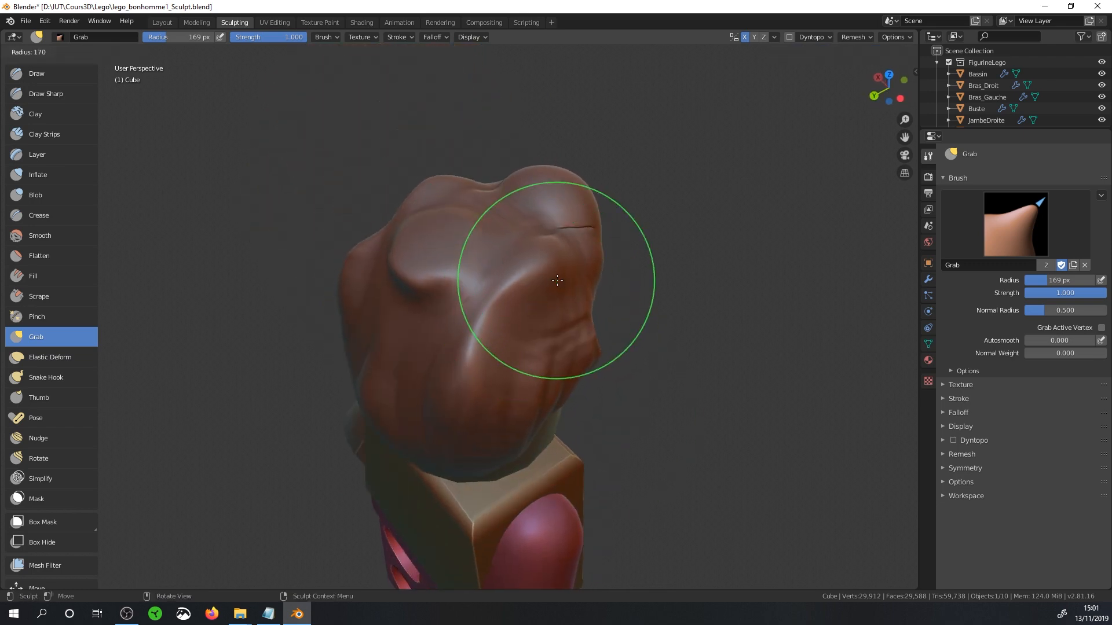
left_click(619, 287)
mouse_move(563, 223)
left_mouse_down()
mouse_move(597, 152)
mouse_move(504, 272)
left_mouse_up()
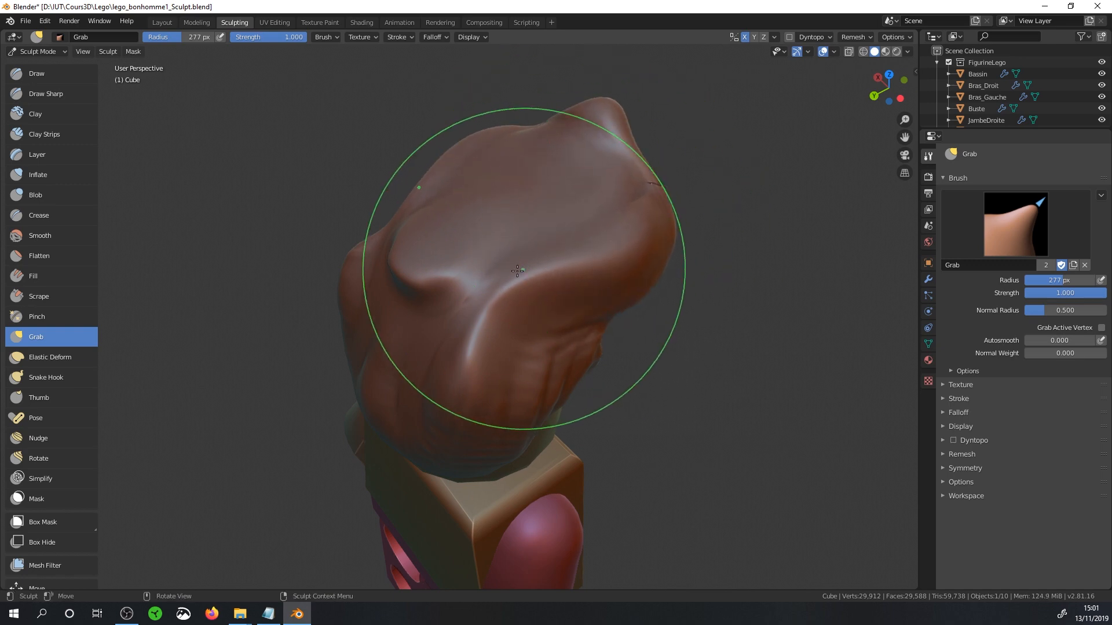
key("ctrl+z")
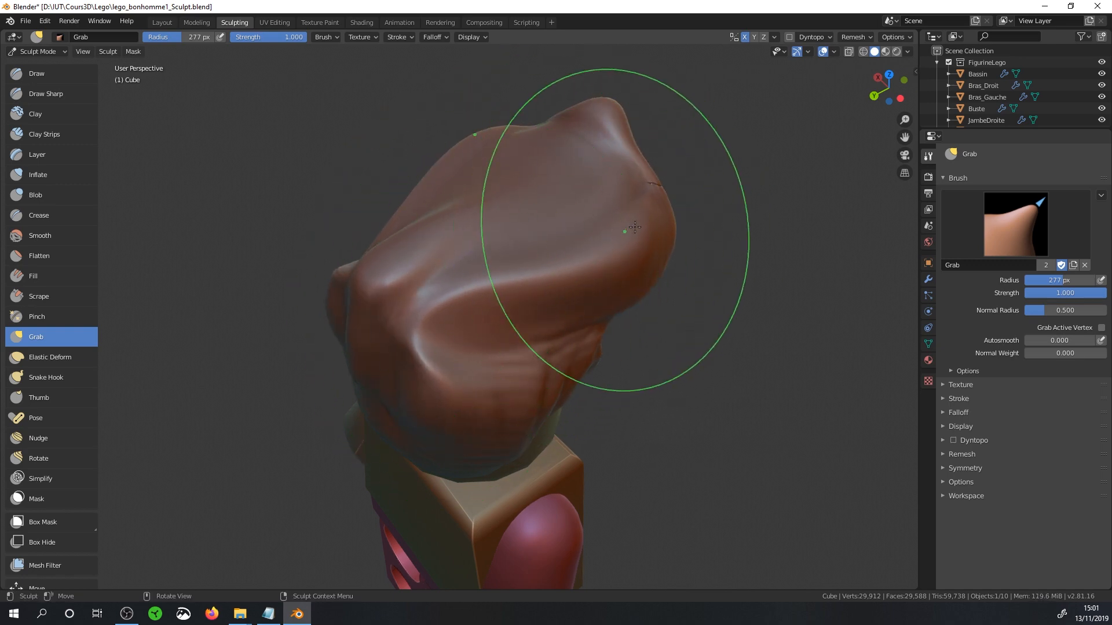
Try stretching the side of the hair with the Elastic Deform brush at radius 277 px and 94 px, undoing each stroke
left_click(63, 358)
mouse_move(602, 233)
left_mouse_down()
mouse_move(643, 196)
mouse_move(608, 228)
mouse_move(756, 141)
mouse_move(828, 179)
mouse_move(411, 399)
mouse_move(589, 173)
mouse_move(669, 201)
left_mouse_up()
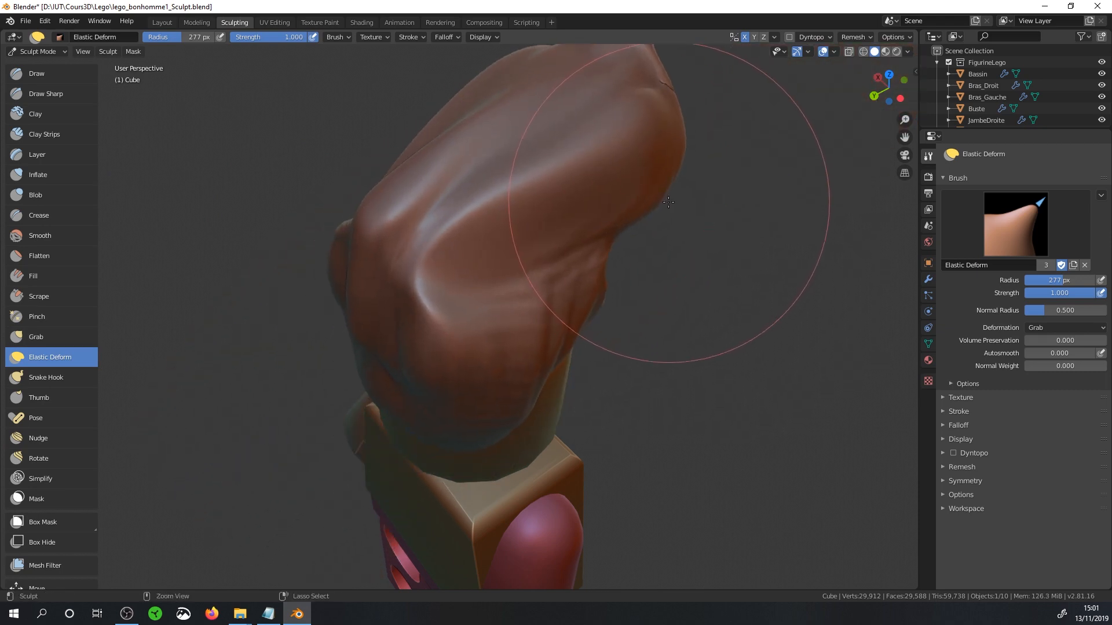
key("ctrl+z")
key("f")
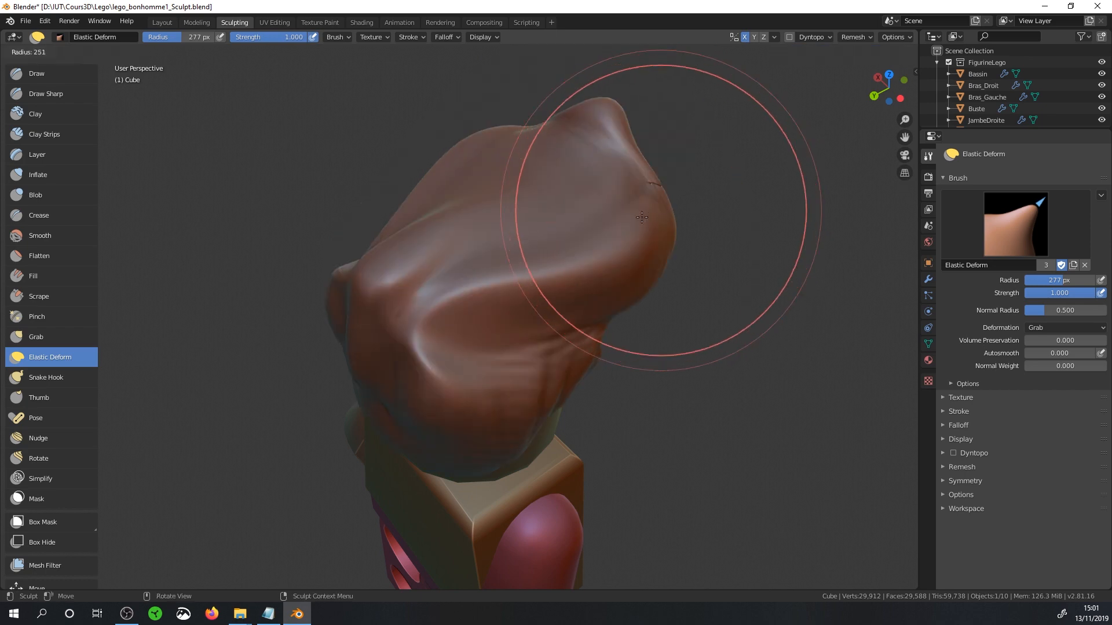
left_click(555, 244)
mouse_move(556, 243)
left_mouse_down()
mouse_move(614, 127)
mouse_move(811, 87)
mouse_move(642, 230)
mouse_move(596, 209)
left_mouse_up()
key("ctrl+z")
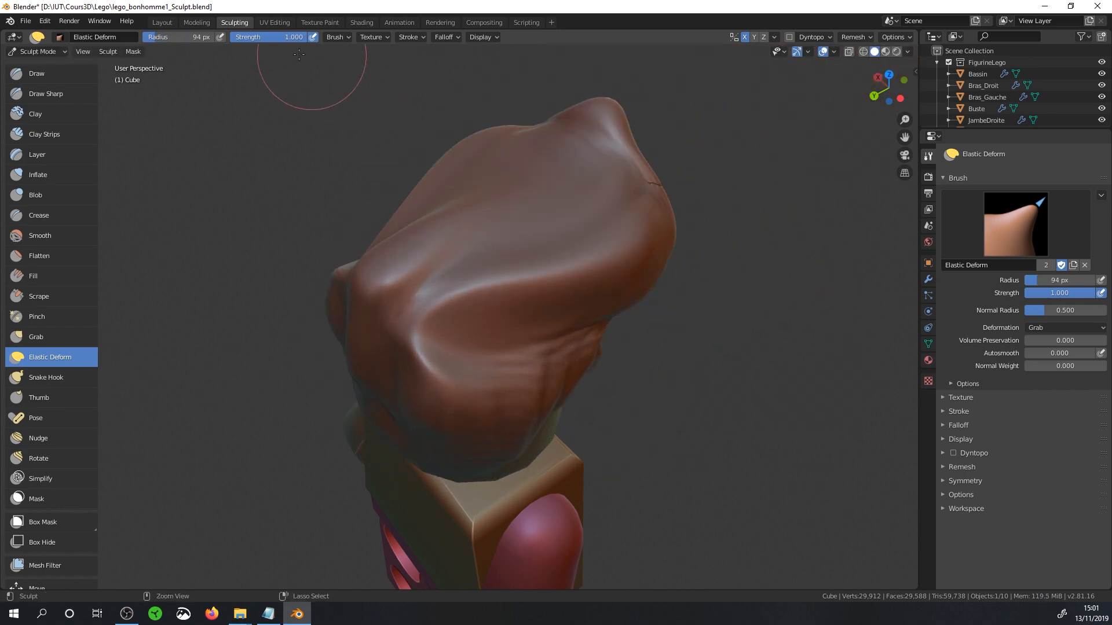
Set the Elastic Deform strength to 0.250, try a stroke on the side of the hair and undo it
left_click(284, 40)
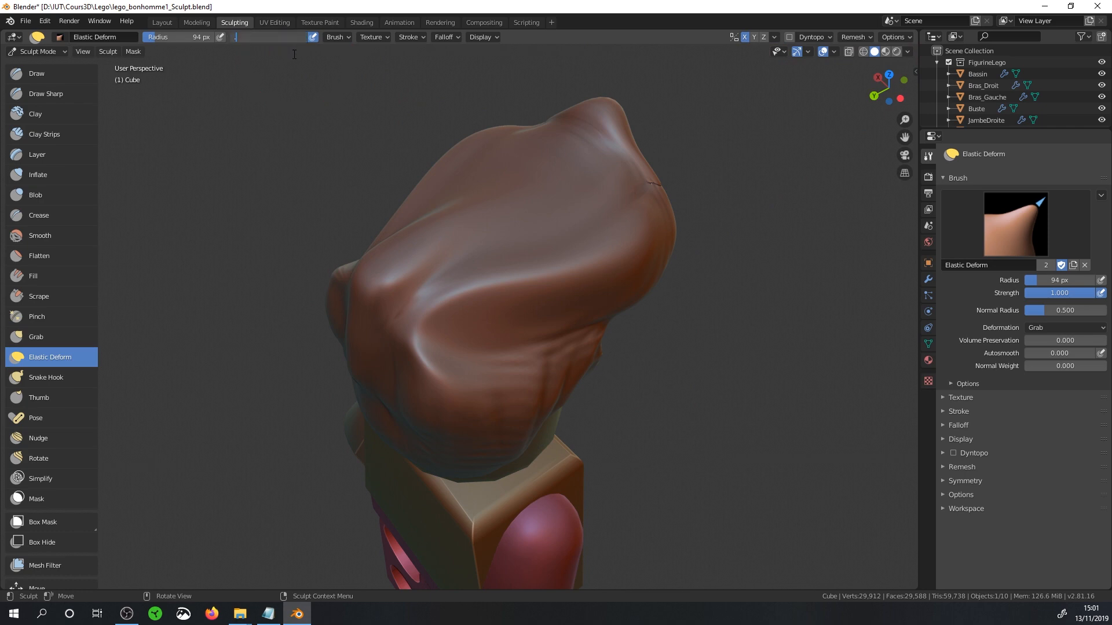
mouse_move(640, 223)
left_mouse_down()
mouse_move(646, 174)
mouse_move(672, 151)
mouse_move(649, 246)
mouse_move(695, 156)
mouse_move(643, 192)
mouse_move(652, 218)
left_mouse_up()
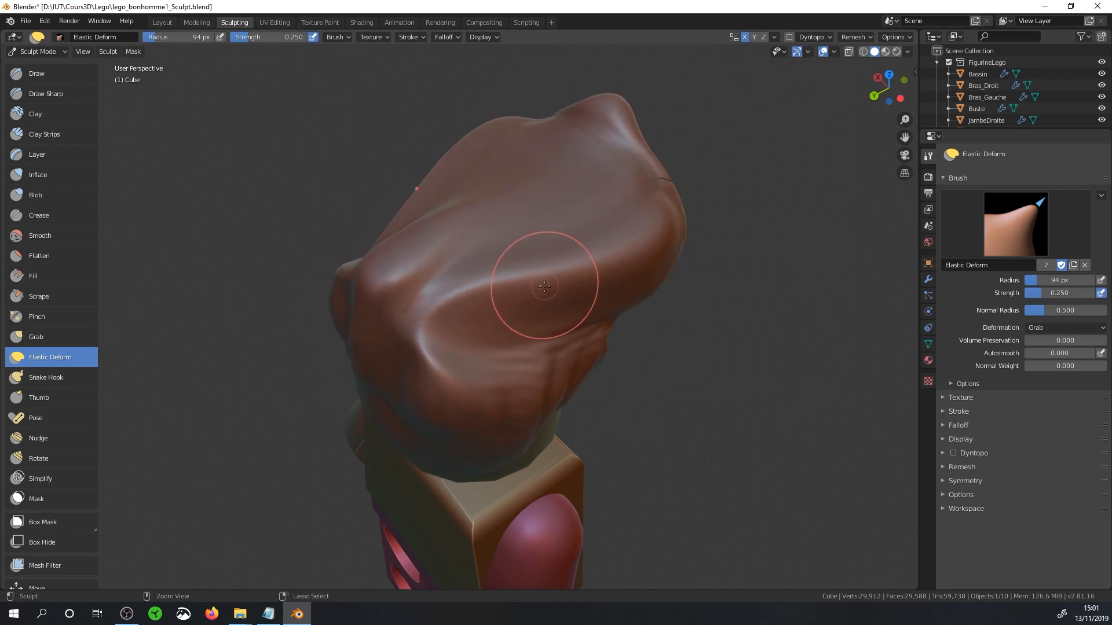
key("ctrl+z")
Draw long horns out of both sides of the hair with the Snake Hook brush at radius 287 px, and smooth their surface
left_click(58, 377)
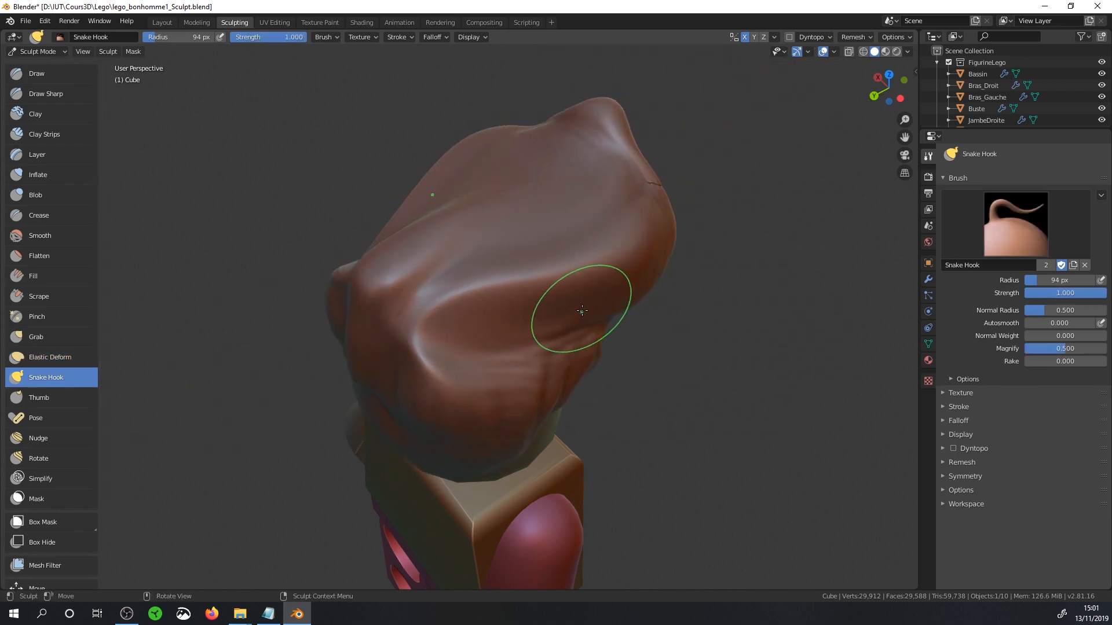
key("f")
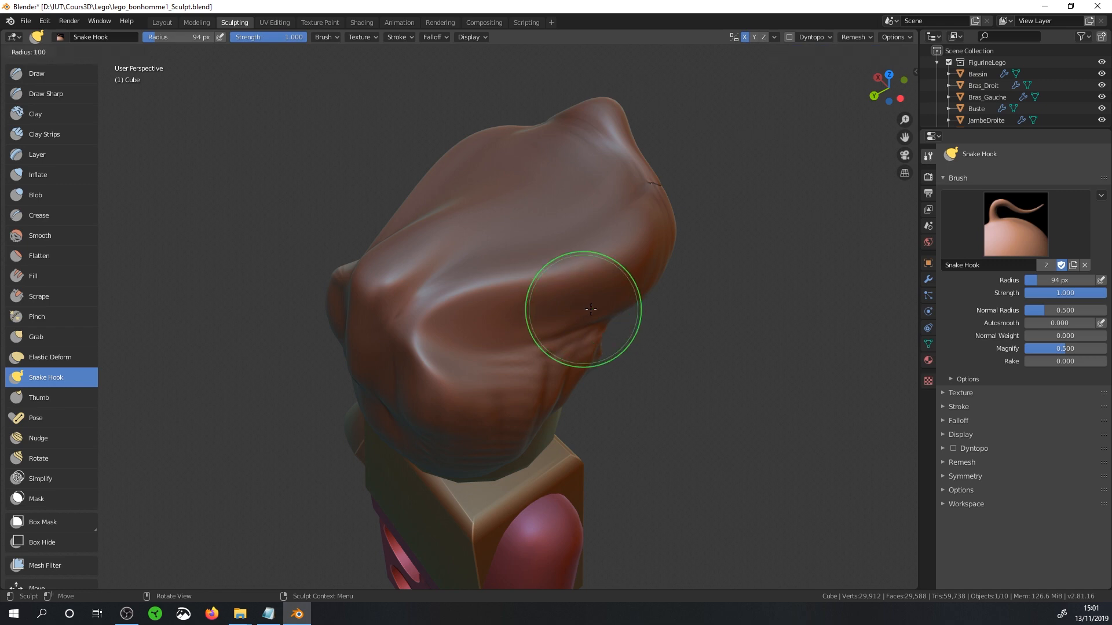
left_click(694, 313)
mouse_move(642, 247)
left_mouse_down()
mouse_move(732, 236)
mouse_move(794, 248)
mouse_move(844, 298)
mouse_move(856, 336)
left_mouse_up()
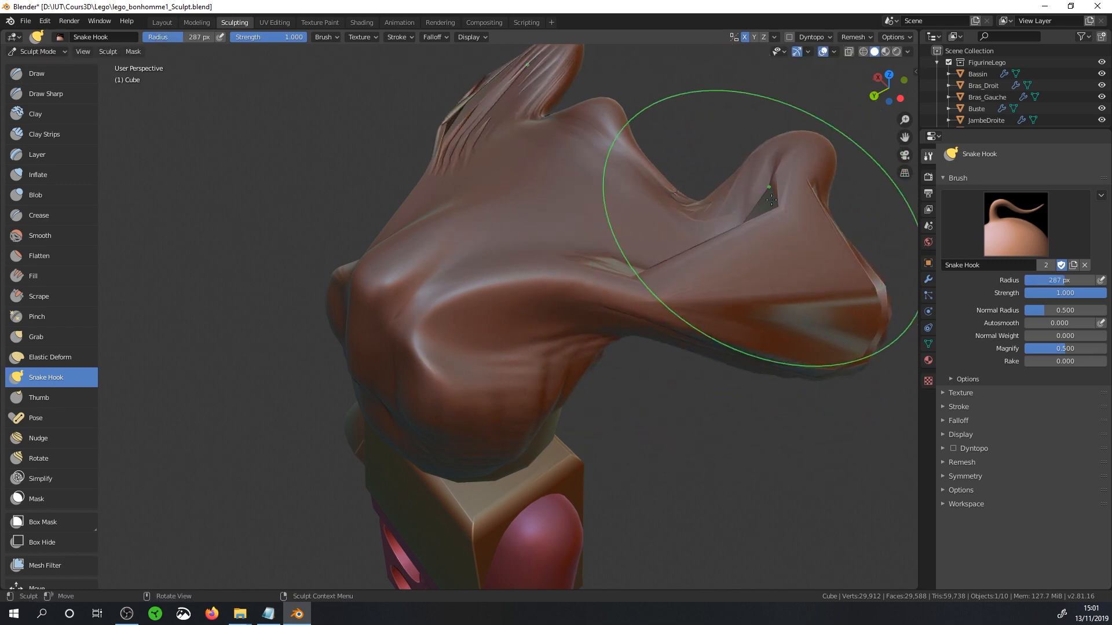
mouse_move(729, 249)
middle_mouse_down()
mouse_move(707, 310)
mouse_move(756, 302)
mouse_move(708, 343)
mouse_move(718, 330)
mouse_move(695, 322)
middle_mouse_up()
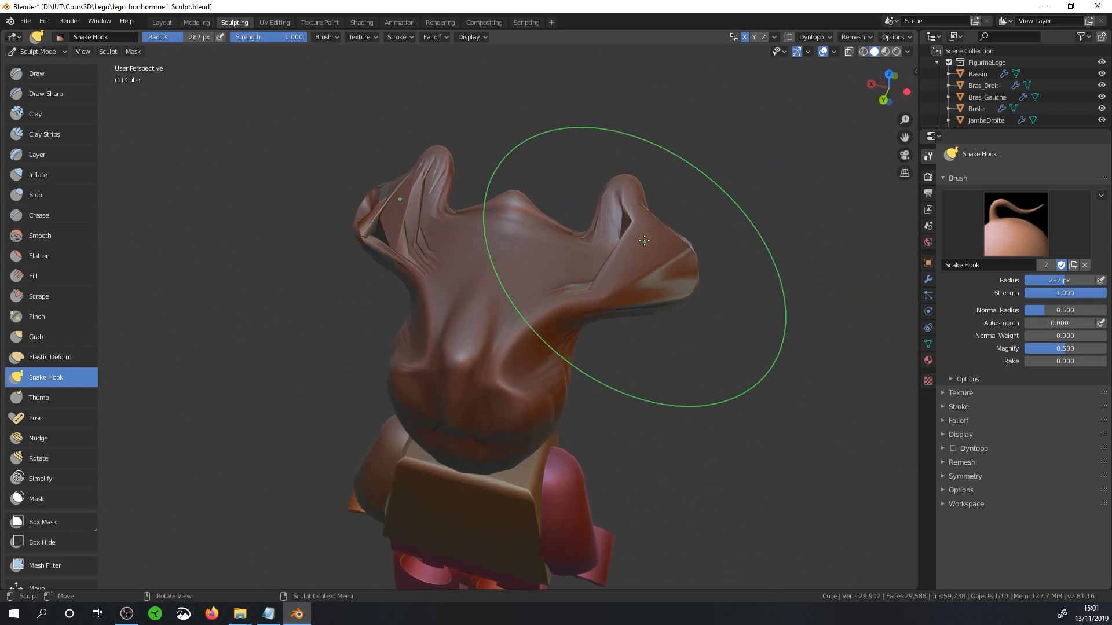
left_click_drag(602, 255, 648, 240, "shift")
middle_click_drag(647, 241, 496, 223)
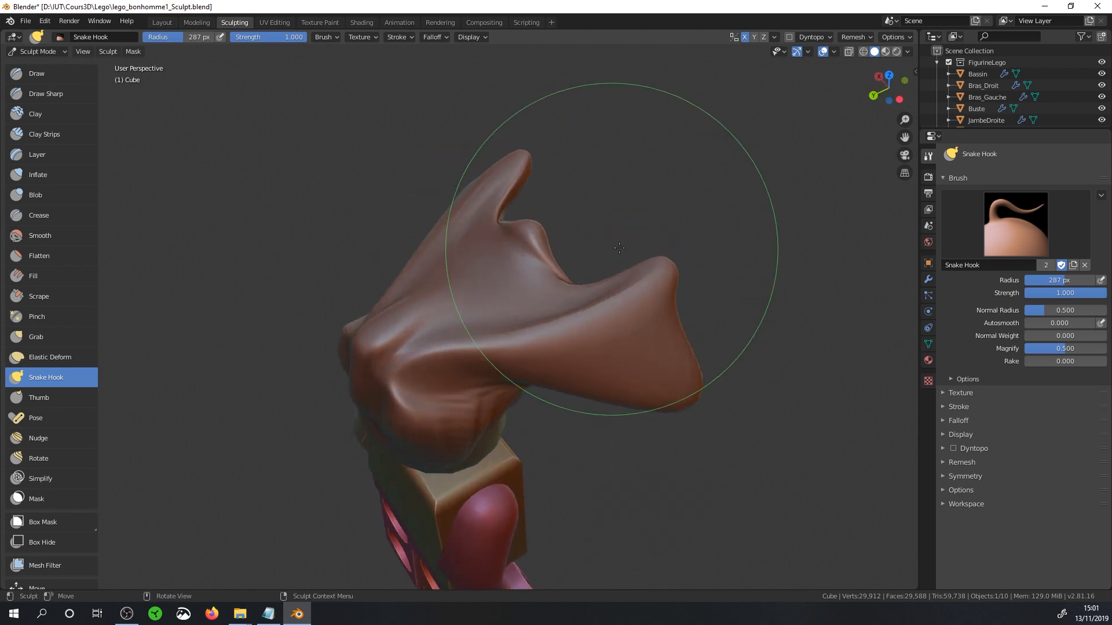
Show the wireframe overlay and remesh the stretched hair at a voxel size of 0.01 m
left_click(835, 52)
left_click(771, 246)
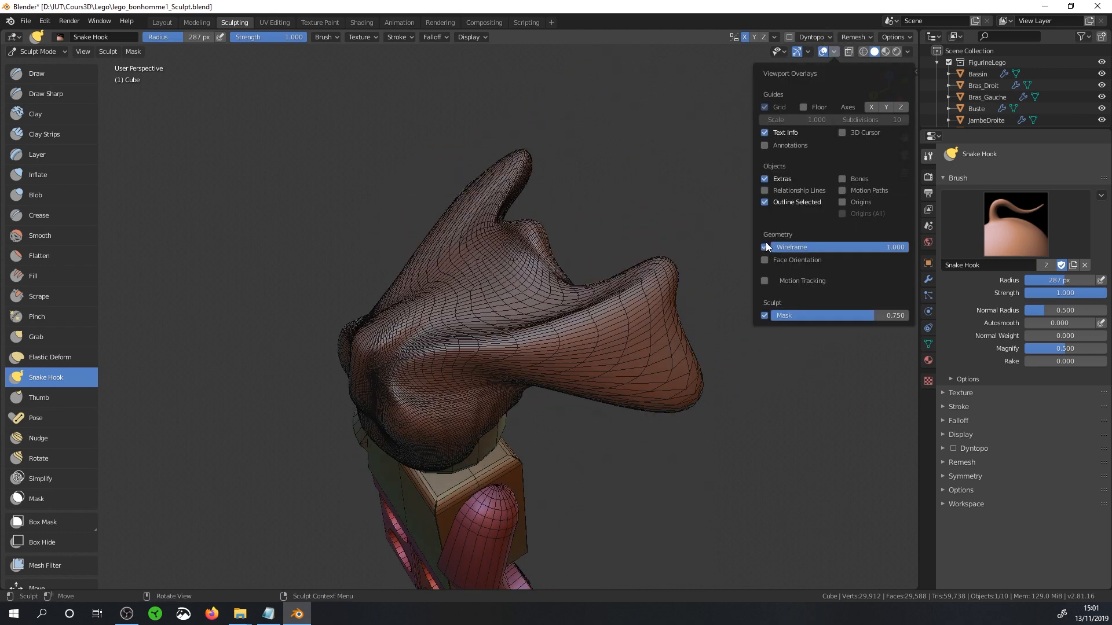
mouse_move(526, 341)
middle_mouse_down()
mouse_move(633, 249)
mouse_move(609, 281)
mouse_move(571, 295)
middle_mouse_up()
left_click(857, 39)
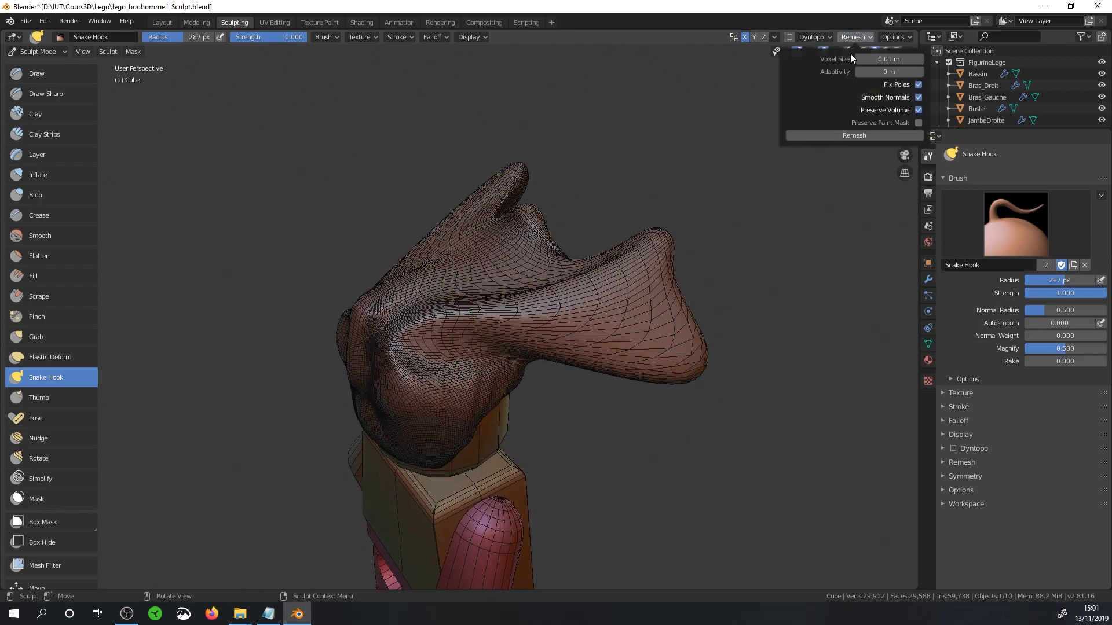
left_click(853, 135)
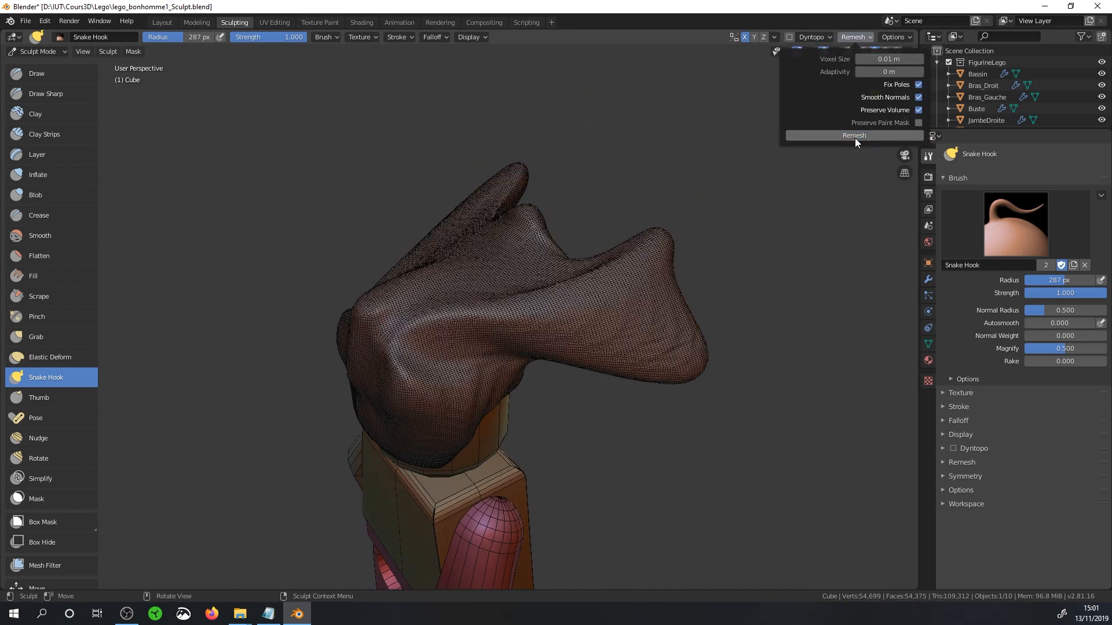
mouse_move(610, 309)
middle_mouse_down()
mouse_move(521, 308)
mouse_move(486, 282)
mouse_move(472, 328)
mouse_move(656, 342)
mouse_move(489, 382)
middle_mouse_up()
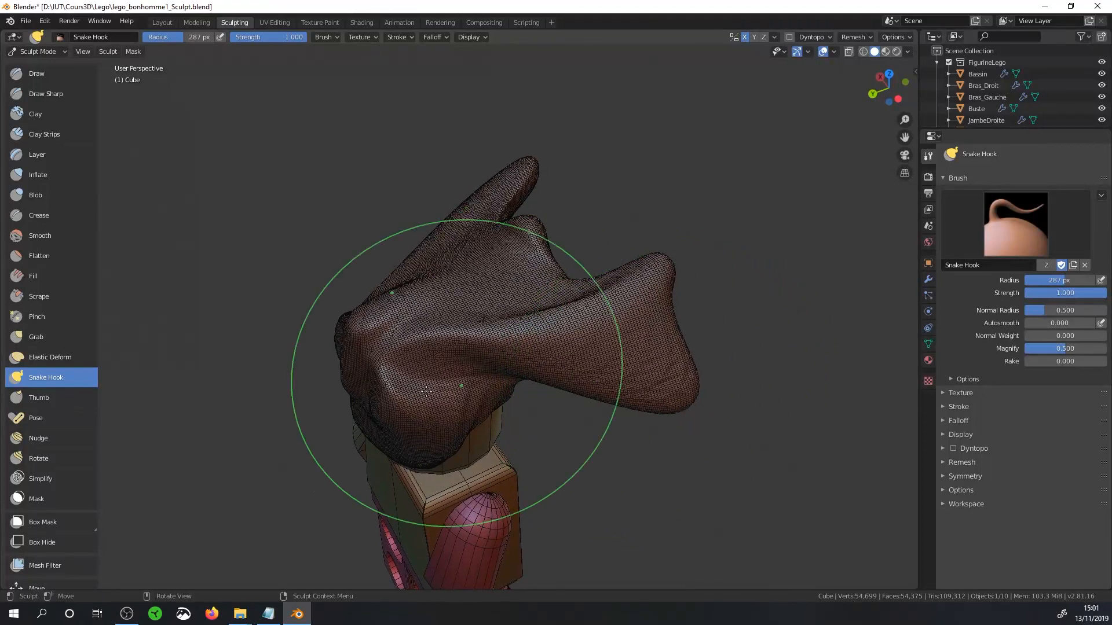
Hide the wireframe overlay and smear the side of the hair with the Thumb brush at radius 287 px and 94 px
left_click(59, 403)
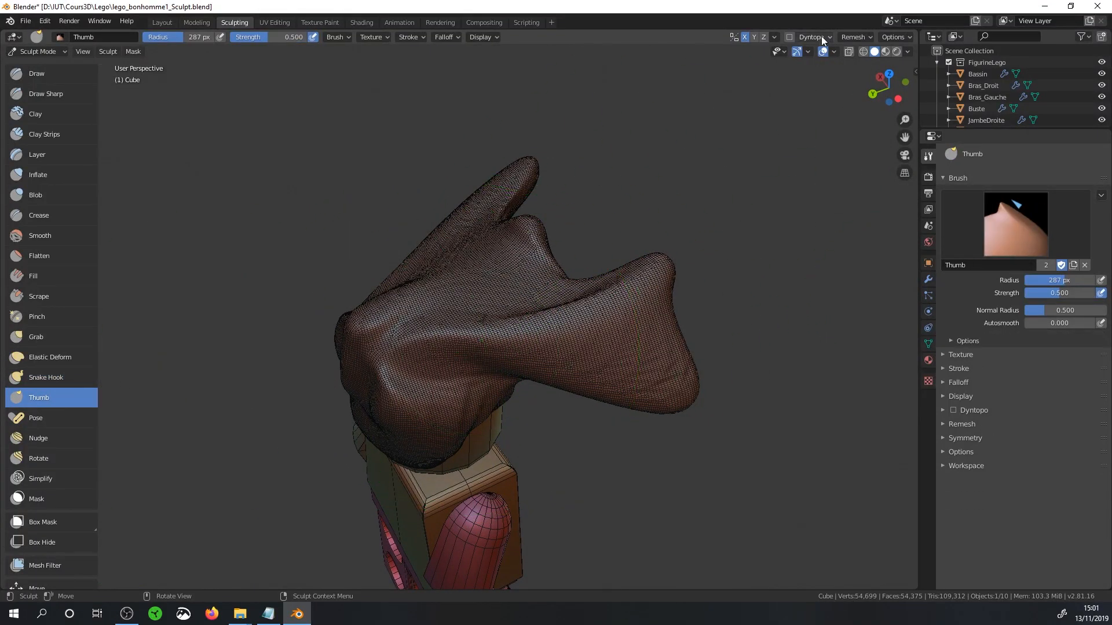
left_click(834, 52)
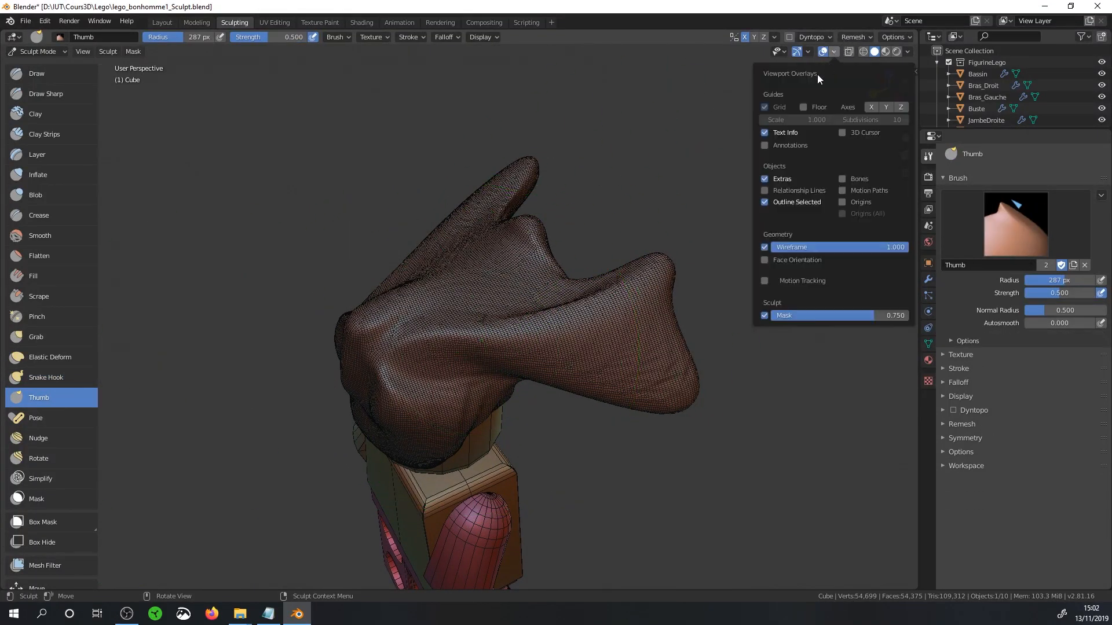
left_click(765, 248)
middle_click_drag(620, 335, 546, 342)
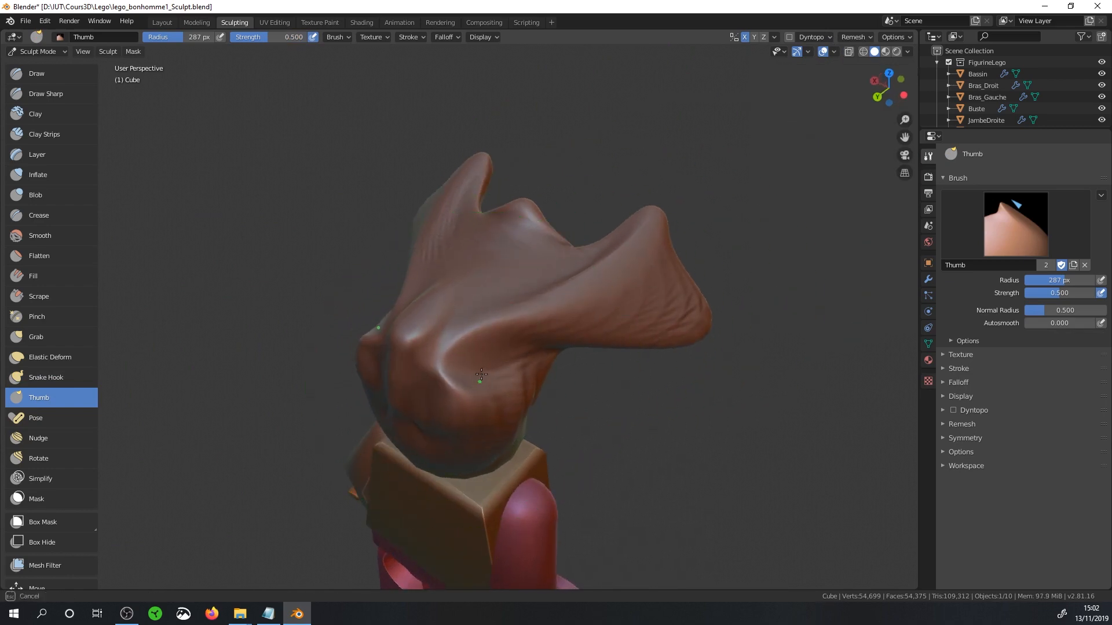
left_click_drag(474, 381, 469, 386)
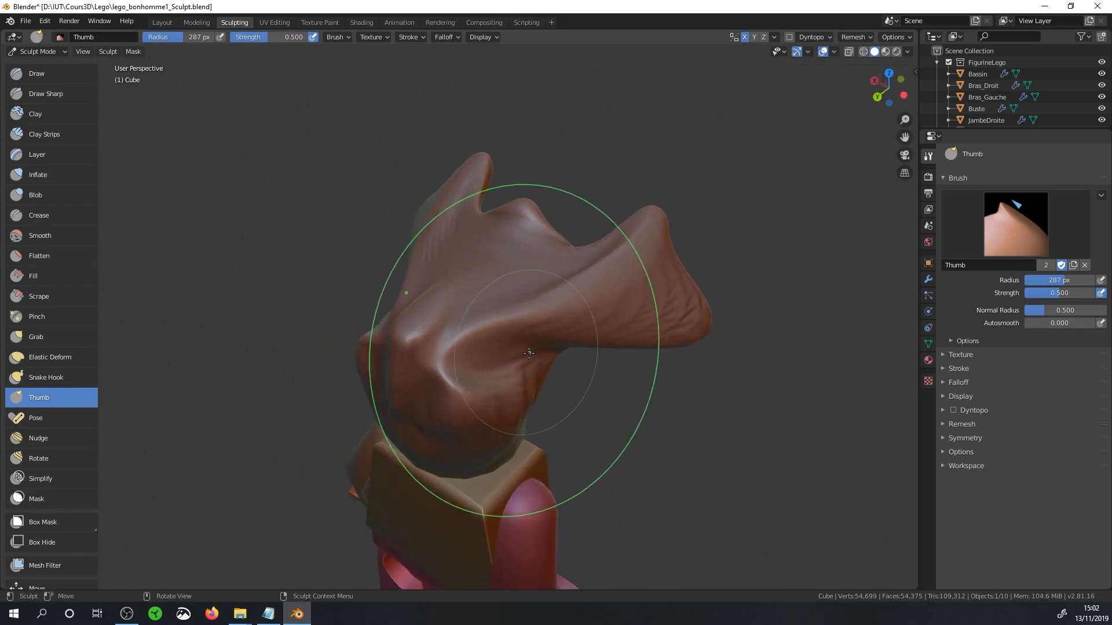
key("f")
left_click(415, 369)
mouse_move(541, 331)
left_mouse_down()
mouse_move(510, 311)
mouse_move(579, 333)
left_mouse_up()
Bend the ends of the hair horns with the Pose brush at radius 94 px
left_click(52, 417)
middle_click_drag(580, 332, 570, 342)
left_click_drag(642, 327, 650, 312)
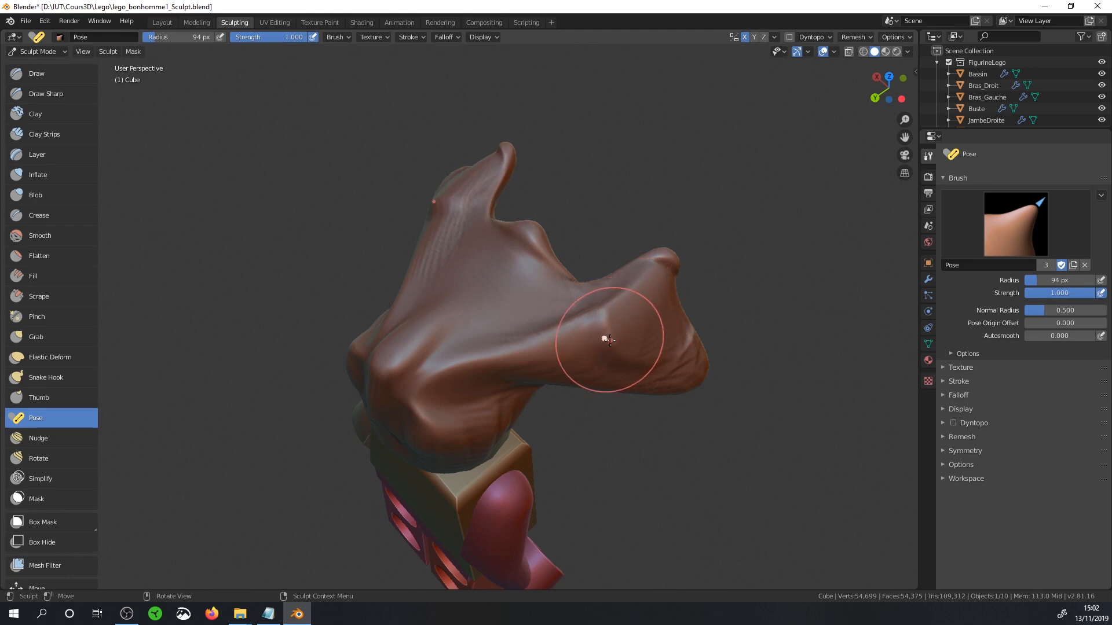
middle_click_drag(636, 336, 659, 317)
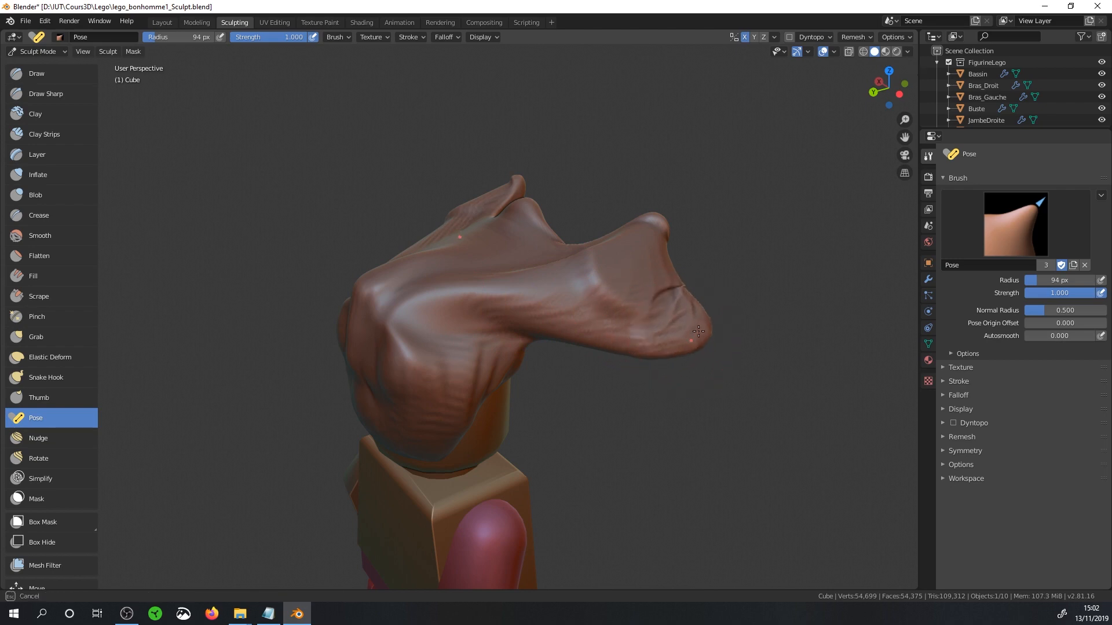
left_click_drag(698, 331, 684, 357)
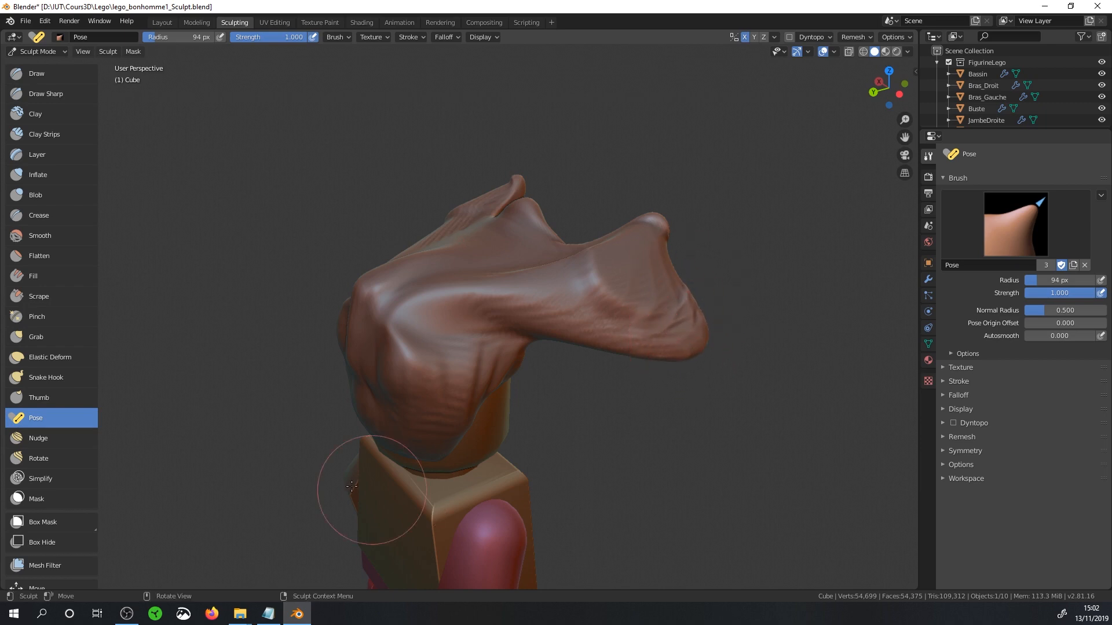
Push the surface of the back and horns of the hair with the Nudge brush at radius 212 px and strength 0.500
left_click(57, 438)
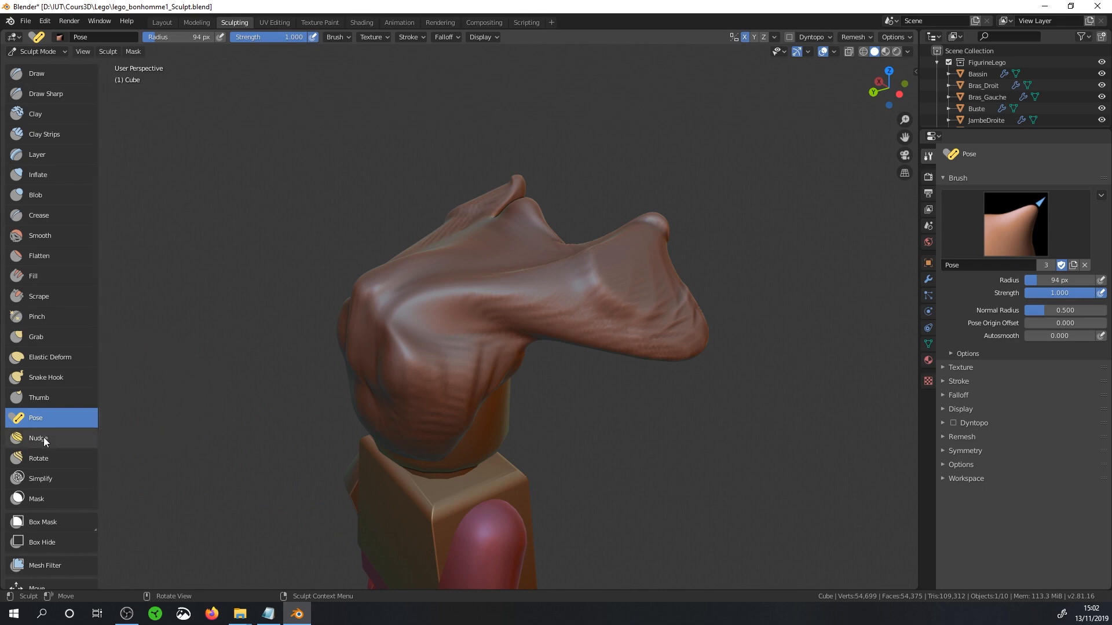
key("f")
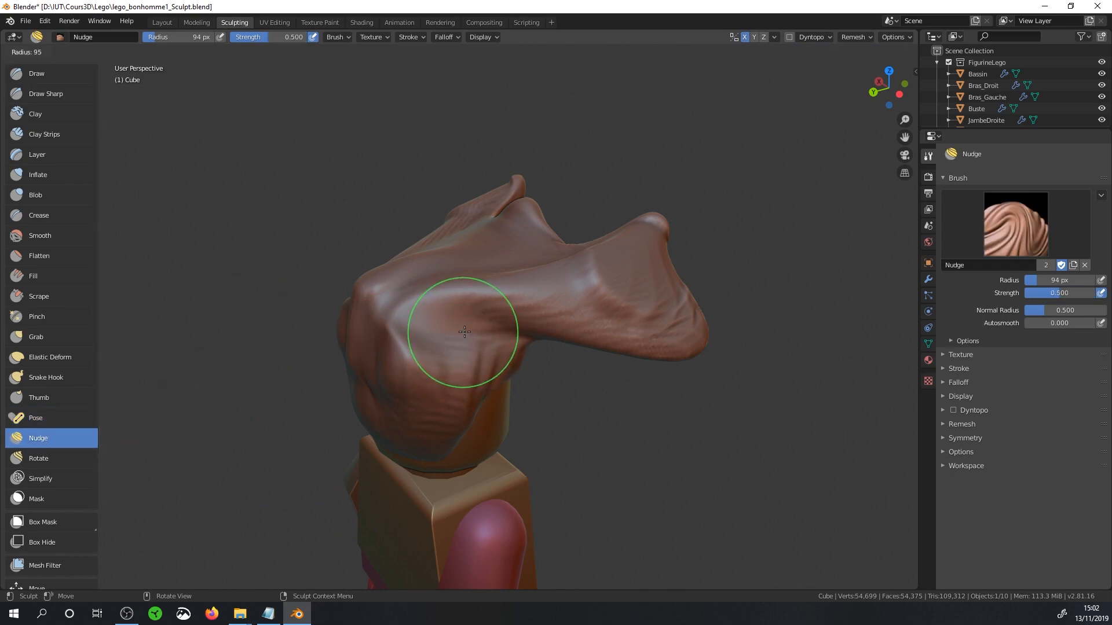
left_click(585, 331)
mouse_move(509, 330)
left_mouse_down()
mouse_move(443, 330)
mouse_move(505, 328)
left_mouse_up()
middle_click_drag(501, 369, 542, 408)
mouse_move(496, 363)
left_mouse_down()
mouse_move(564, 258)
mouse_move(655, 276)
left_mouse_up()
left_click_drag(634, 239, 574, 232)
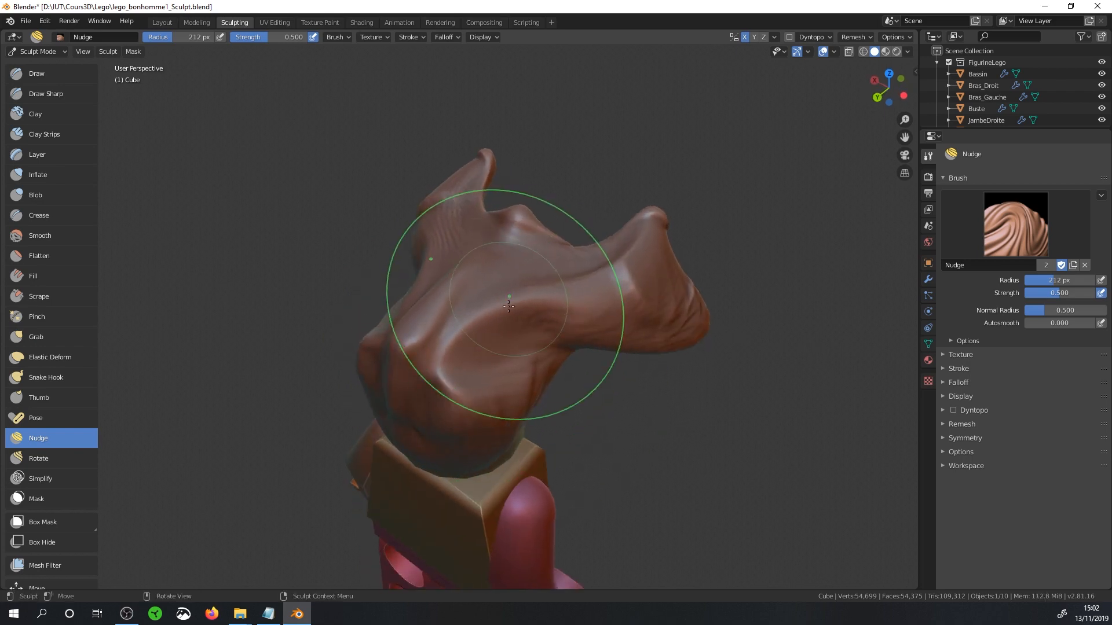
mouse_move(505, 304)
left_mouse_down()
mouse_move(544, 284)
mouse_move(633, 276)
mouse_move(690, 288)
left_mouse_up()
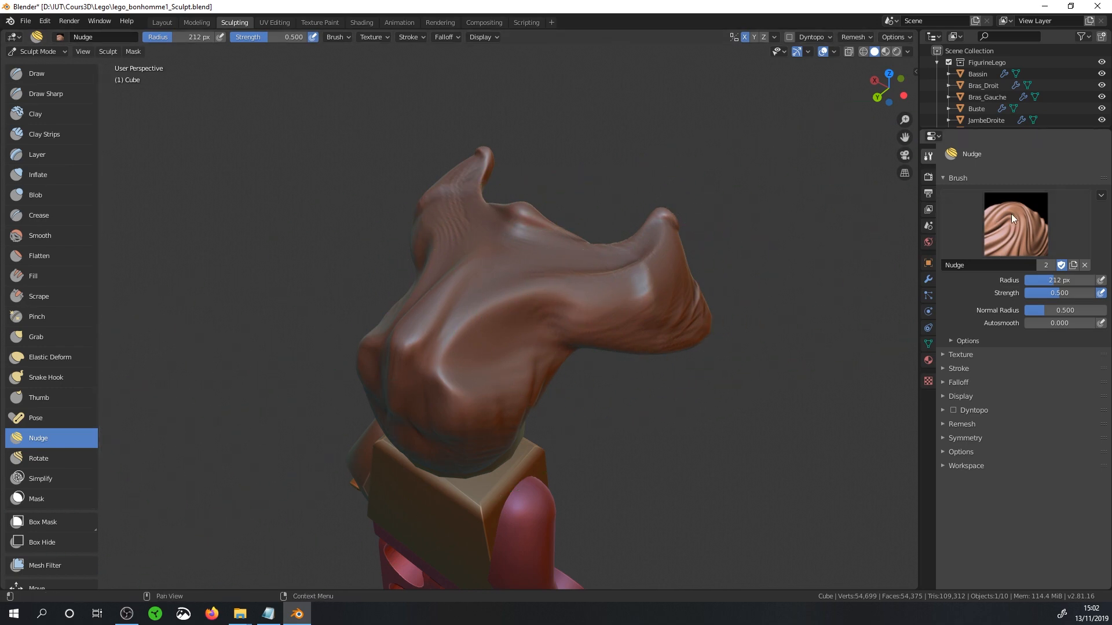
mouse_move(587, 279)
left_mouse_down()
mouse_move(572, 301)
mouse_move(596, 289)
left_mouse_up()
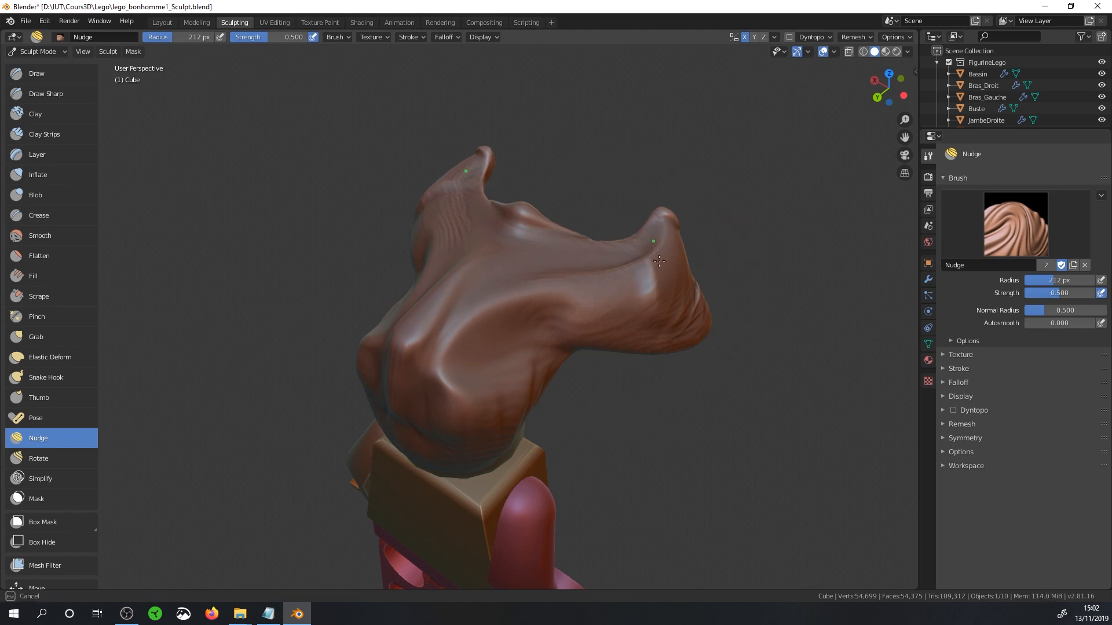
left_click_drag(666, 250, 670, 259)
left_click_drag(698, 321, 698, 322)
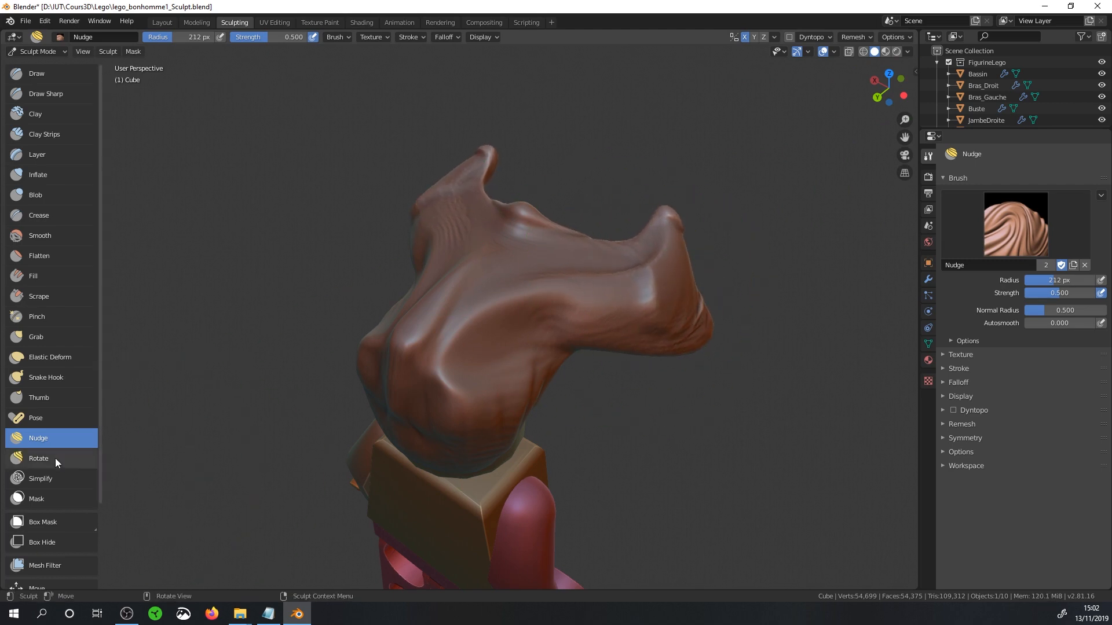
Twist the hair horns into spirals with the Rotate brush at radius 212 px
left_click(54, 457)
mouse_move(633, 255)
left_mouse_down()
mouse_move(663, 295)
mouse_move(642, 318)
left_mouse_up()
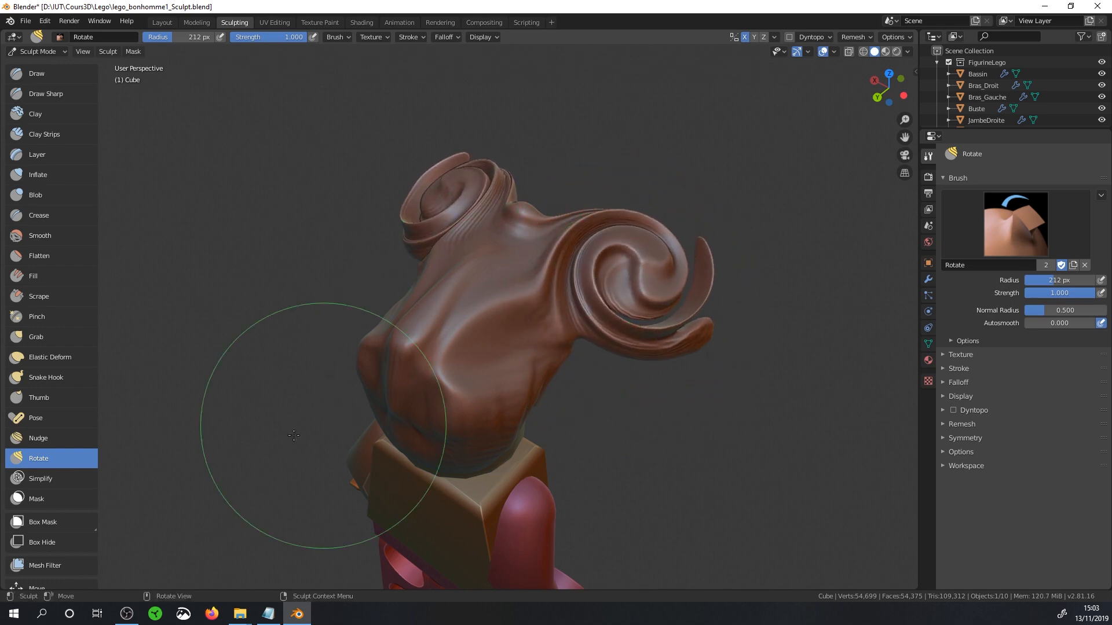
Show the wireframe overlay and stroke over the spiral hair horn with the Simplify brush at radius 212 px
left_click(60, 479)
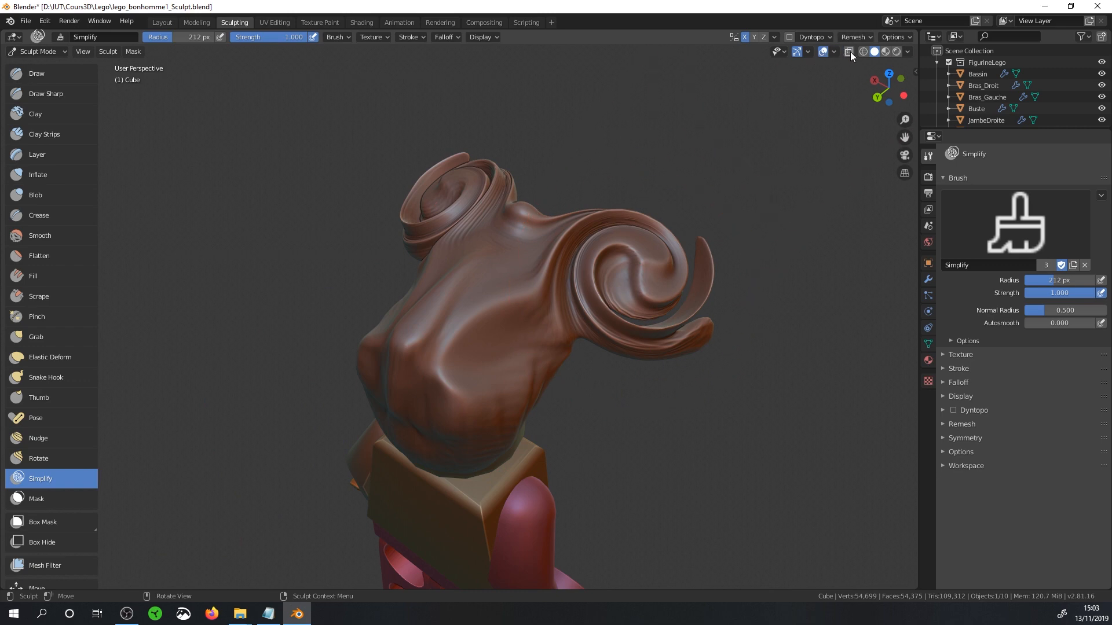
left_click(835, 51)
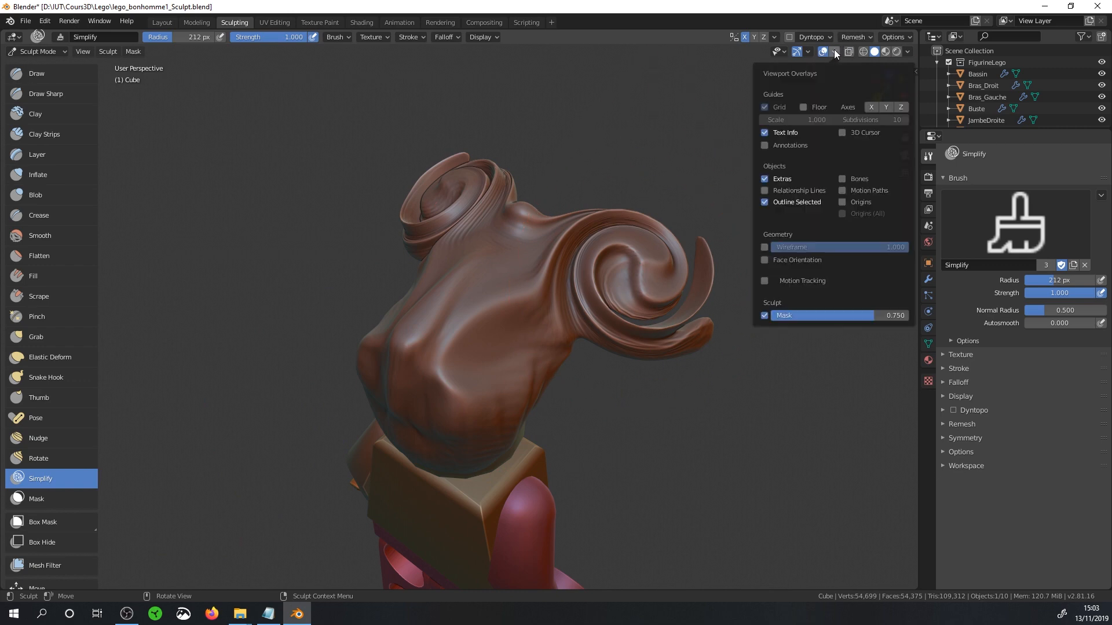
left_click(765, 247)
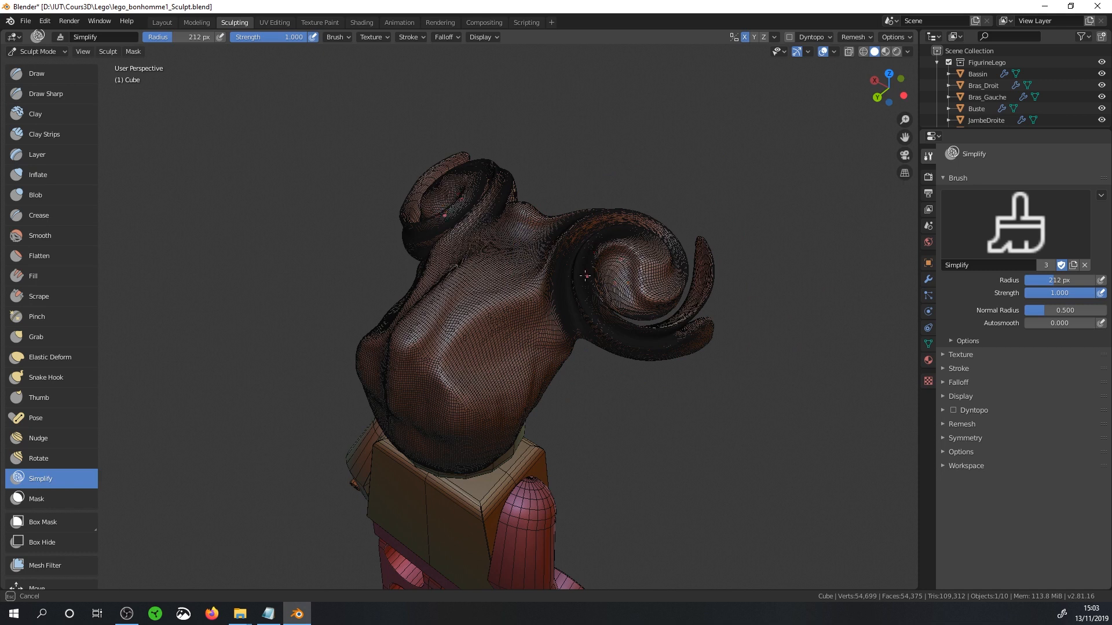
mouse_move(584, 275)
left_mouse_down()
mouse_move(596, 272)
mouse_move(584, 277)
left_mouse_up()
mouse_move(682, 303)
left_mouse_down()
mouse_move(651, 288)
mouse_move(693, 309)
left_mouse_up()
left_click_drag(660, 268, 608, 273)
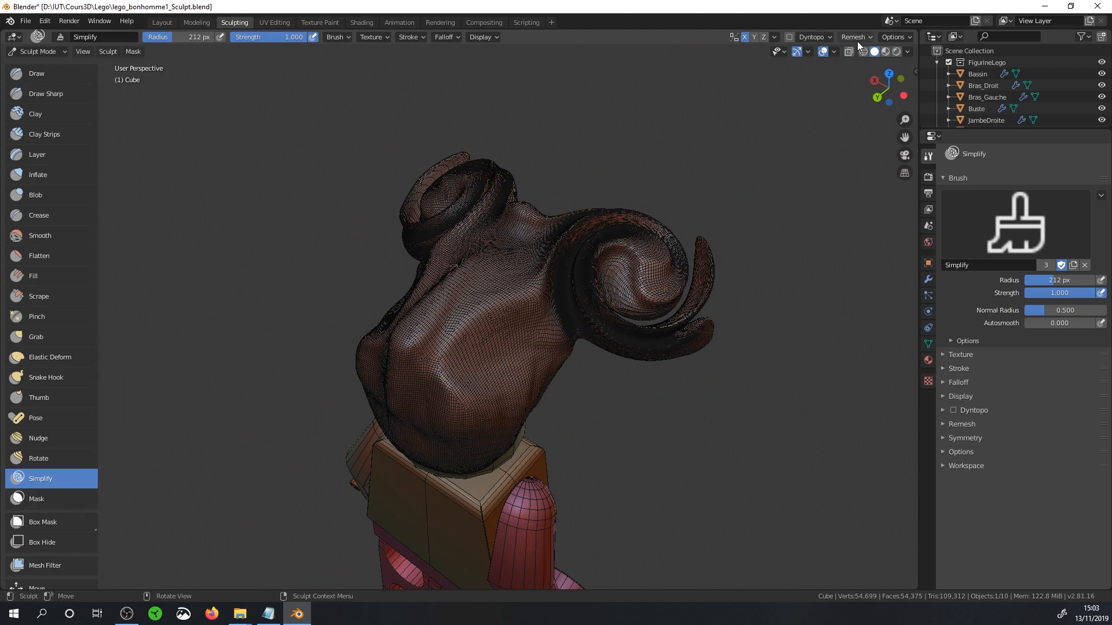
Hide the wireframe overlay and smooth out the spirals of the hair horns
left_click(834, 51)
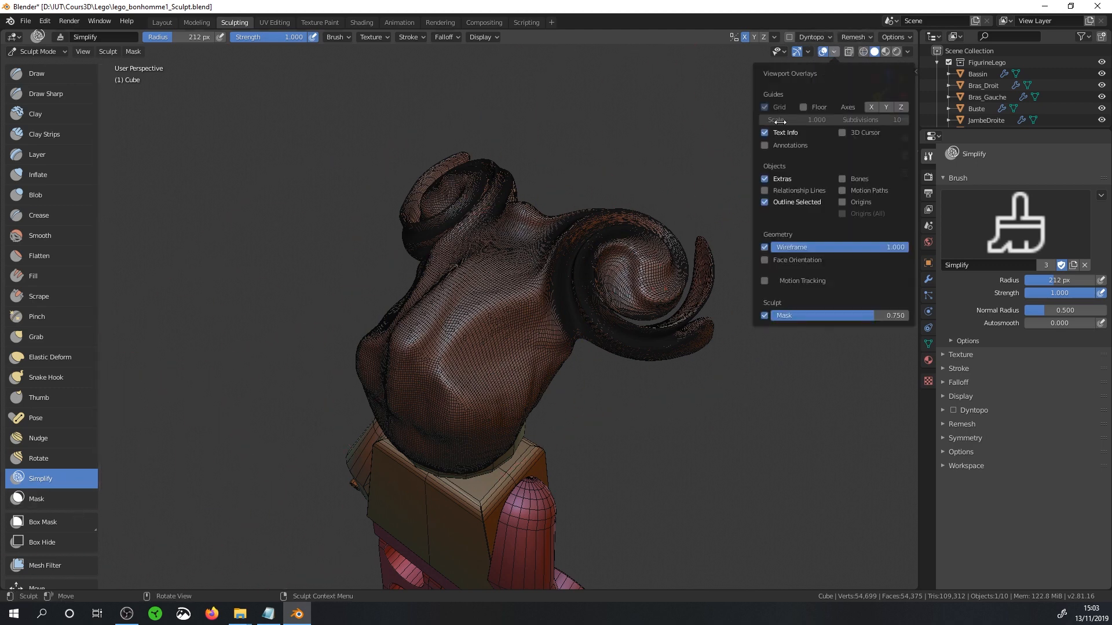
left_click(764, 247)
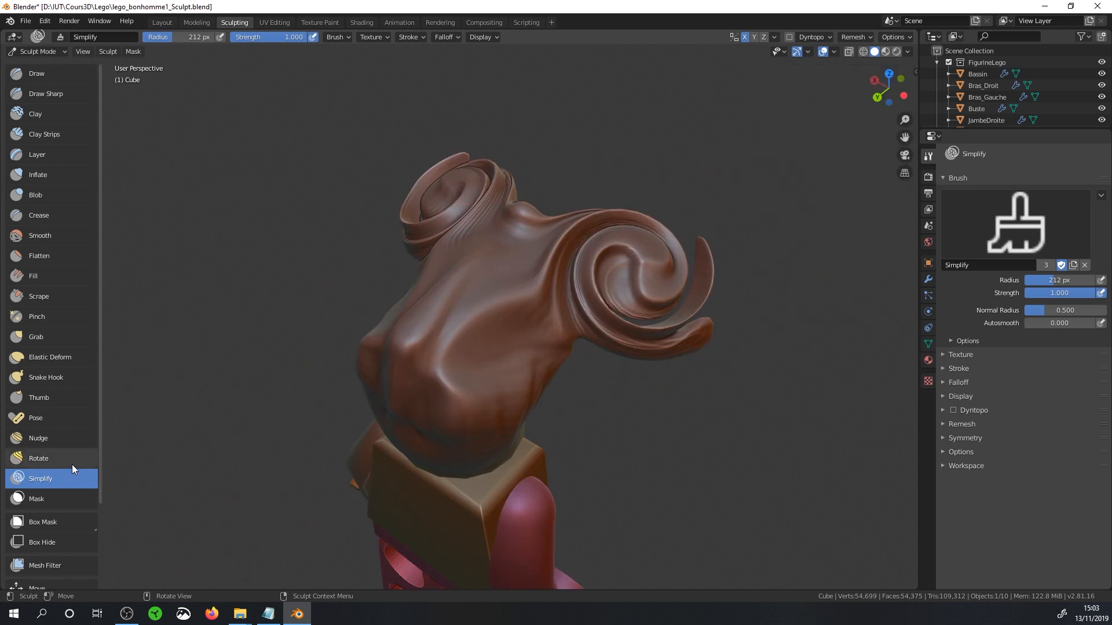
mouse_move(610, 301)
left_mouse_down()
mouse_move(583, 283)
mouse_move(609, 296)
mouse_move(591, 261)
mouse_move(675, 318)
mouse_move(612, 317)
mouse_move(600, 298)
mouse_move(614, 284)
left_mouse_up()
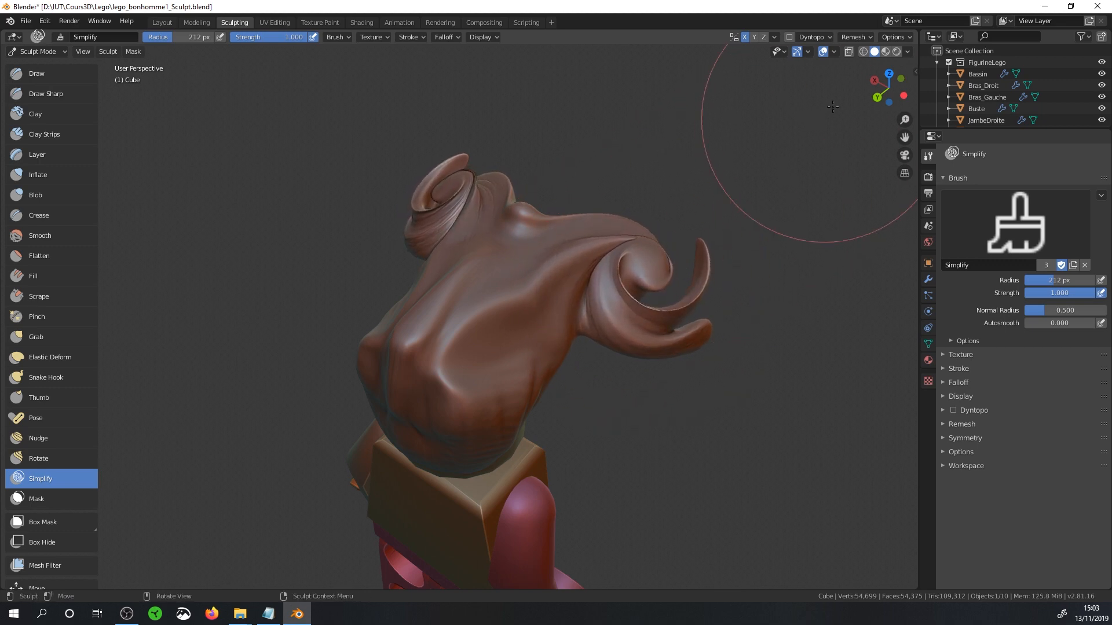
Remesh the hair and brush over the horns and the lower part of its surface
left_click(852, 37)
left_click(857, 139)
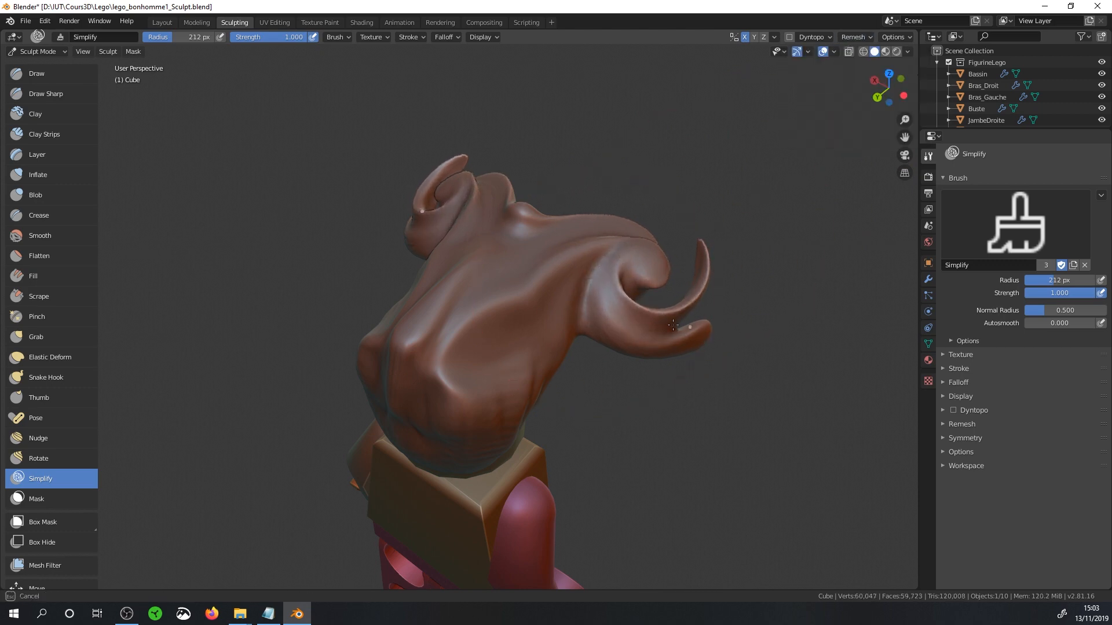
left_click_drag(501, 378, 385, 422)
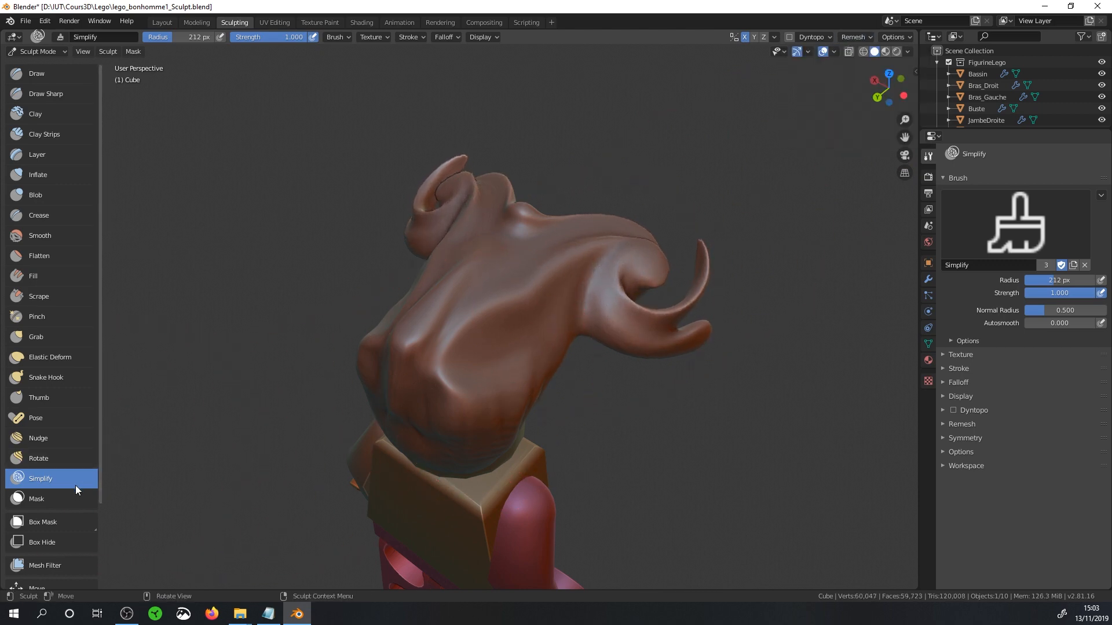
Mask both hair horns completely with the Mask brush at radius 154 px and strength 0.500
left_click(52, 499)
mouse_move(591, 311)
middle_mouse_down()
mouse_move(621, 295)
mouse_move(686, 300)
middle_mouse_up()
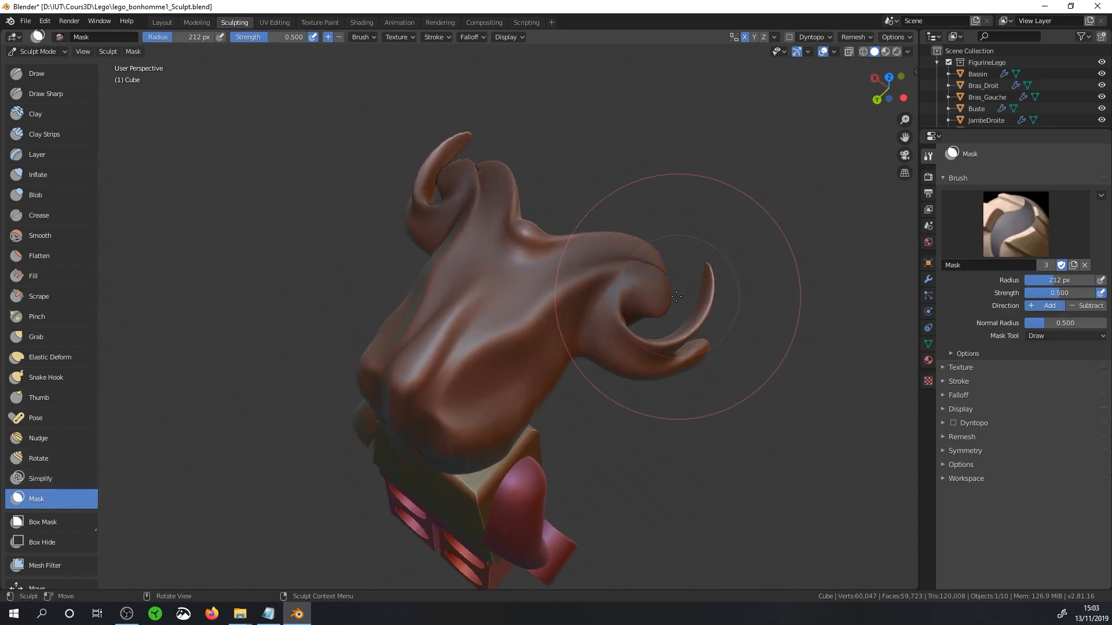
key("f")
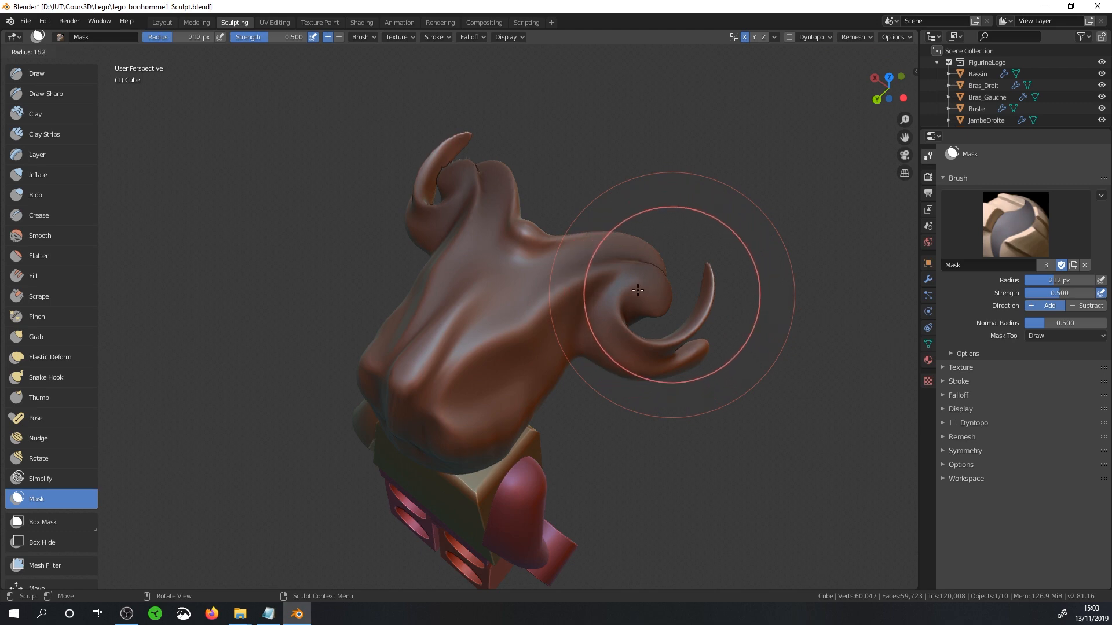
mouse_move(601, 284)
left_mouse_down()
mouse_move(622, 307)
mouse_move(579, 257)
mouse_move(643, 273)
mouse_move(605, 336)
mouse_move(689, 336)
mouse_move(700, 358)
left_mouse_up()
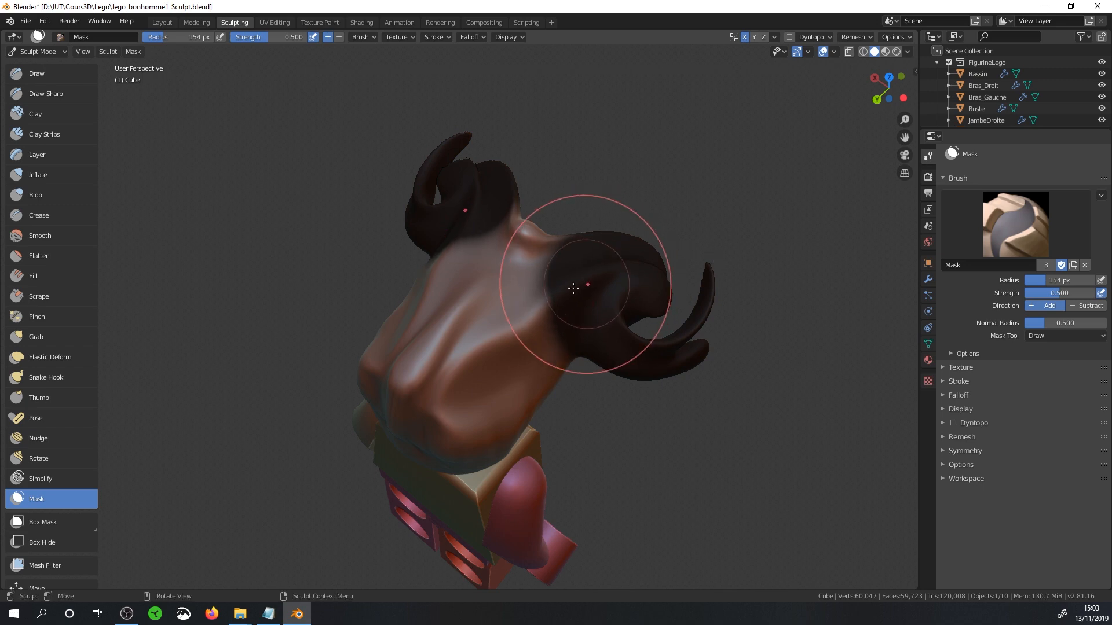
Raise the unmasked hair at the base of the horns with the Draw brush at radius 154 px, and clear the mask
left_click(36, 74)
mouse_move(562, 306)
left_mouse_down()
mouse_move(529, 299)
mouse_move(542, 288)
left_mouse_up()
middle_click_drag(550, 250, 588, 354)
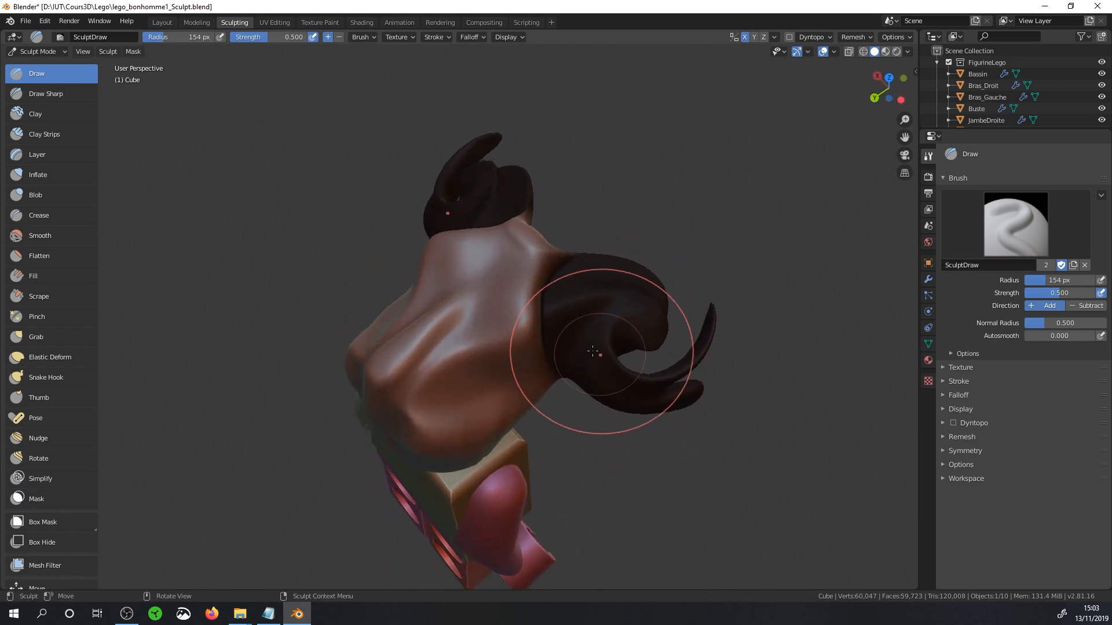
left_click(138, 53)
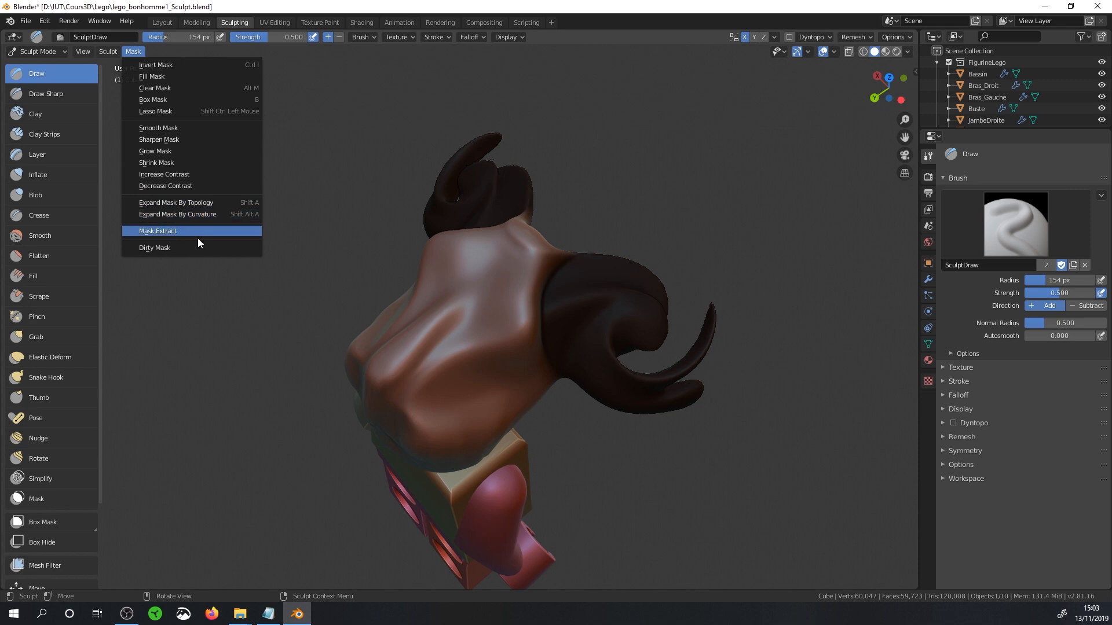
left_click(168, 88)
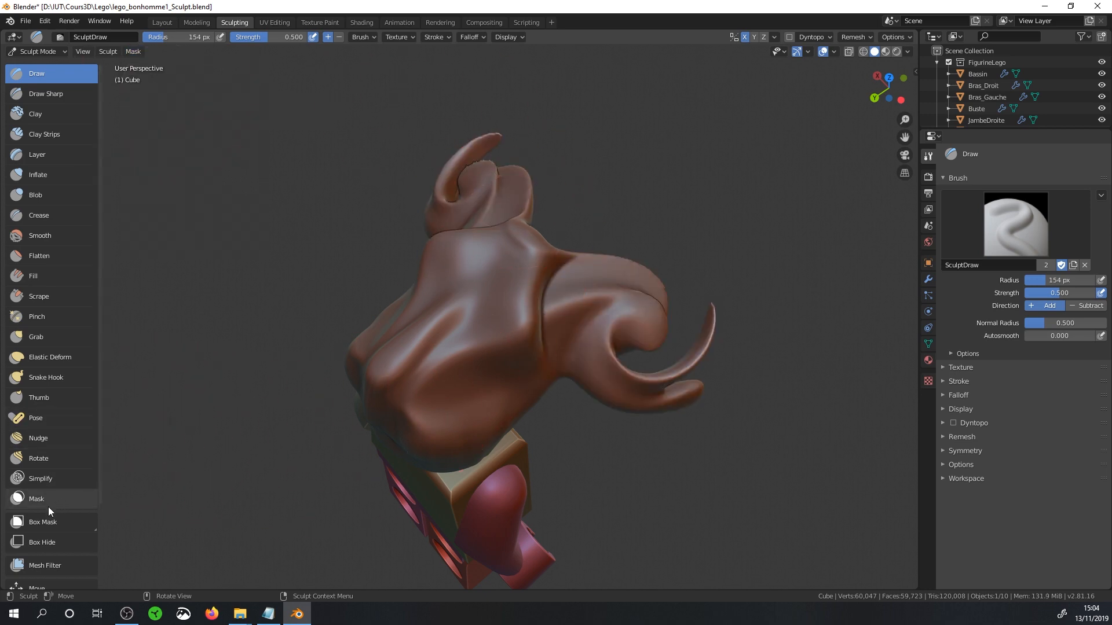
Mask a rectangular area on the back of the hair with Box Mask and hide the upper hair and horns with Box Hide
left_click(57, 524)
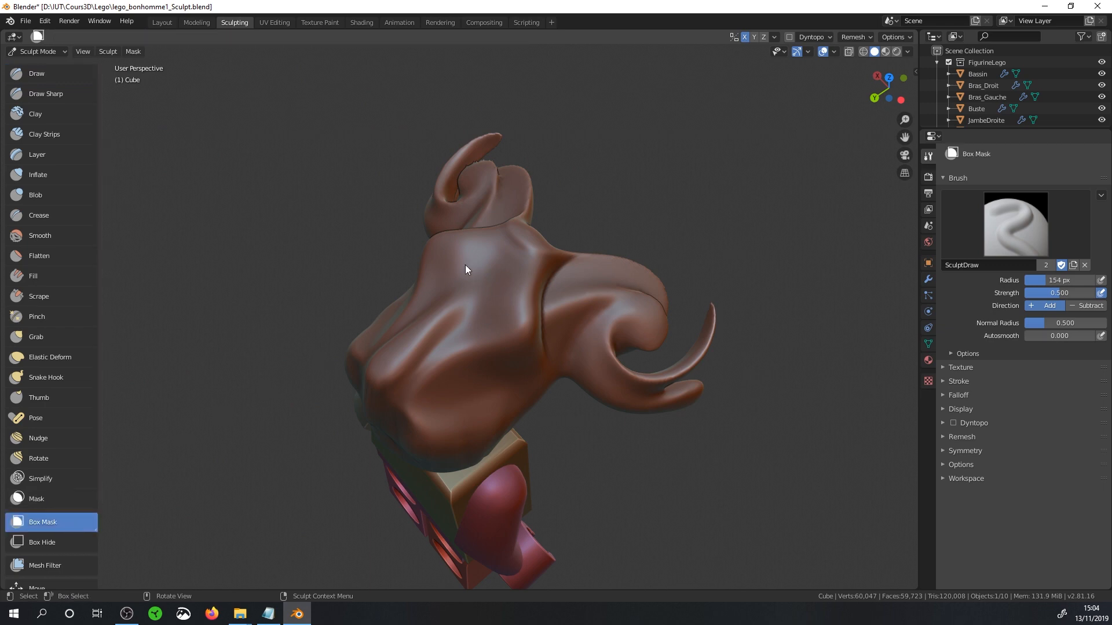
left_click_drag(466, 268, 564, 374)
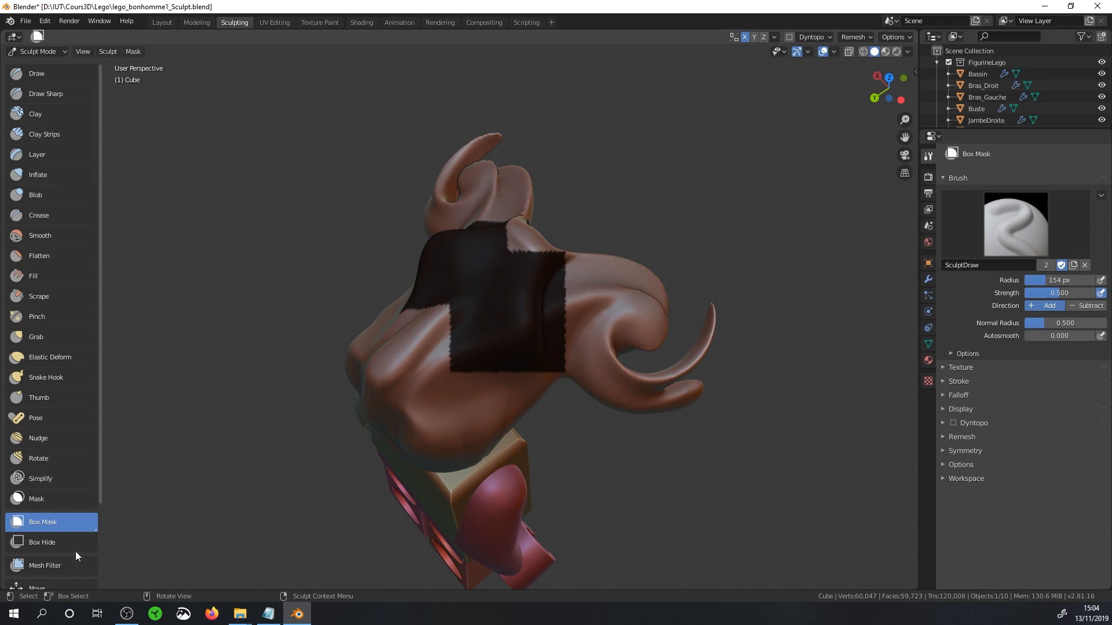
left_click(58, 543)
left_click_drag(436, 173, 655, 373)
middle_click_drag(649, 366, 529, 273)
Clear the mask on the part of the hair still showing
left_click(134, 51)
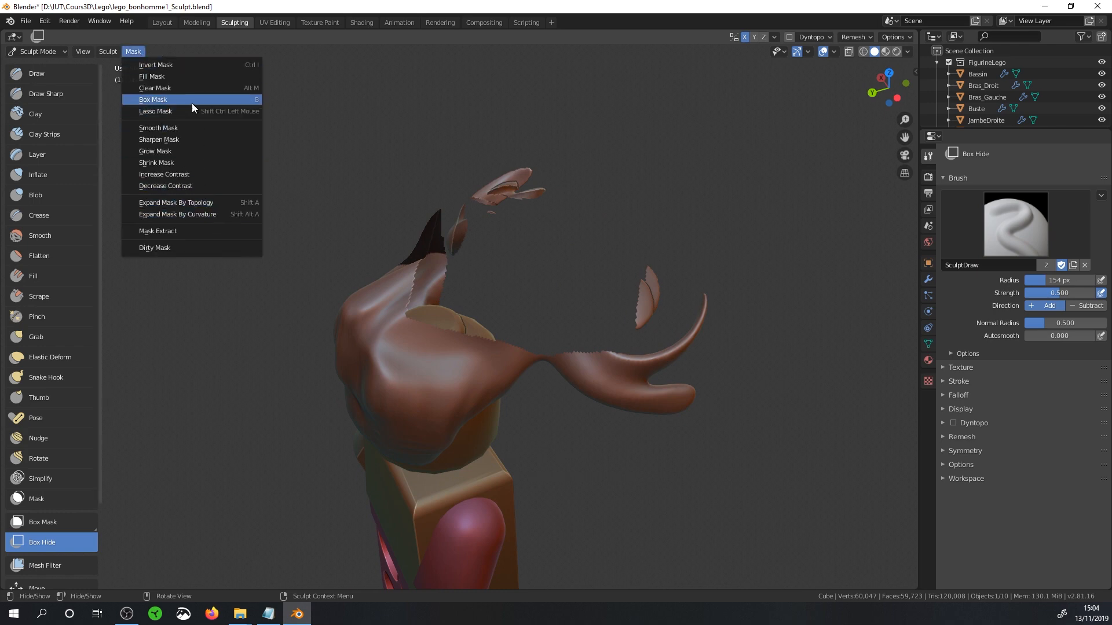
left_click(186, 88)
left_click(134, 52)
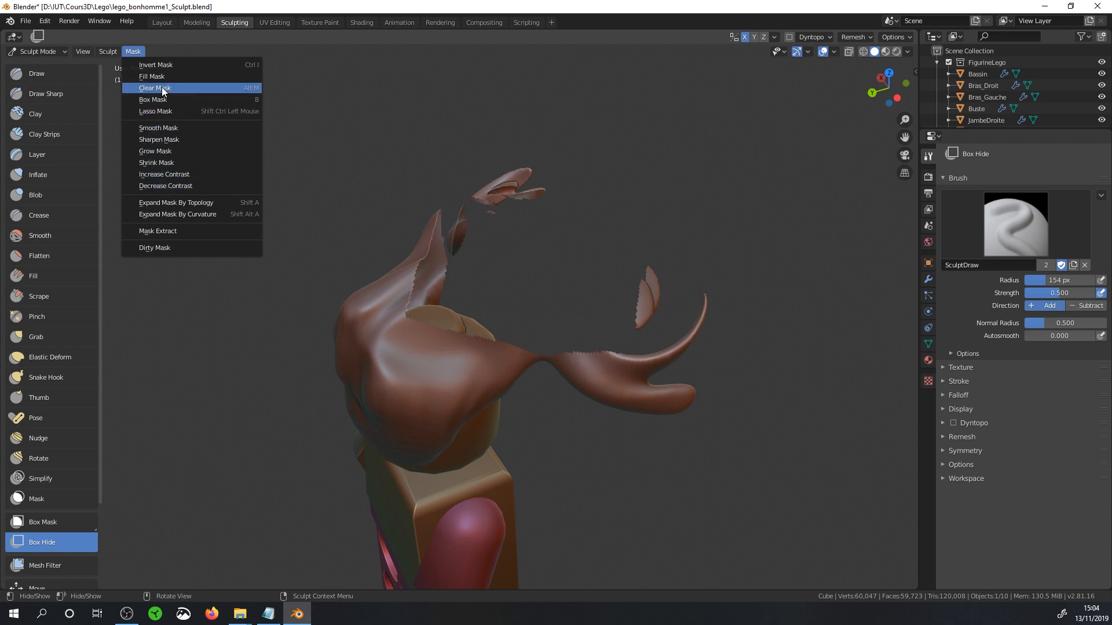
left_click(129, 52)
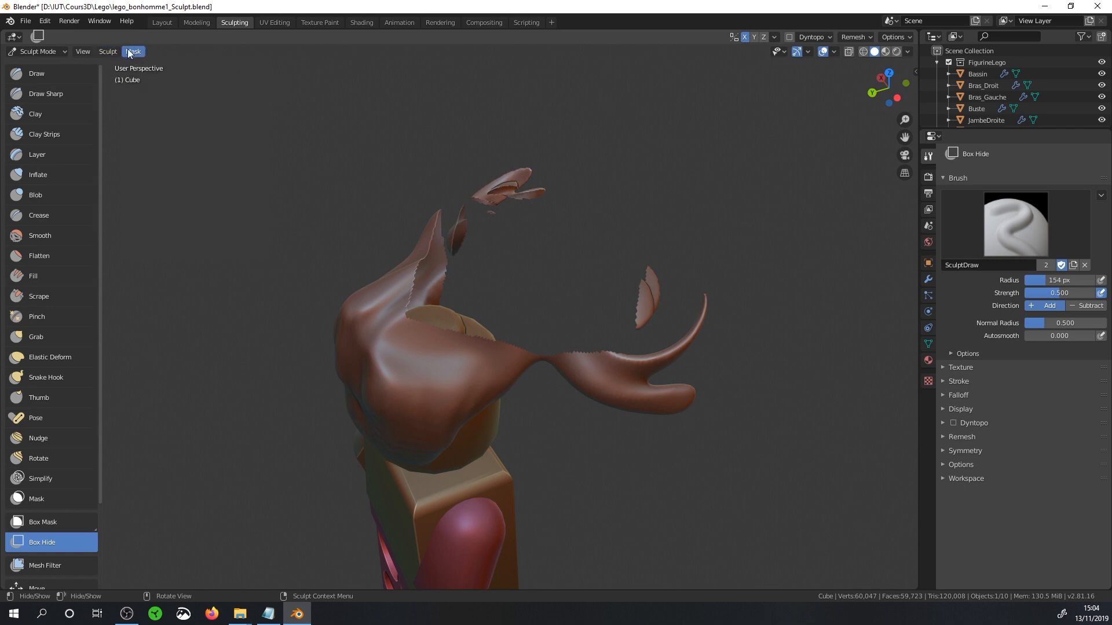
left_click(139, 51)
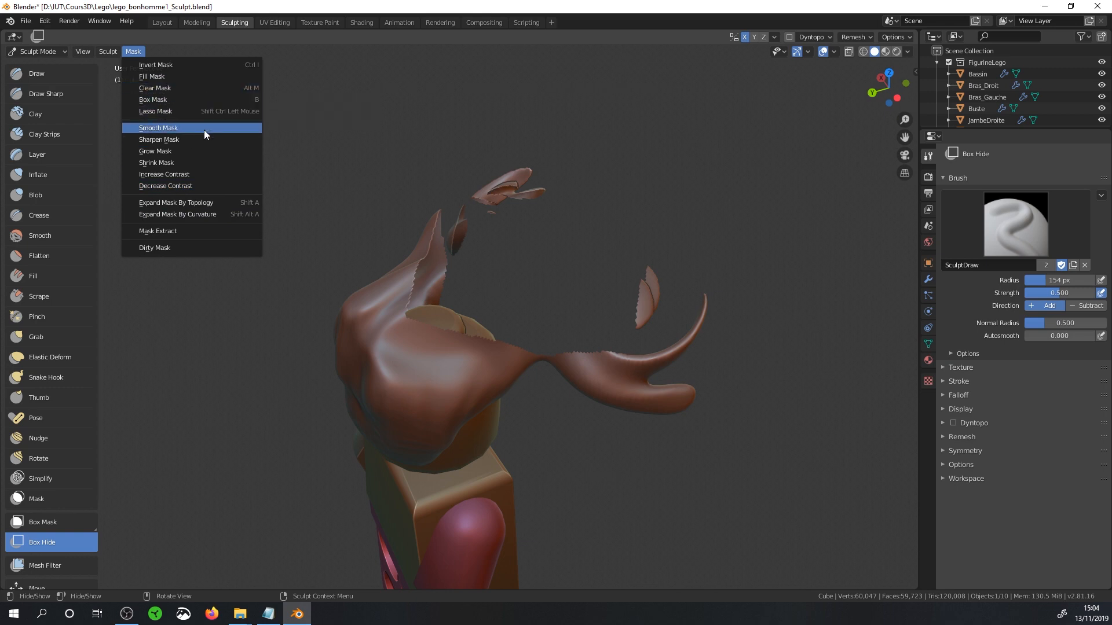
Show all hidden parts of the hair and clear the mask remaining on its back
left_click(107, 51)
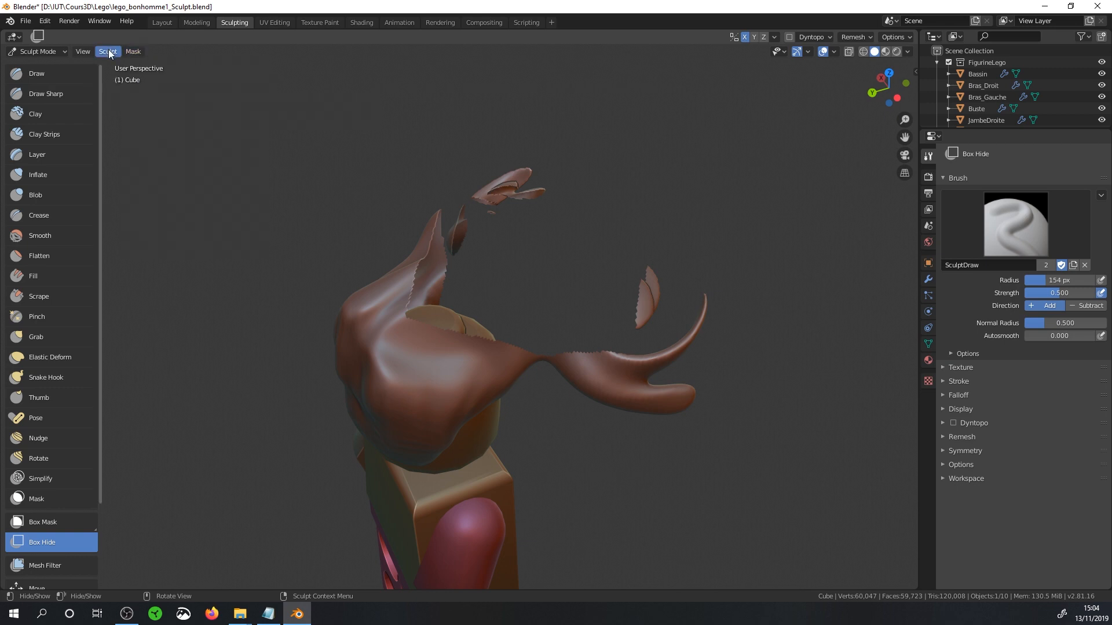
left_click(109, 51)
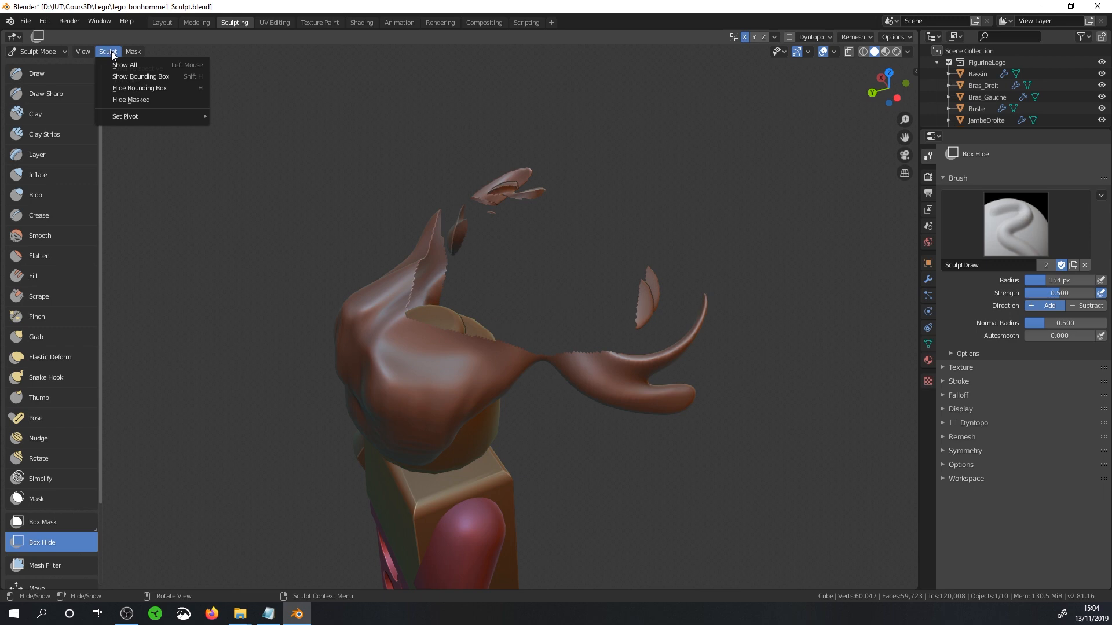
left_click(151, 65)
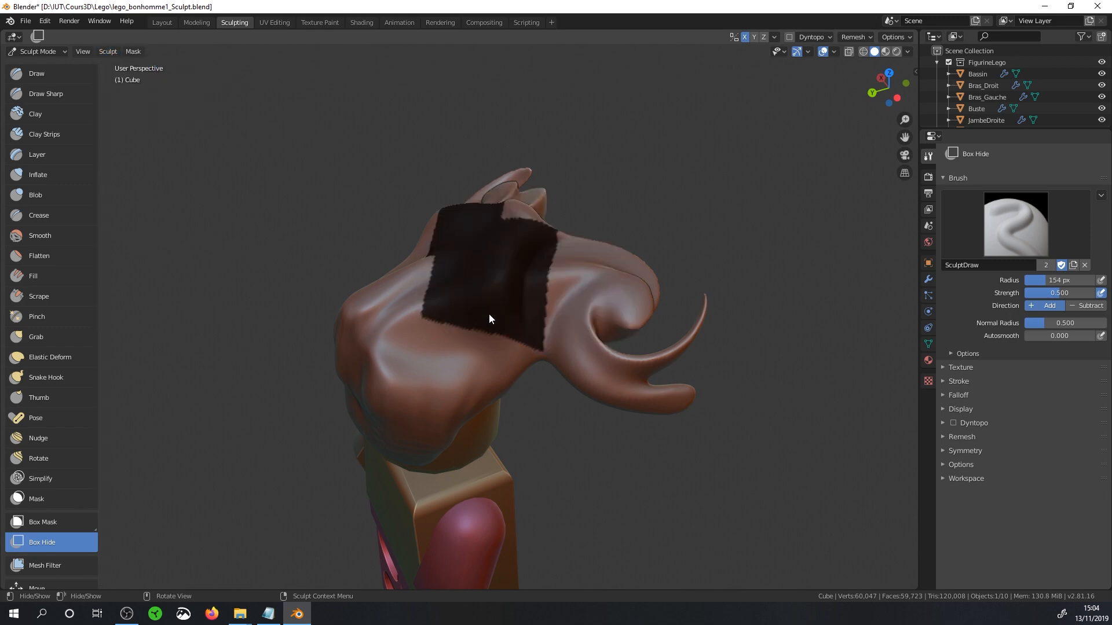
middle_click_drag(489, 318, 501, 334)
left_click(134, 51)
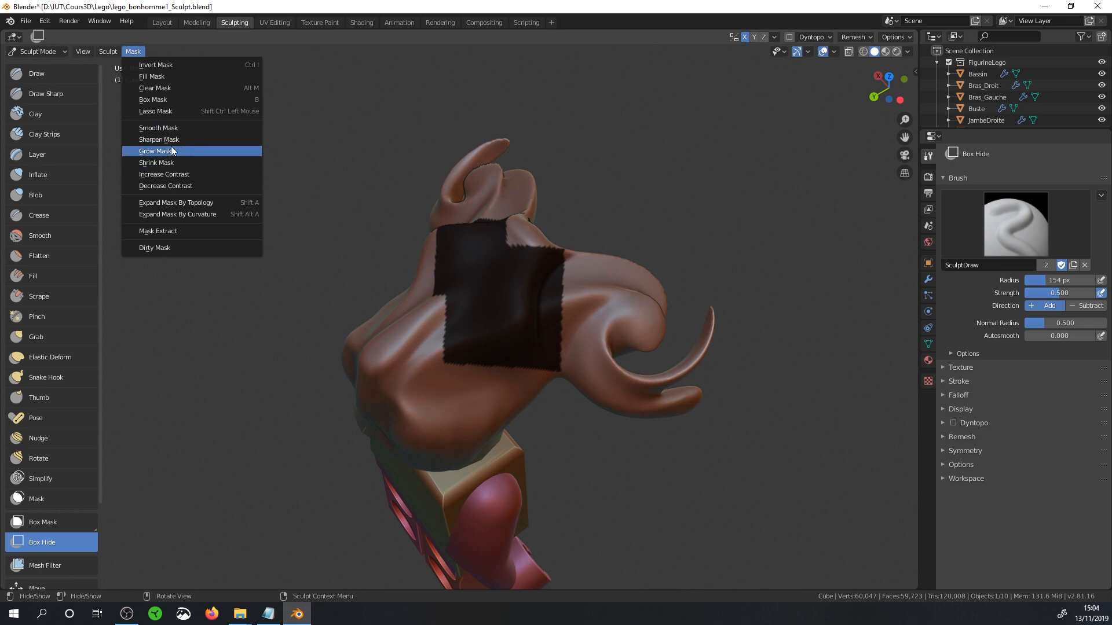
left_click(163, 88)
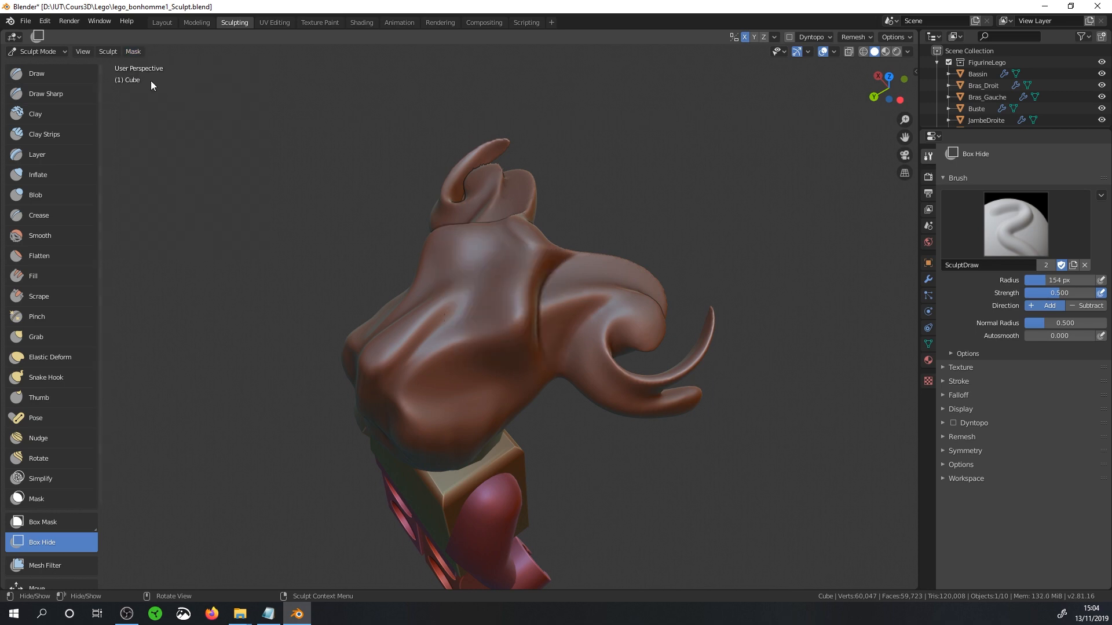
Activate the Mesh Filter tool and set its filter type to Smooth
left_click_drag(99, 456, 99, 499)
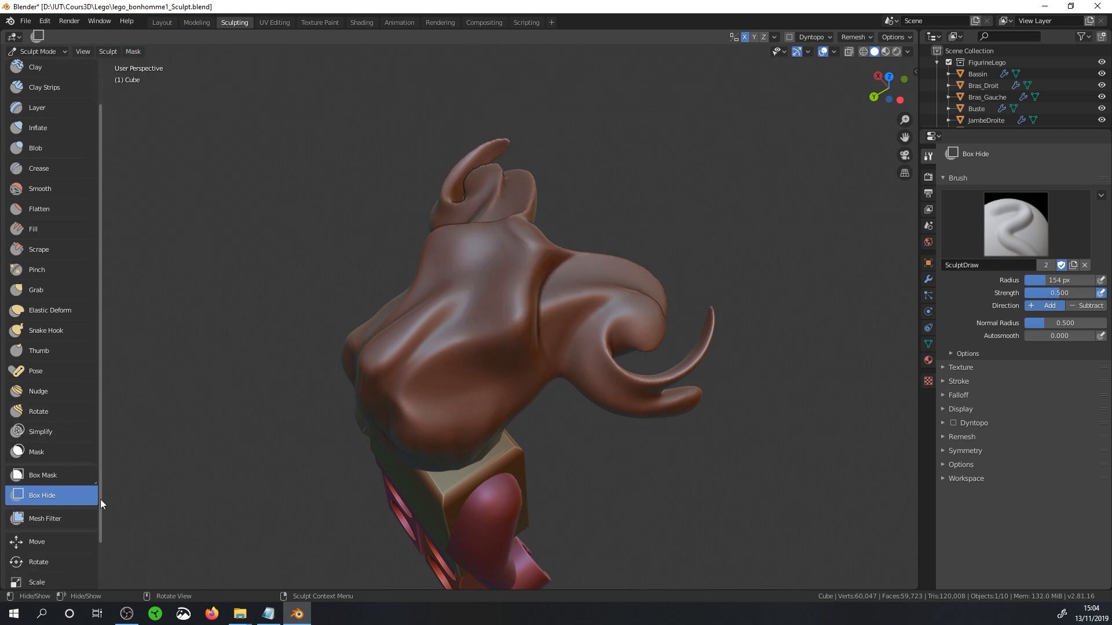
scroll(100, 499, "down", 2)
left_click(68, 480)
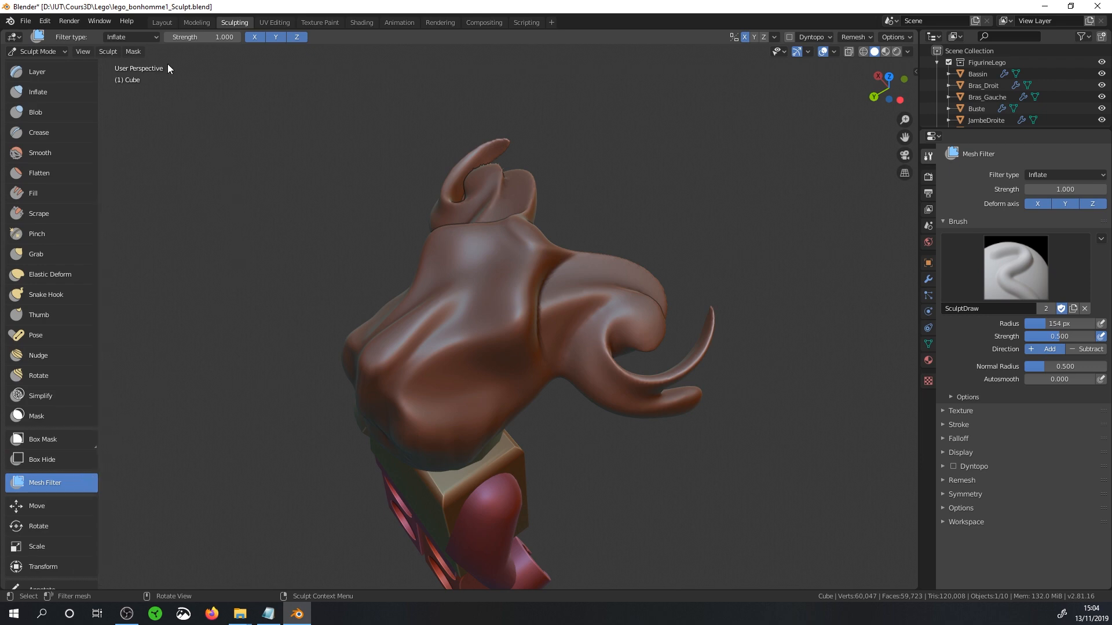
left_click(146, 37)
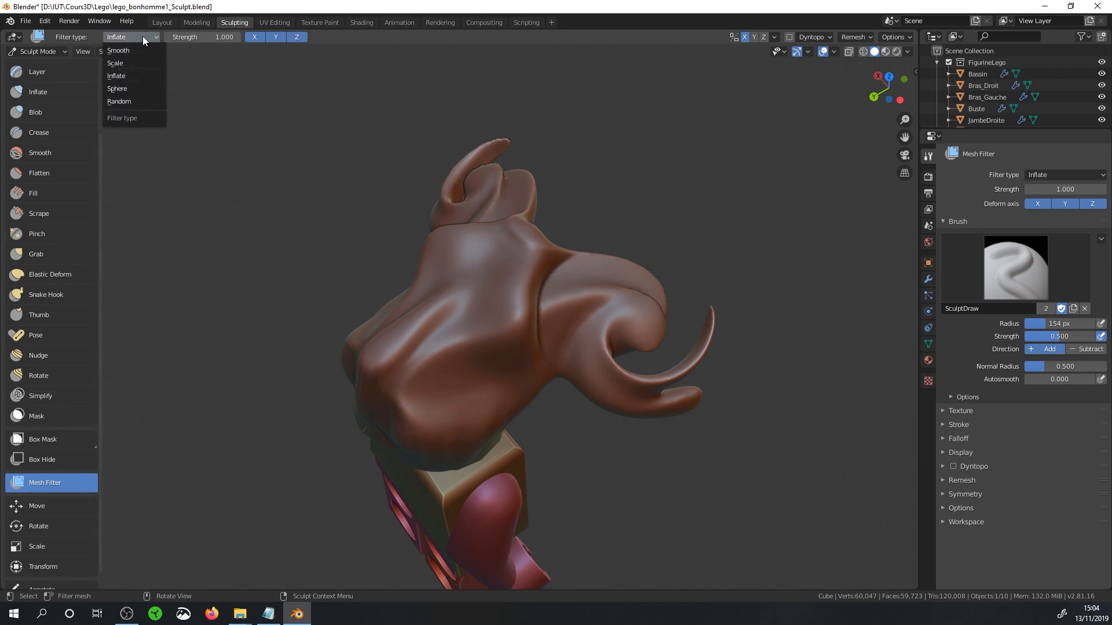
left_click(140, 50)
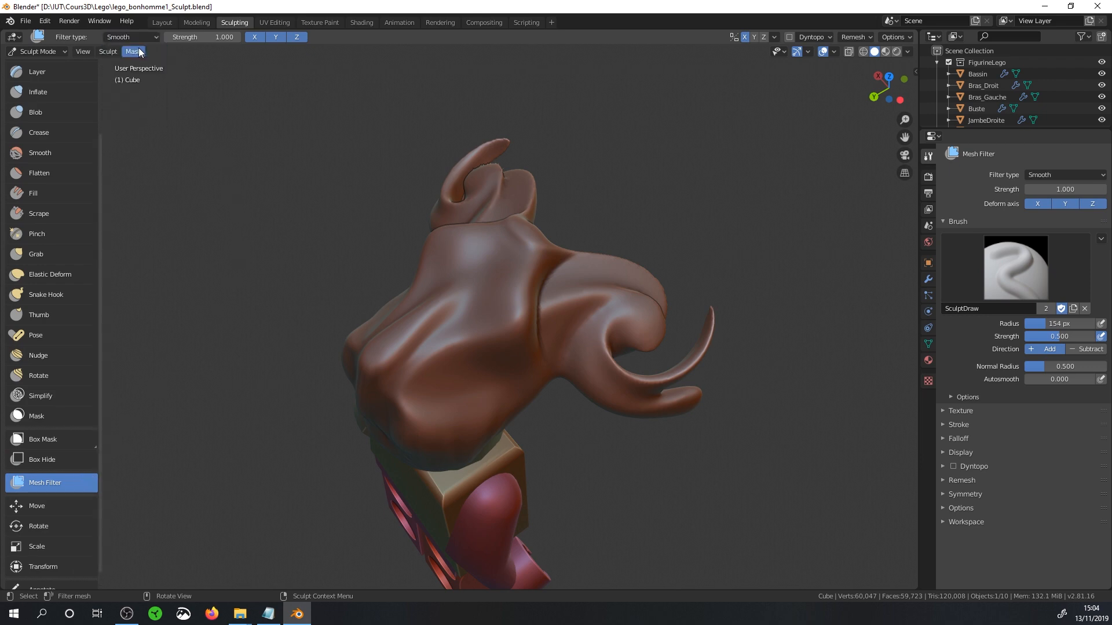
Try the Inflate mesh filter on the whole hair at strength 1.000, and undo it
left_click(151, 38)
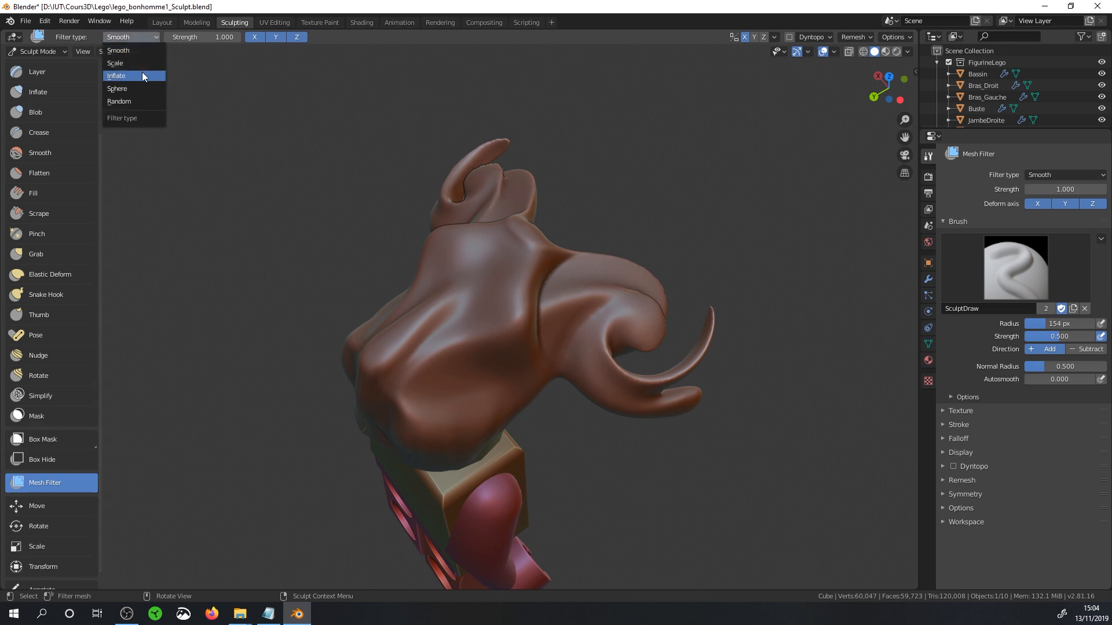
left_click(142, 72)
mouse_move(526, 298)
left_mouse_down()
mouse_move(546, 269)
mouse_move(630, 223)
left_mouse_up()
key("ctrl+z")
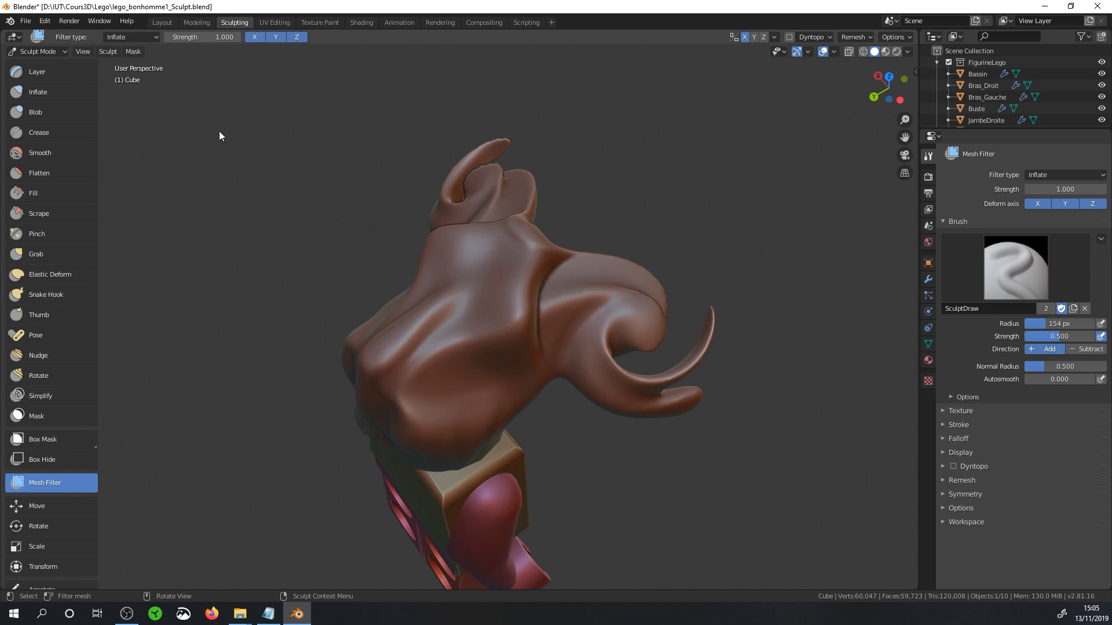
Round the whole hair with the Sphere mesh filter at strength 1.000
left_click(147, 37)
left_click(142, 88)
mouse_move(540, 317)
left_mouse_down()
mouse_move(578, 282)
mouse_move(720, 210)
left_mouse_up()
Roughen the whole hair into a spiky, fur-like surface with the Random mesh filter at strength 1.000
left_click(147, 37)
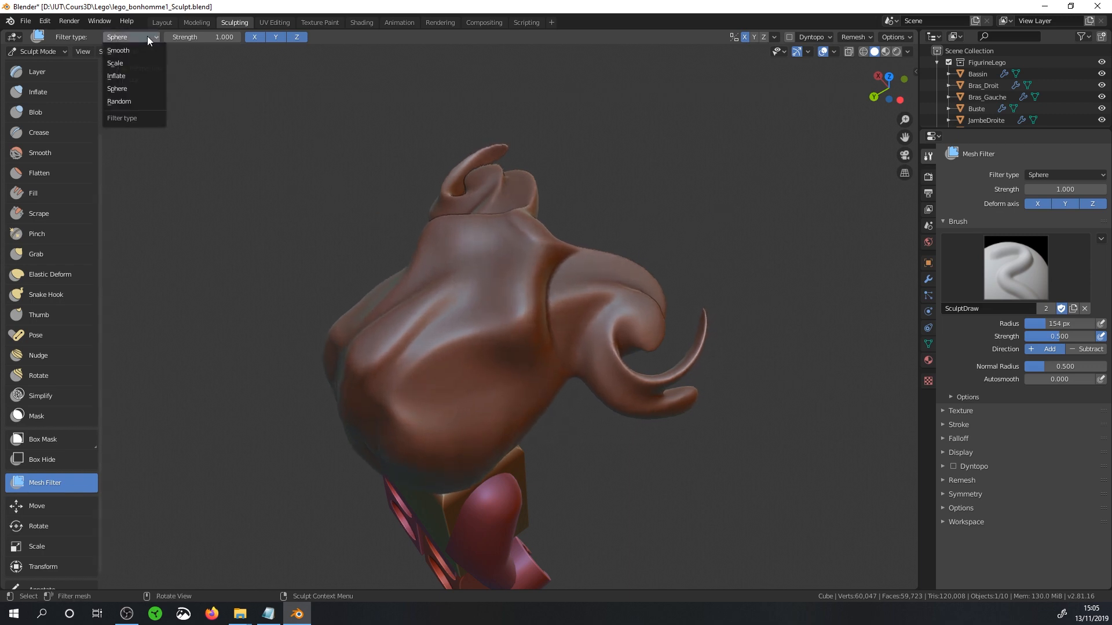
left_click(141, 102)
mouse_move(533, 338)
left_mouse_down()
mouse_move(523, 315)
mouse_move(630, 262)
mouse_move(502, 363)
mouse_move(522, 342)
left_mouse_up()
mouse_move(595, 304)
middle_mouse_down()
mouse_move(515, 194)
mouse_move(496, 204)
mouse_move(462, 169)
mouse_move(509, 223)
mouse_move(581, 219)
mouse_move(531, 237)
middle_mouse_up()
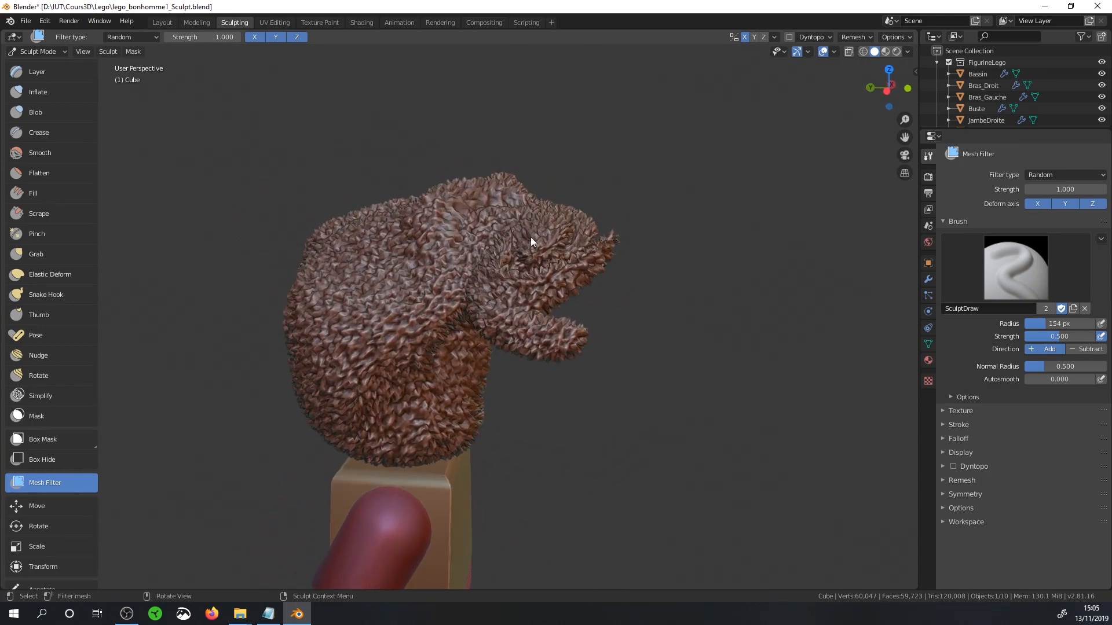
Raise the whole hair slightly along the vertical axis with the Move tool, and activate the Rotate tool
left_click(58, 501)
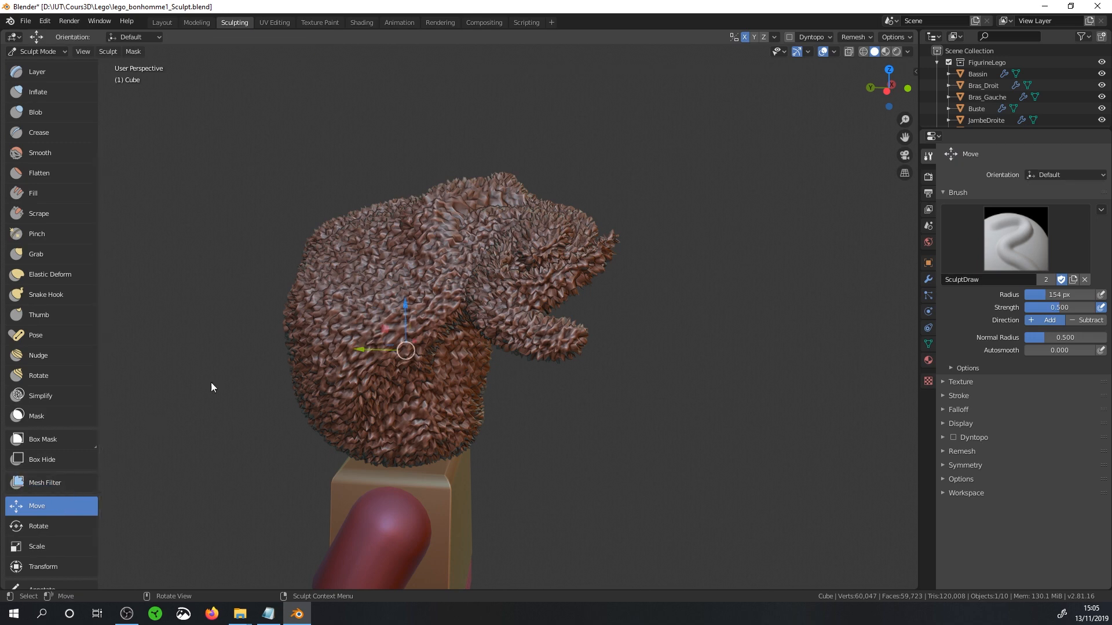
left_click_drag(404, 309, 422, 304)
left_click(76, 528)
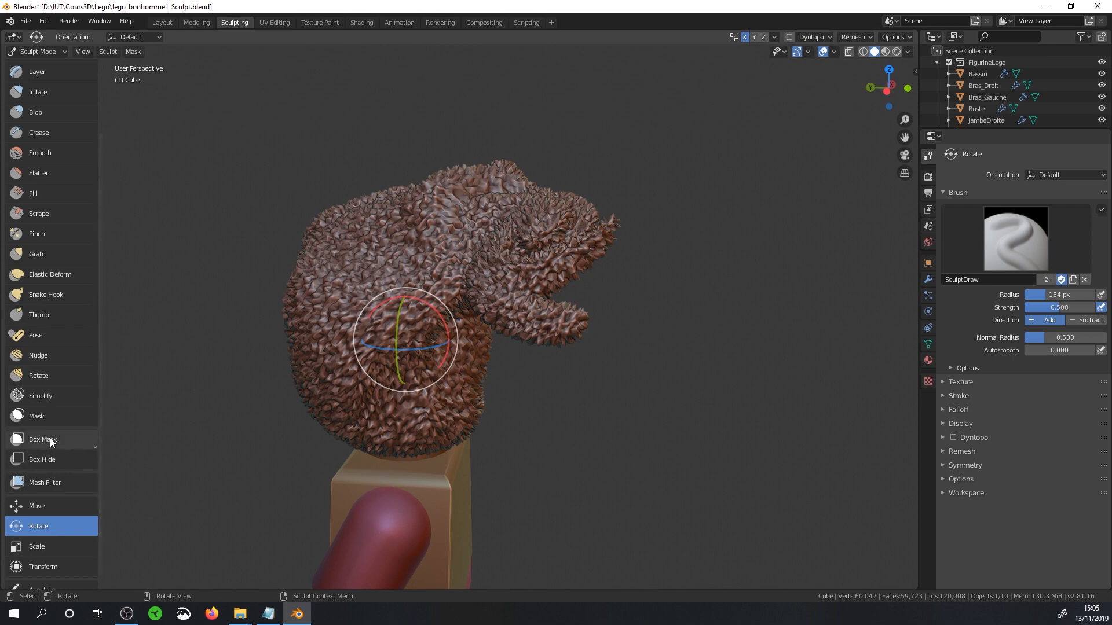
Paint a round patch on the back of the hair with the Mask brush and invert the mask
left_click(39, 417)
middle_click_drag(377, 336, 525, 352)
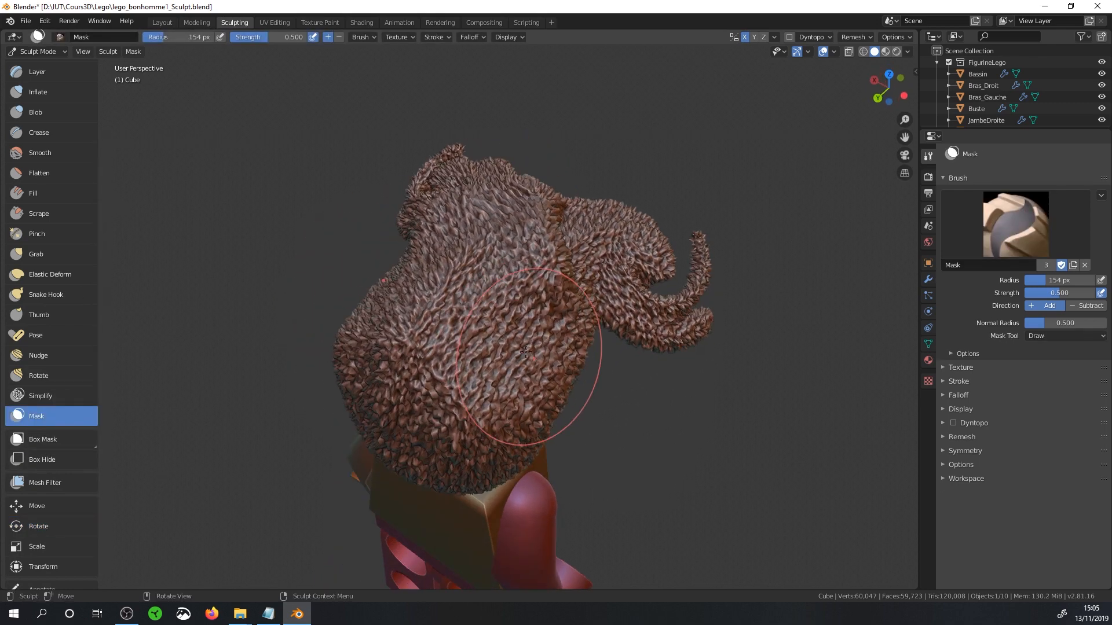
mouse_move(426, 315)
left_mouse_down()
mouse_move(411, 358)
mouse_move(452, 353)
mouse_move(469, 324)
mouse_move(460, 289)
left_mouse_up()
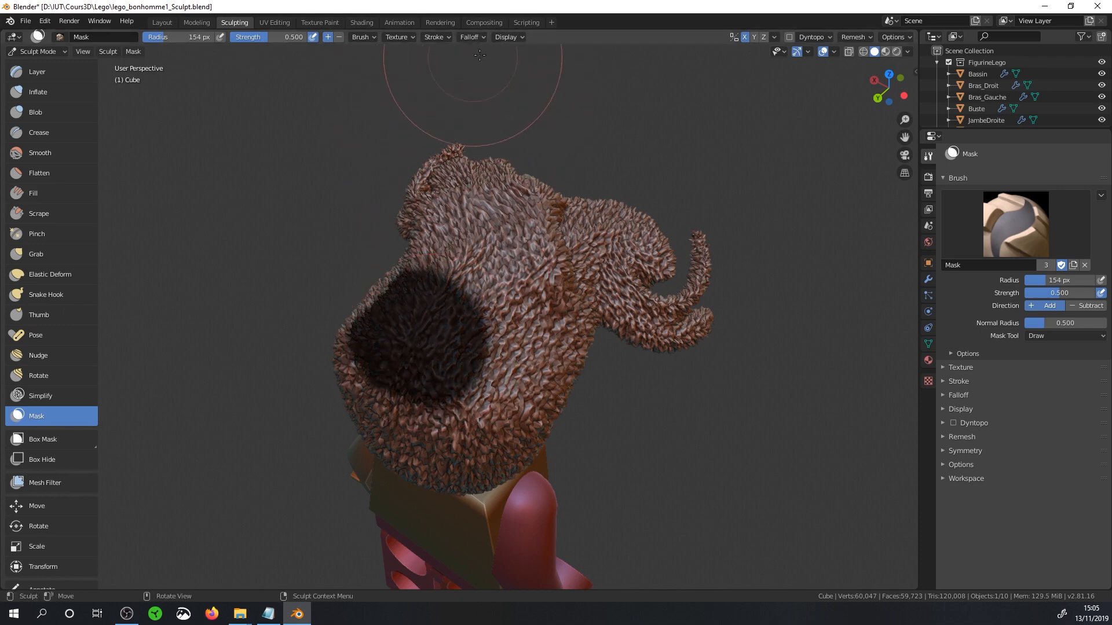
left_click(134, 51)
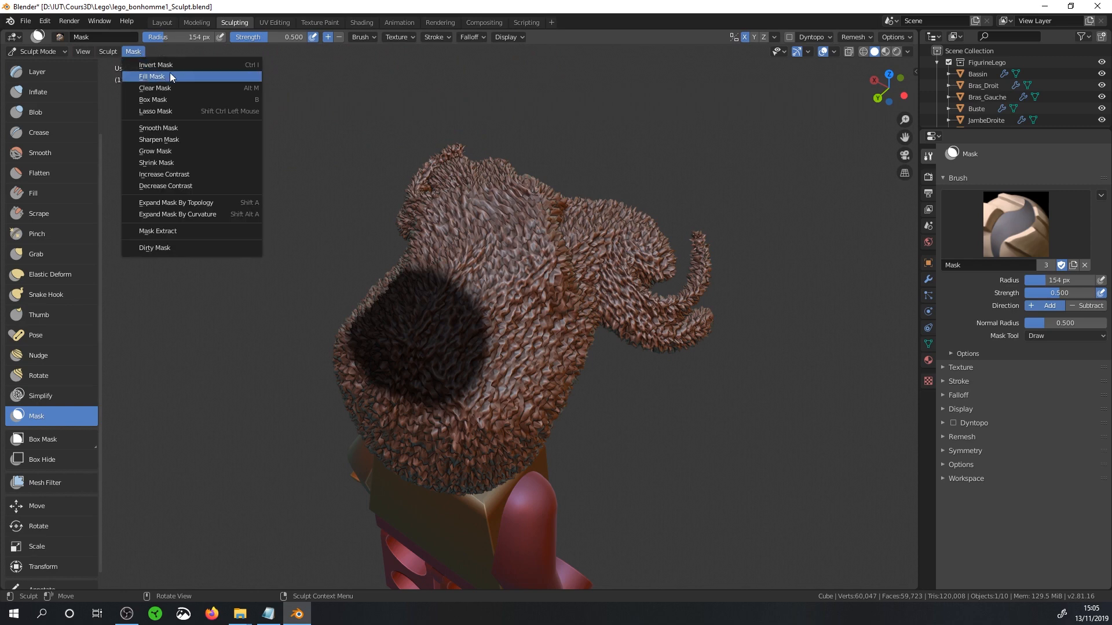
left_click(172, 64)
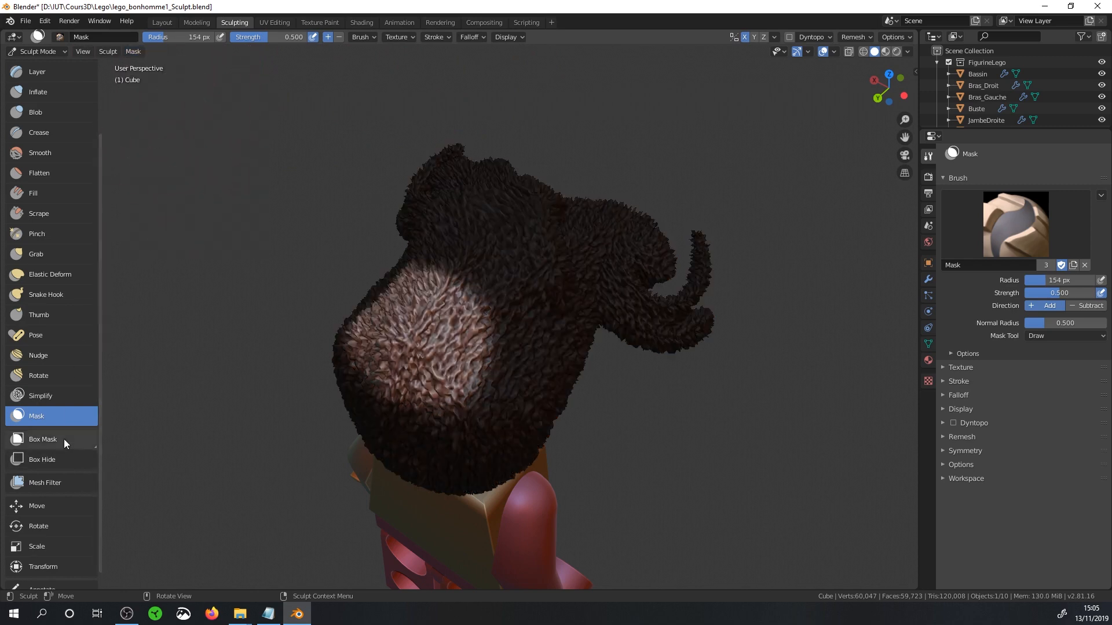
Move the unmasked patch of hair outward and enlarge it far beyond the head with the Scale tool
left_click(54, 505)
mouse_move(452, 342)
left_mouse_down()
mouse_move(453, 268)
mouse_move(463, 371)
mouse_move(469, 292)
mouse_move(419, 314)
mouse_move(487, 341)
mouse_move(466, 330)
left_mouse_up()
left_click(77, 524)
left_click(51, 546)
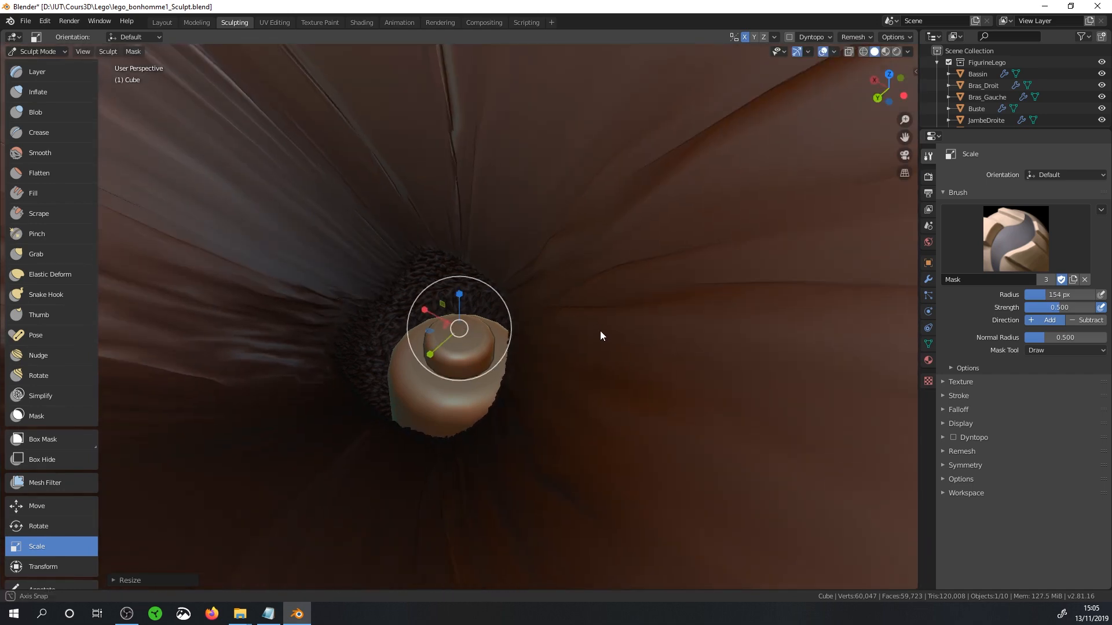
middle_click_drag(600, 331, 587, 310)
scroll(587, 311, "down", 6)
middle_click_drag(533, 401, 484, 359)
middle_click_drag(595, 312, 655, 352, "shift")
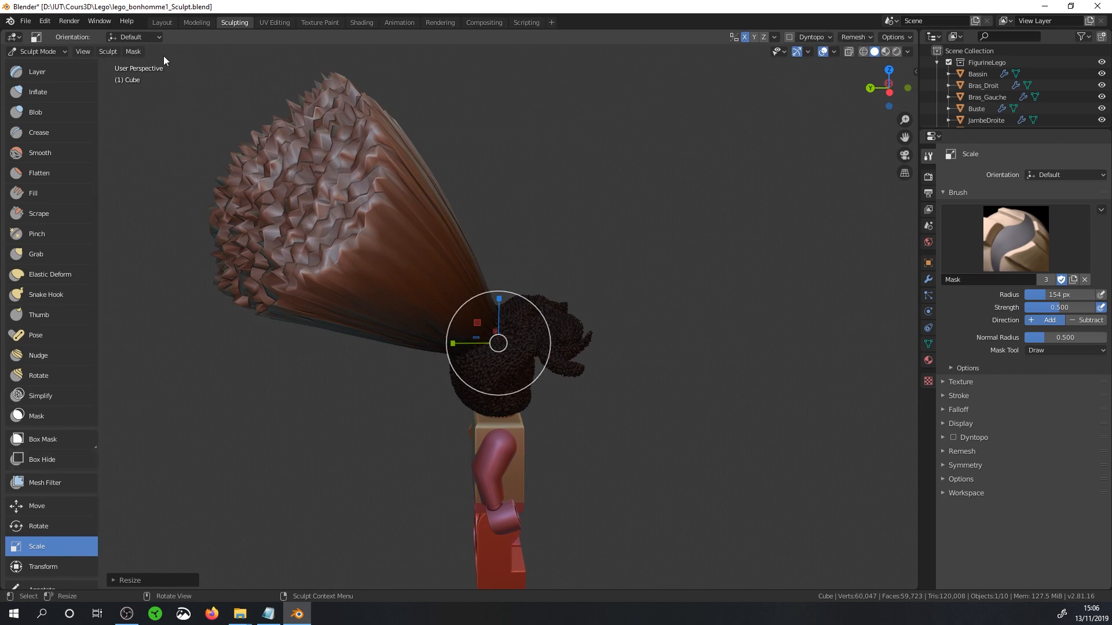
Clear the mask from the hair and remesh the stretched sculpture
left_click(134, 52)
left_click(161, 88)
left_click(853, 37)
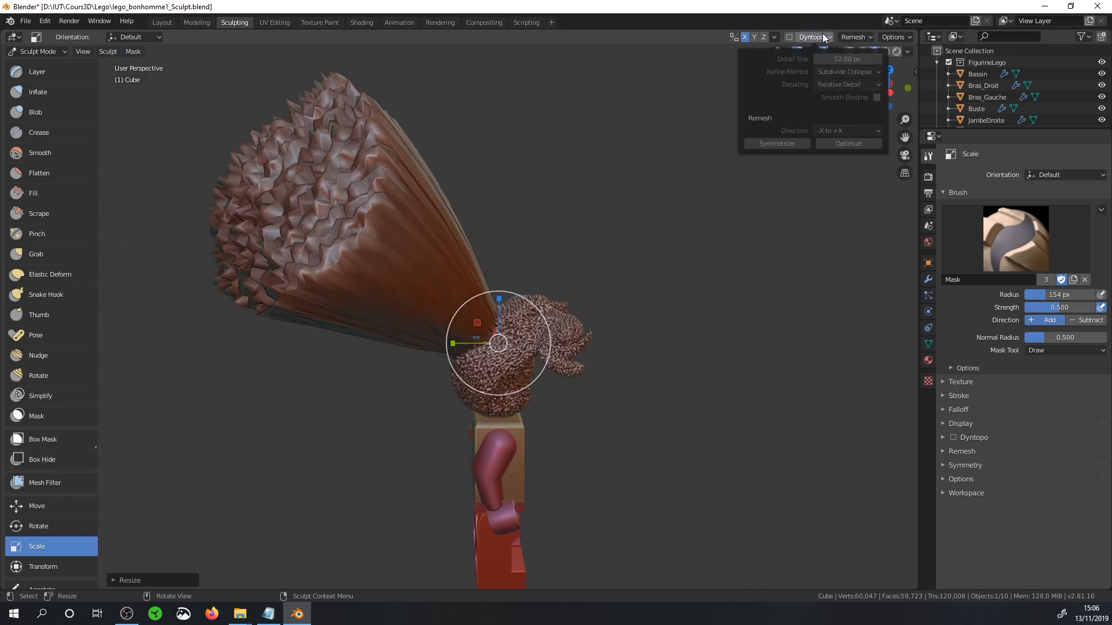
left_click(861, 135)
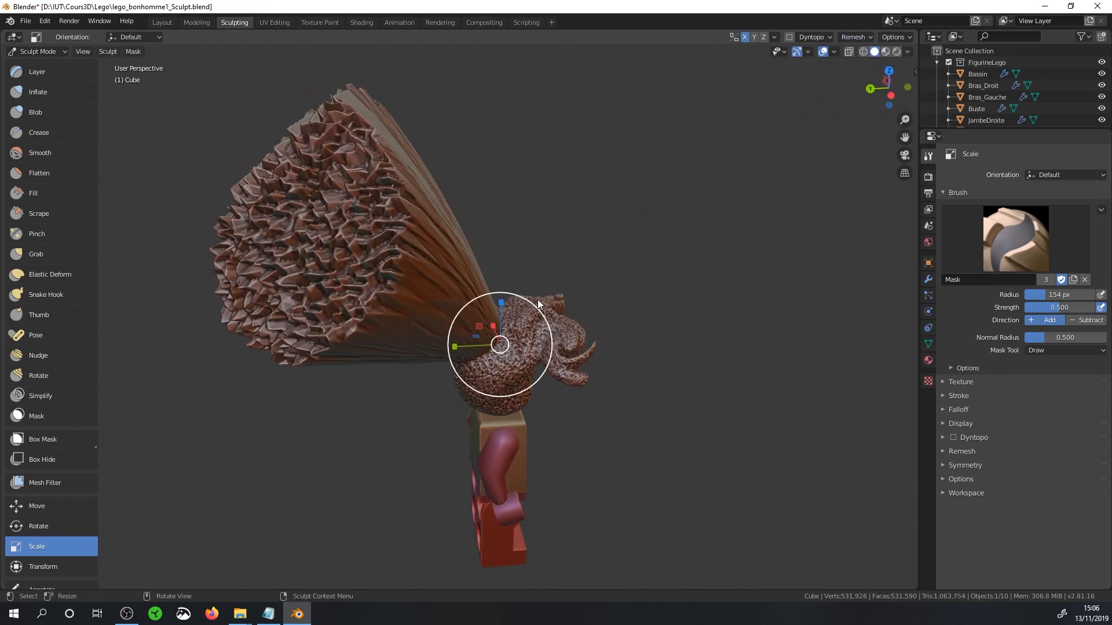
Inspect the remeshed hair's topology in Wireframe shading and return to Solid shading
key("z")
left_click(442, 297)
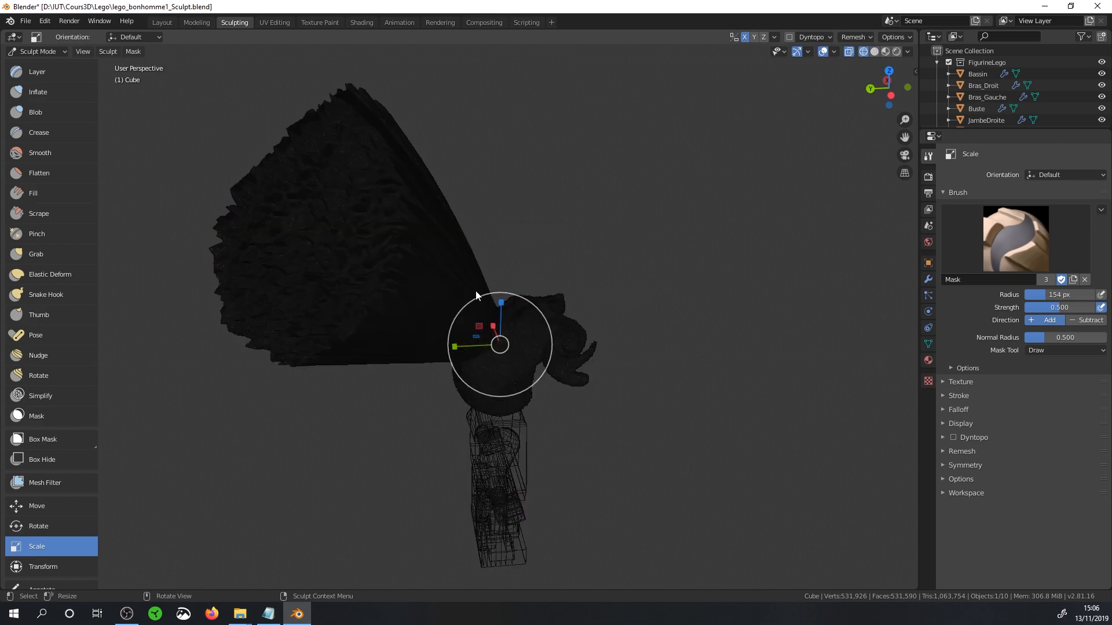
mouse_move(475, 290)
middle_mouse_down()
mouse_move(527, 328)
mouse_move(485, 290)
mouse_move(502, 275)
middle_mouse_up()
middle_click_drag(505, 322, 595, 238, "ctrl")
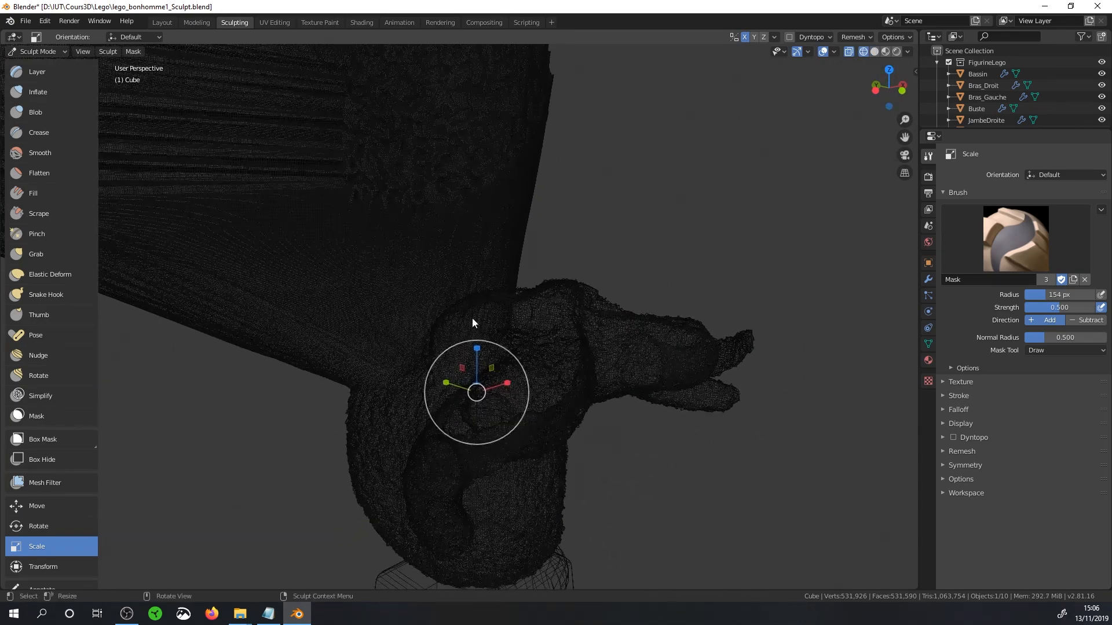
key("z")
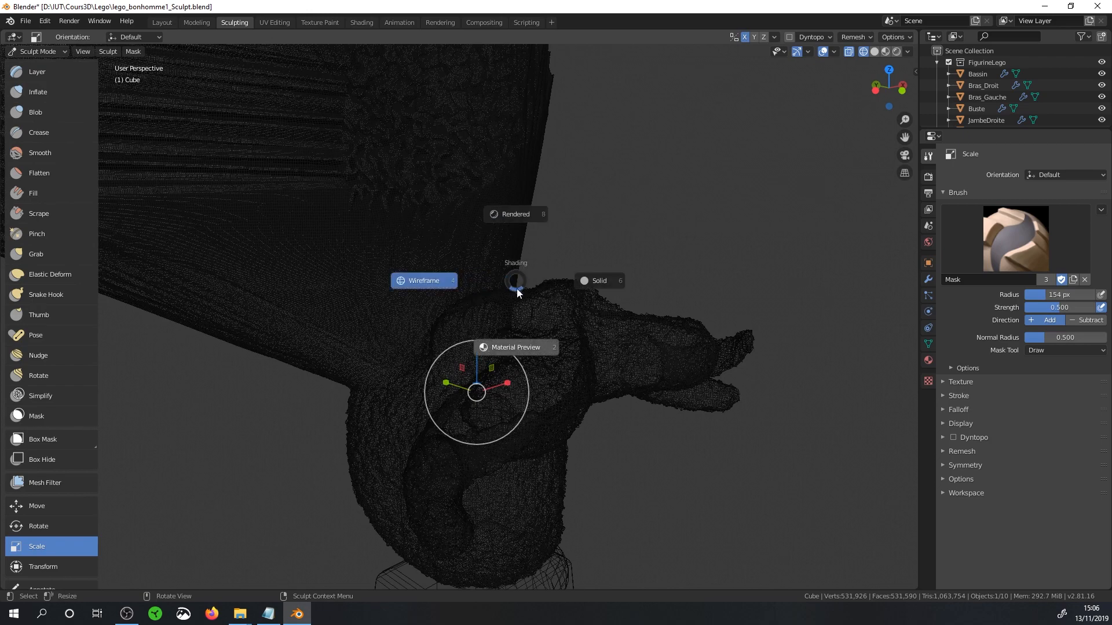
left_click(606, 284)
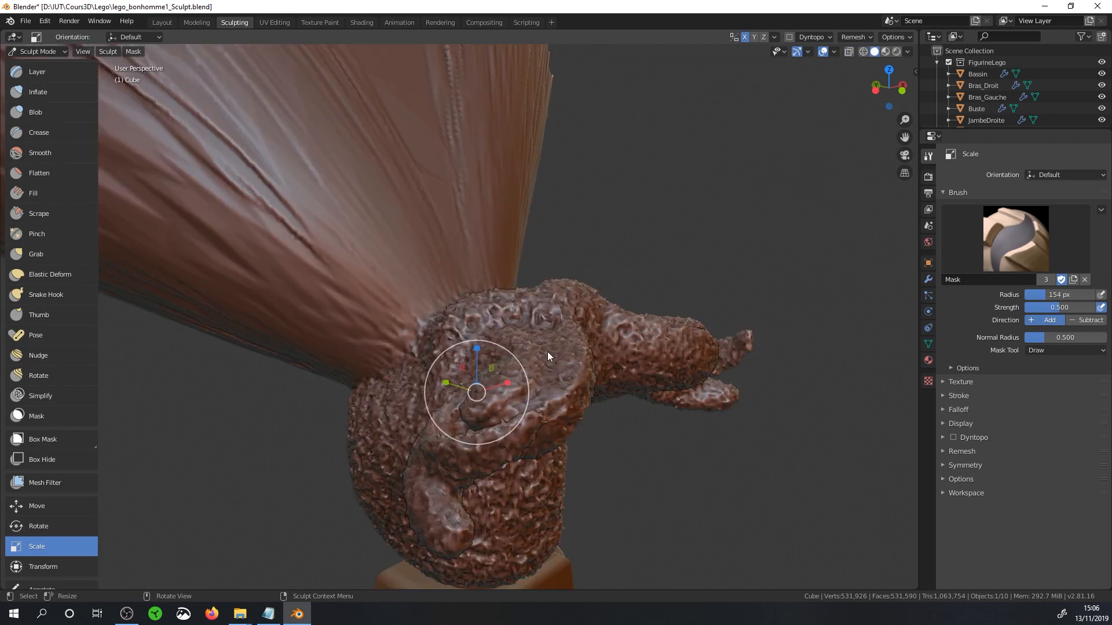
Switch to Object Mode and delete the sculpted hair object
key("Tab")
key("ctrl+Tab")
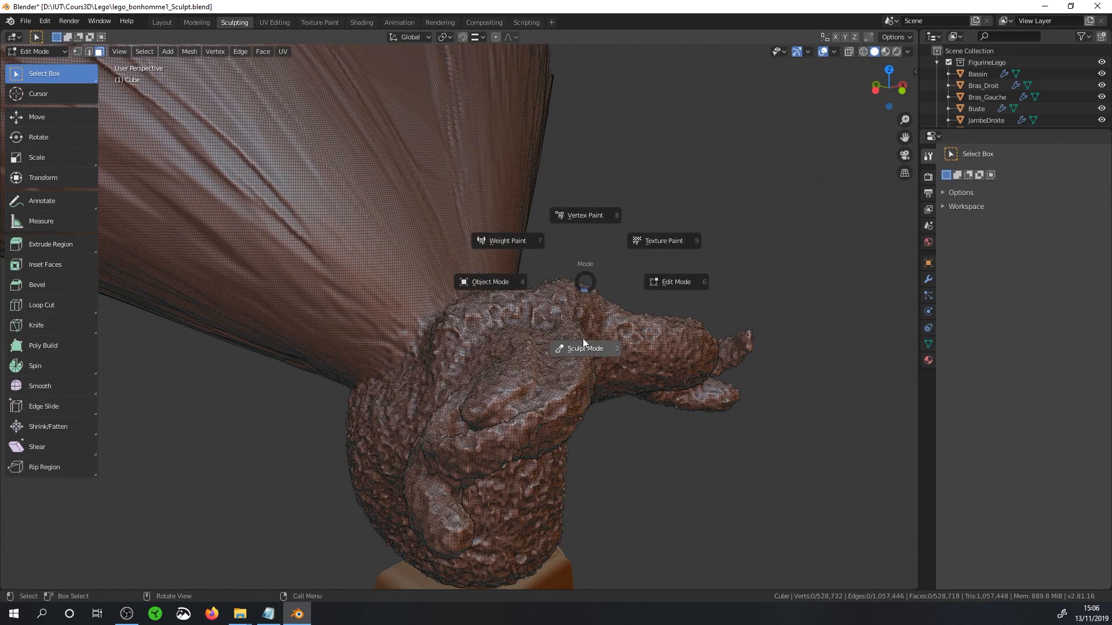
left_click(513, 280)
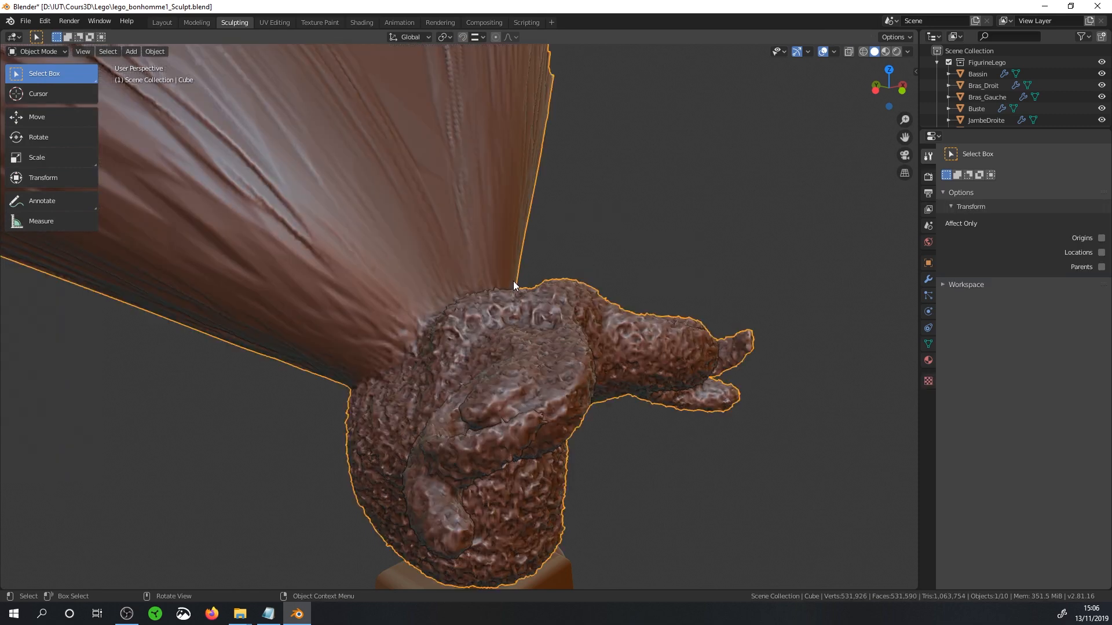
key("Delete")
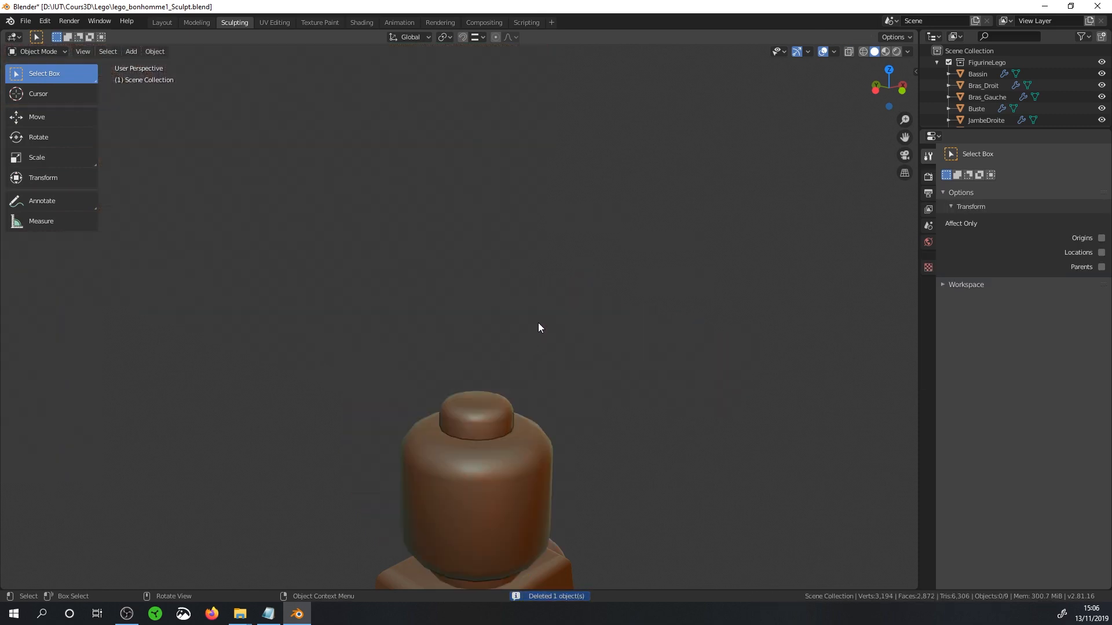
Add a new mesh cube as the base for the figurine's hair
key("shift")
middle_click_drag(585, 368, 610, 268, "shift")
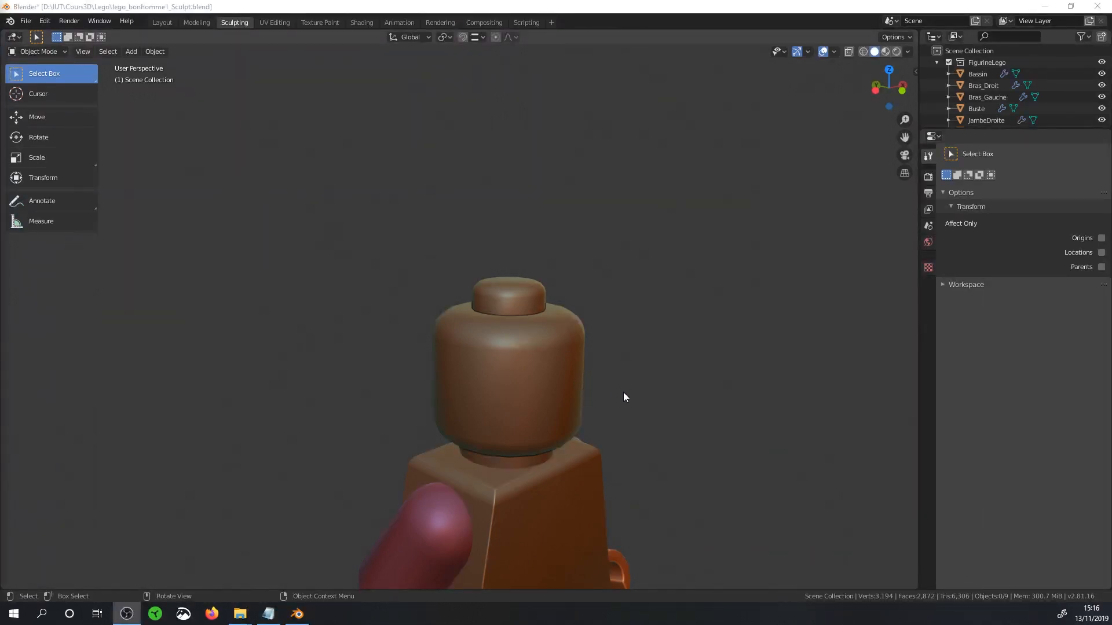
middle_click_drag(546, 371, 530, 262)
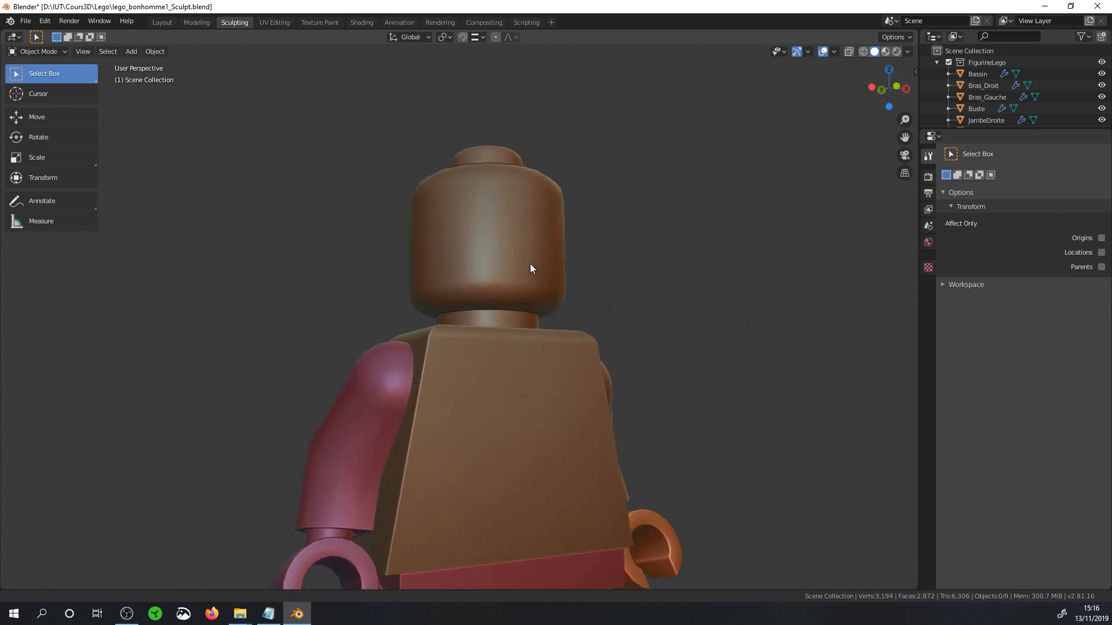
key("shift+a")
mouse_move(526, 283)
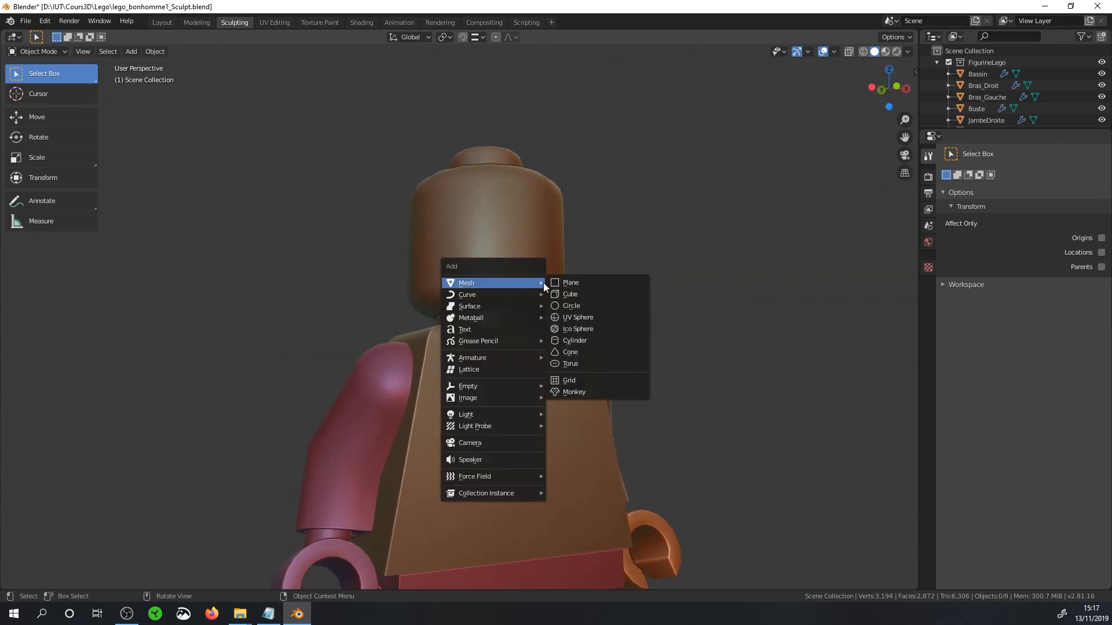
left_click(581, 291)
middle_click_drag(602, 458, 595, 496)
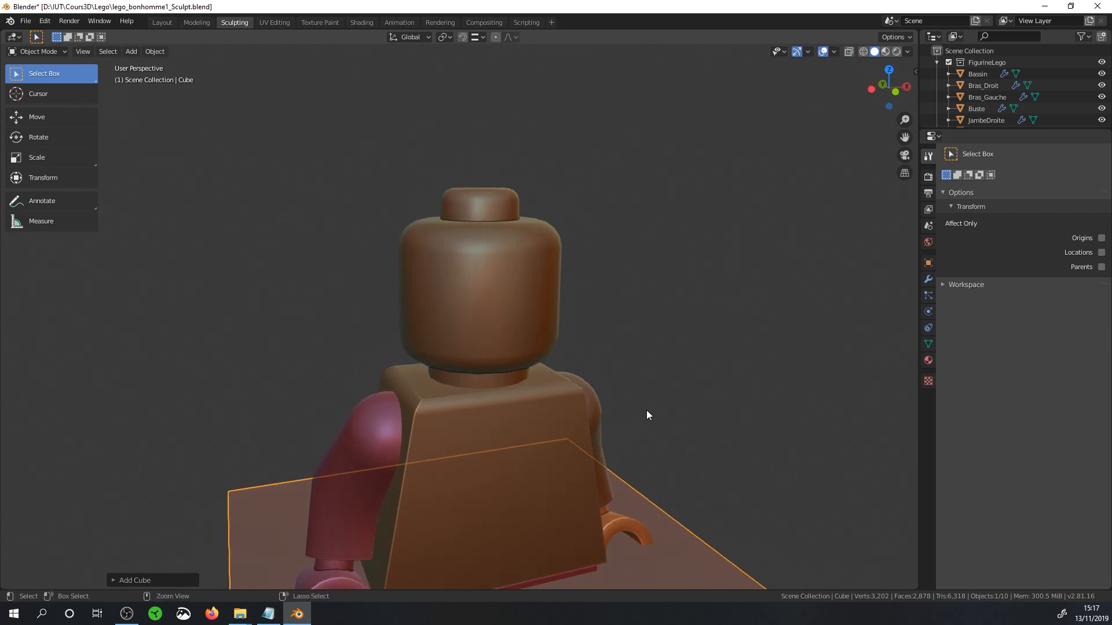
middle_click_drag(647, 410, 519, 513, "ctrl")
middle_click_drag(533, 475, 526, 307, "shift")
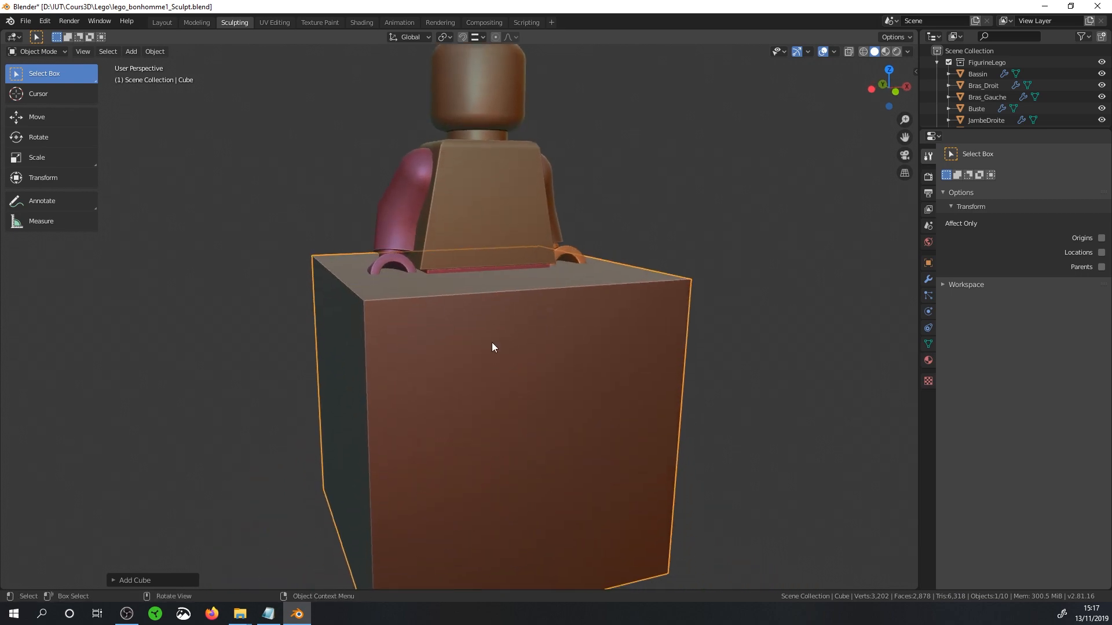
Raise the cube about 2.1 m along Z to the figurine's head and scale its mesh to about 0.37 in Edit Mode
key("g")
key("z")
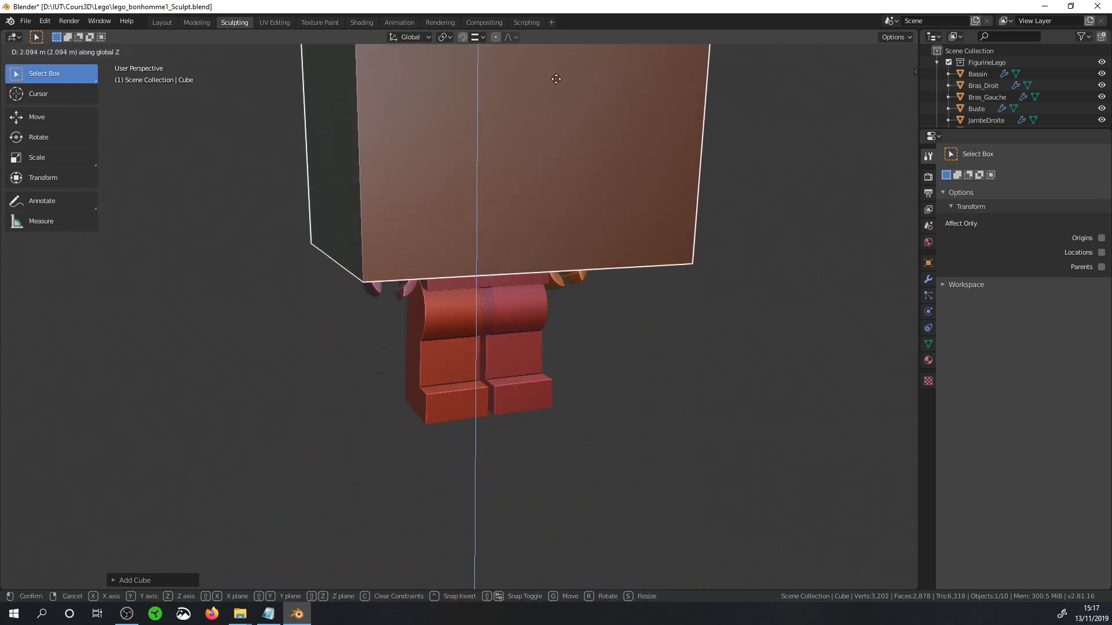
left_click(555, 75)
key("KP_Decimal")
key("Tab")
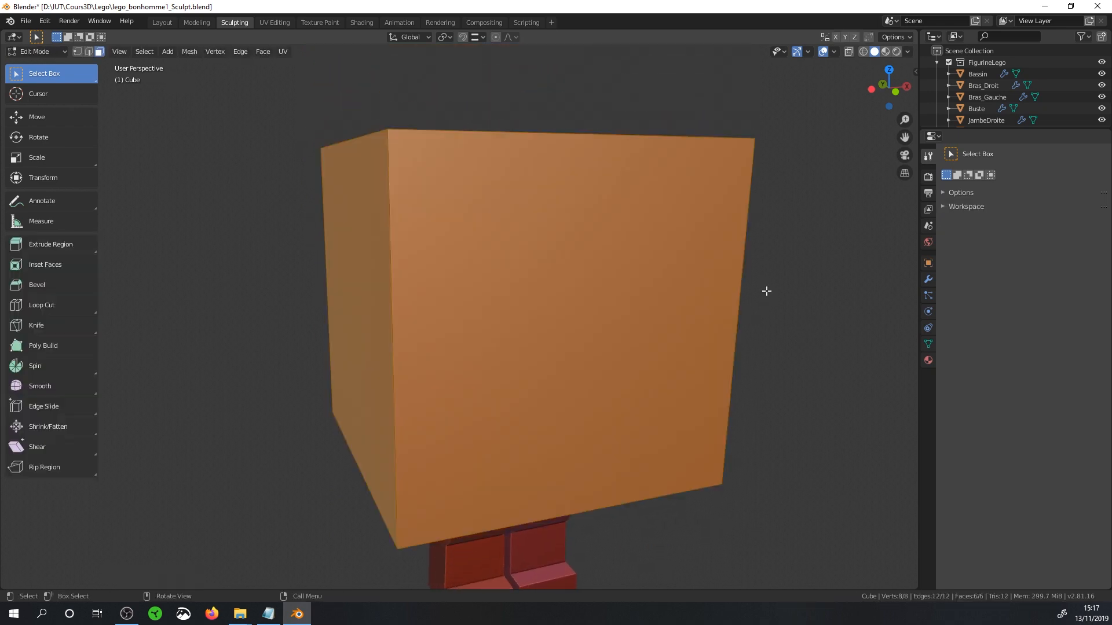
key("s")
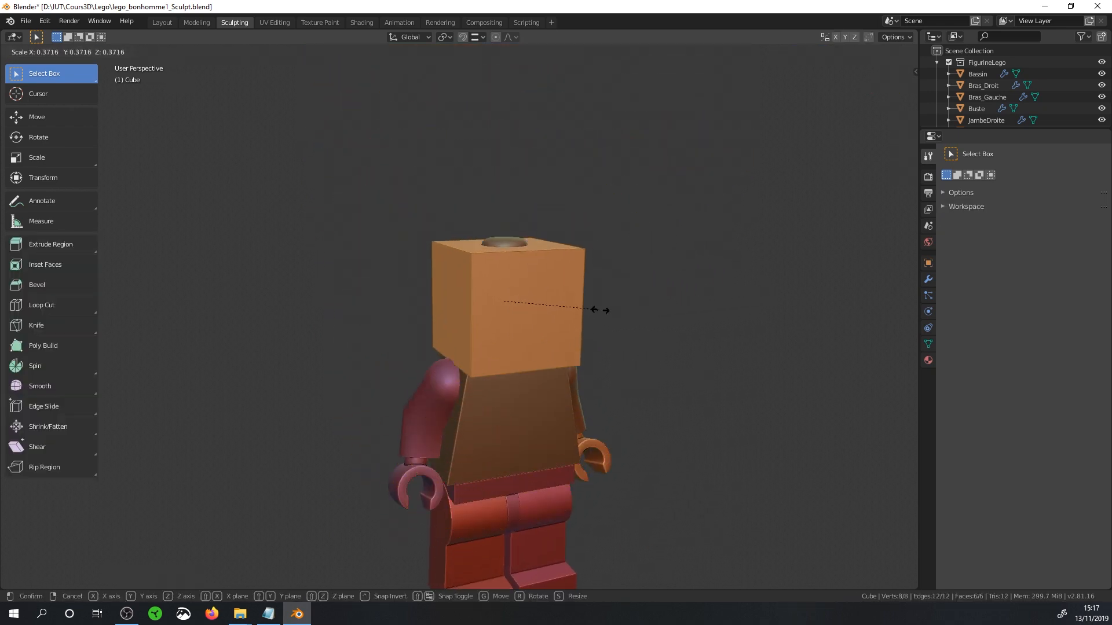
left_click(601, 314)
key("Tab")
Give the cube a Subdivision Surface modifier with 3 viewport and 3 render subdivisions, and apply it
left_click(928, 279)
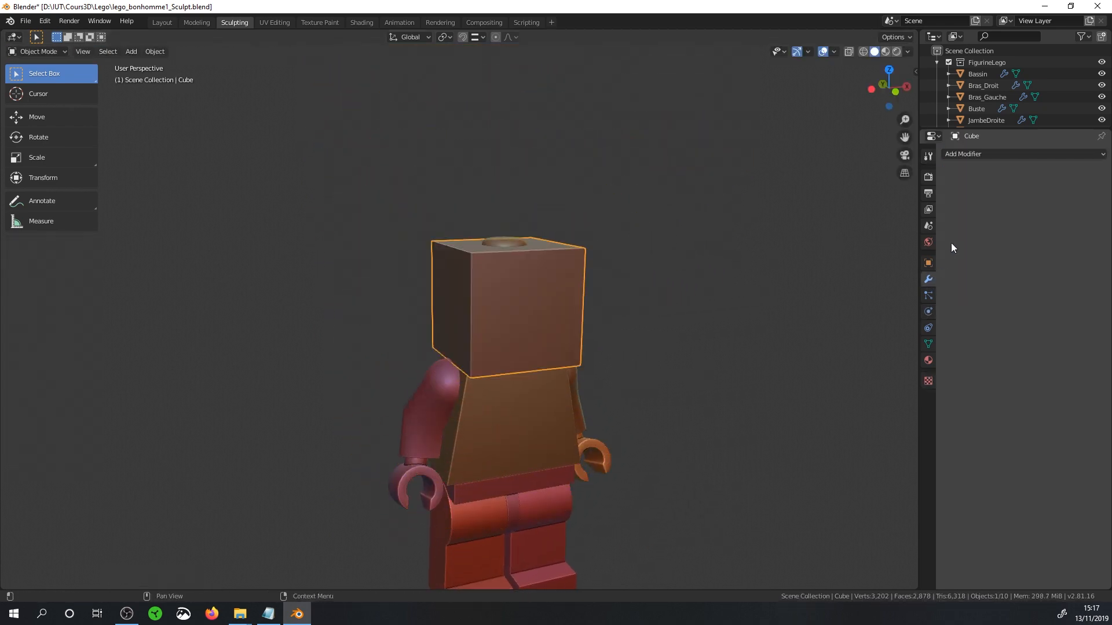
left_click(981, 153)
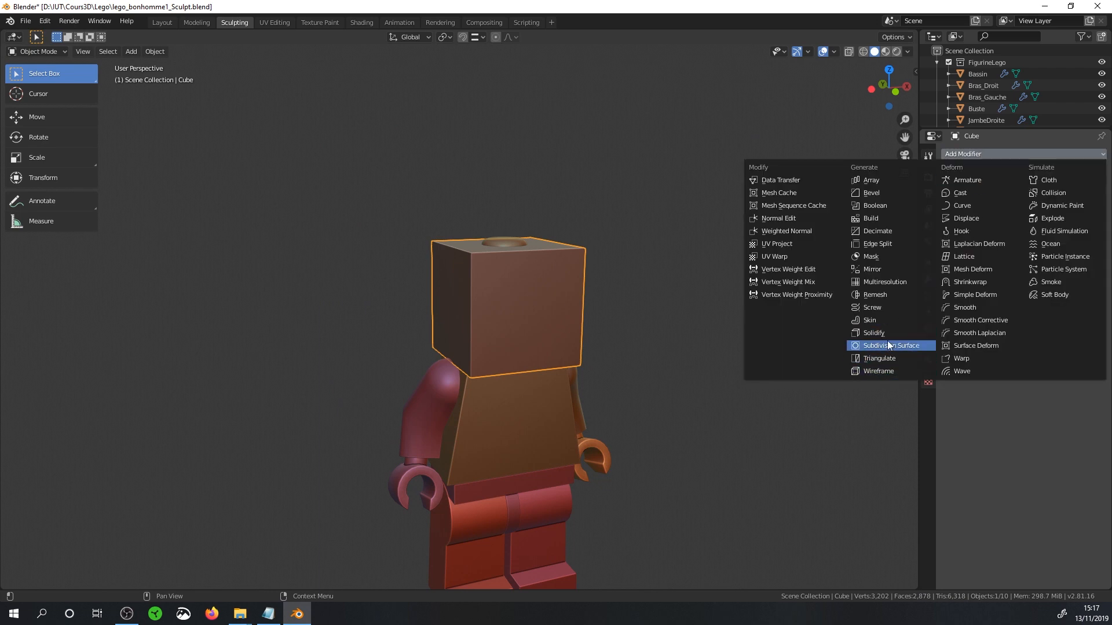
key("ctrl+3")
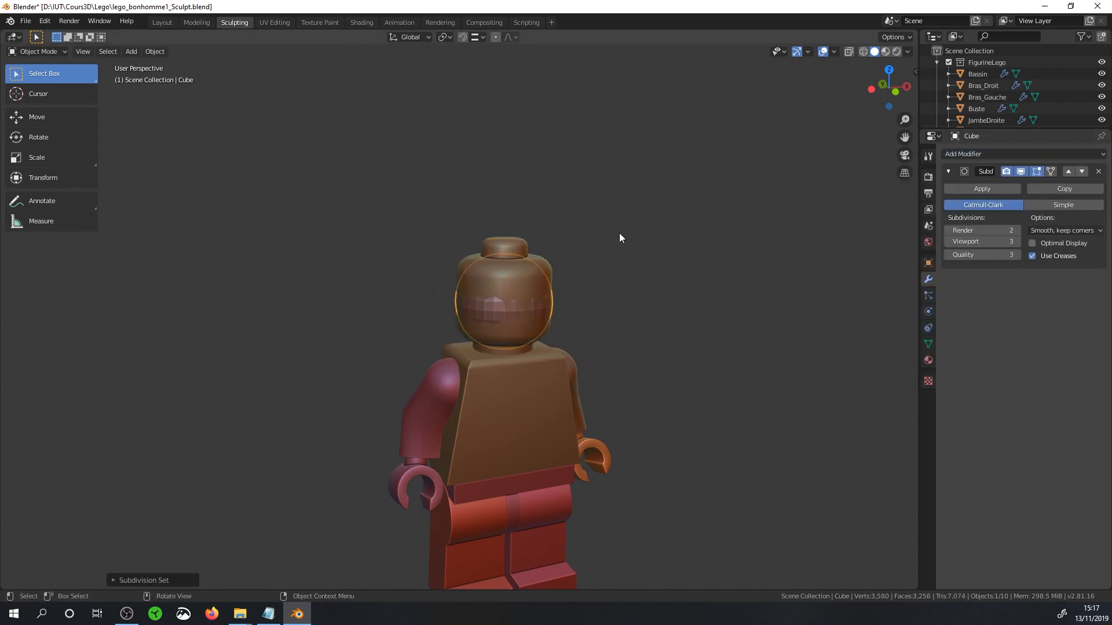
left_click(1017, 227)
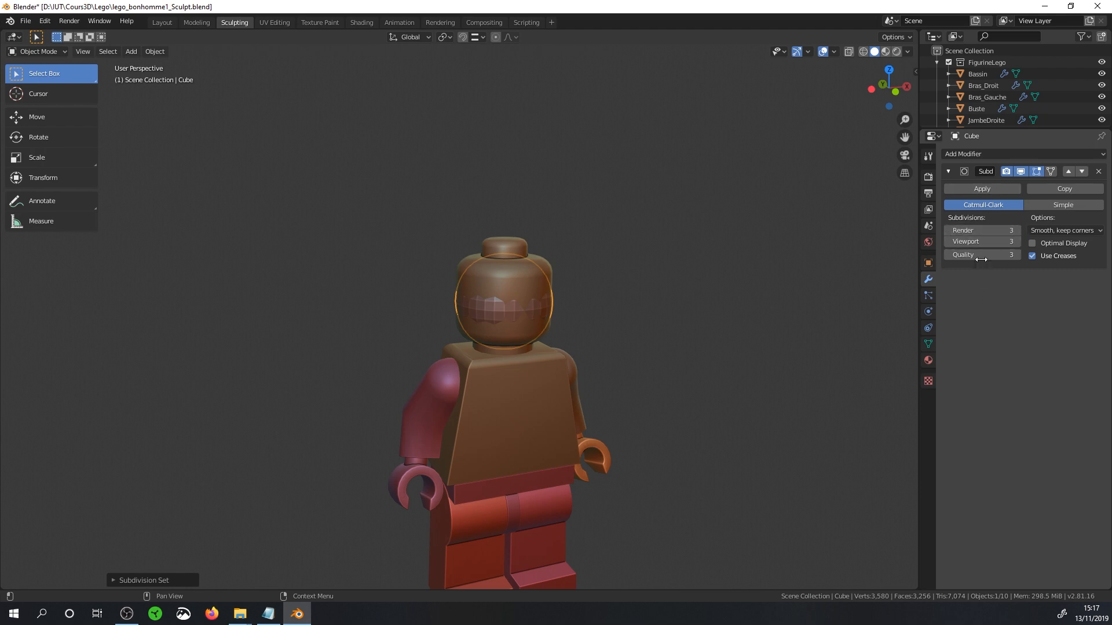
left_click(991, 186)
Enlarge the sphere's mesh around the head in Edit Mode and raise the sphere slightly to cover the head's top stud
key("Tab")
key("s")
left_click(596, 280)
key("Tab")
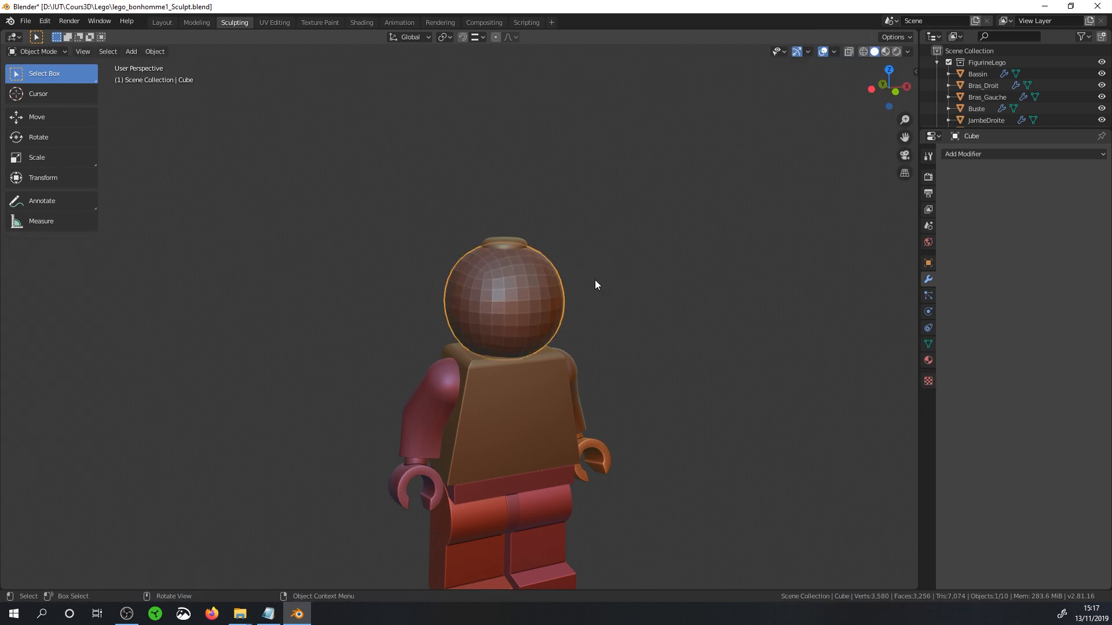
left_click(52, 117)
left_click_drag(504, 251, 504, 234)
middle_click_drag(509, 237, 626, 259)
scroll(626, 258, "up", 2)
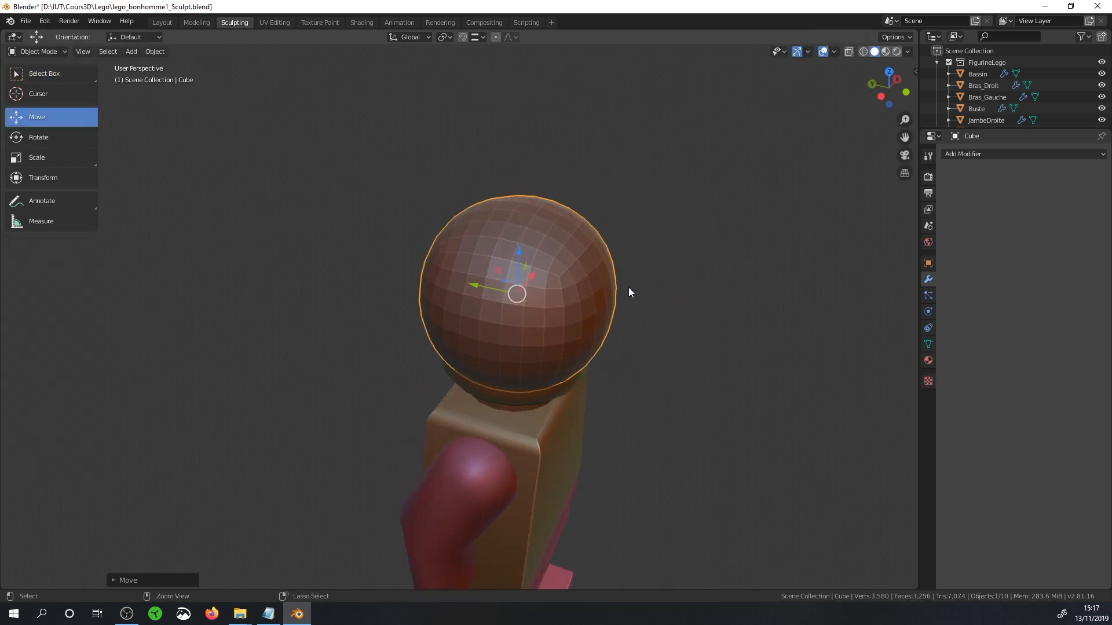
Switch to Sculpt Mode and carve the face opening into the sphere's front with the Draw brush in subtract direction and X symmetry
key("ctrl+Tab")
left_click(635, 355)
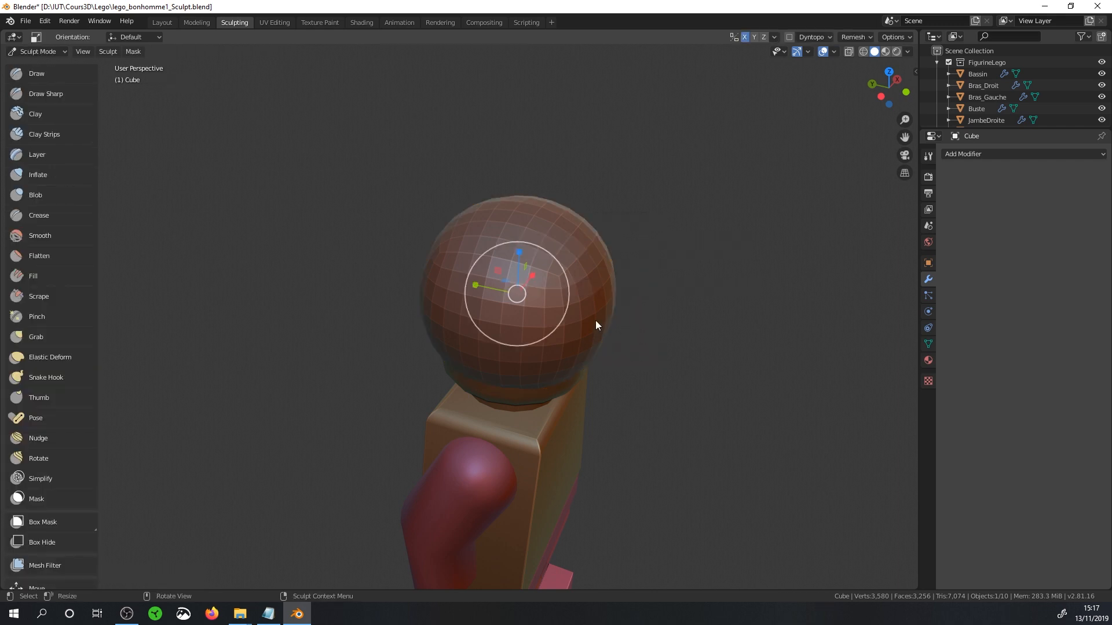
left_click(41, 74)
middle_click_drag(504, 192, 522, 313)
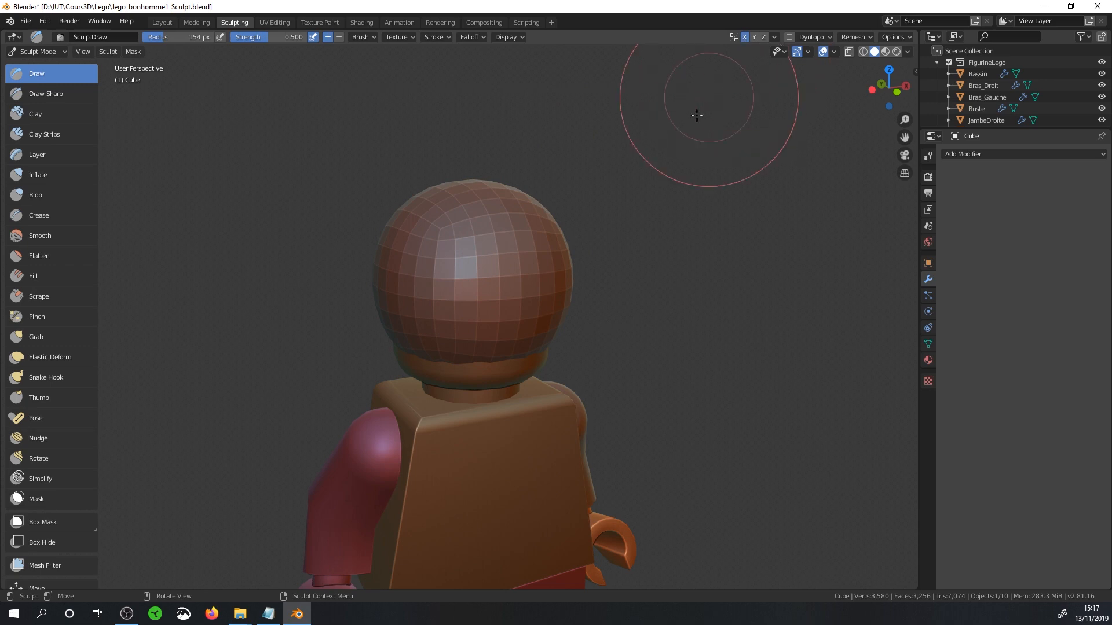
left_click(744, 37)
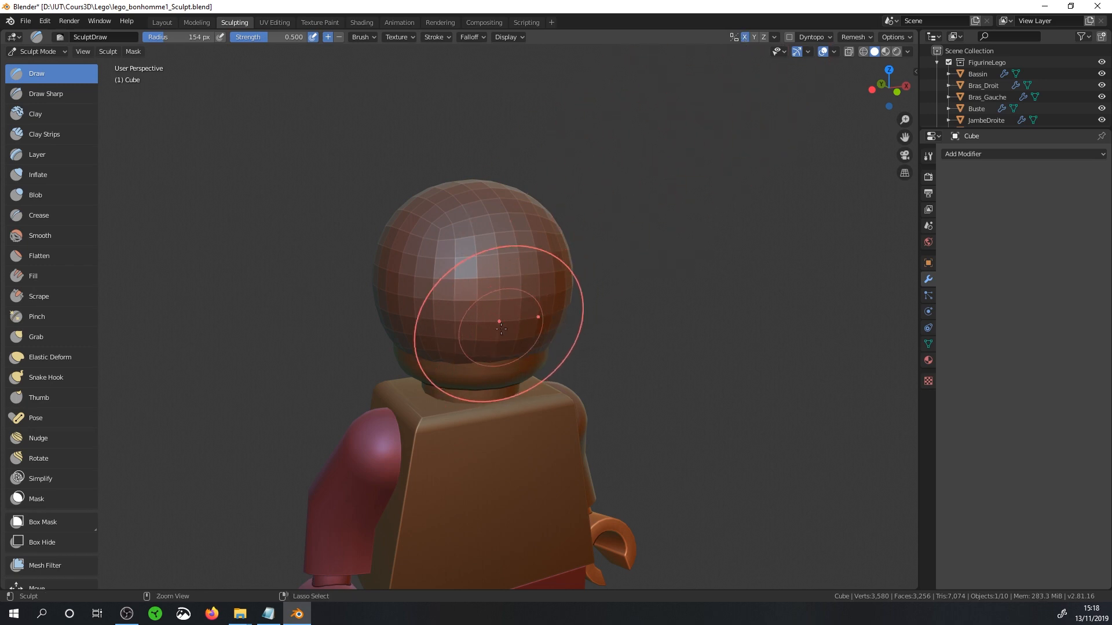
mouse_move(502, 322)
left_mouse_down("ctrl")
mouse_move(490, 283)
mouse_move(447, 263)
mouse_move(436, 330)
mouse_move(502, 261)
left_mouse_up("ctrl")
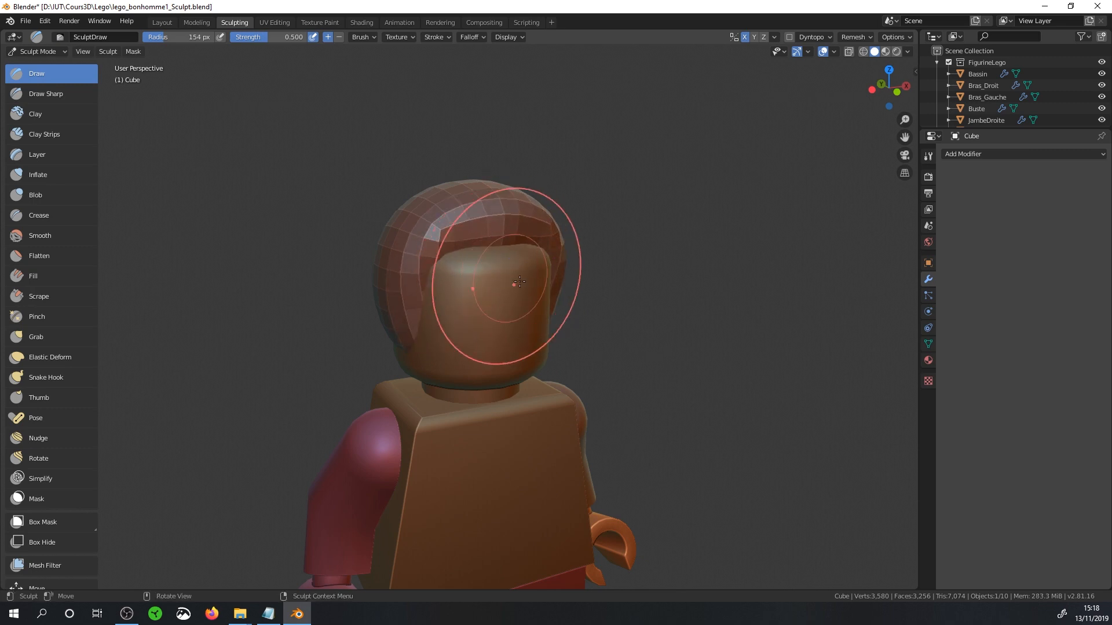
Continue carving the face opening with the Draw brush along the hairline above the figurine's forehead
middle_click_drag(511, 282, 528, 274)
mouse_move(516, 248)
left_mouse_down()
mouse_move(530, 257)
mouse_move(518, 244)
left_mouse_up()
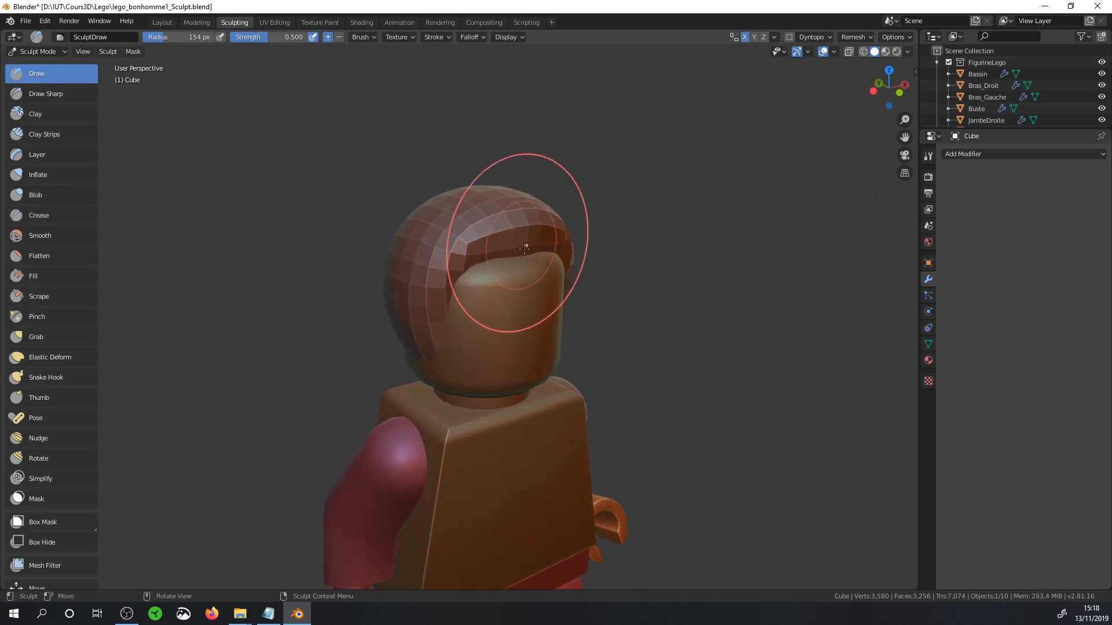
middle_click_drag(517, 243, 539, 271)
Pull the hair's front edge forward over the forehead with the Grab brush, reshape the side edges and smooth the surface
left_click(40, 334)
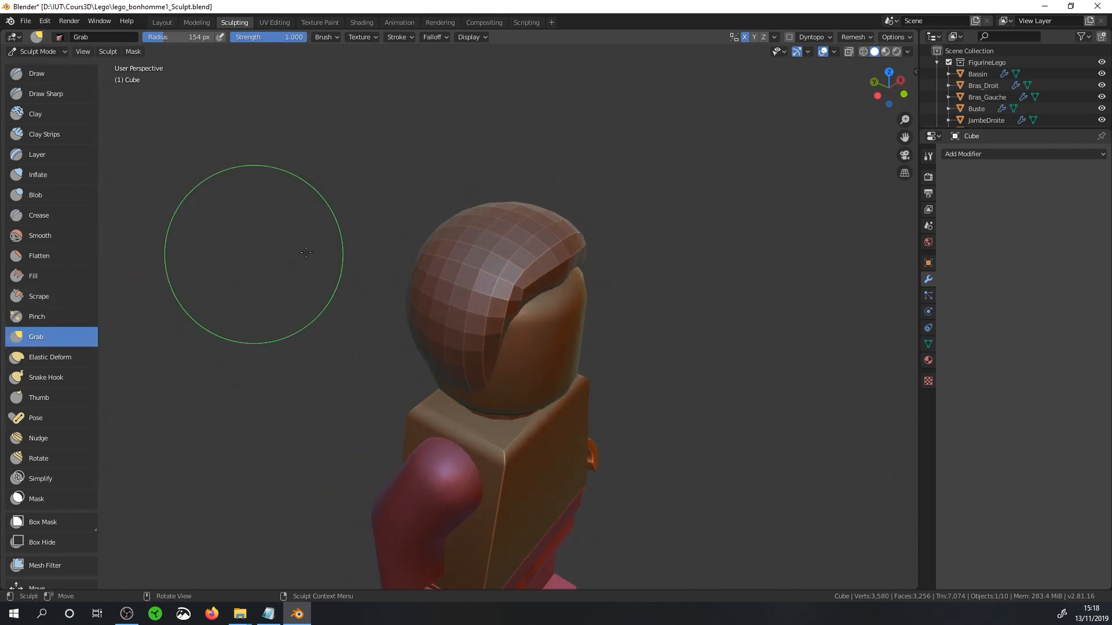
mouse_move(579, 256)
left_mouse_down()
mouse_move(561, 266)
mouse_move(567, 284)
mouse_move(499, 314)
left_mouse_up()
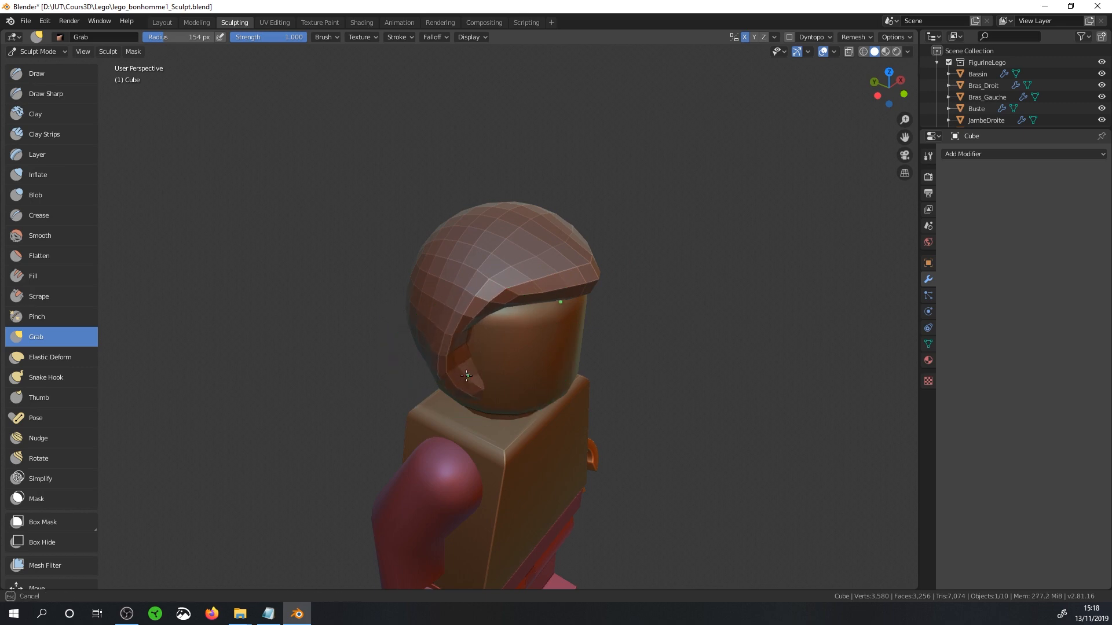
middle_click_drag(434, 360, 473, 320)
left_click_drag(435, 292, 461, 206, "shift")
middle_click_drag(510, 197, 483, 219)
left_click_drag(489, 220, 509, 224)
middle_click_drag(509, 223, 492, 249)
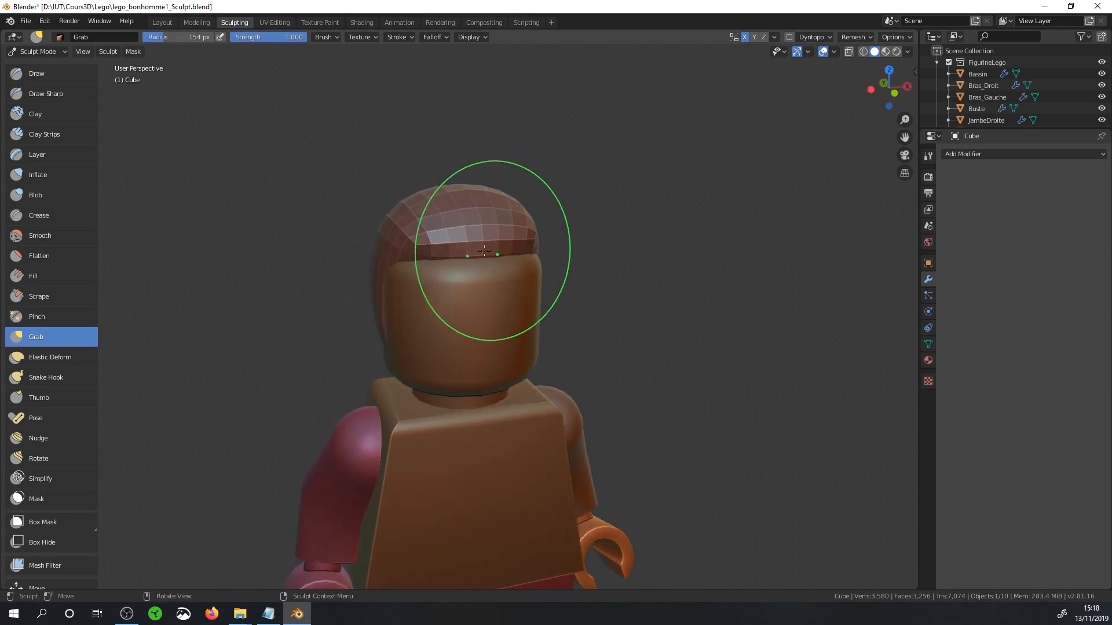
Build up volume on the front of the hair above the forehead with the Draw brush
left_click(48, 76)
mouse_move(456, 233)
left_mouse_down()
mouse_move(460, 244)
mouse_move(445, 233)
mouse_move(449, 220)
left_mouse_up()
middle_click_drag(449, 220, 543, 246)
middle_click_drag(525, 290, 501, 313)
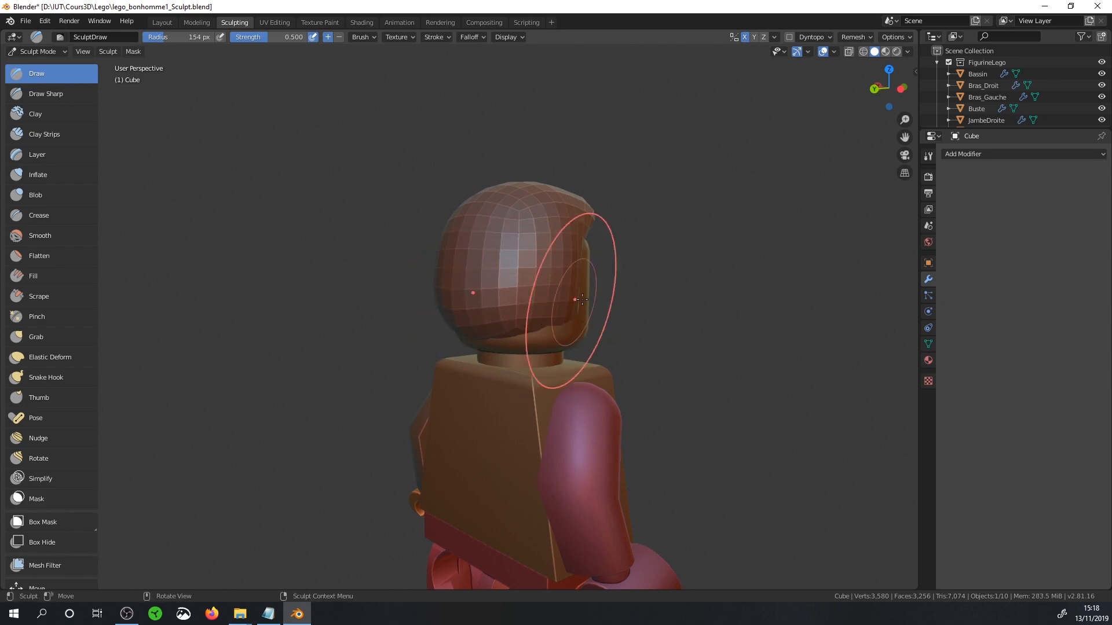
middle_click_drag(574, 318, 600, 216)
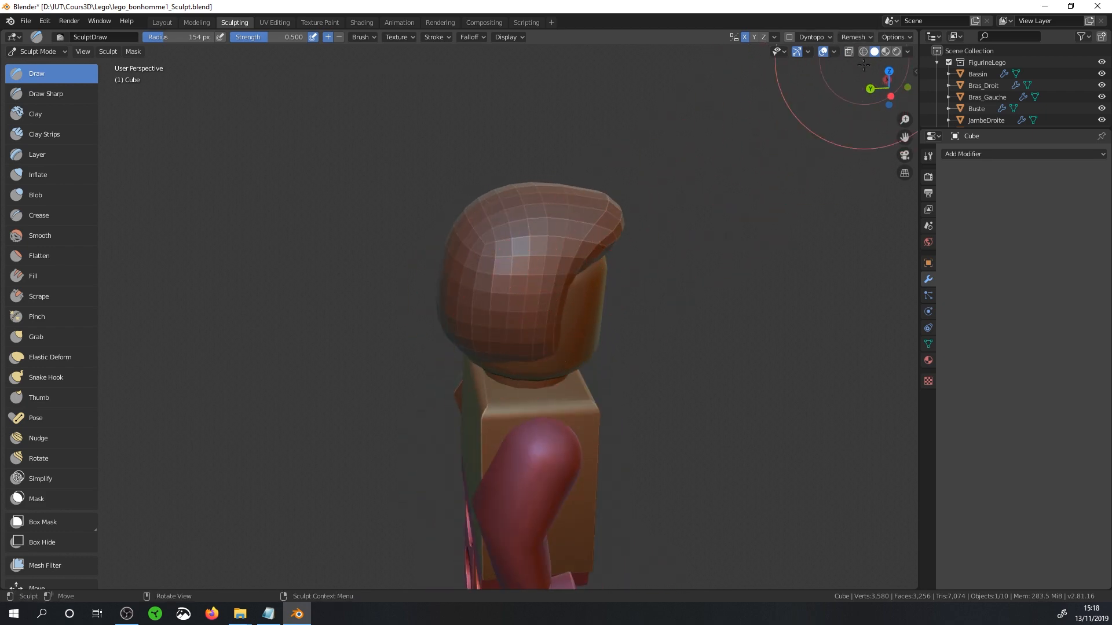
Voxel-remesh the hair mesh to obtain a denser, even topology for detail sculpting
left_click(865, 37)
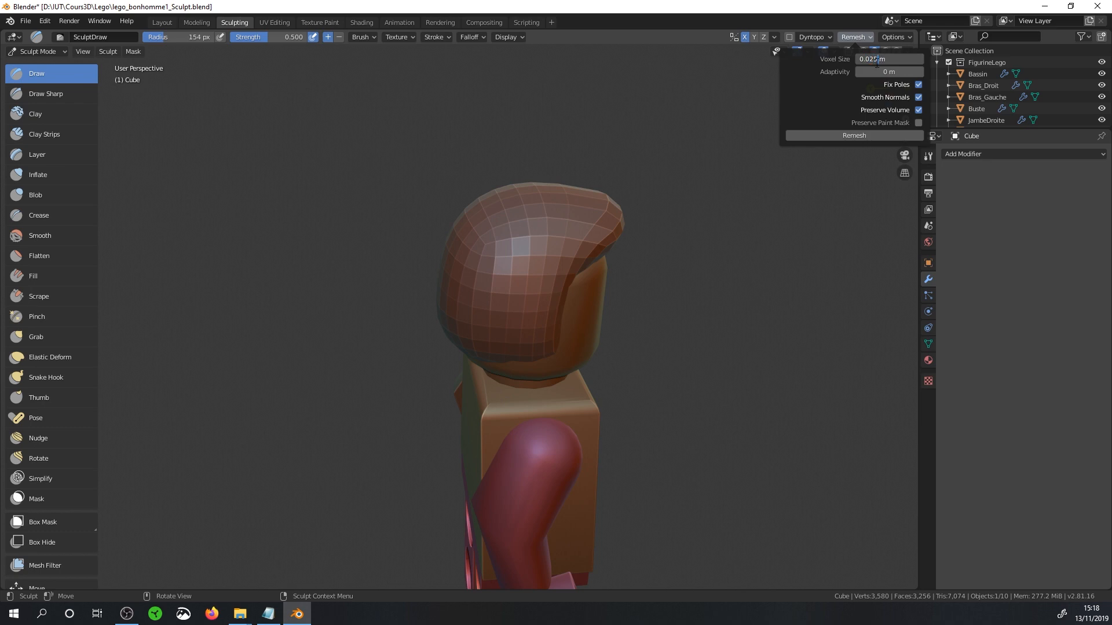
left_click(872, 135)
middle_click_drag(708, 217, 639, 307)
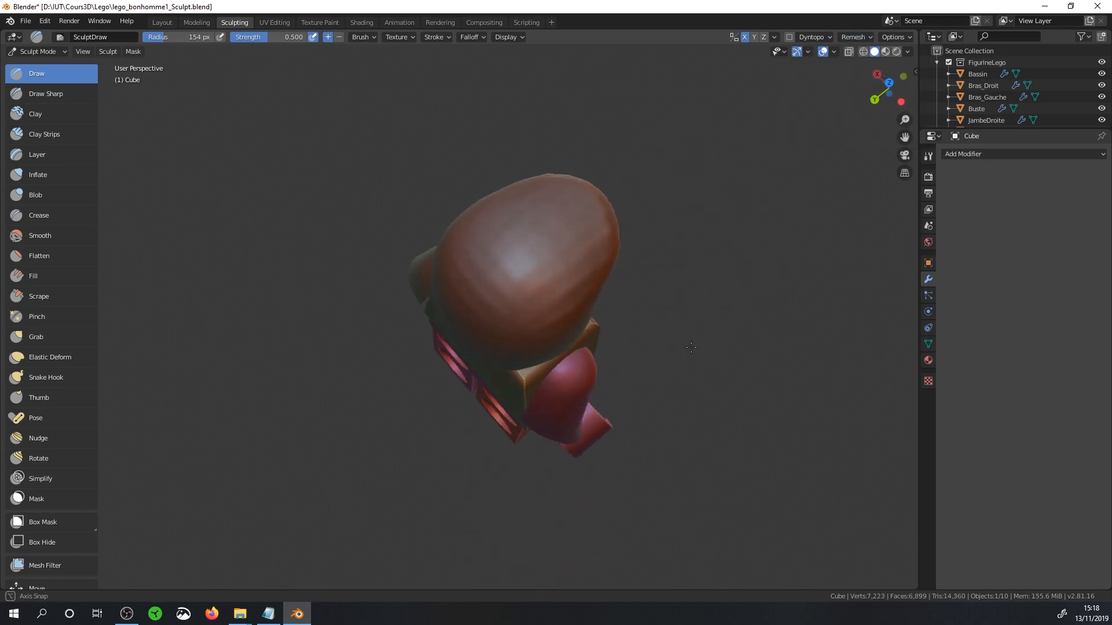
Carve strand grooves along the top and sides of the hair with the Crease brush at a 47 px radius
left_click(35, 96)
left_click(43, 216)
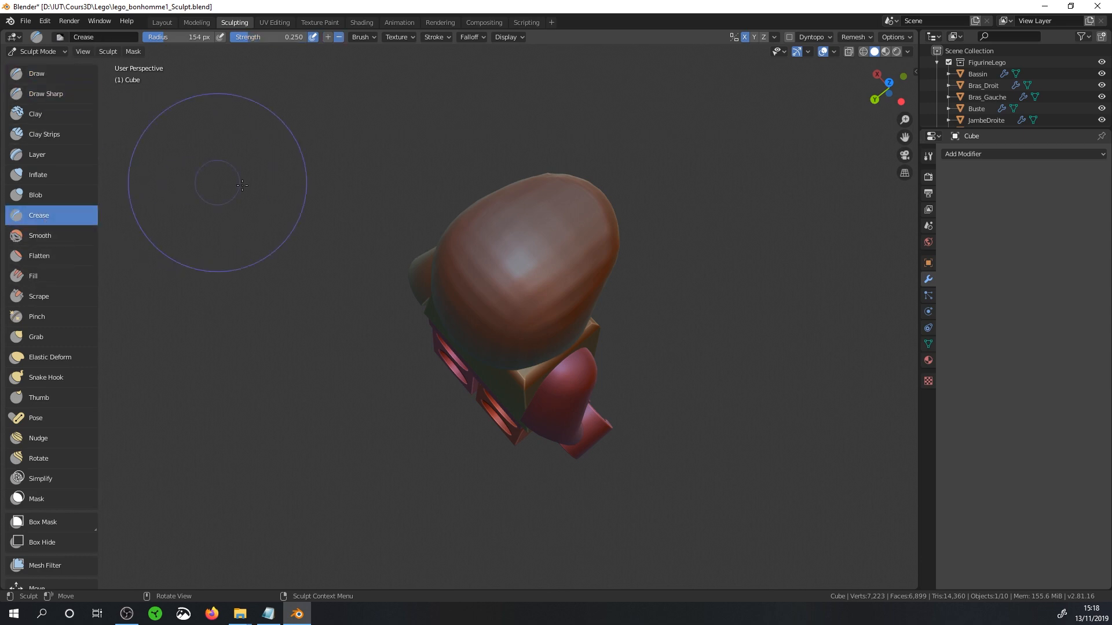
key("f")
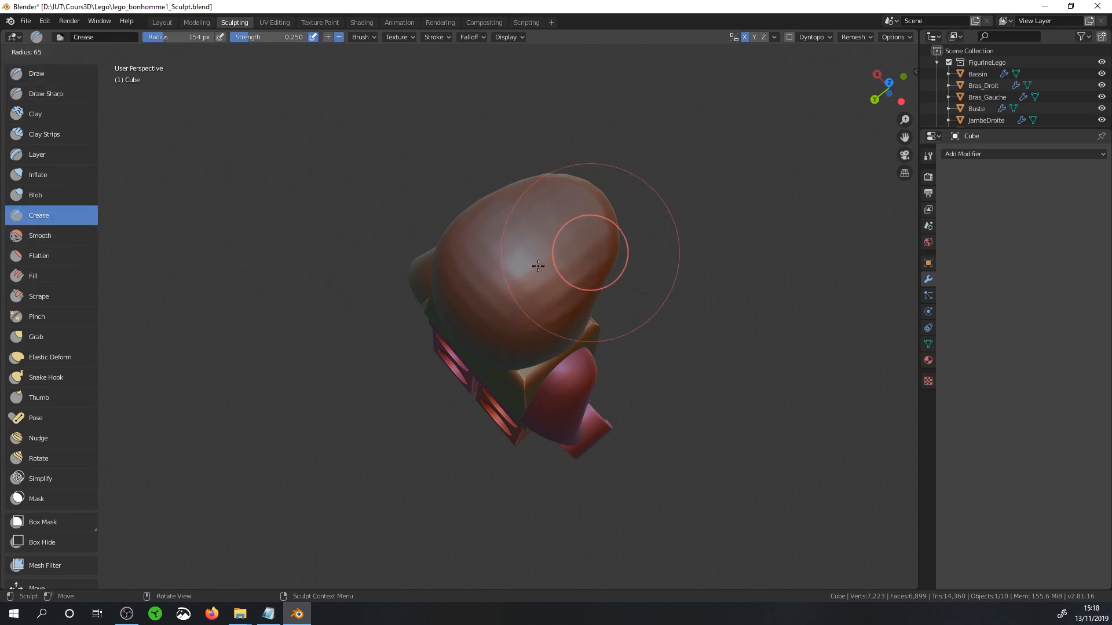
left_click(530, 260)
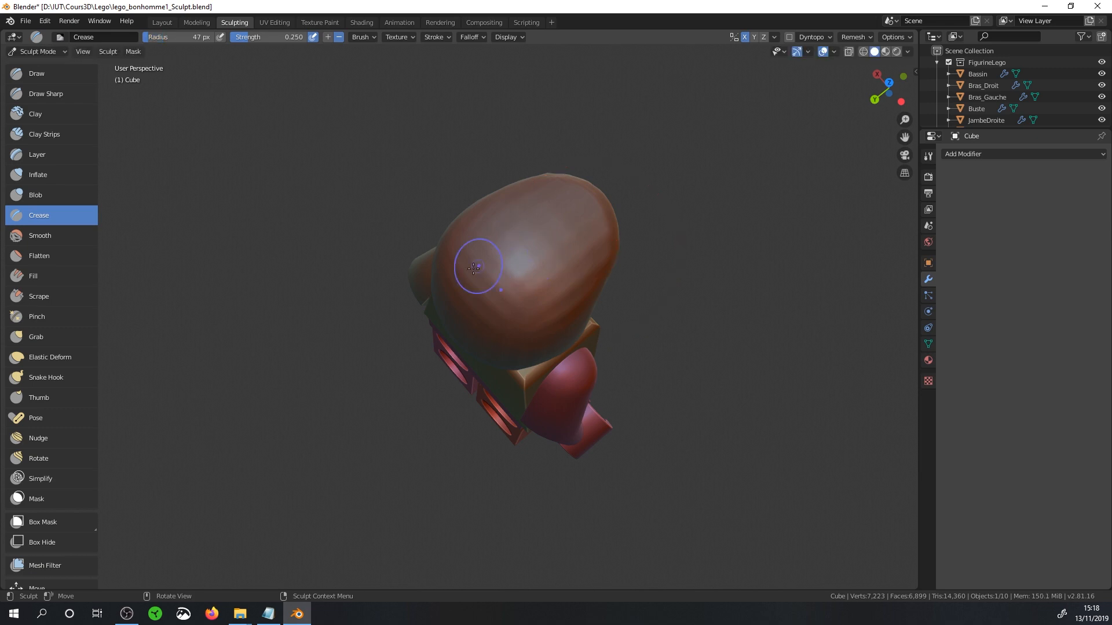
left_click_drag(501, 254, 524, 280)
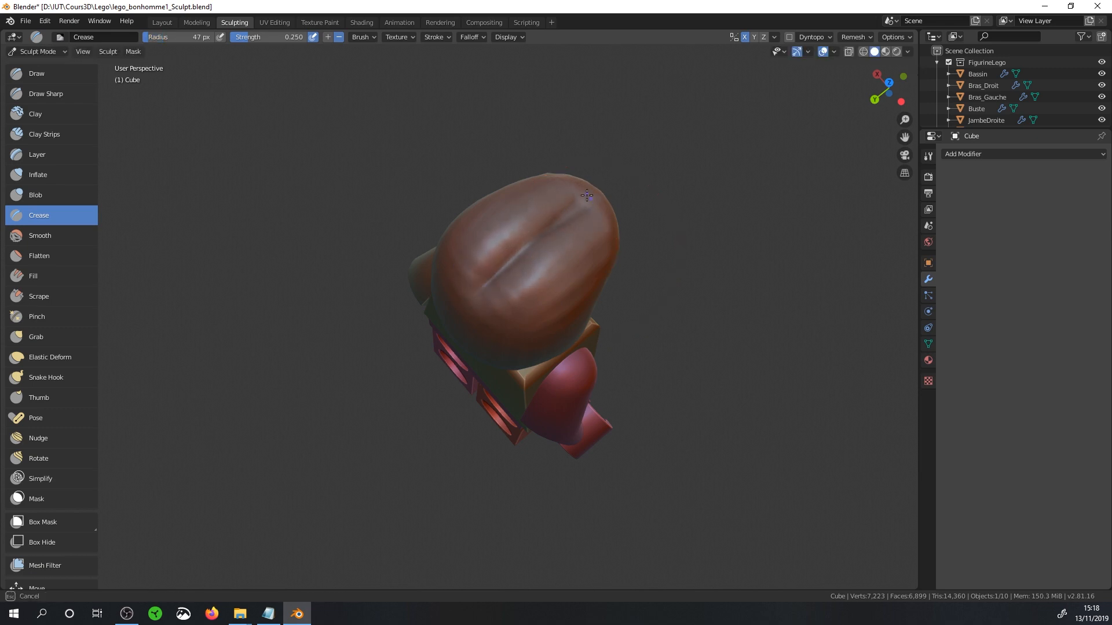
middle_click_drag(586, 196, 530, 262)
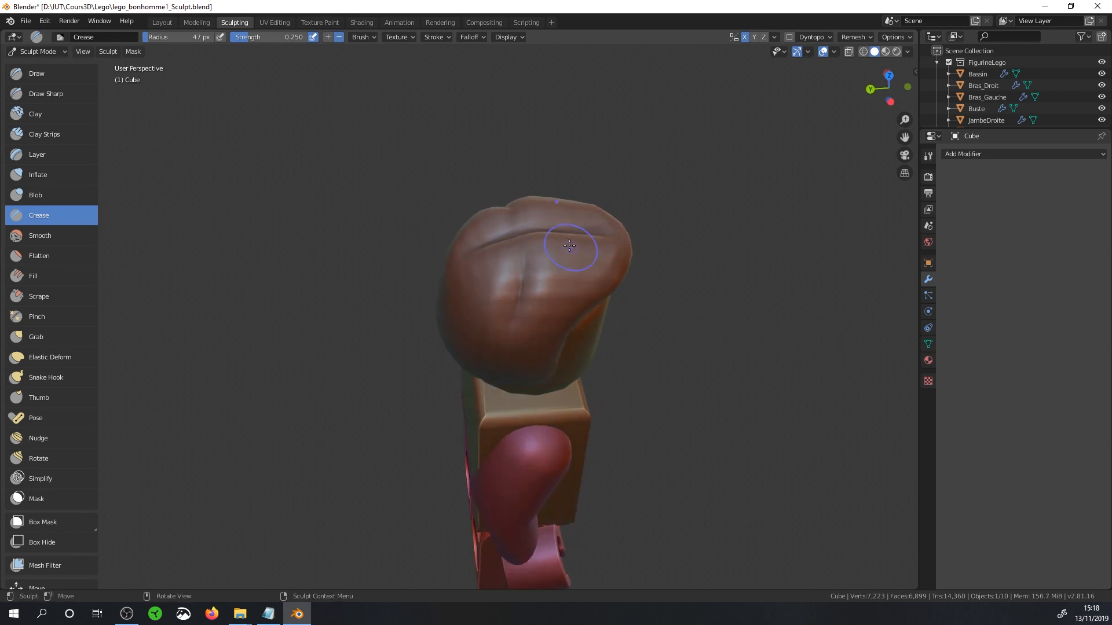
left_click_drag(564, 283, 554, 307)
middle_click_drag(594, 272, 599, 260)
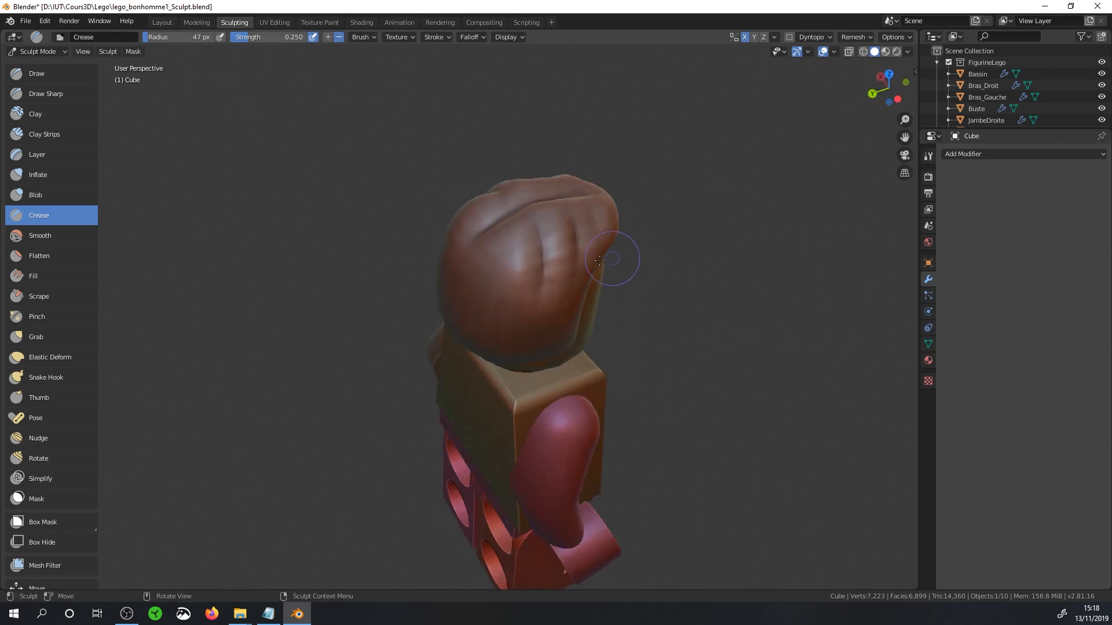
left_click_drag(506, 298, 495, 313)
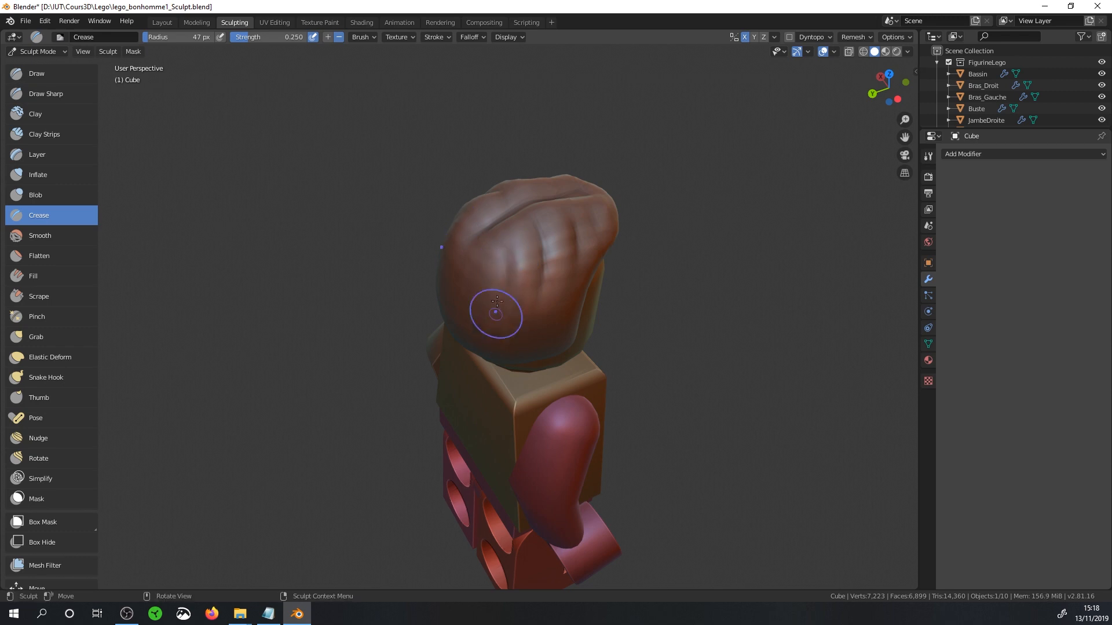
Set the remesh voxel size to 0.01 m and remesh the hair
left_click(862, 36)
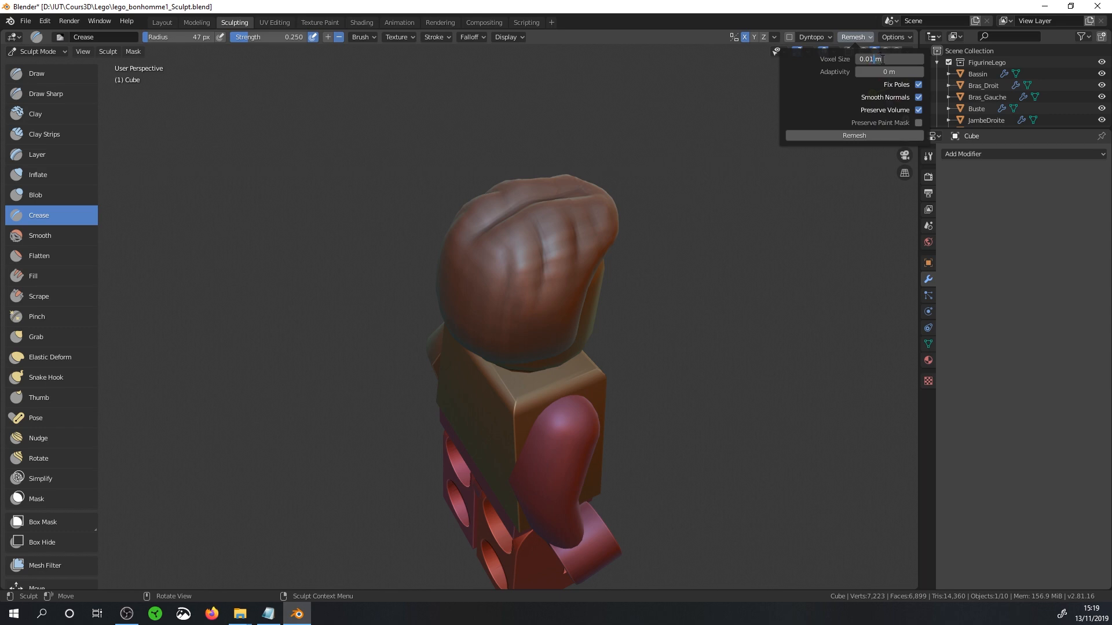
left_click(856, 37)
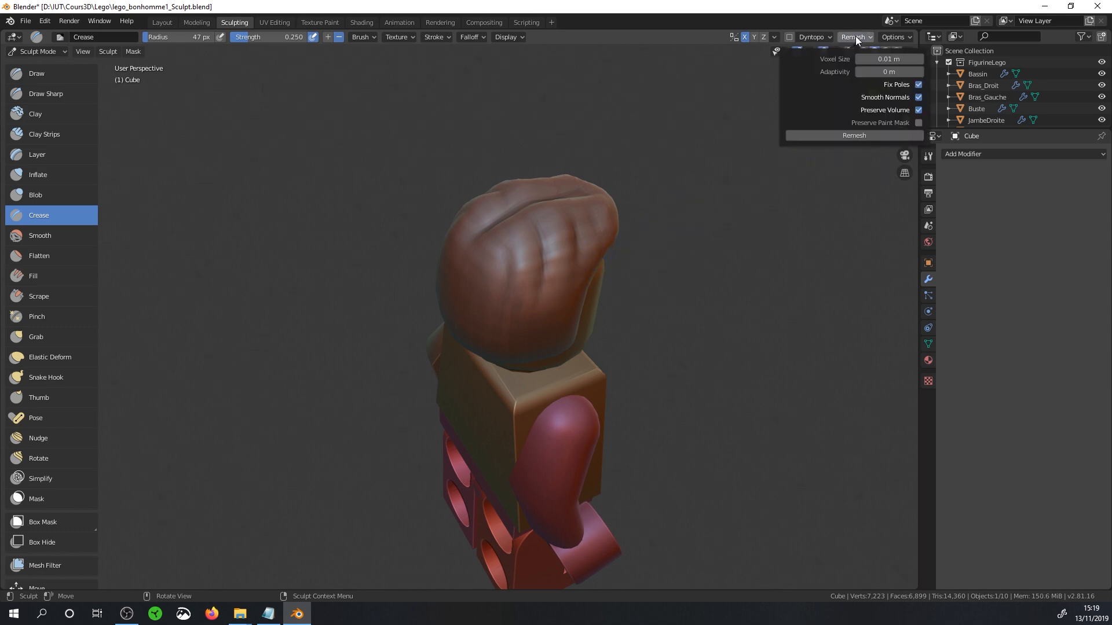
left_click(864, 136)
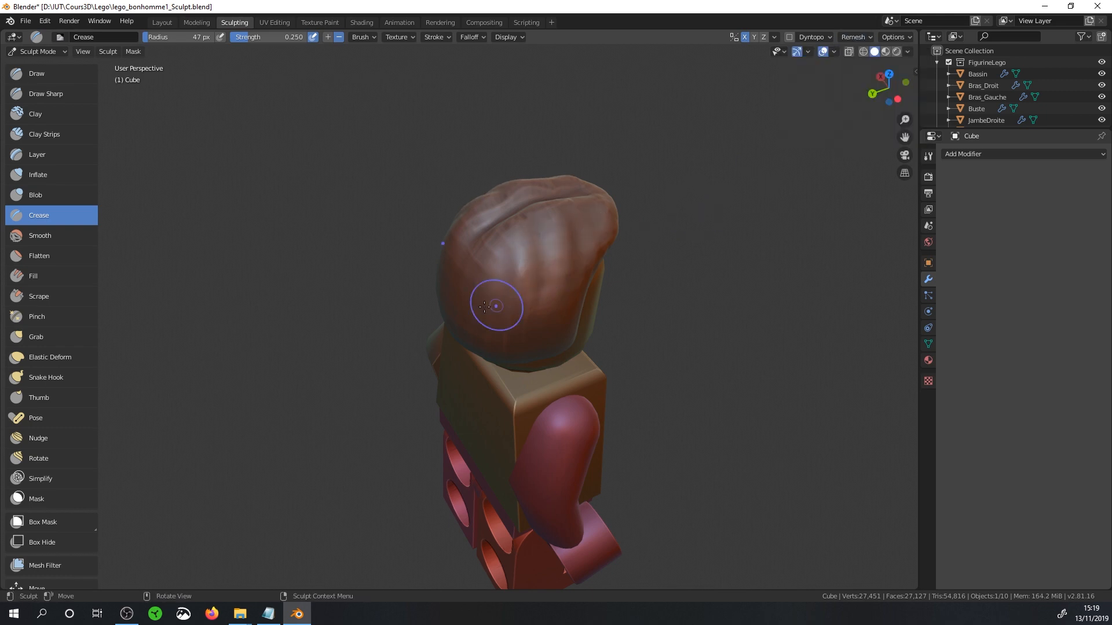
Smooth the entire hair mesh with the Mesh Filter set to the Smooth type
left_click(53, 567)
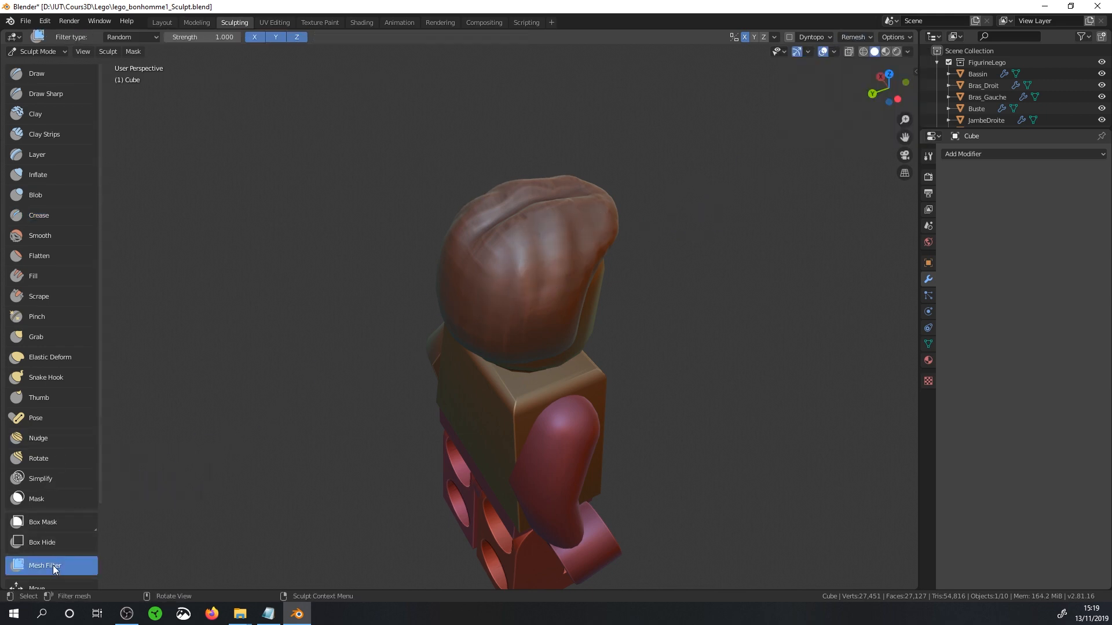
left_click(151, 39)
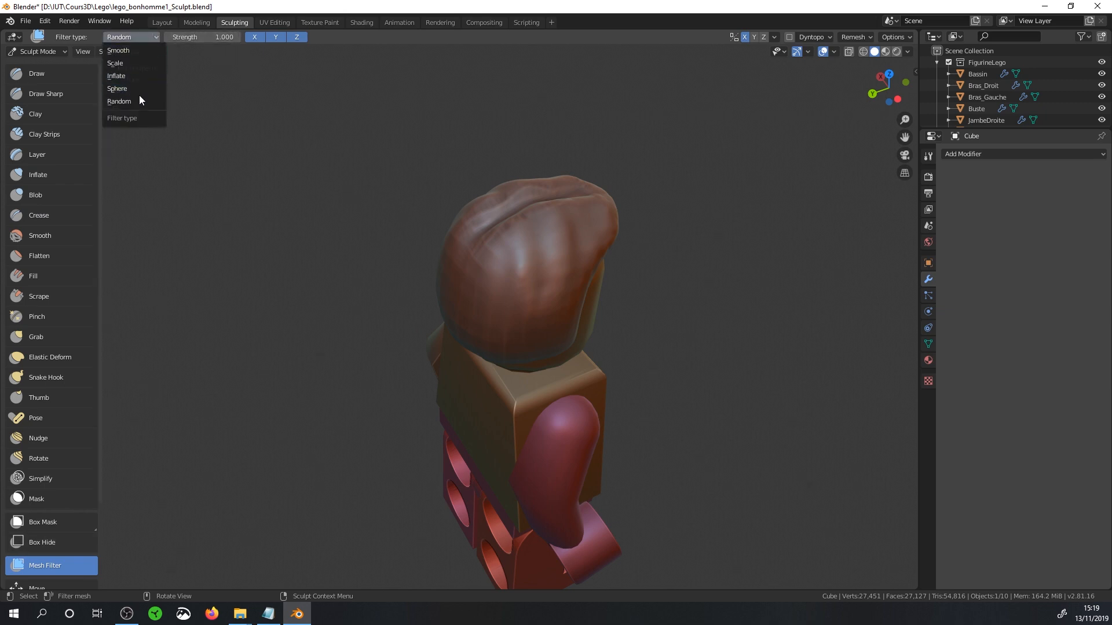
left_click(119, 51)
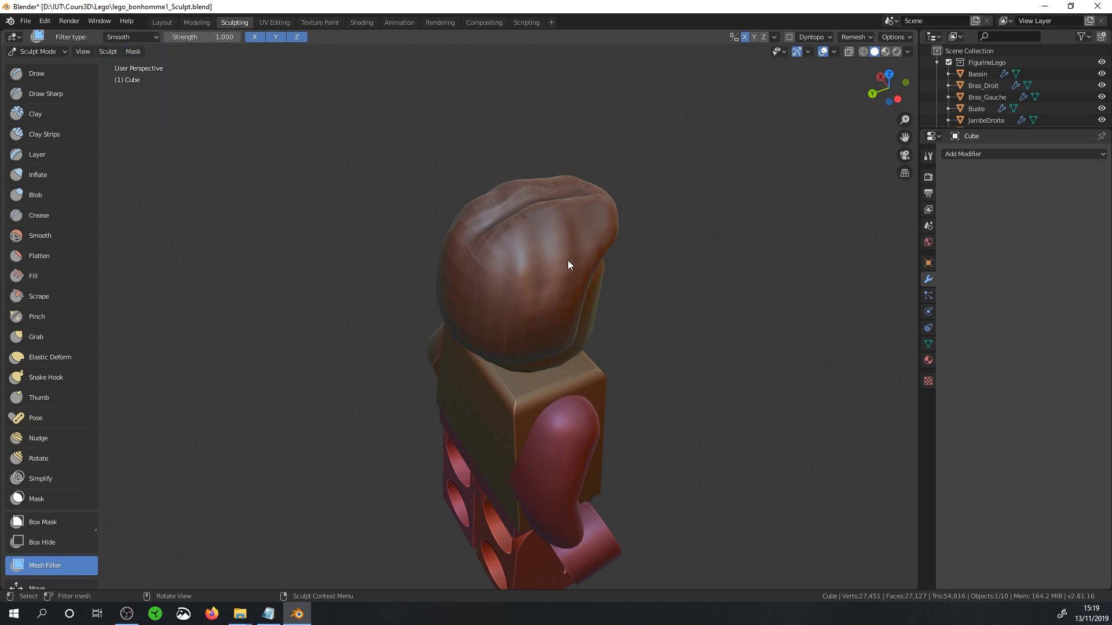
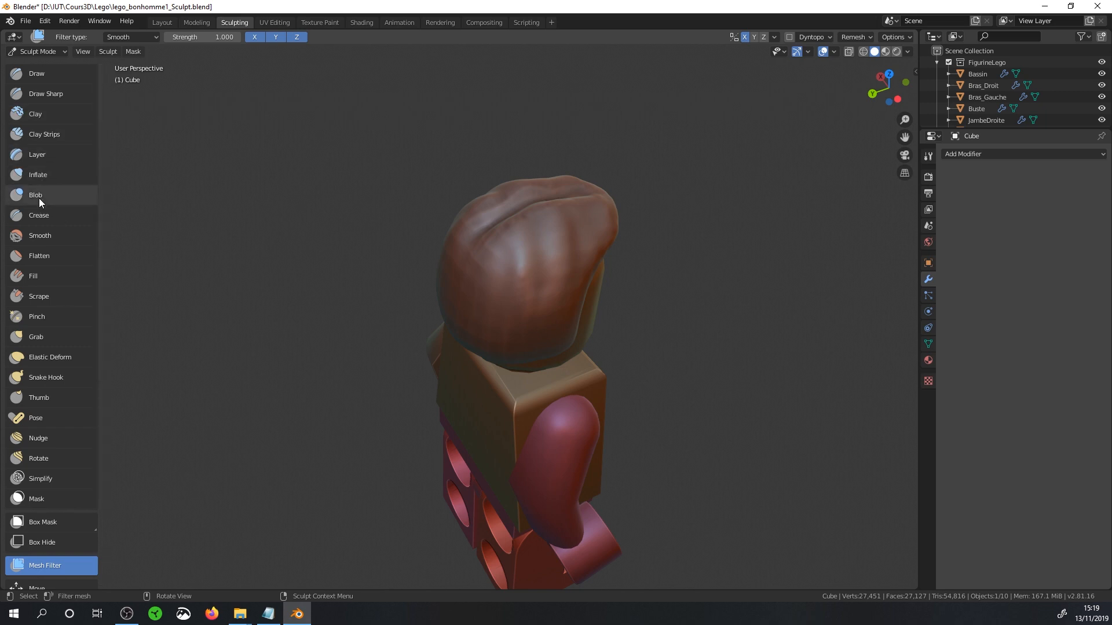
Deepen the strand grooves on the top and side of the smoothed hair with the Crease brush
left_click(46, 215)
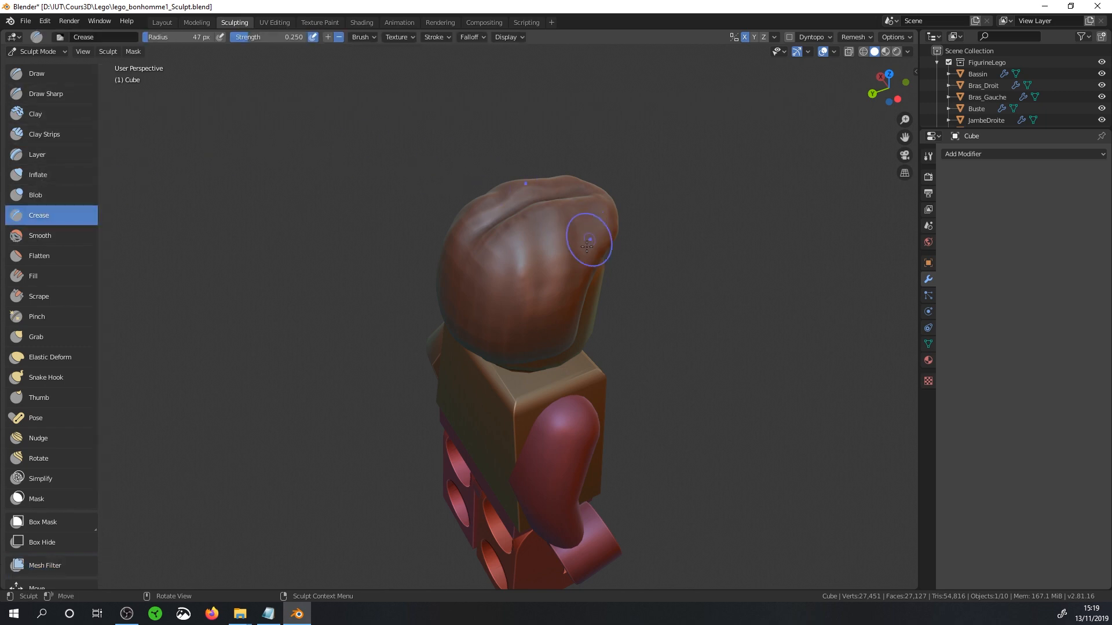
middle_click_drag(588, 247, 529, 231)
left_click_drag(538, 255, 552, 200)
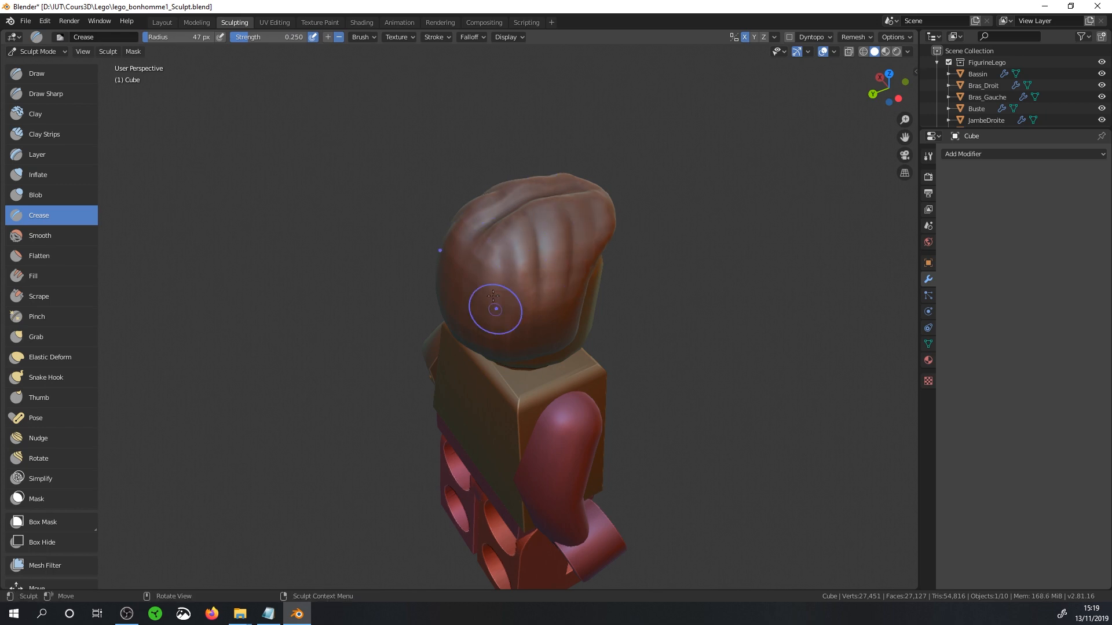
Reshape the front fringe with the Grab brush at an 84 px radius and remesh the hair at 0.01 m voxel size
mouse_move(484, 278)
middle_mouse_down()
mouse_move(626, 281)
mouse_move(521, 248)
mouse_move(474, 255)
mouse_move(579, 248)
middle_mouse_up()
left_click(33, 335)
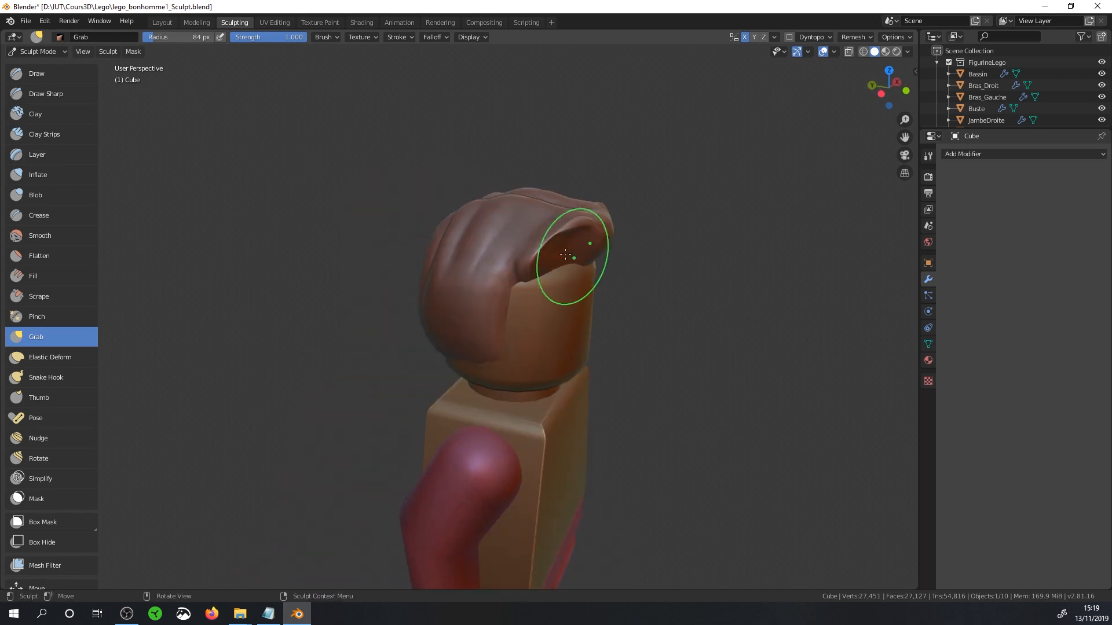
left_click(869, 37)
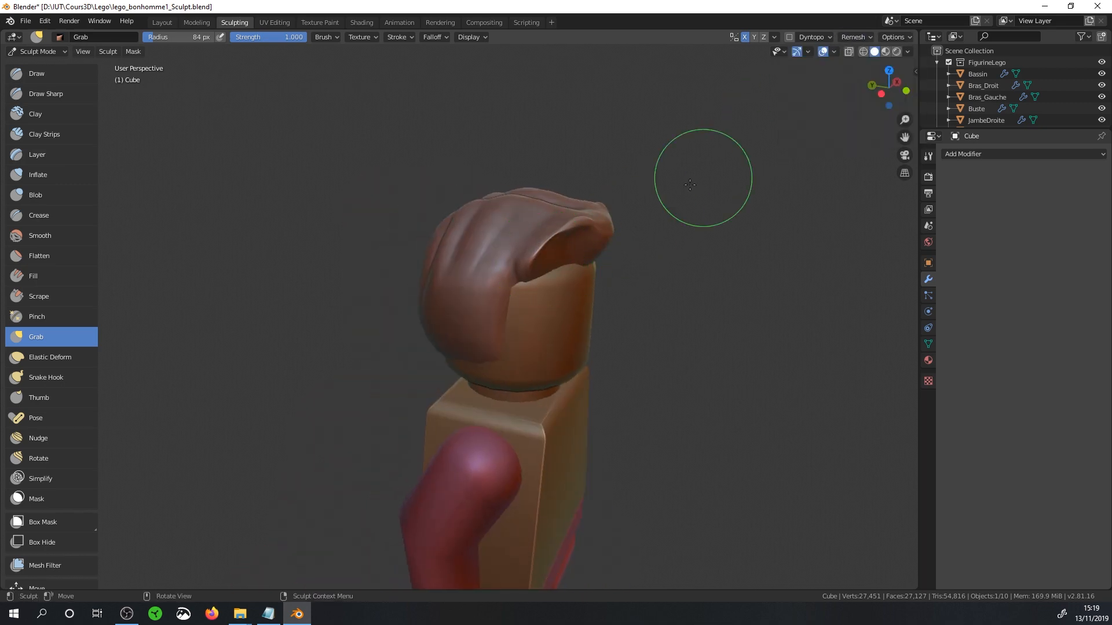
left_click(852, 37)
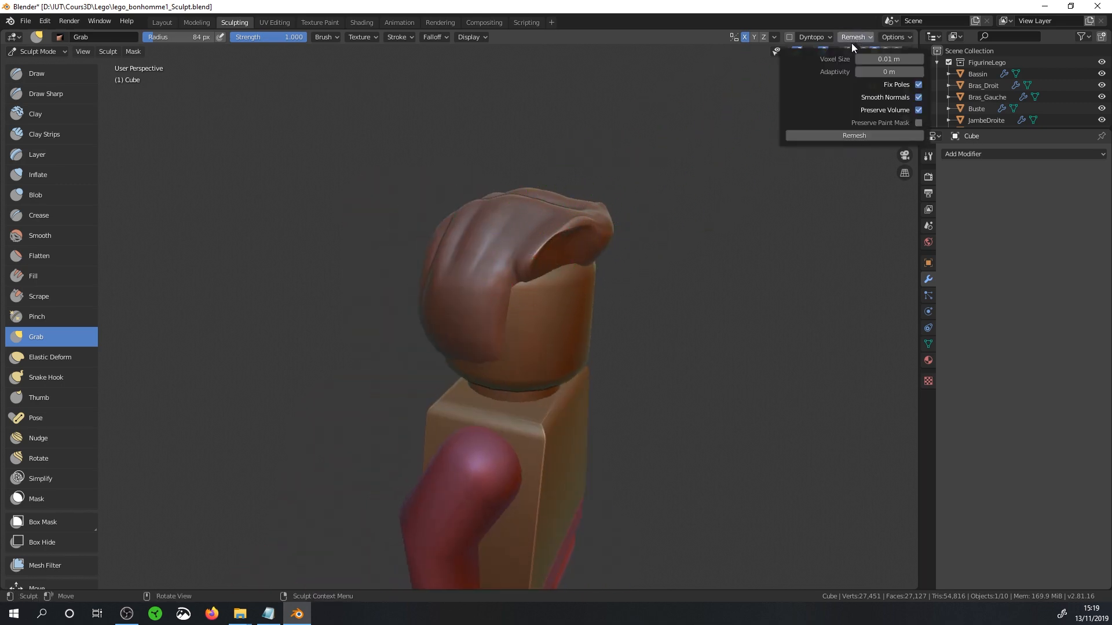
left_click(835, 135)
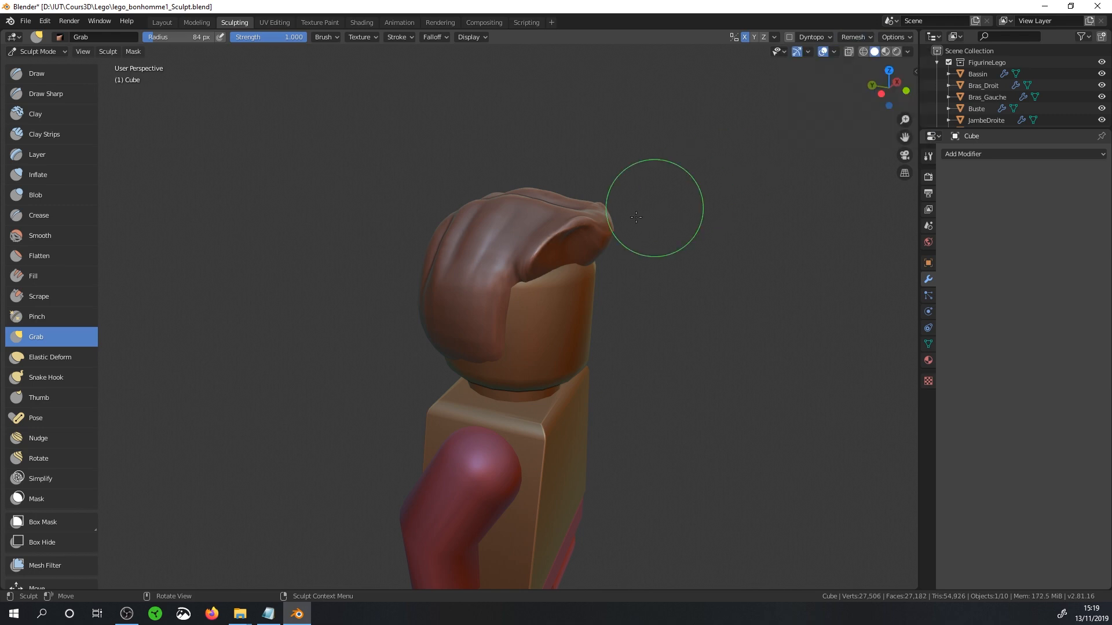
Pull hair locks down over the forehead with the Snake Hook brush at a 58 px radius, and remesh the hair
middle_click_drag(654, 207, 452, 255)
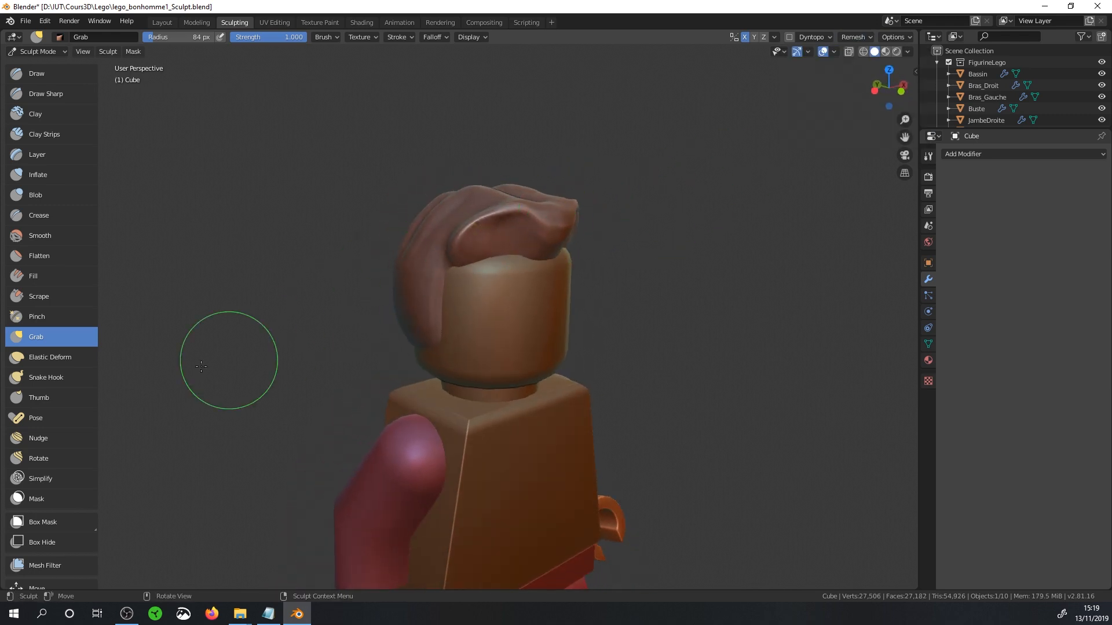
left_click(48, 371)
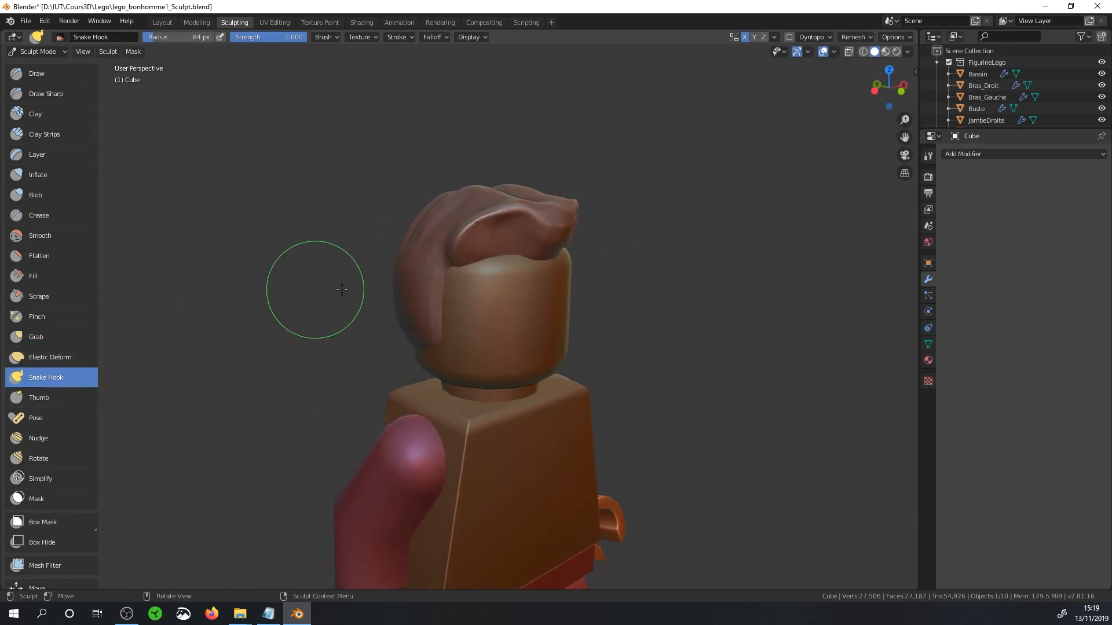
key("f")
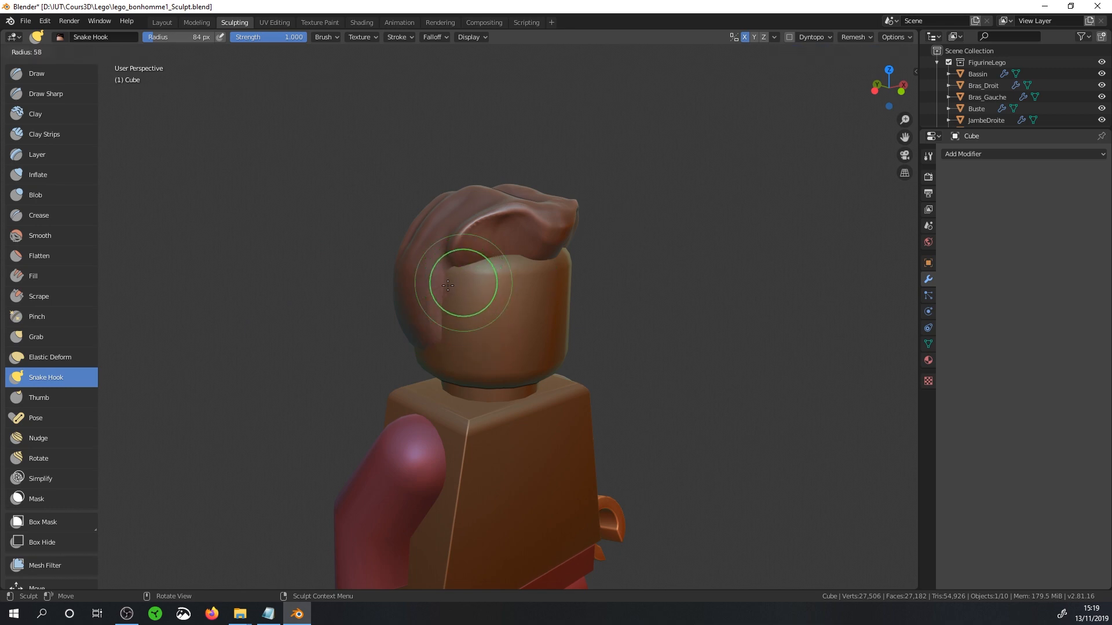
left_click(448, 285)
left_click_drag(463, 250, 474, 290)
mouse_move(542, 224)
middle_mouse_down()
mouse_move(524, 242)
mouse_move(492, 223)
middle_mouse_up()
mouse_move(489, 217)
left_mouse_down()
mouse_move(484, 293)
mouse_move(528, 235)
mouse_move(489, 265)
mouse_move(496, 217)
mouse_move(428, 276)
mouse_move(449, 227)
mouse_move(485, 285)
left_mouse_up()
left_click(854, 36)
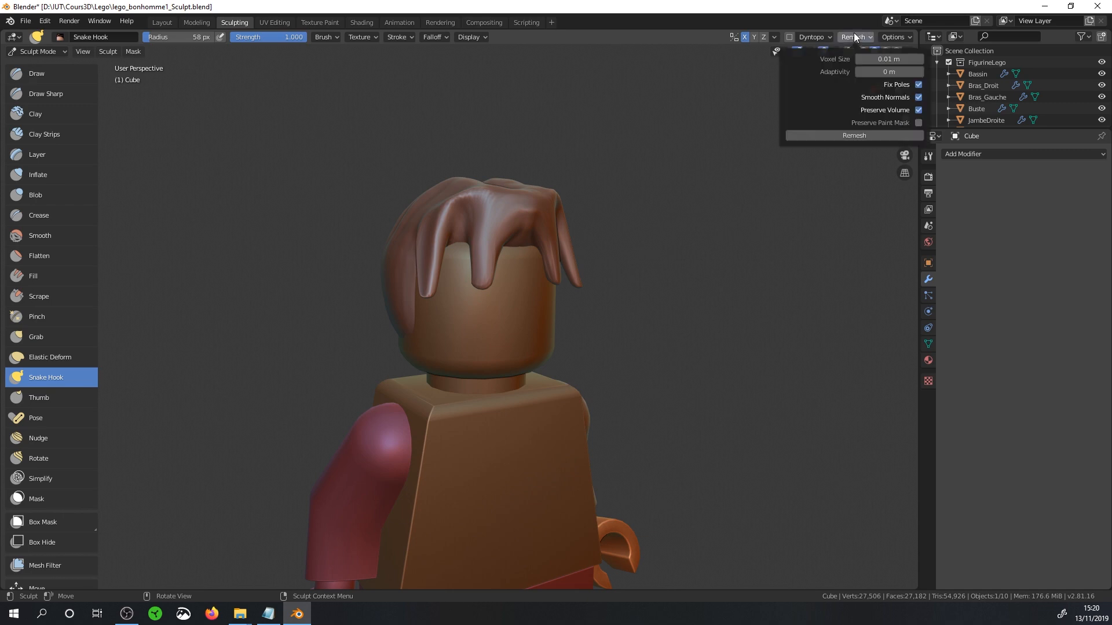
left_click(862, 135)
Adjust the front locks with the Snake Hook brush and reshape the fringe between them with the Grab brush at a 113 px radius
middle_click_drag(761, 164, 497, 224)
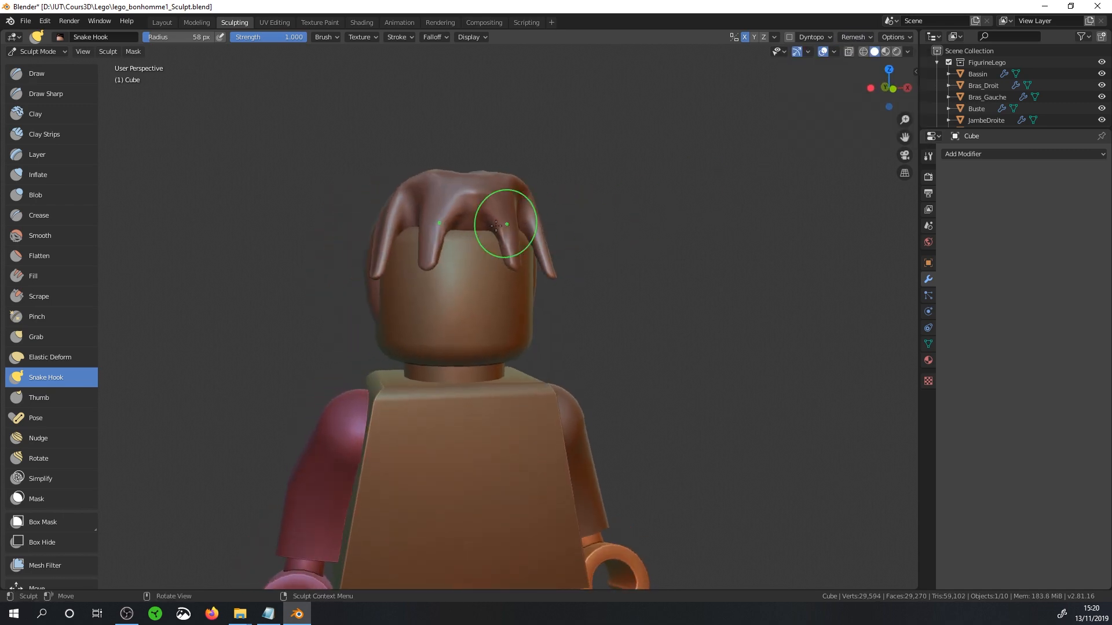
mouse_move(496, 224)
left_mouse_down()
mouse_move(443, 212)
mouse_move(400, 221)
left_mouse_up()
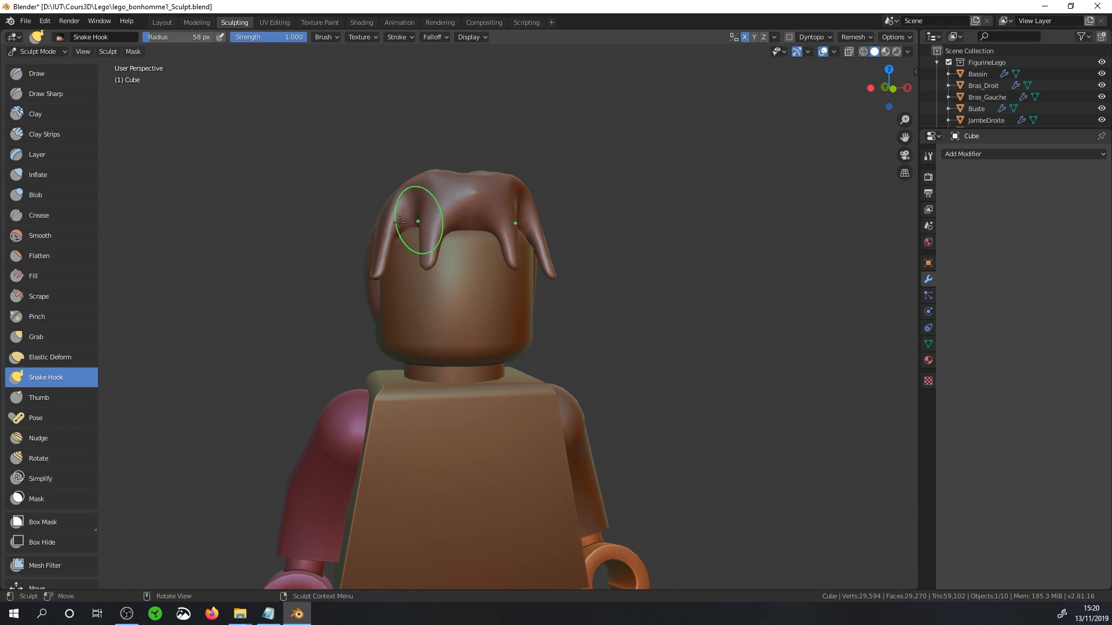
left_click(36, 338)
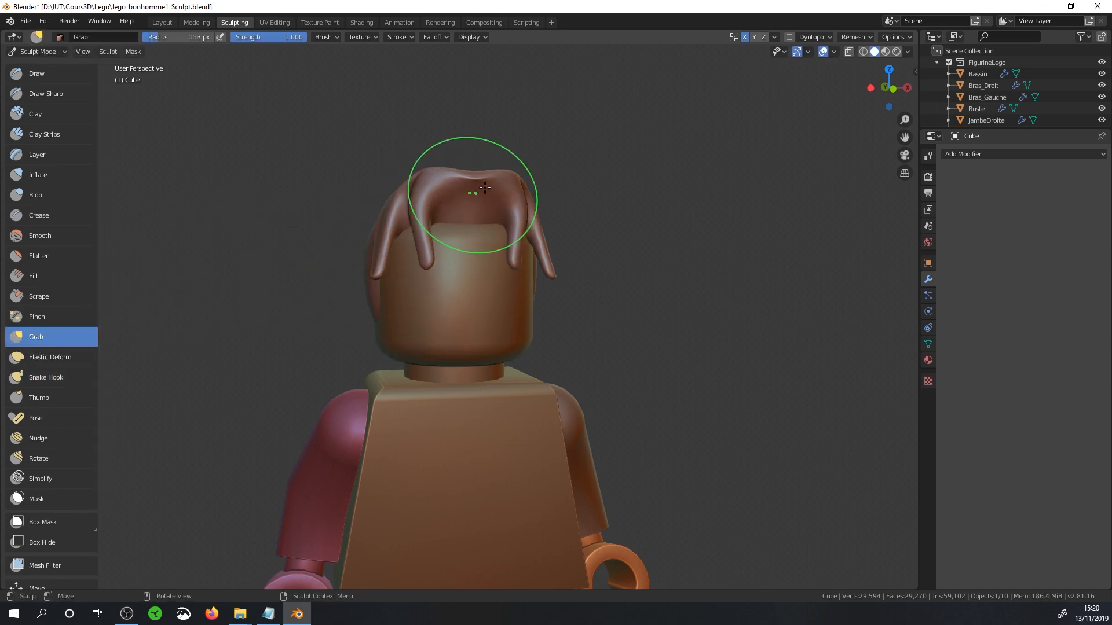
left_click_drag(472, 174, 483, 207)
Sculpt the strands on the side of the hair with the Crease and Inflate brushes at a 62 px radius
left_click(39, 214)
key("f")
left_click(484, 223)
mouse_move(484, 217)
middle_mouse_down()
mouse_move(429, 172)
mouse_move(536, 249)
middle_mouse_up()
left_click_drag(528, 266, 510, 353)
left_click(38, 175)
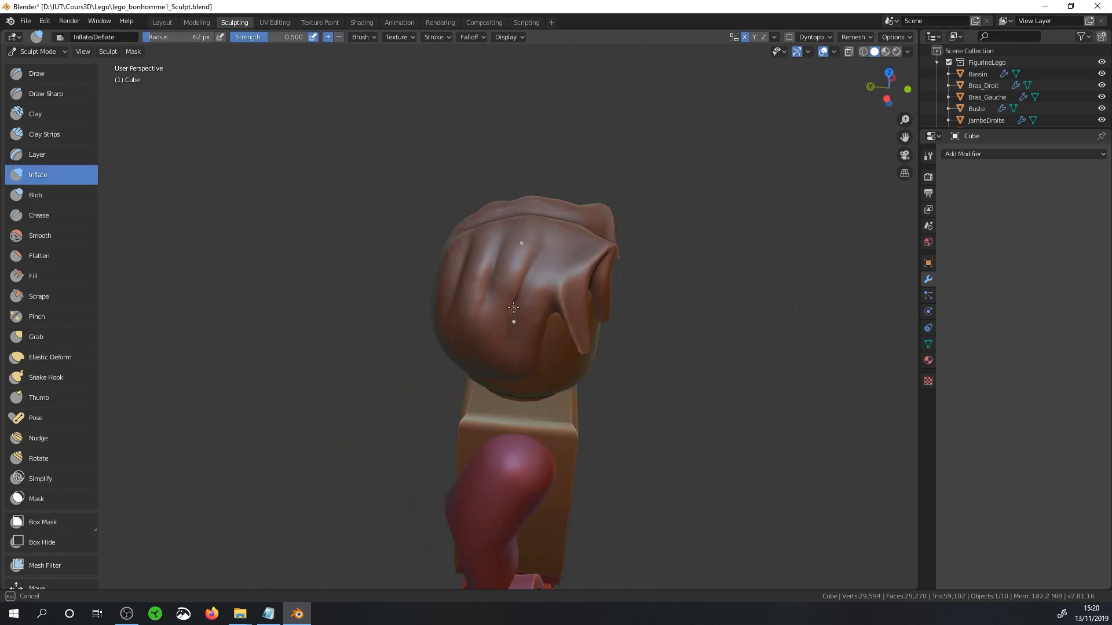
mouse_move(576, 330)
middle_mouse_down()
mouse_move(571, 253)
mouse_move(650, 278)
middle_mouse_up()
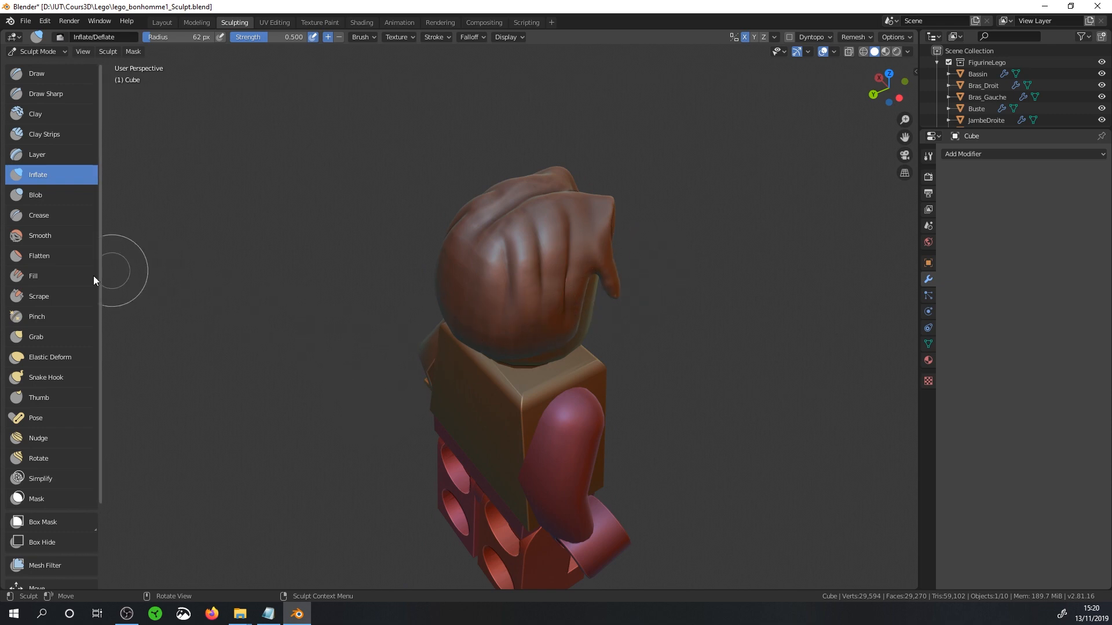
Pull the back of the hair down behind the torso with the Snake Hook brush at a 284 px radius, and remesh at 0.01 m voxel size
left_click(56, 378)
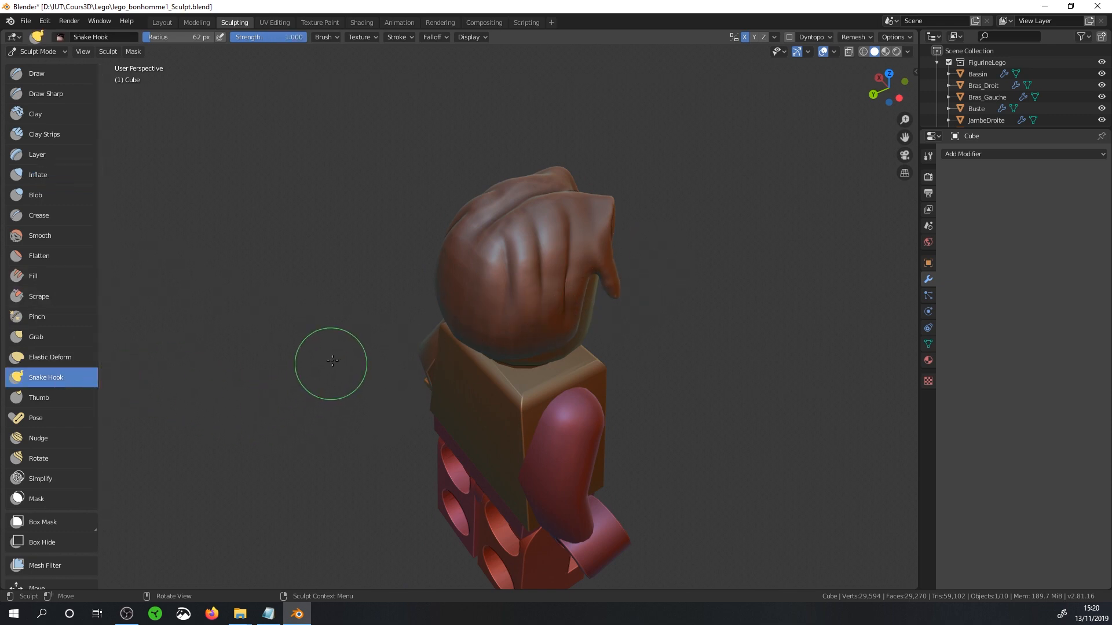
key("f")
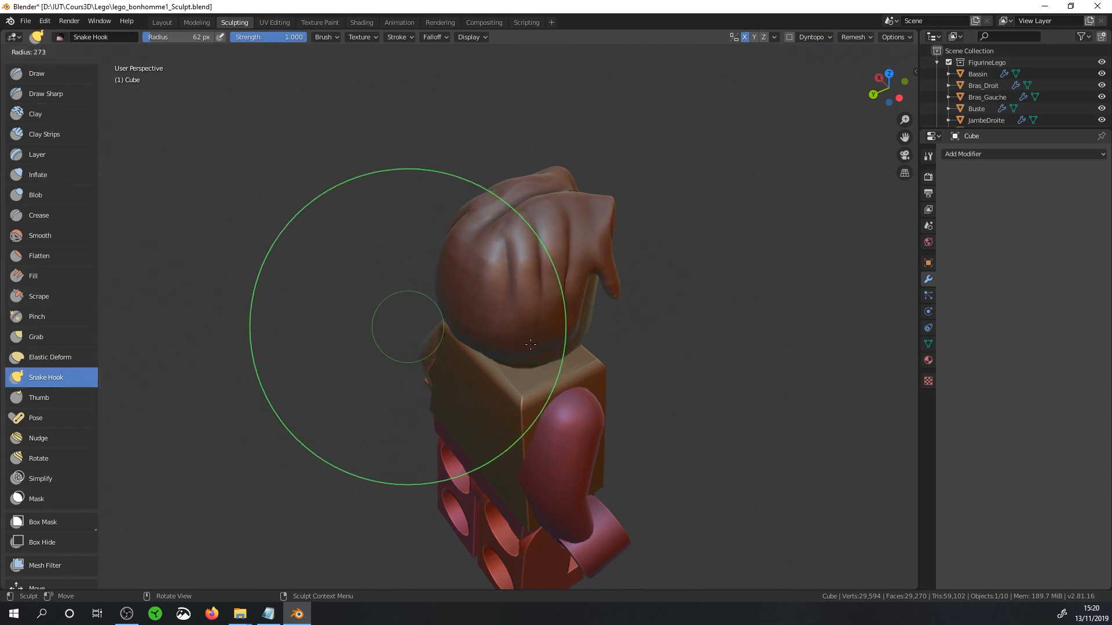
left_click(522, 355)
middle_click_drag(522, 355, 492, 347)
mouse_move(492, 348)
left_mouse_down()
mouse_move(433, 407)
mouse_move(520, 389)
left_mouse_up()
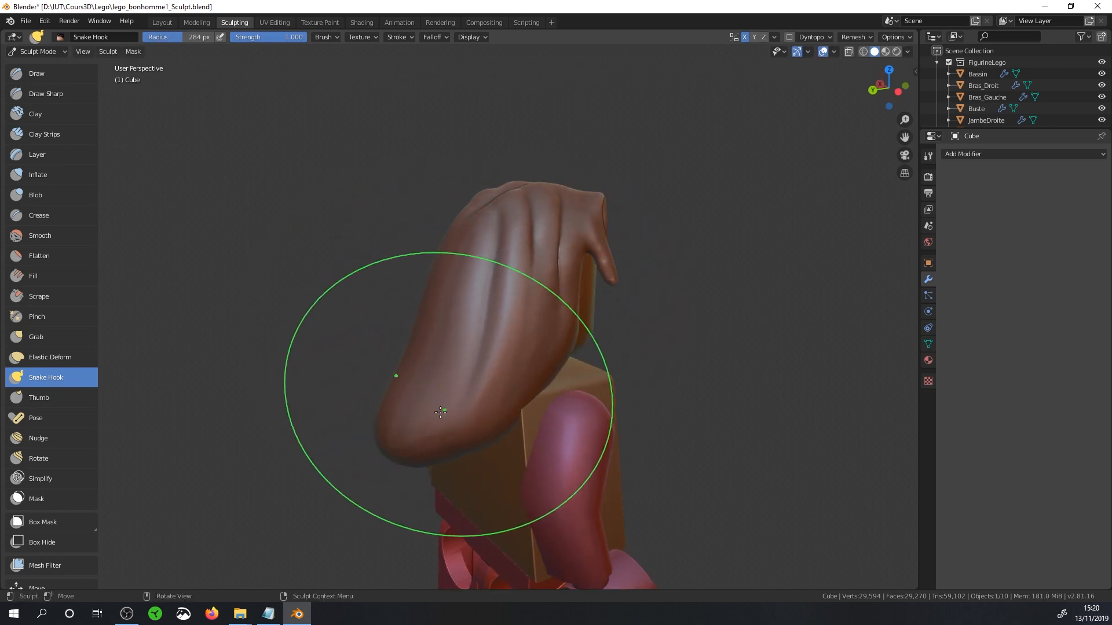
left_click_drag(445, 405, 442, 422)
middle_click_drag(565, 341, 532, 339)
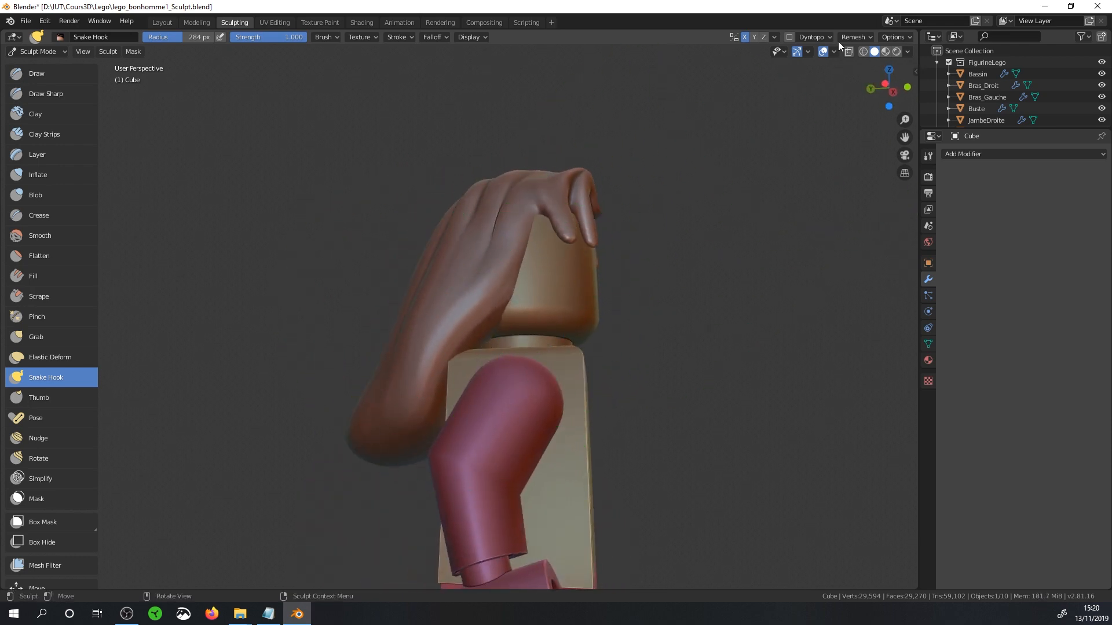
left_click(855, 36)
left_click(854, 135)
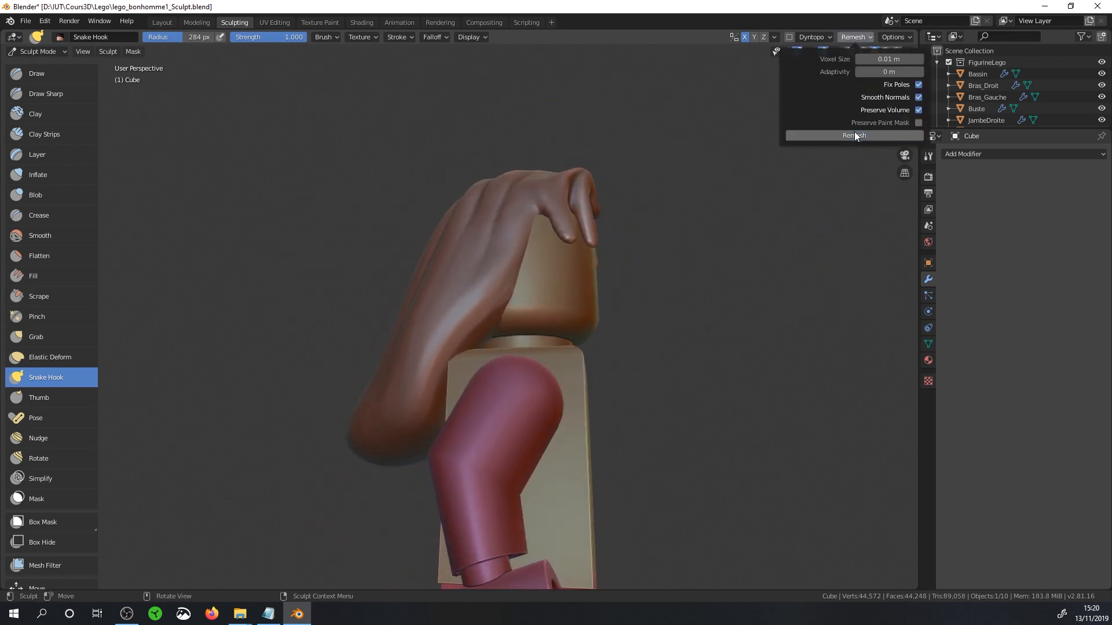
Carve long strand grooves down the back of the hair with the Crease brush at a 98 px radius
middle_click_drag(696, 212, 673, 347)
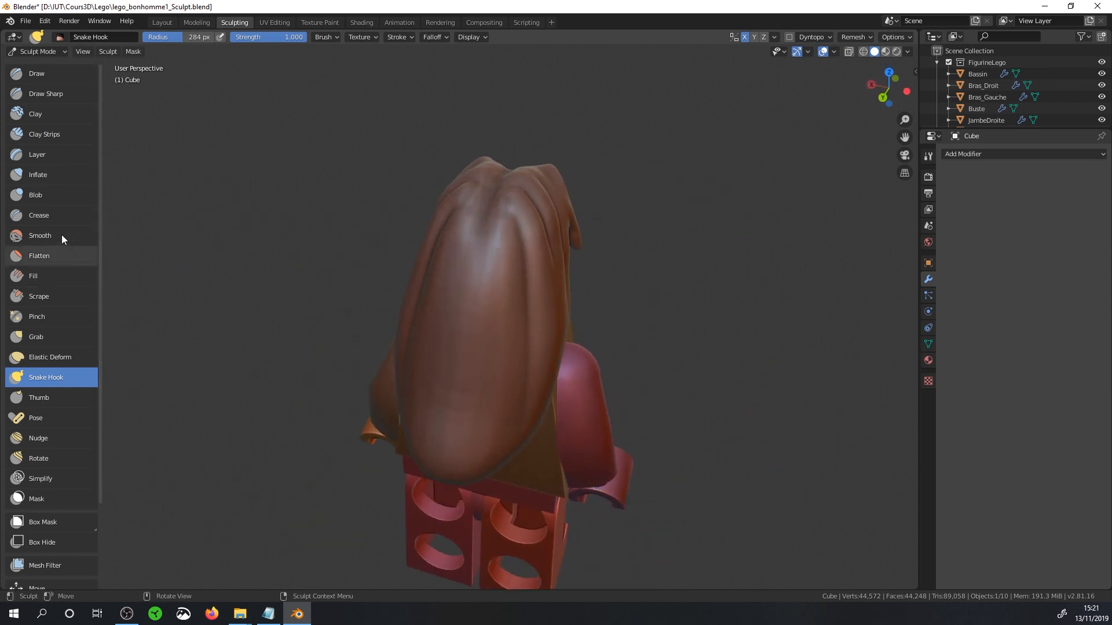
left_click(42, 216)
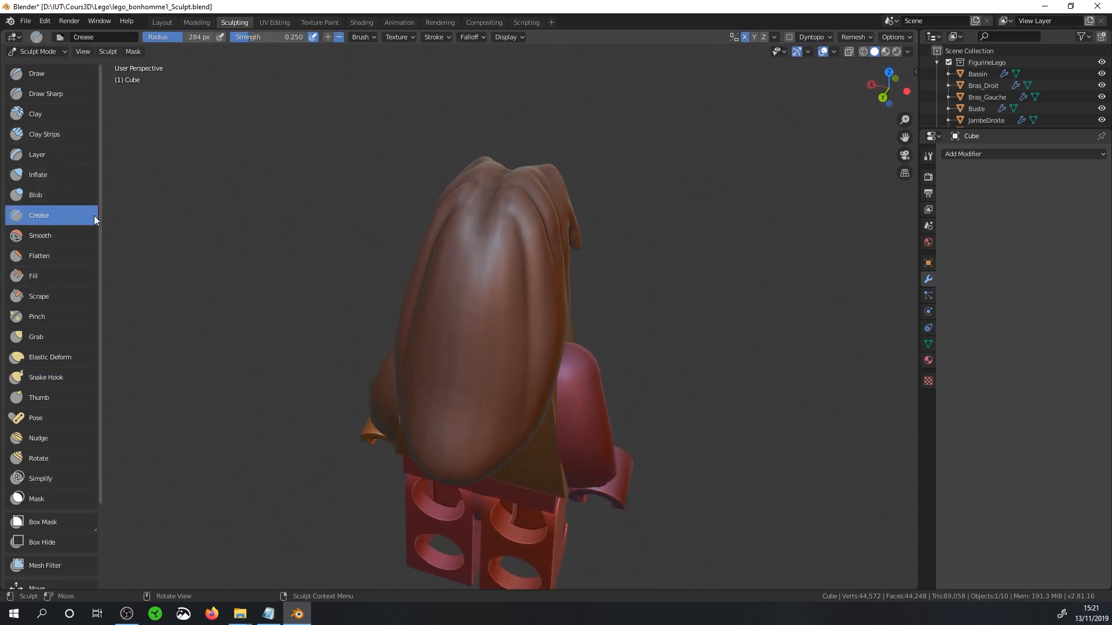
key("f")
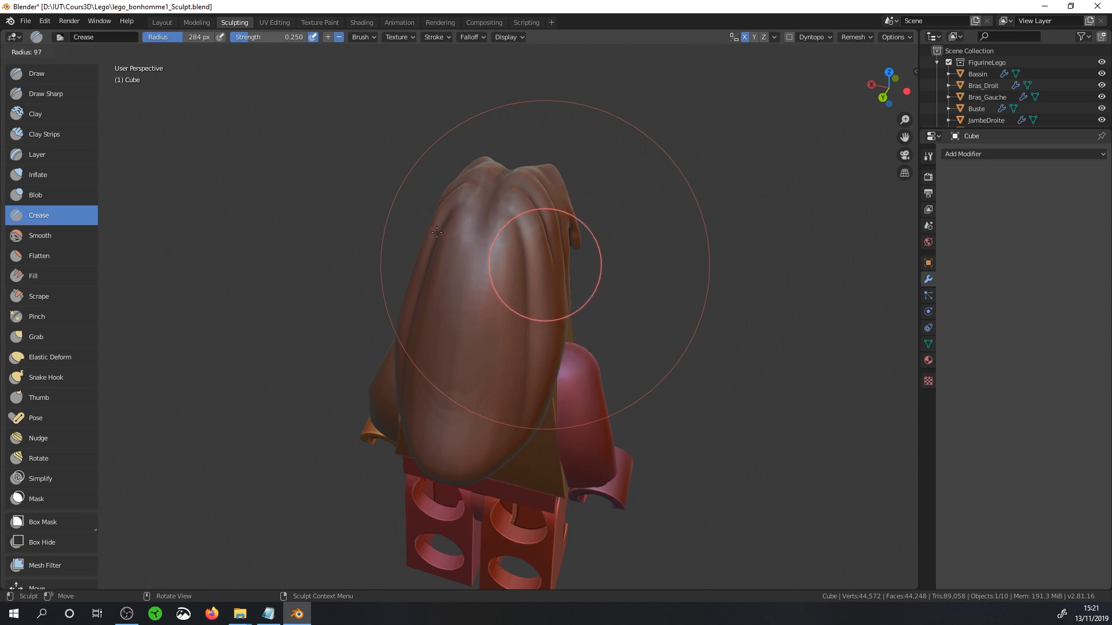
left_click(501, 228)
left_click_drag(508, 248, 499, 285)
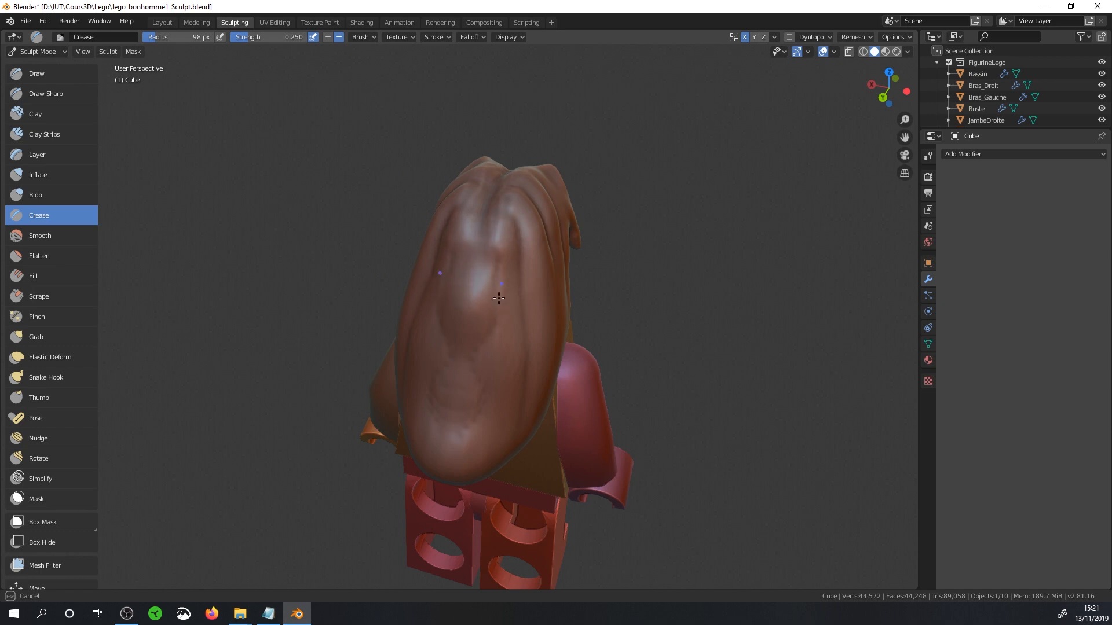
left_click_drag(498, 298, 459, 410)
left_click_drag(542, 260, 480, 324)
Disable X symmetry and pull both lower sides of the back hair outward with the Snake Hook brush at a 131 px radius
middle_click_drag(481, 324, 511, 317)
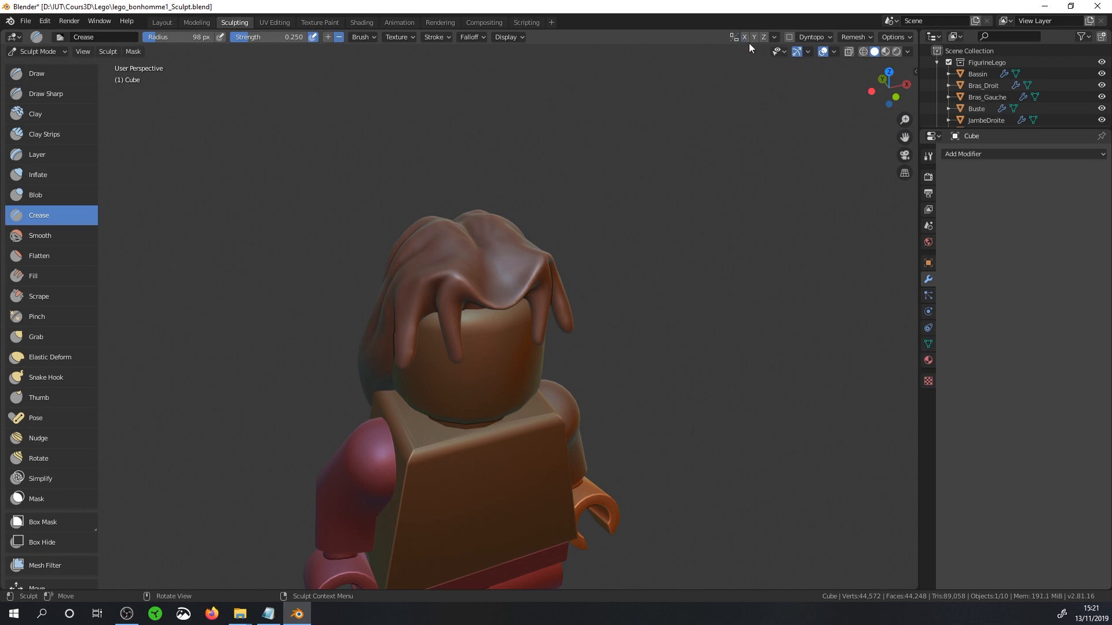
middle_click_drag(494, 322, 595, 335)
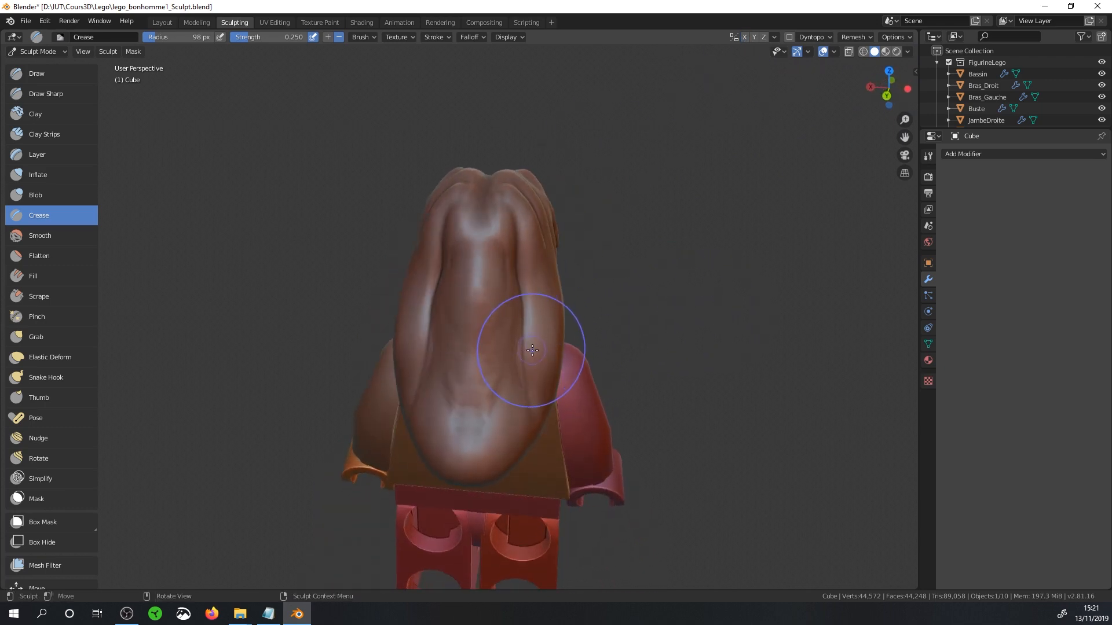
left_click(68, 374)
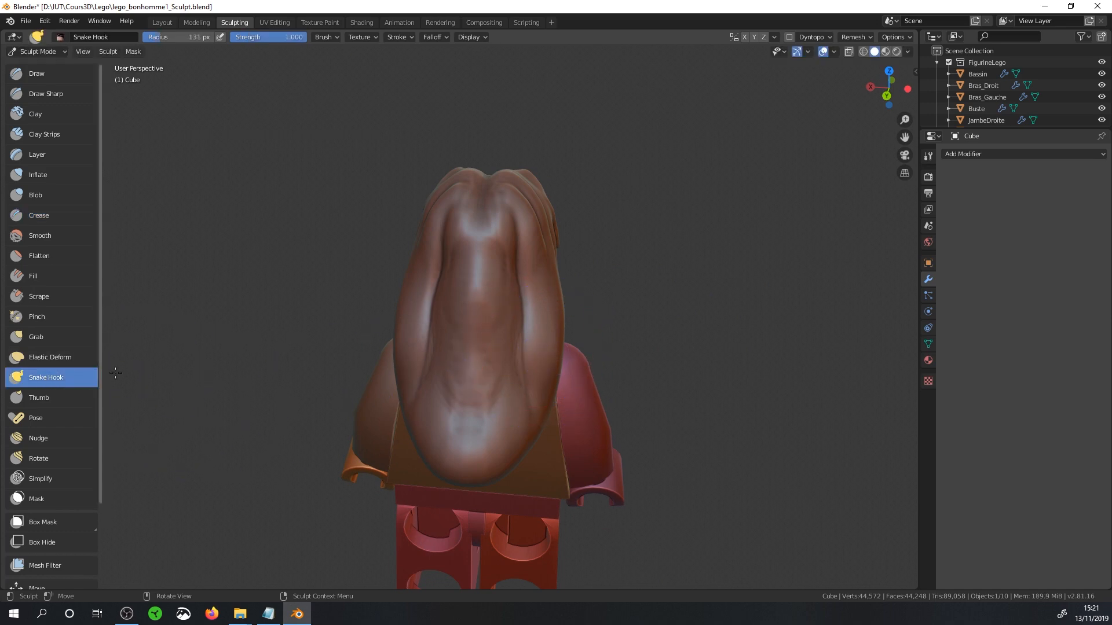
mouse_move(540, 401)
left_mouse_down()
mouse_move(546, 389)
mouse_move(601, 404)
left_mouse_up()
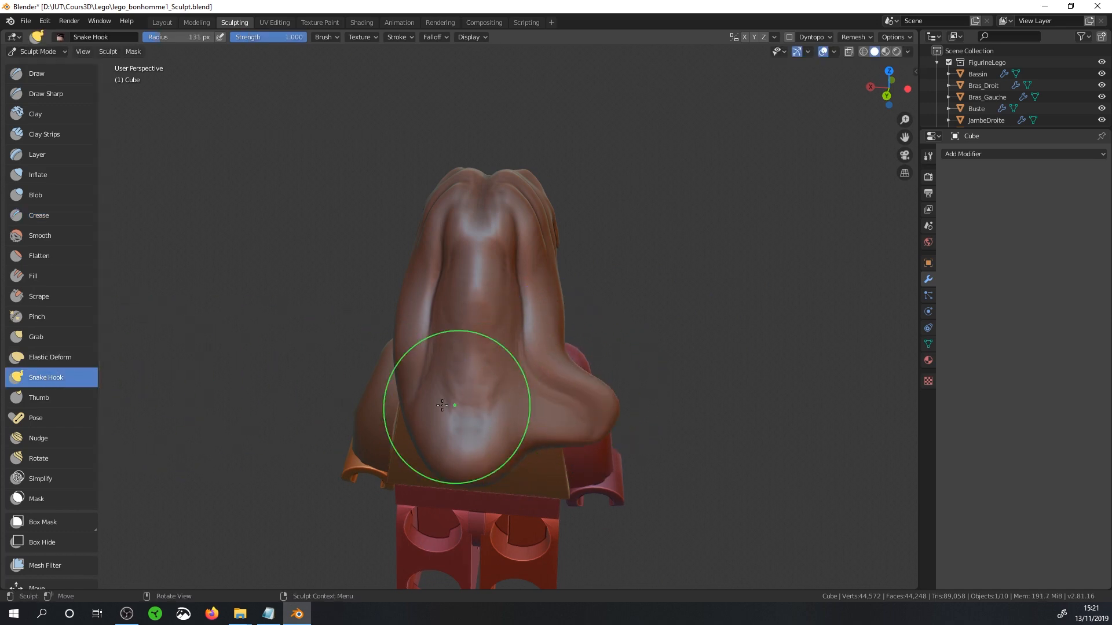
left_click_drag(442, 406, 385, 405)
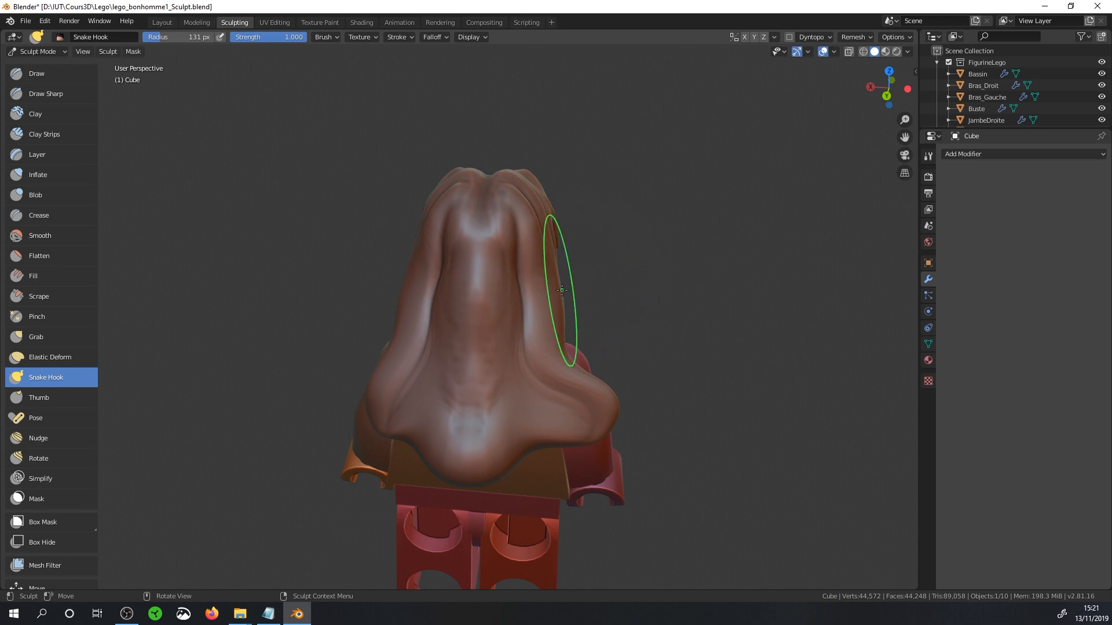
Pull several pointed locks out of the sides and back of the hair with the Snake Hook brush at a 65 px radius
key("f")
left_click(521, 293)
left_click_drag(550, 300, 600, 304)
left_click_drag(588, 301, 610, 295)
left_click_drag(400, 280, 351, 288)
mouse_move(410, 336)
left_mouse_down()
mouse_move(365, 357)
mouse_move(352, 349)
left_mouse_up()
middle_click_drag(573, 327, 494, 323)
left_click_drag(415, 376, 359, 351)
left_click_drag(405, 438, 365, 448)
middle_click_drag(471, 360, 593, 327)
Remesh the hair with its pulled-out locks at 0.01 m voxel size
left_click(852, 38)
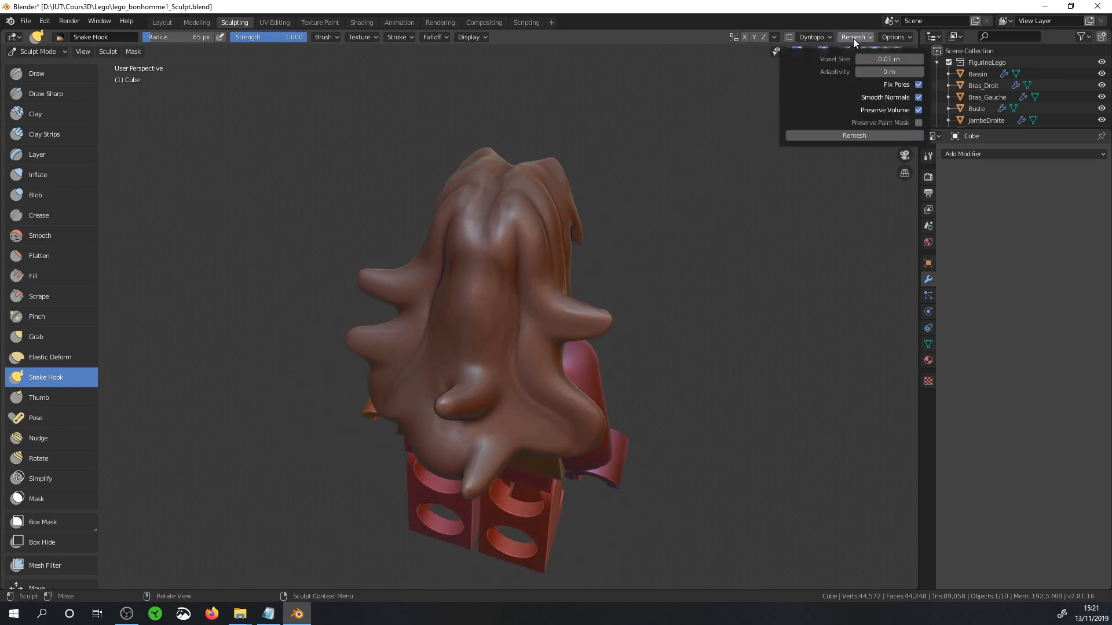
left_click(856, 135)
mouse_move(826, 149)
middle_mouse_down()
mouse_move(450, 276)
mouse_move(469, 266)
middle_mouse_up()
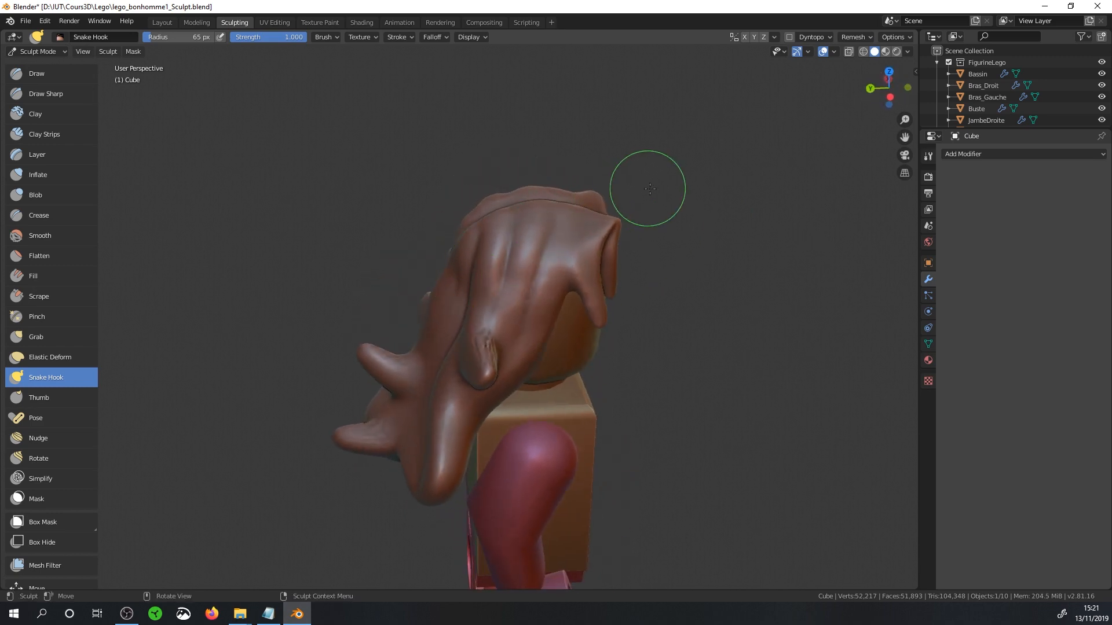
left_click(847, 35)
left_click(856, 134)
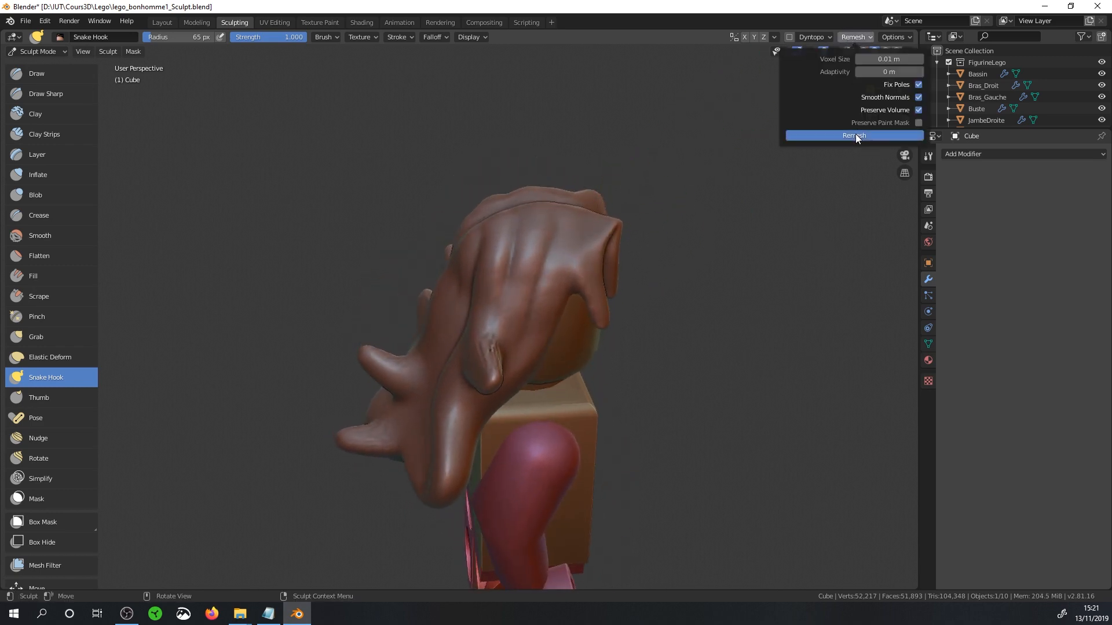
middle_click_drag(502, 332, 422, 379)
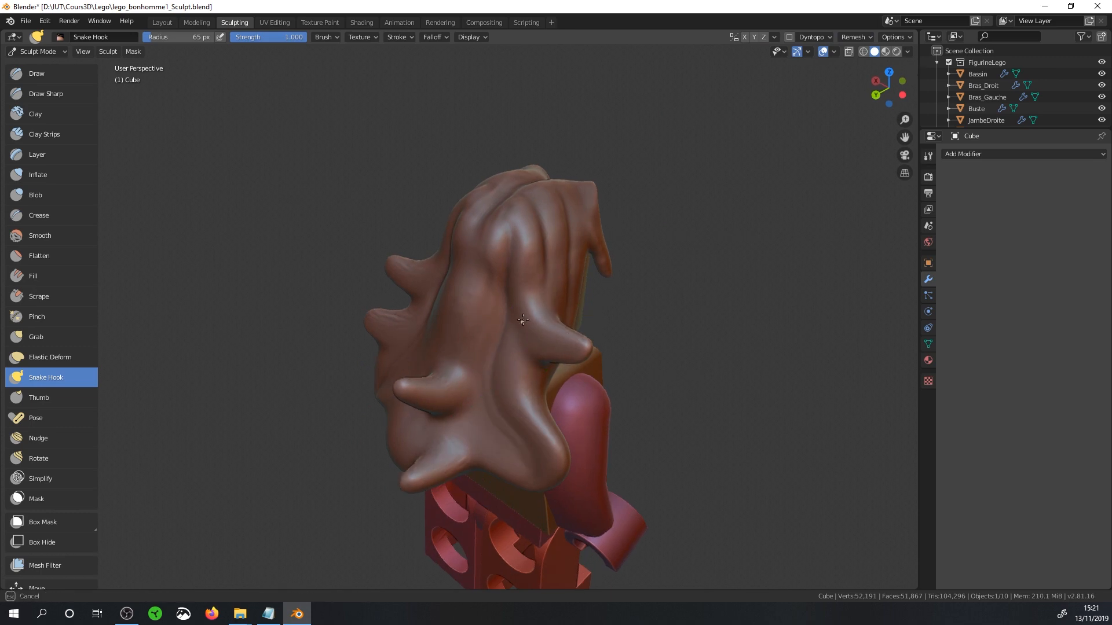
mouse_move(523, 320)
middle_mouse_down()
mouse_move(446, 302)
mouse_move(516, 311)
mouse_move(510, 359)
mouse_move(628, 395)
middle_mouse_up()
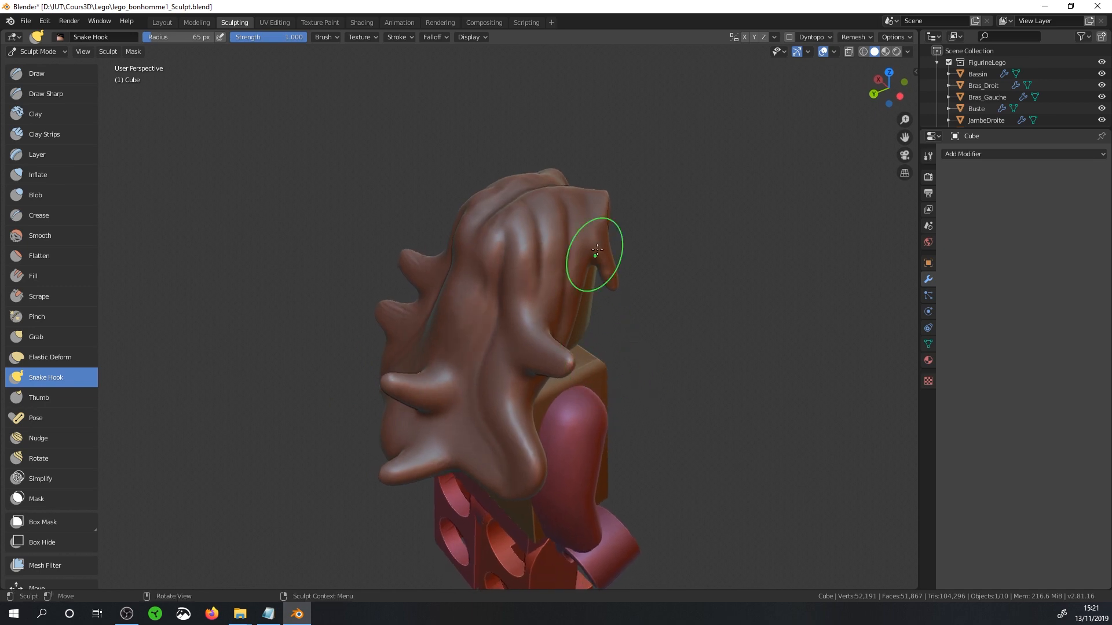
mouse_move(597, 250)
middle_mouse_down()
mouse_move(636, 301)
mouse_move(625, 292)
middle_mouse_up()
right_click(609, 298)
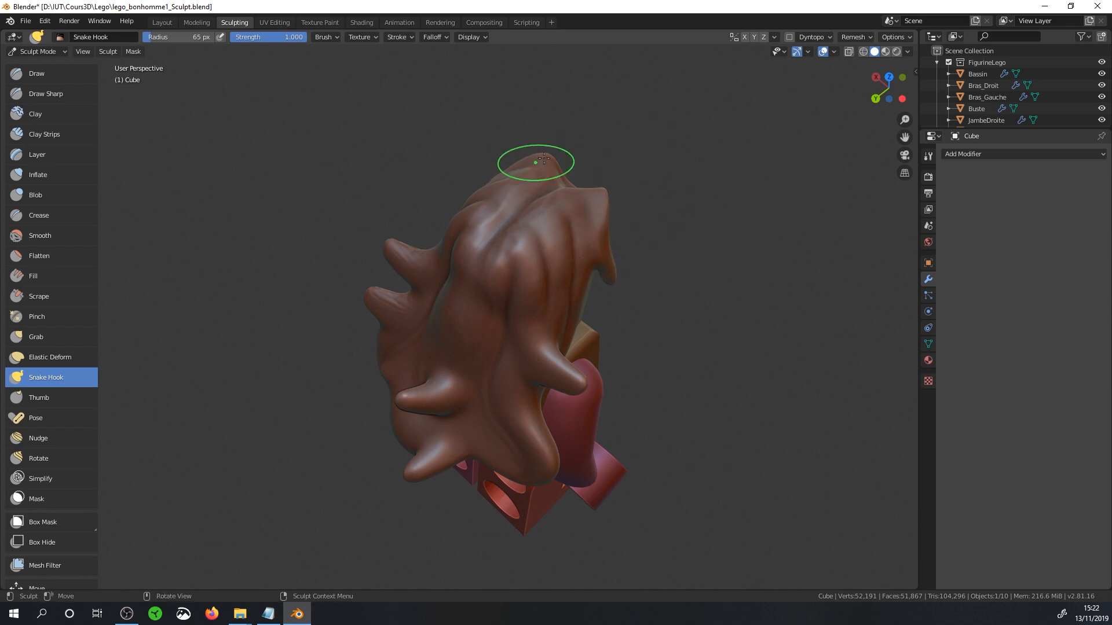
key("ctrl+Tab")
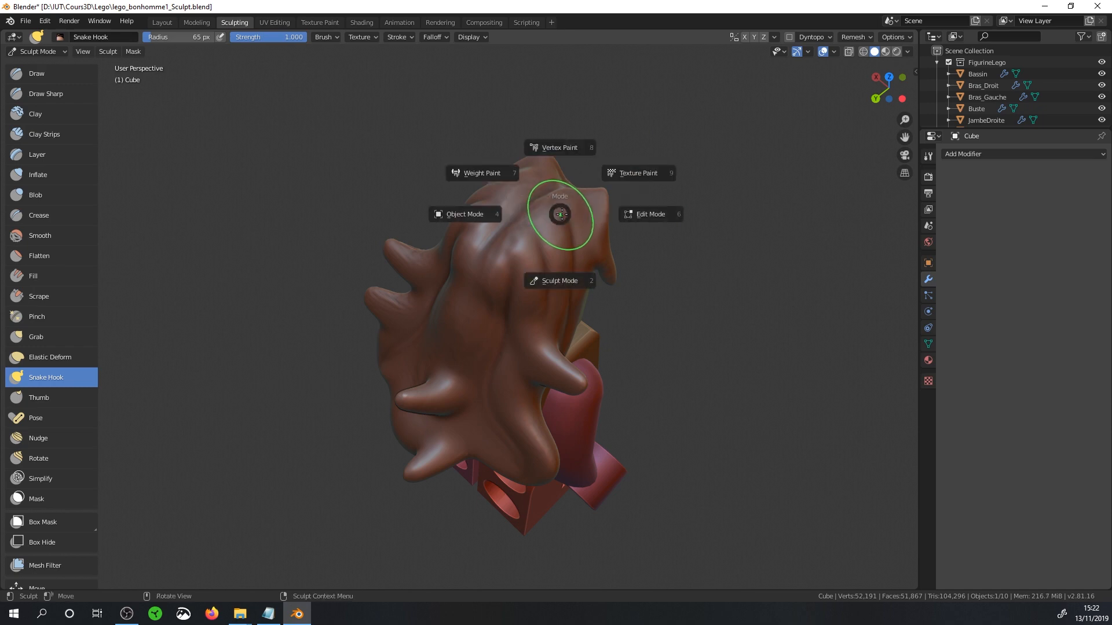
left_click(571, 280)
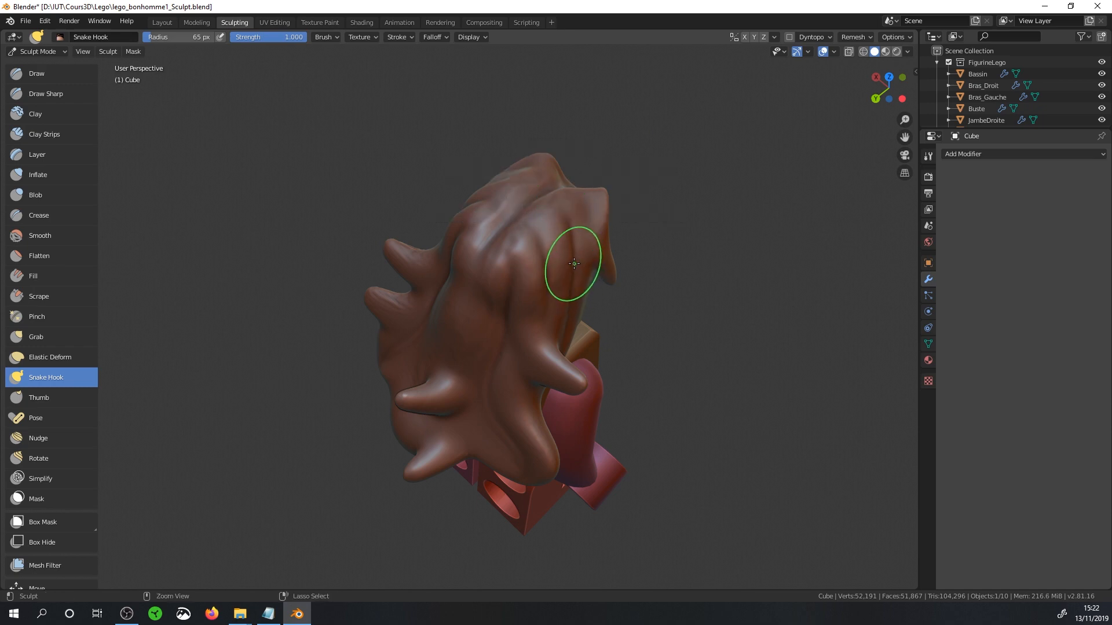
Switch to Object Mode, add a Bezier curve and raise it to the height of the hair
key("ctrl+Tab")
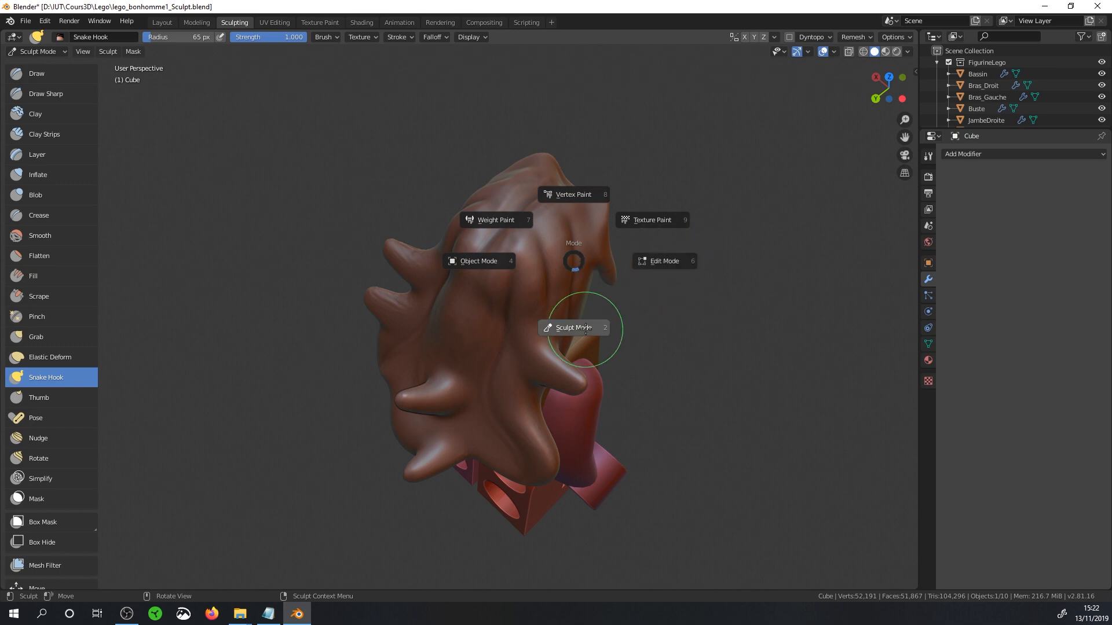
left_click(493, 261)
middle_click_drag(494, 262, 540, 270)
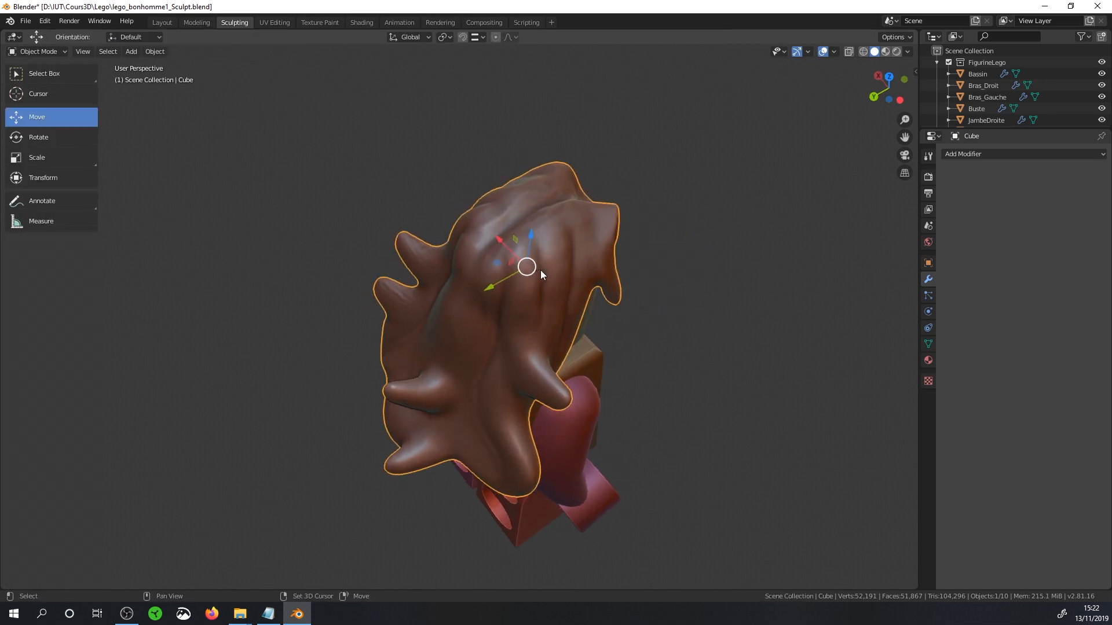
key("shift+a")
mouse_move(544, 266)
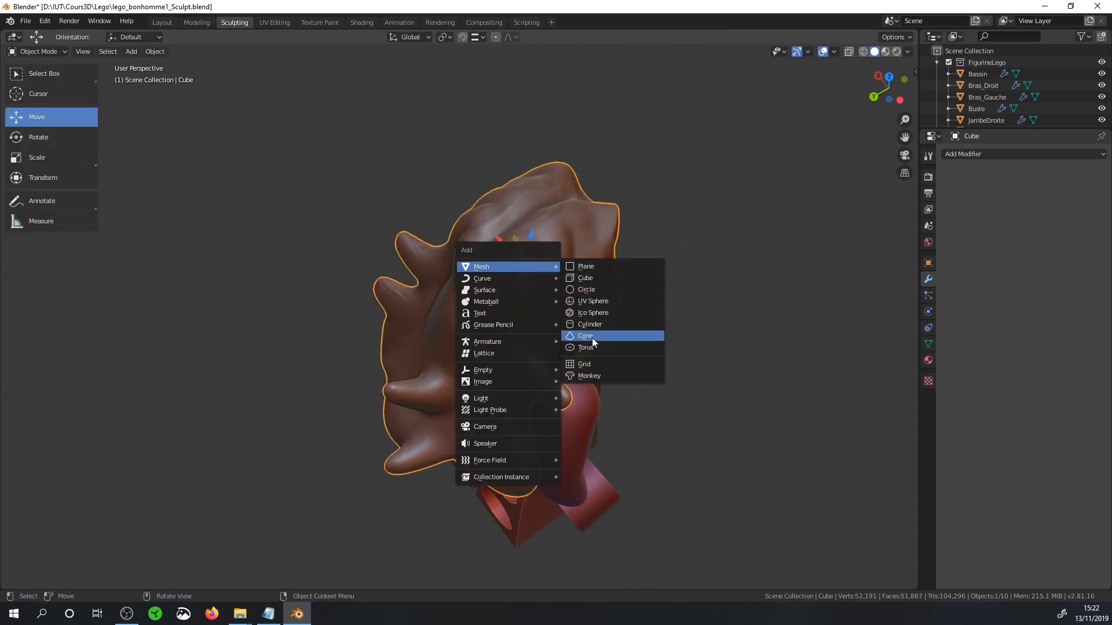
mouse_move(561, 303)
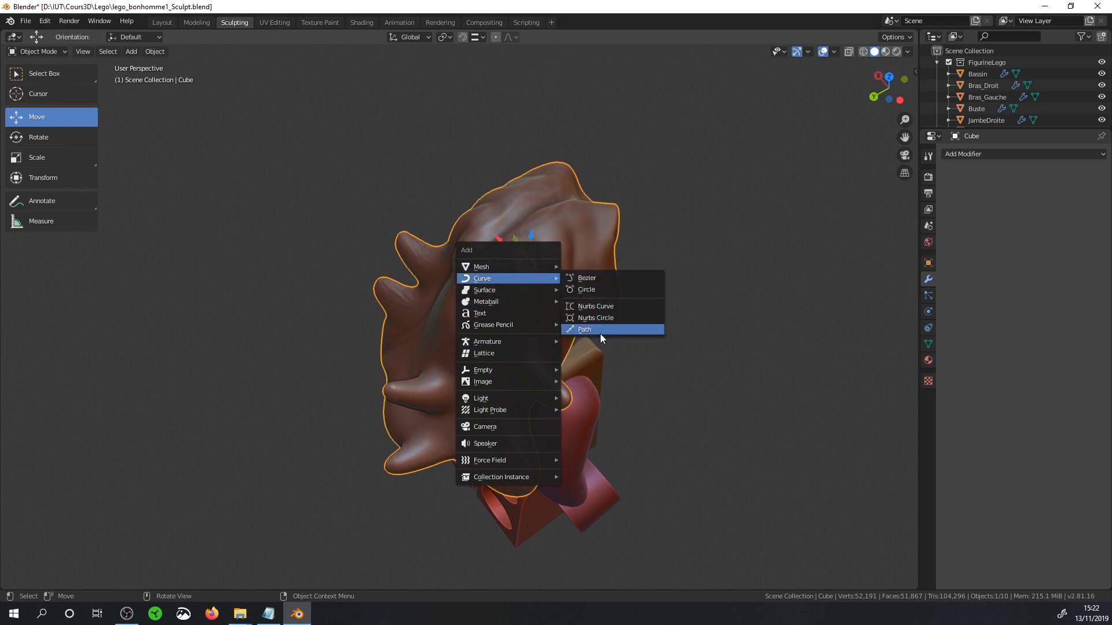
left_click(599, 276)
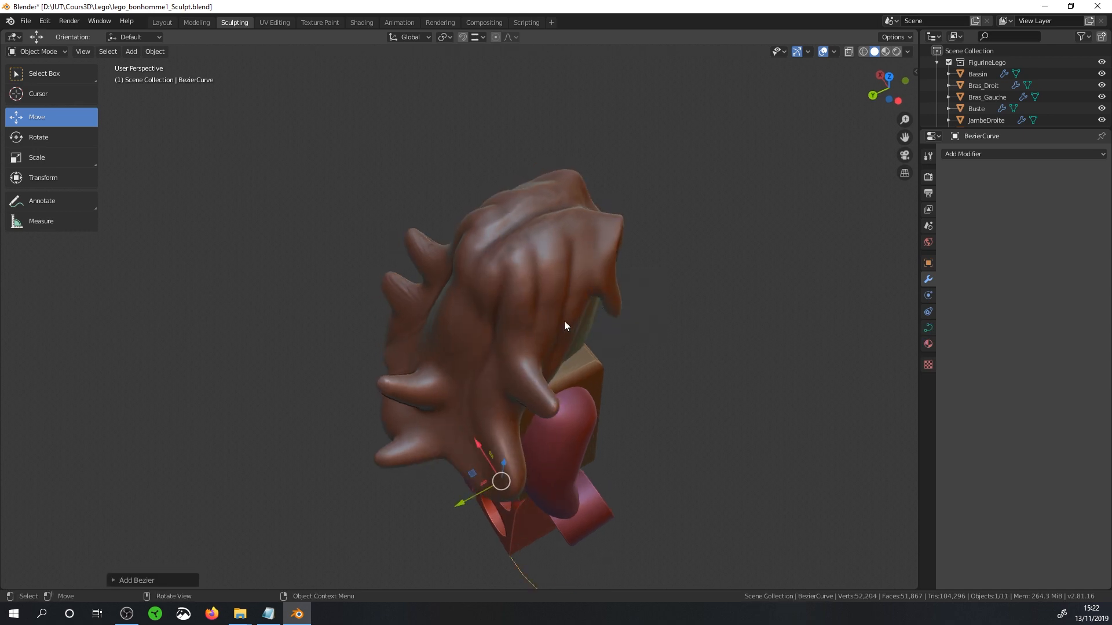
left_click_drag(502, 468, 536, 217)
middle_click_drag(538, 217, 584, 281)
In Edit Mode, move one end point of the Bezier curve onto the hair and the other out behind the head
key("Tab")
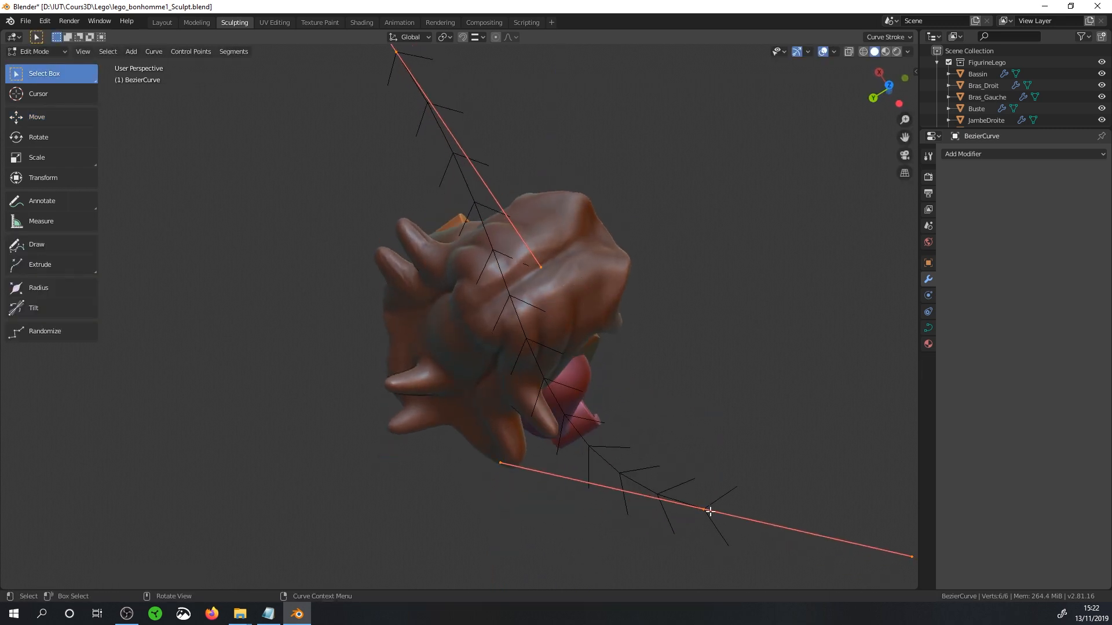
left_click(710, 512)
key("g")
left_click(497, 299)
left_click(396, 53)
key("g")
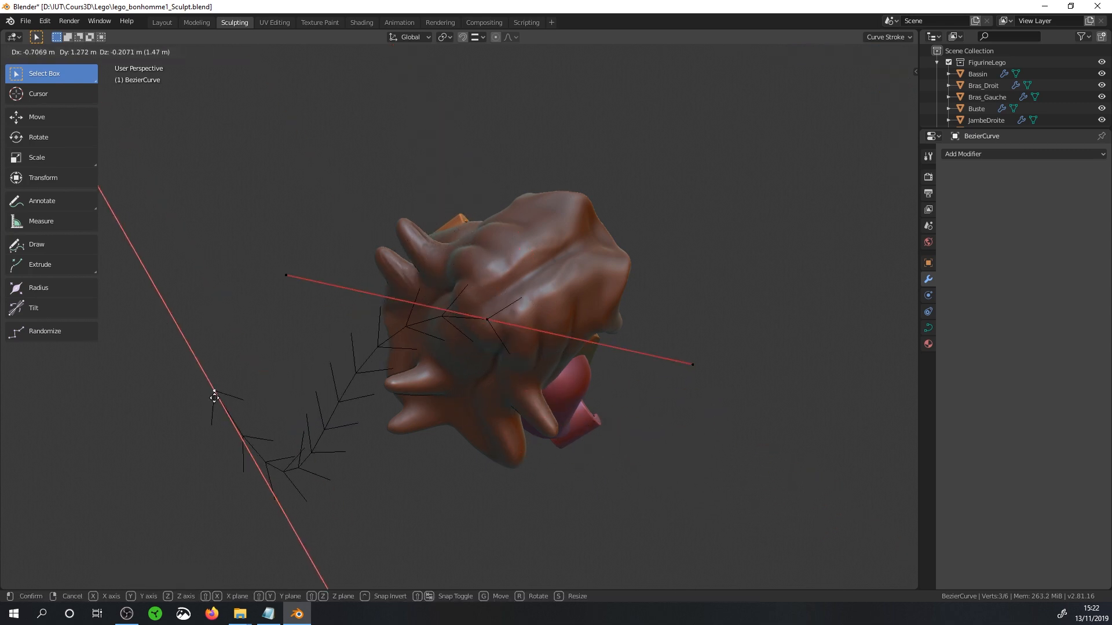
left_click(214, 398)
Reposition the curve's end point nearest the head so that it sits at the upper back of the hair
left_click(487, 319)
middle_click_drag(487, 319, 492, 199)
key("g")
left_click(507, 252)
middle_click_drag(507, 252, 492, 330)
left_click_drag(445, 324, 480, 309)
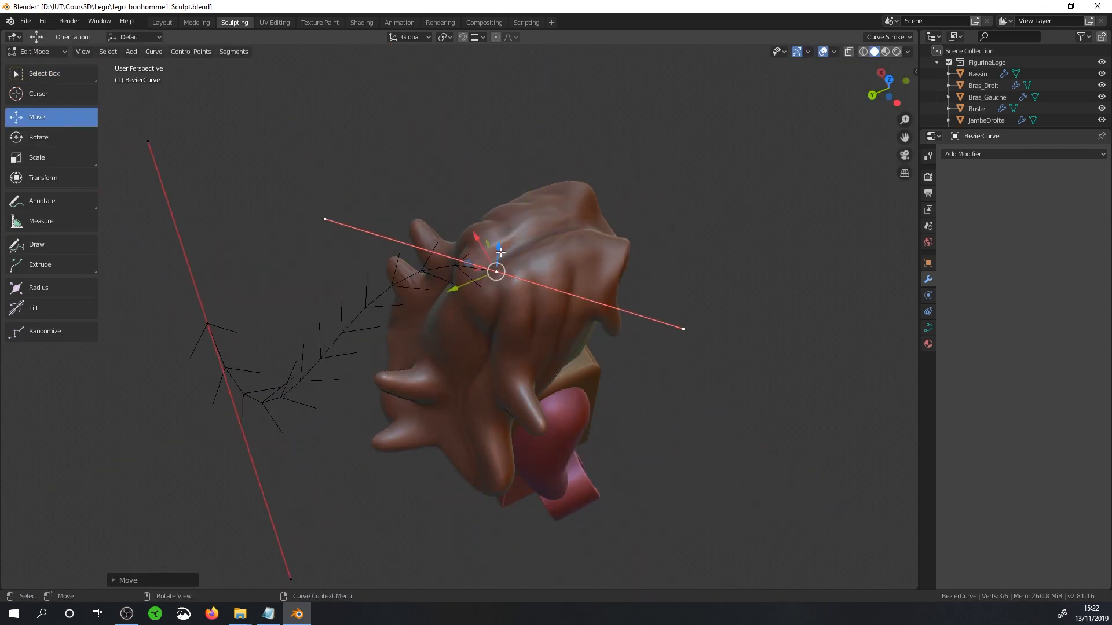
Rotate the strand curve's outer end point behind the head to give the curve a wave, and return to Object Mode
middle_click_drag(500, 253, 490, 200)
left_click(217, 260)
key("r")
left_click(463, 277)
key("Tab")
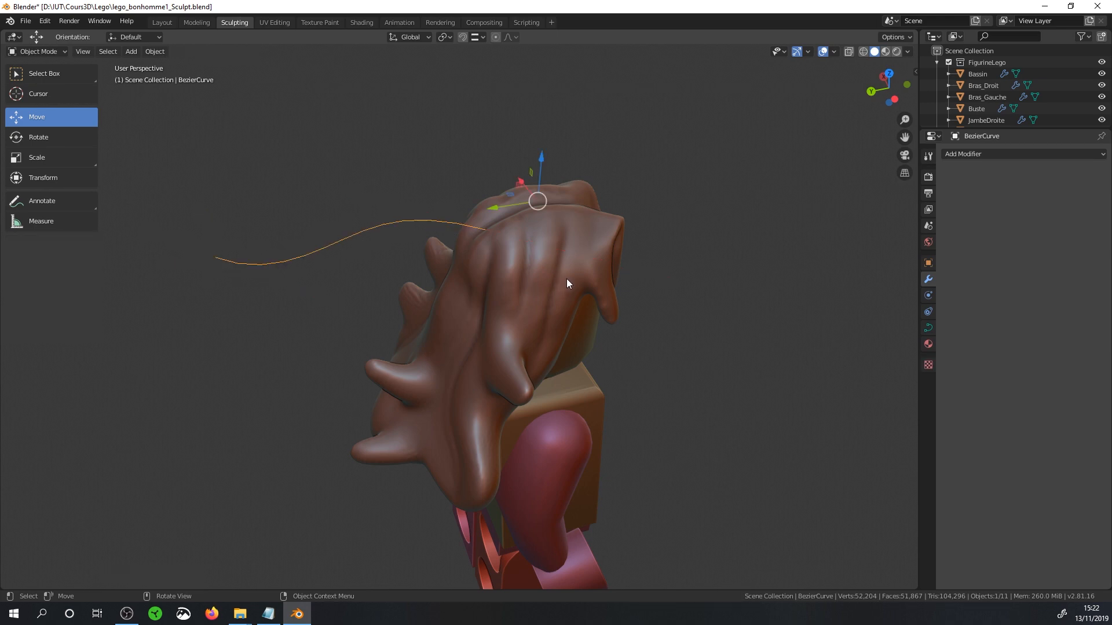
Add a Bezier circle and raise it above the figurine's hair
middle_click_drag(567, 283, 567, 307, "shift")
key("shift+a")
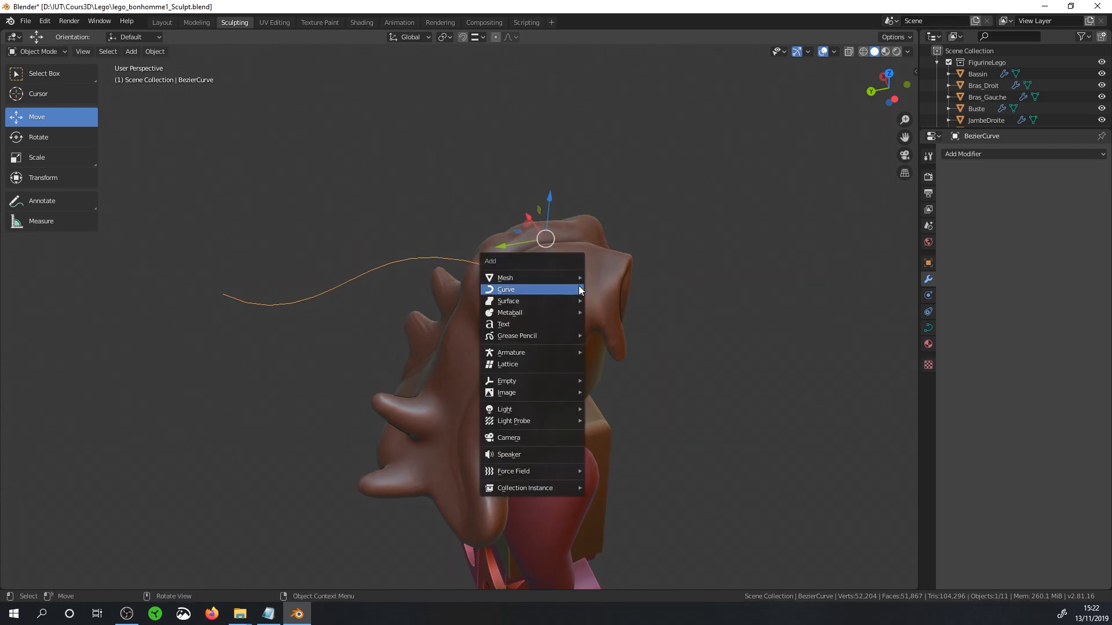
mouse_move(571, 279)
left_click(620, 301)
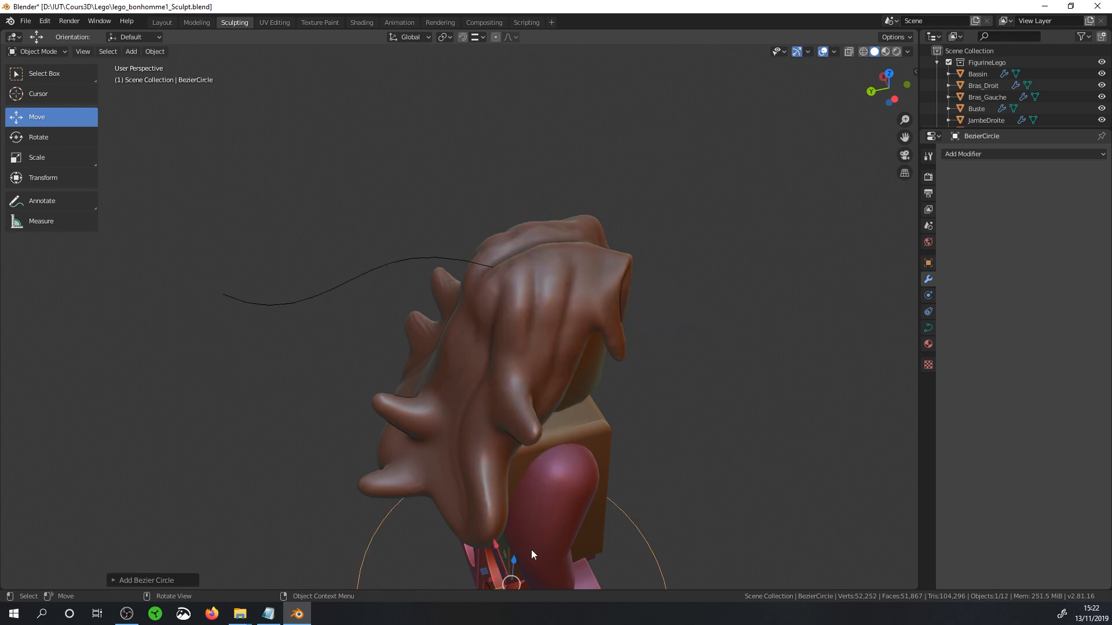
left_click_drag(513, 564, 550, 125)
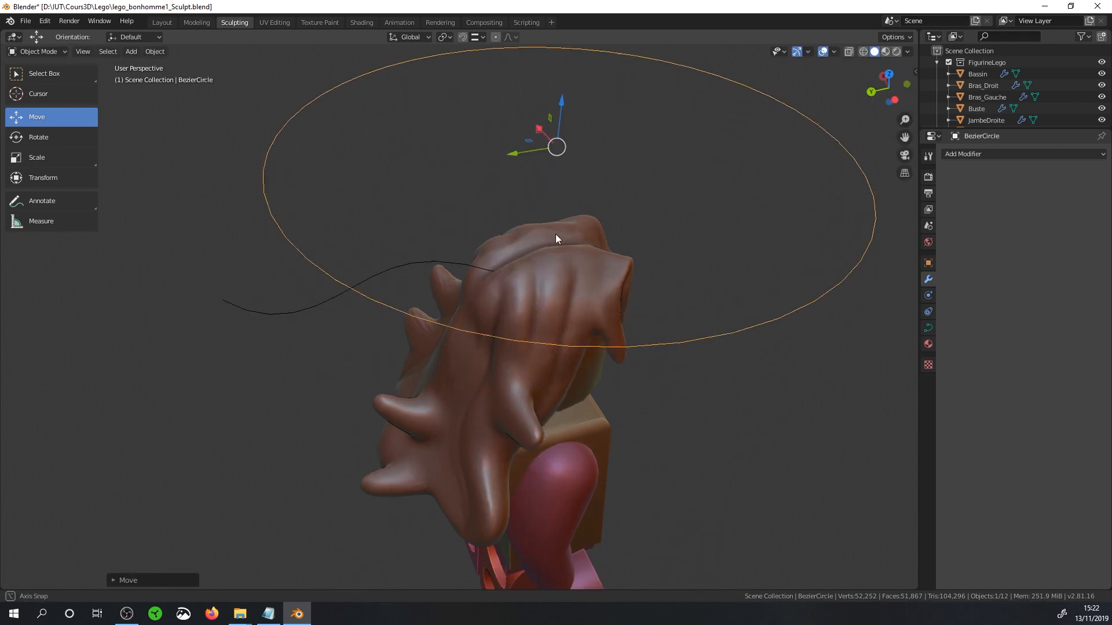
In Edit Mode, scale all points of the Bezier circle down to about the width of the head
middle_click_drag(555, 234, 564, 244)
key("Tab")
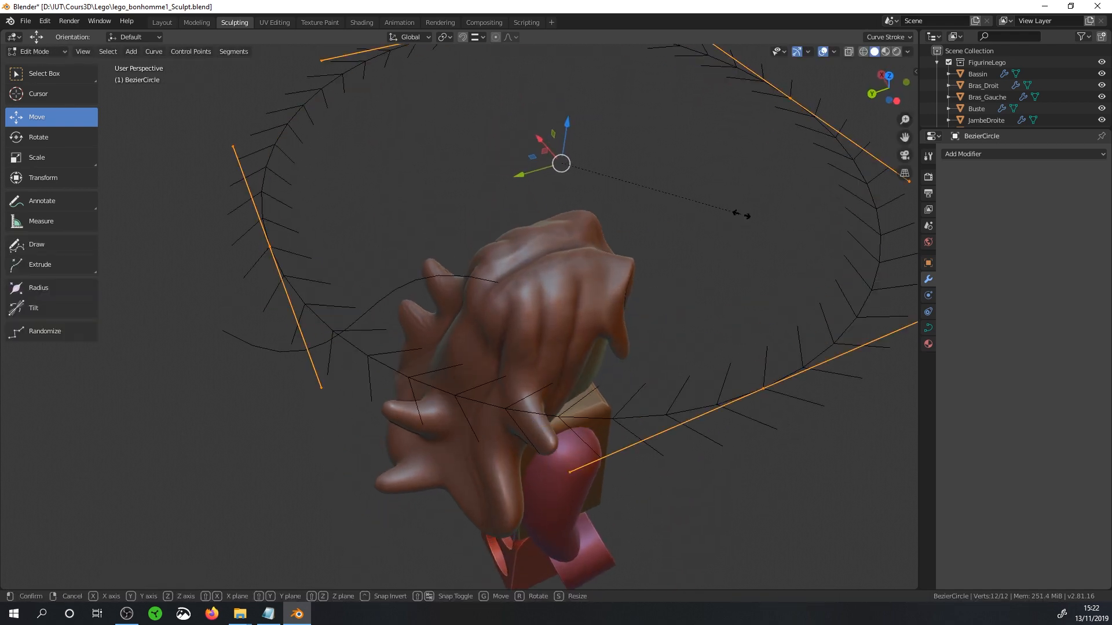
key("s")
left_click(604, 207)
key("Tab")
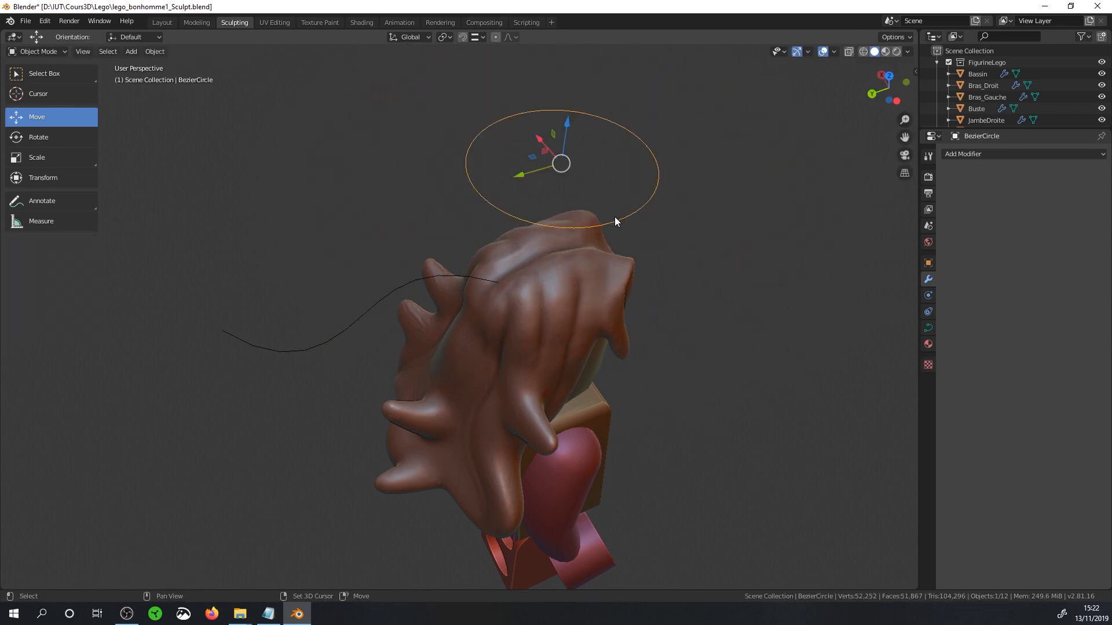
Add a second Bezier curve and raise it above the top of the head
key("shift+a")
mouse_move(614, 216)
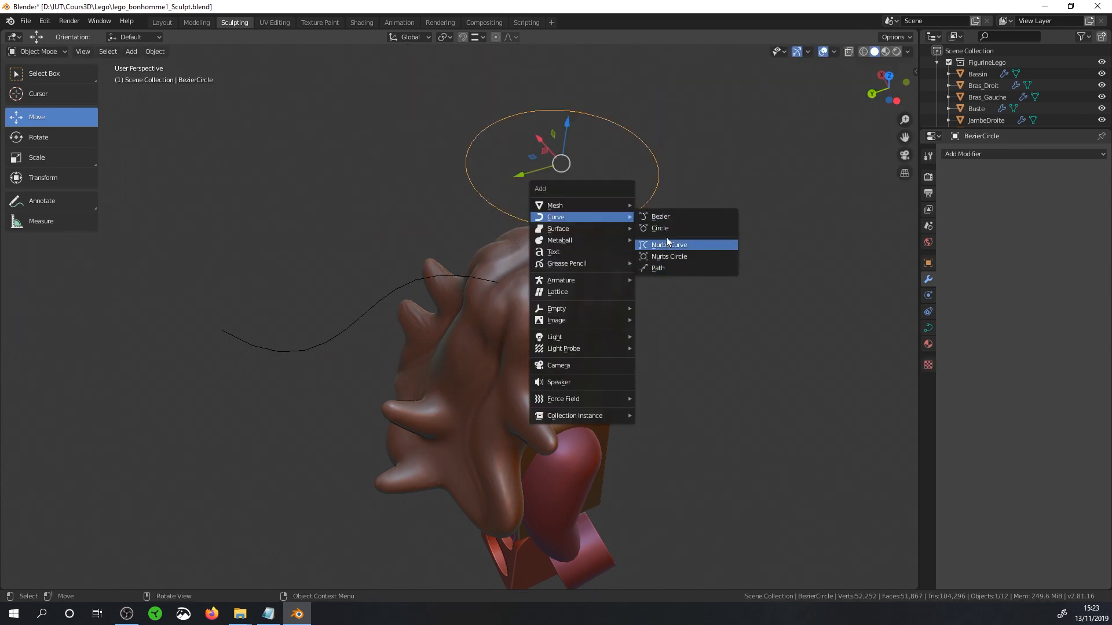
left_click(673, 220)
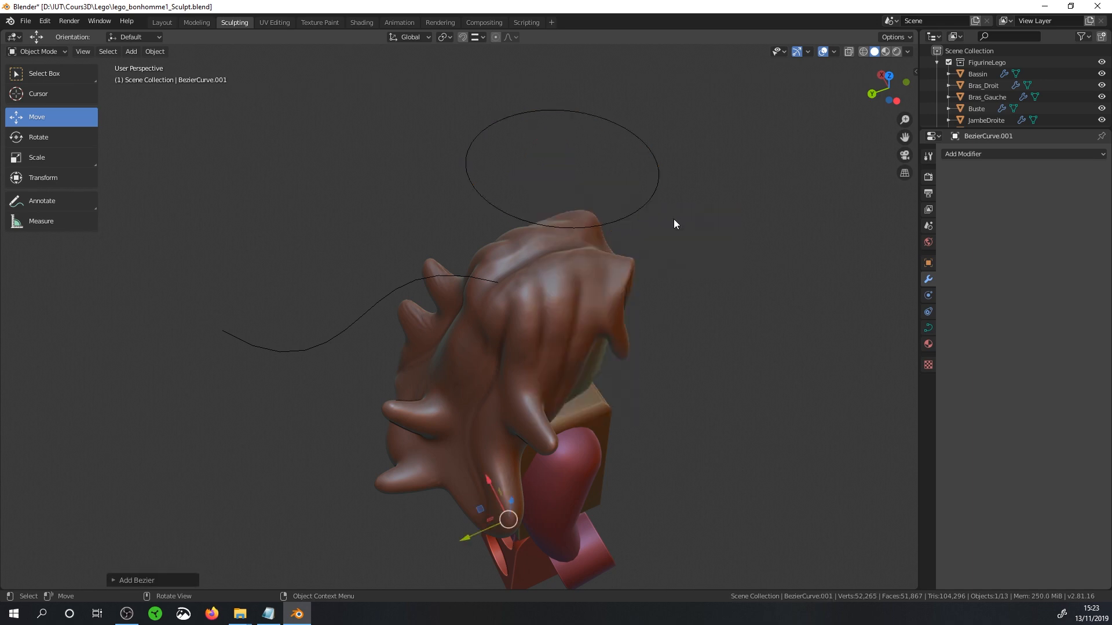
left_click_drag(512, 505, 615, 104)
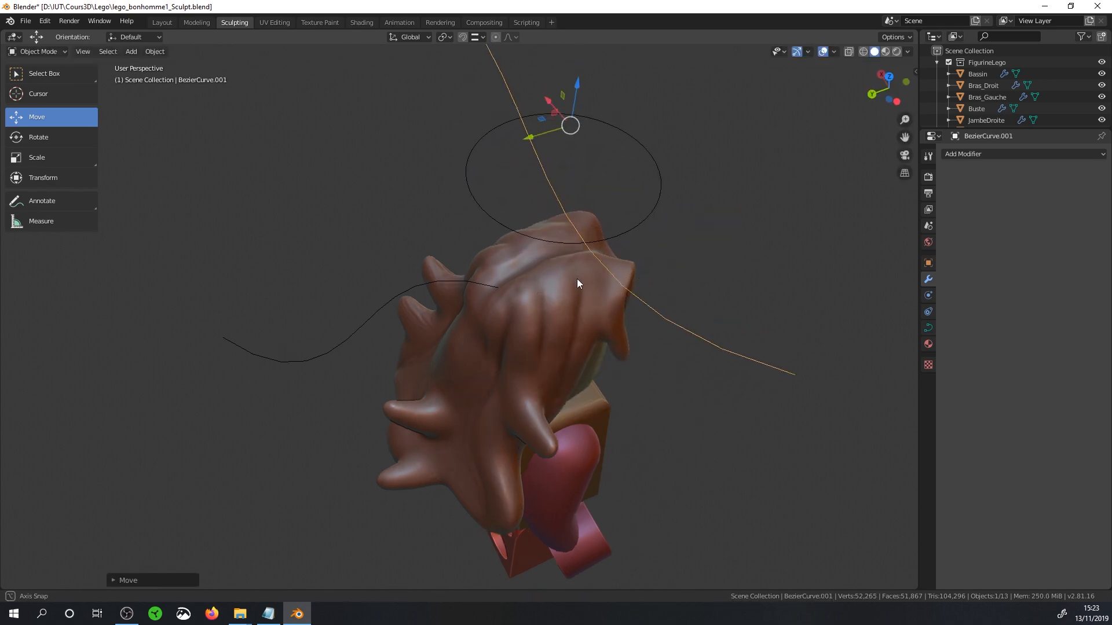
Select the strand curve behind the head and expand the Geometry settings in its curve data properties
left_click(481, 276)
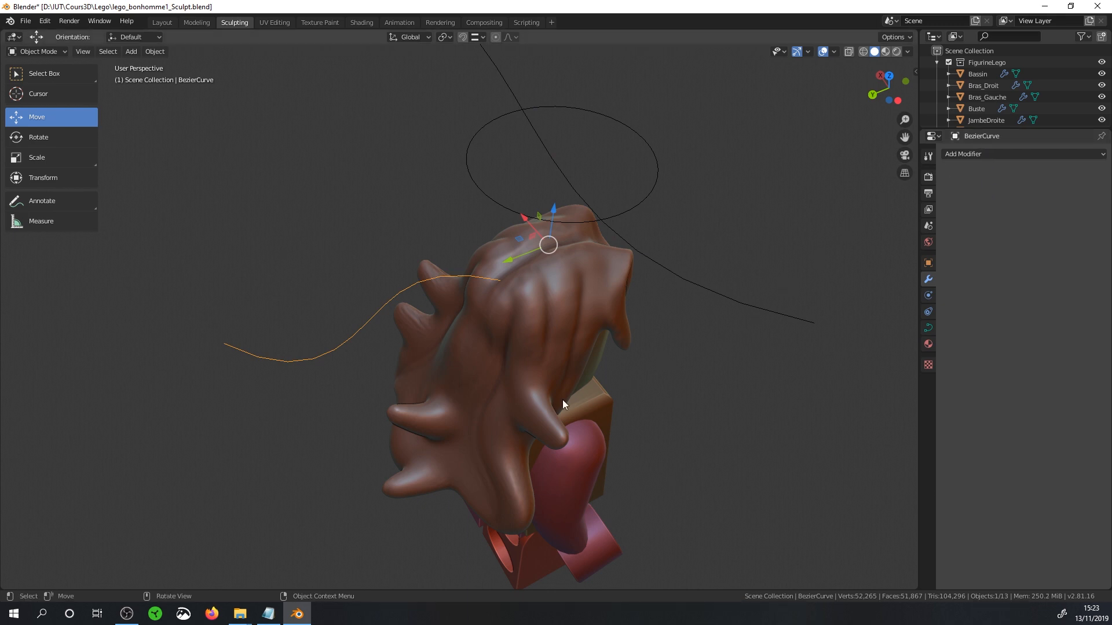
left_click(928, 328)
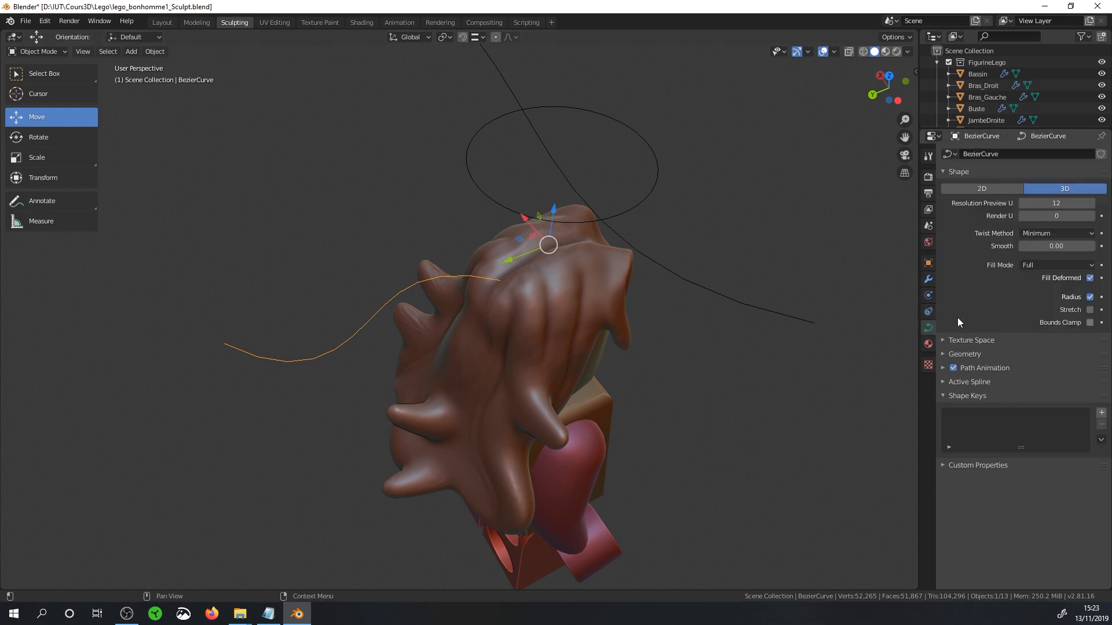
left_click(929, 279)
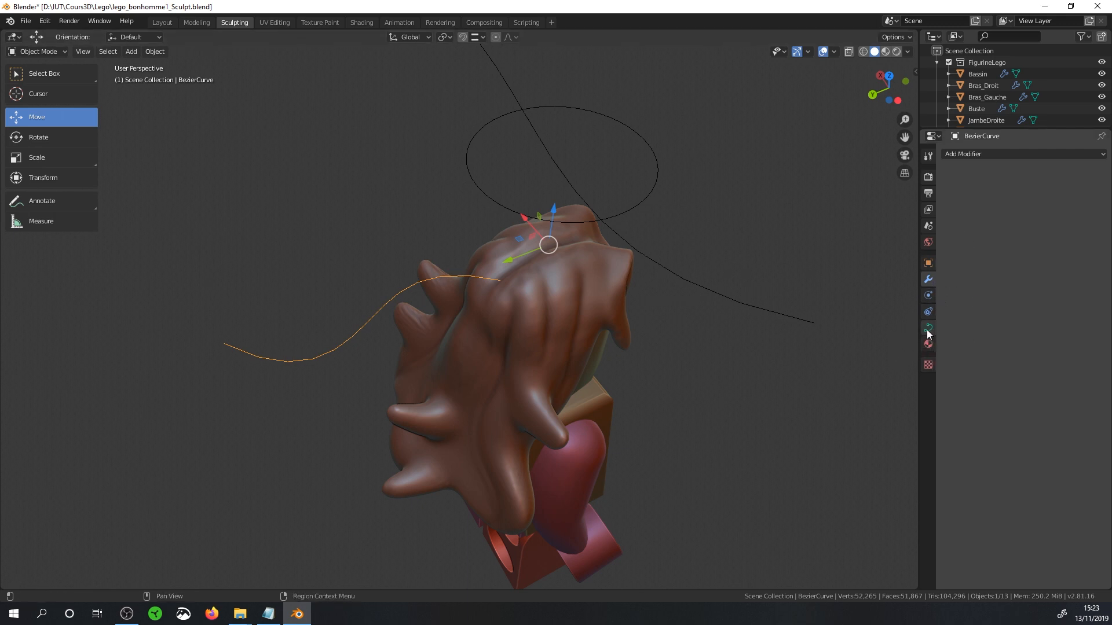
left_click(928, 328)
left_click(942, 354)
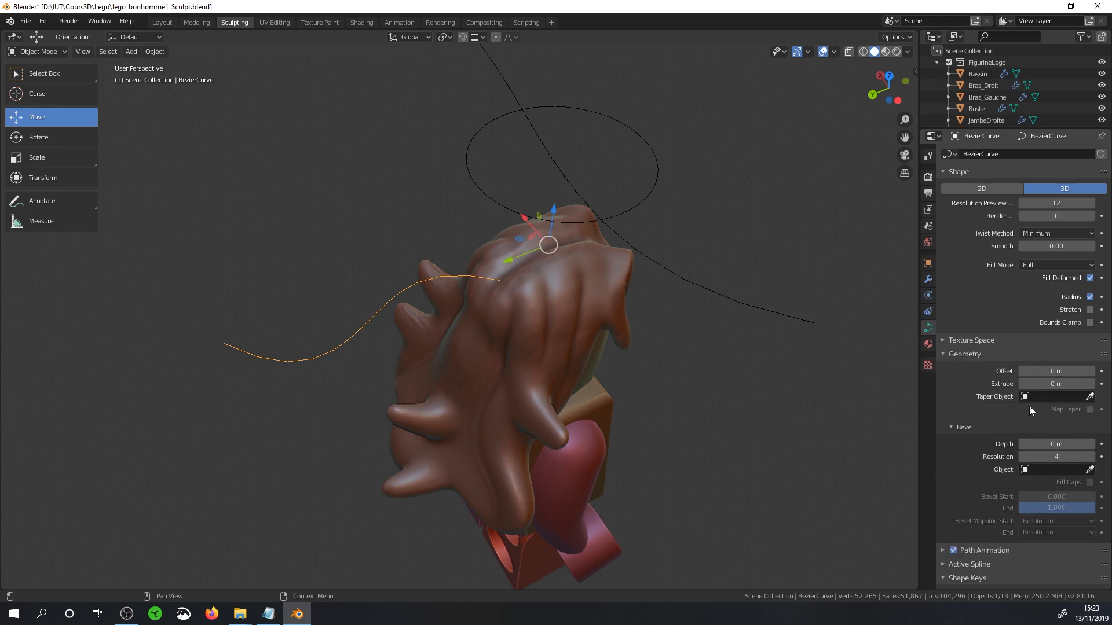
scroll(1042, 377, "down", 4)
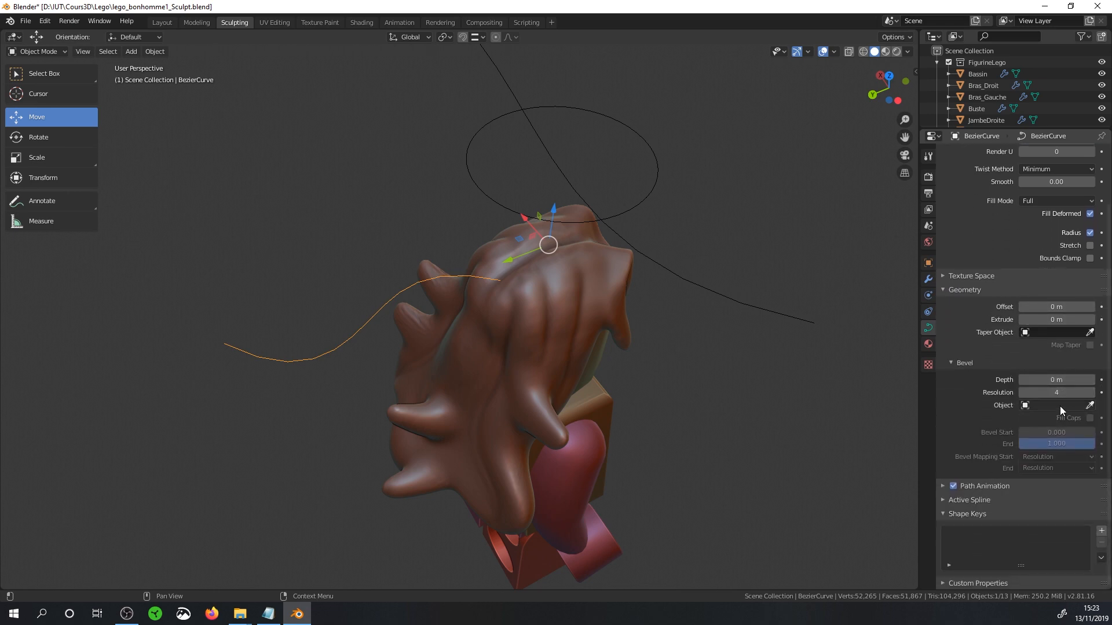
Try BezierCurve.001 as the strand curve's bevel object
left_click(1059, 405)
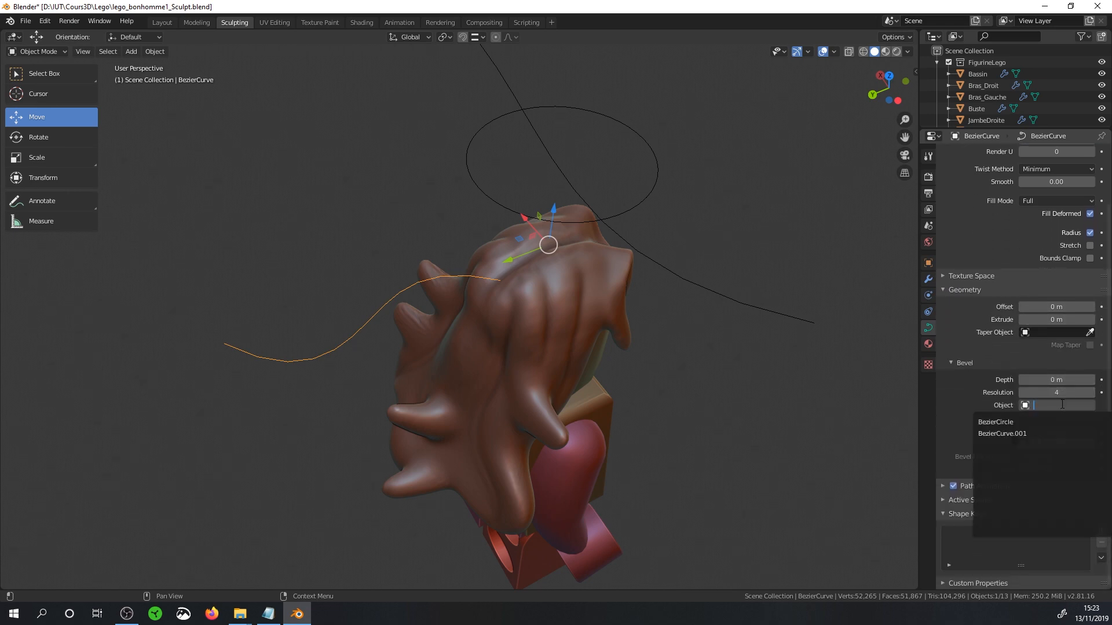
left_click(1030, 434)
middle_click_drag(857, 435, 721, 381)
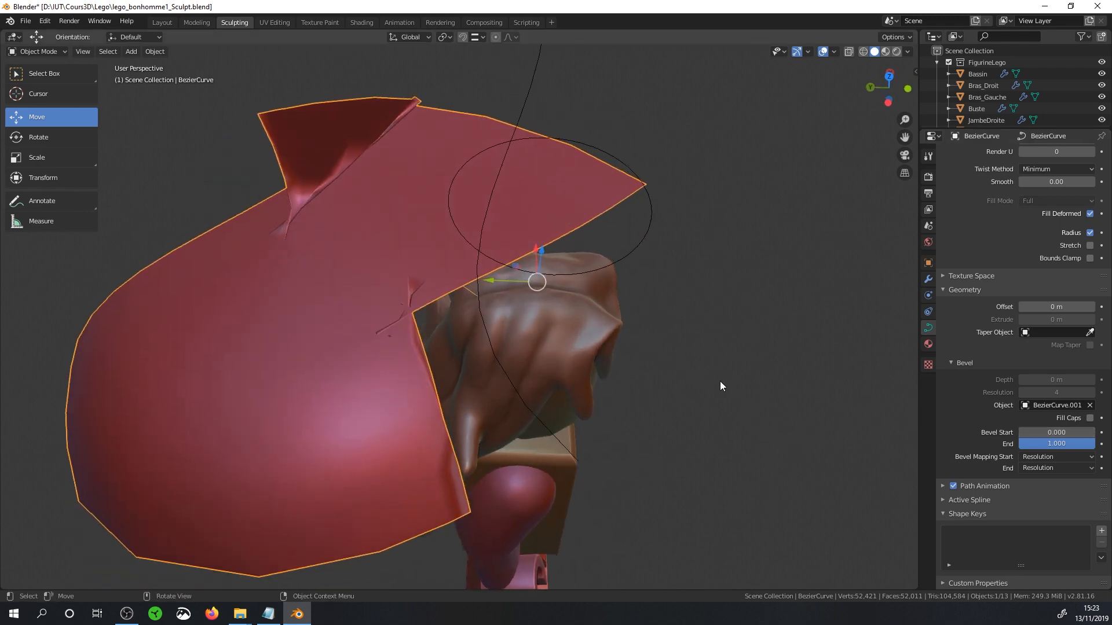
Scale the Bezier circle above the head down to a little over half its size
left_click(624, 259)
key("s")
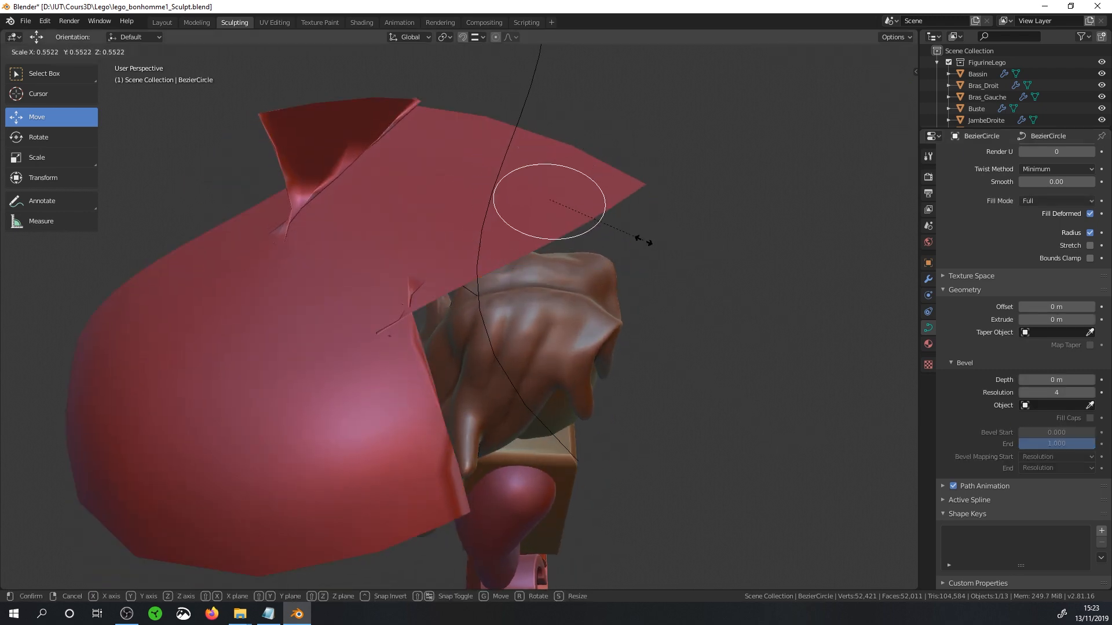
left_click(649, 240)
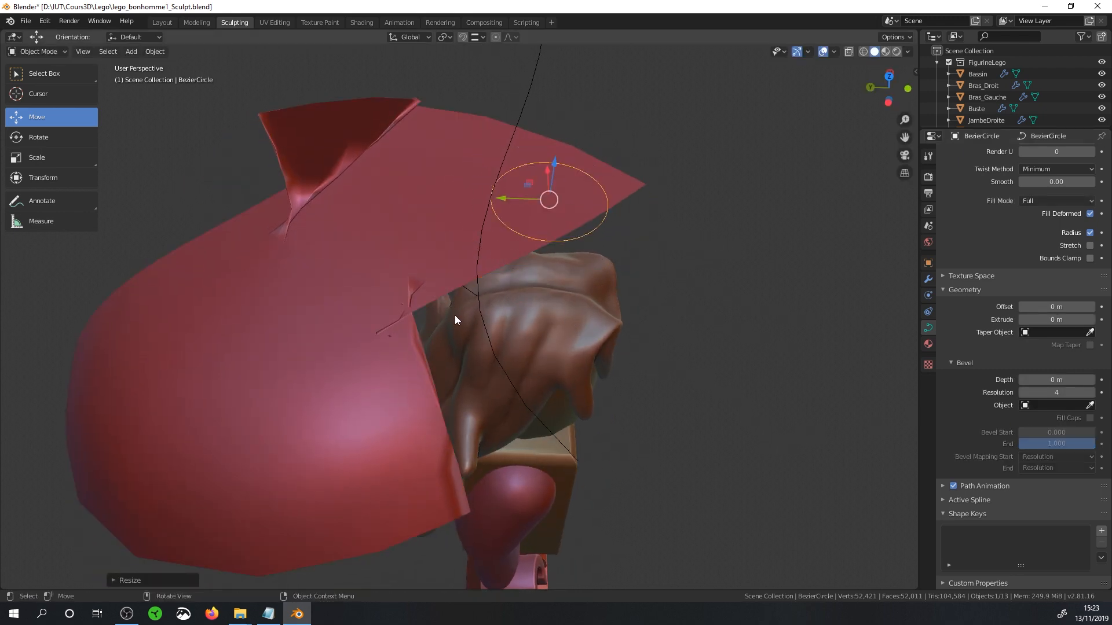
Set the strand curve's bevel object to BezierCircle so that it forms a round tube
left_click(467, 287)
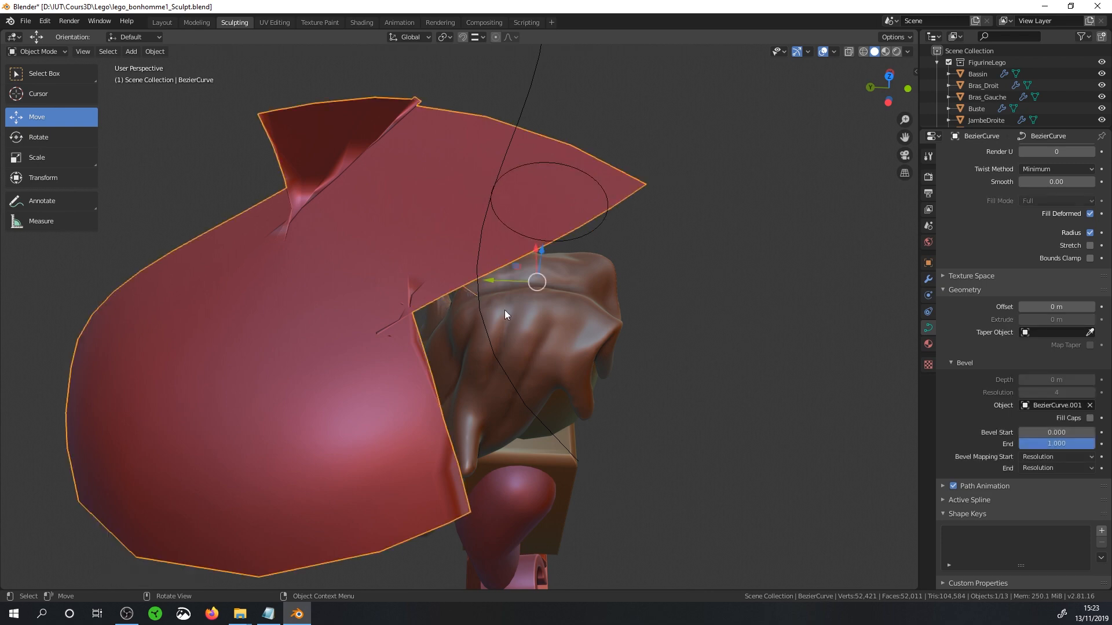
left_click(1042, 406)
left_click(1027, 421)
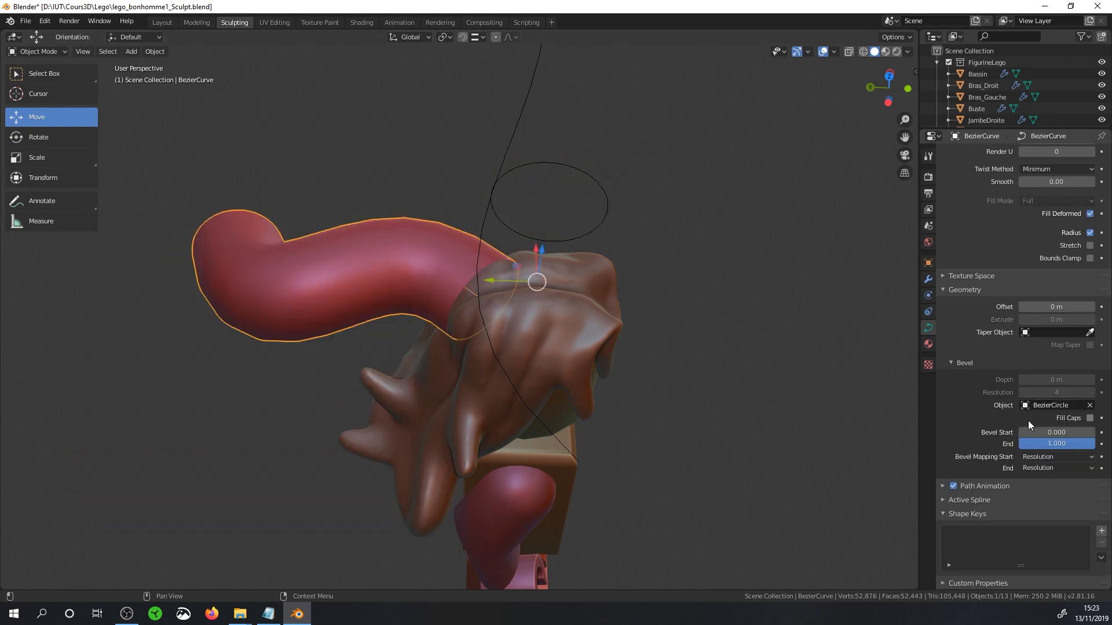
middle_click_drag(596, 279, 576, 283)
Set the strand curve's taper object to BezierCurve.001 so that its thickness follows the second curve
left_click(546, 339)
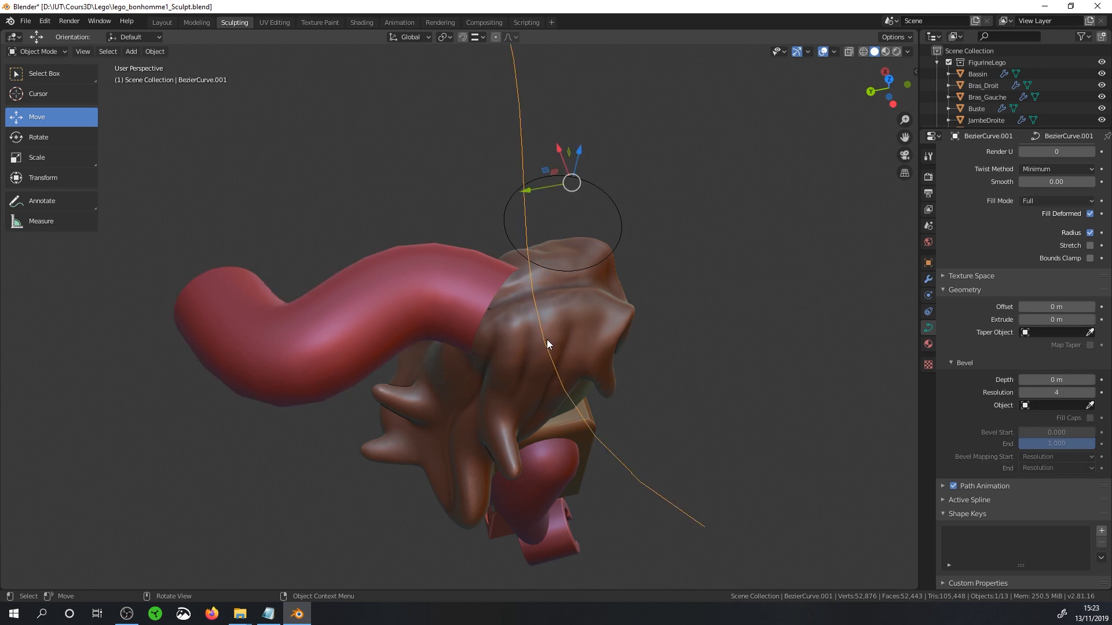
left_click(492, 308)
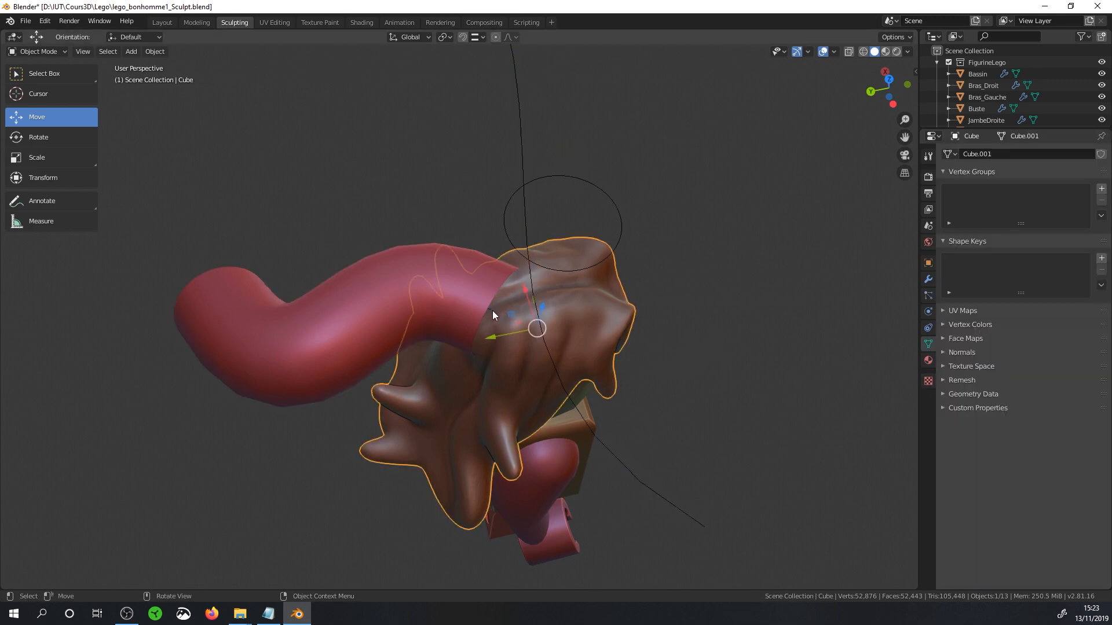
left_click(525, 143)
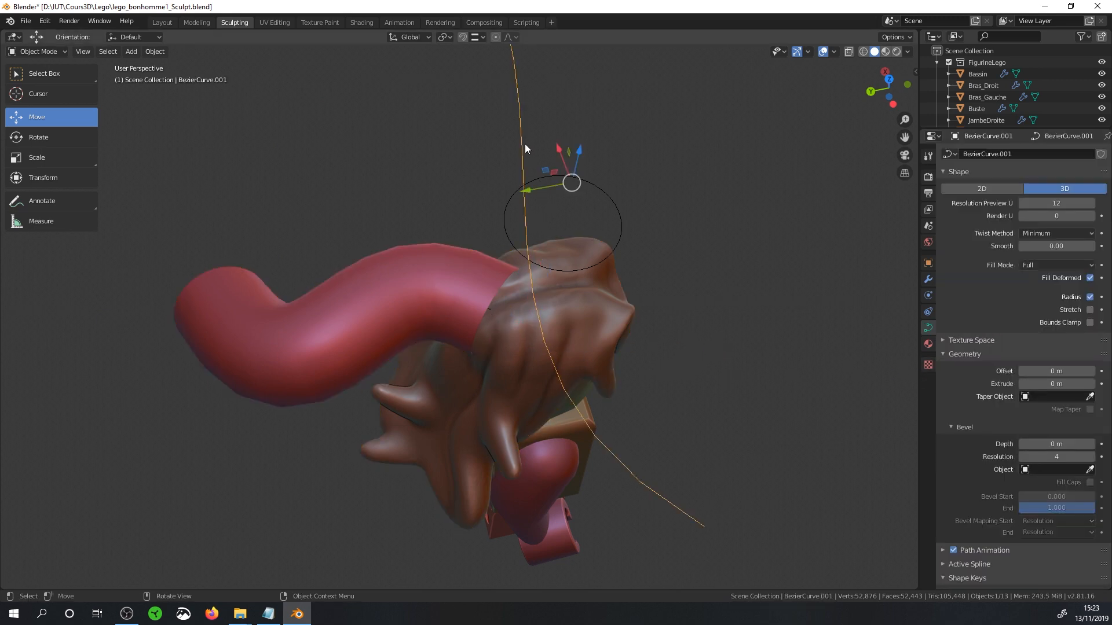
left_click(490, 313)
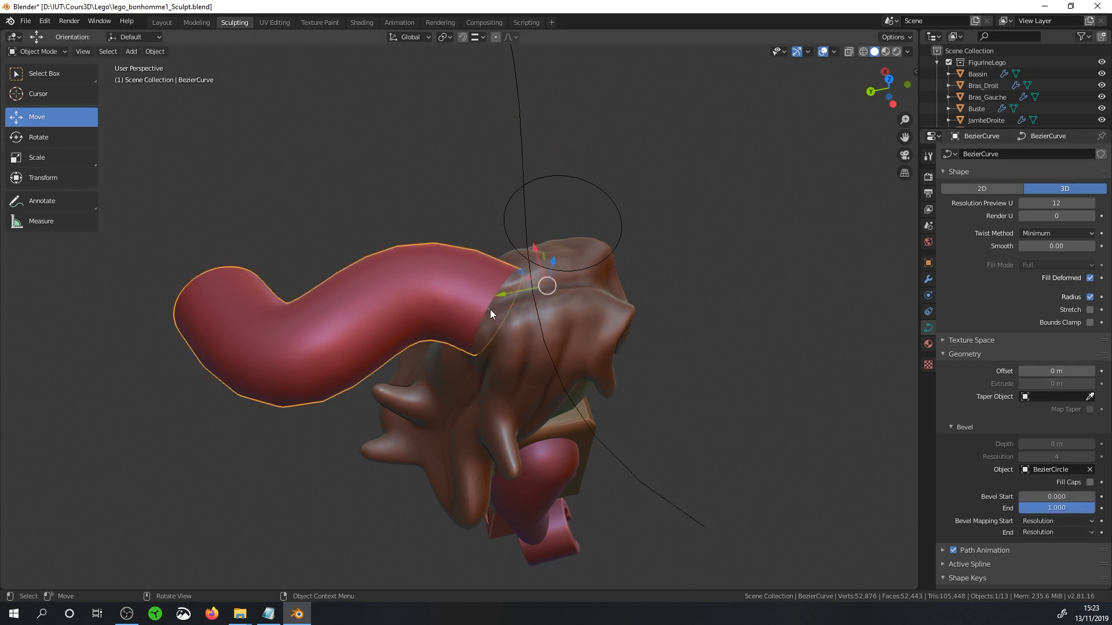
left_click(1039, 398)
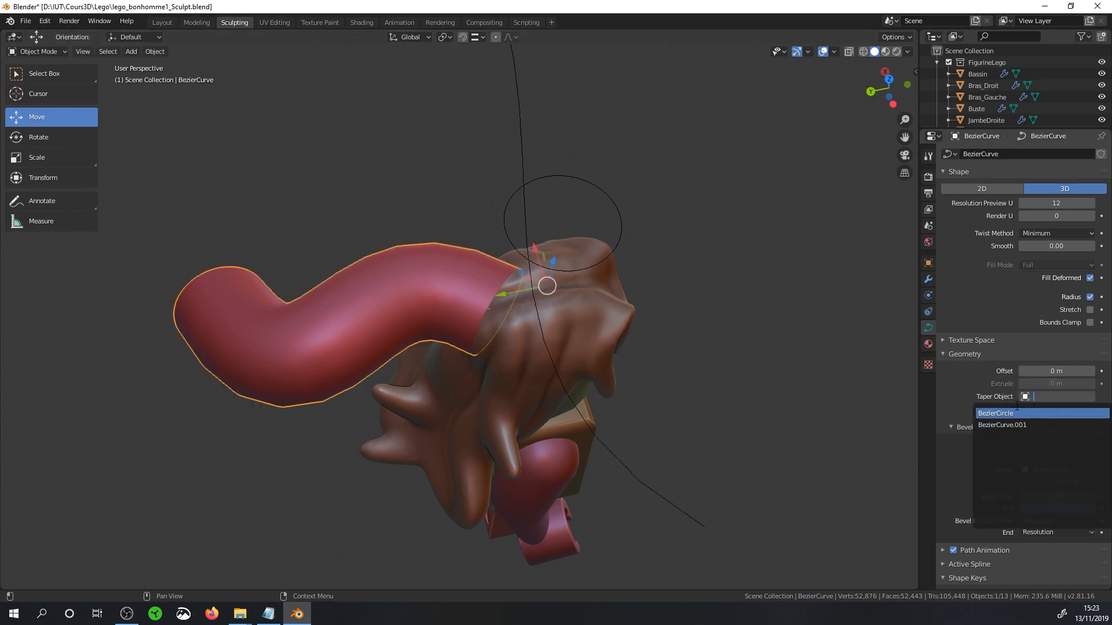
left_click(1013, 424)
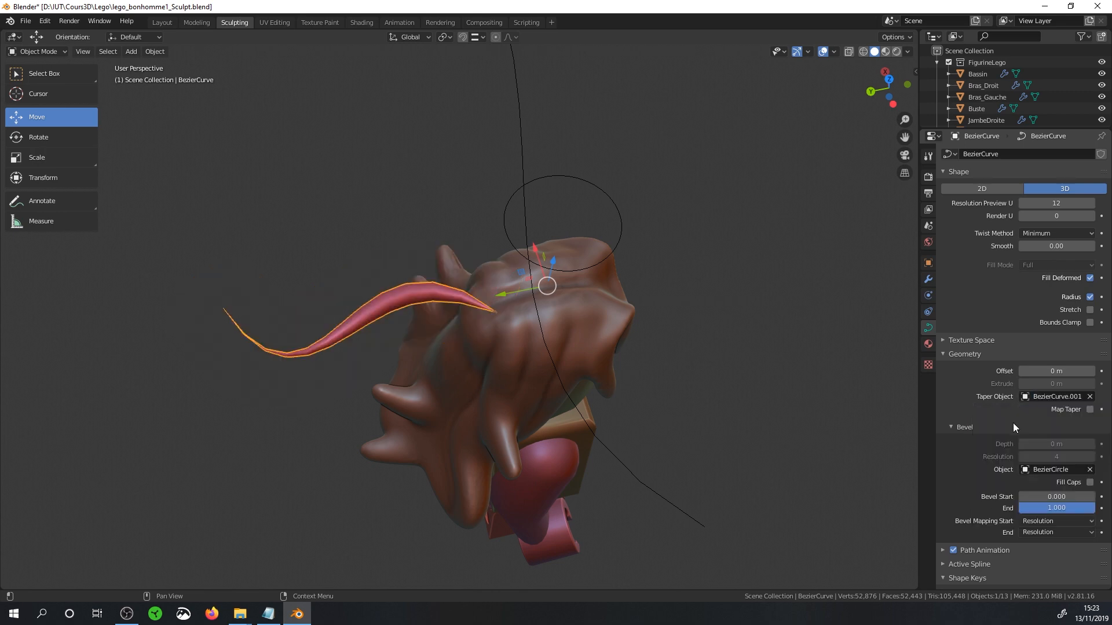
Enter Edit Mode on the second Bezier curve and pull one end point's inner handle outward to thicken the strand
middle_click_drag(571, 293, 538, 319)
key("Tab")
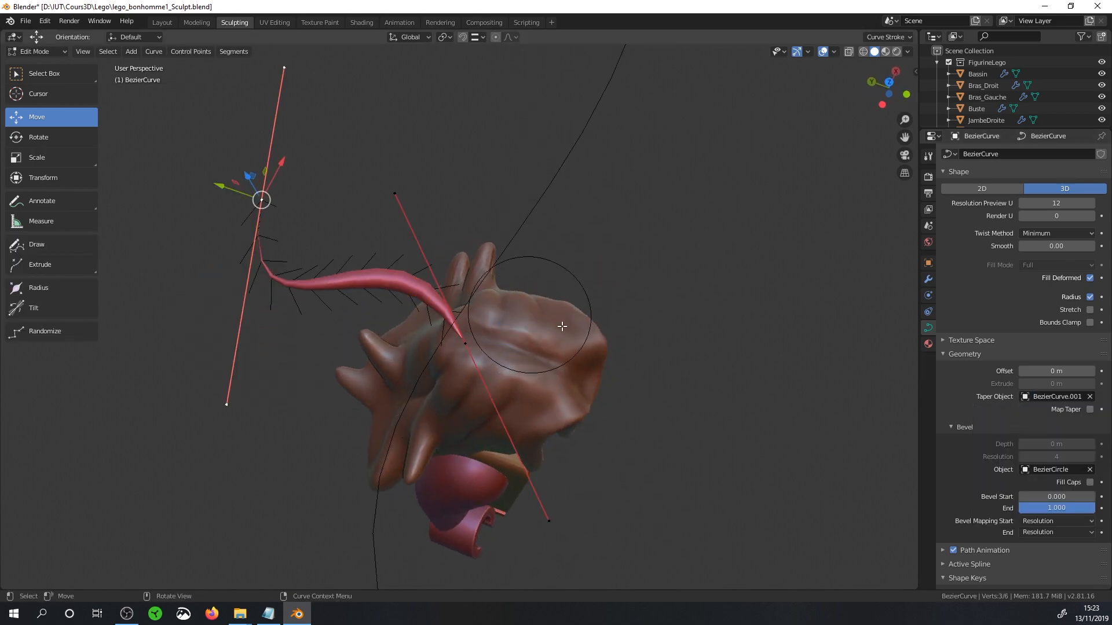
scroll(561, 327, "down", 3)
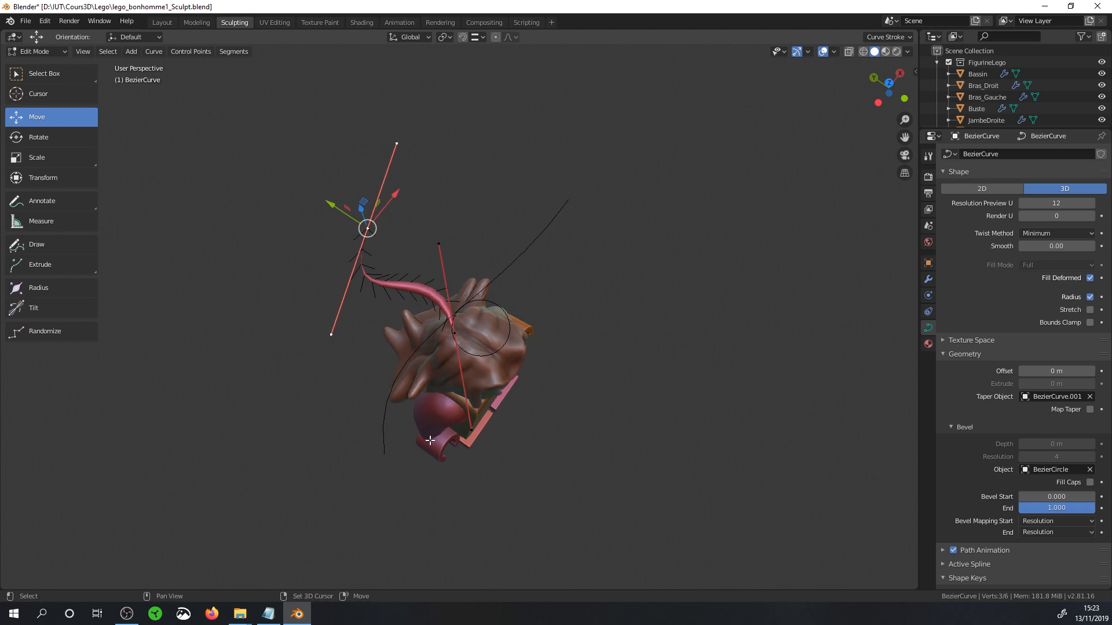
key("Tab")
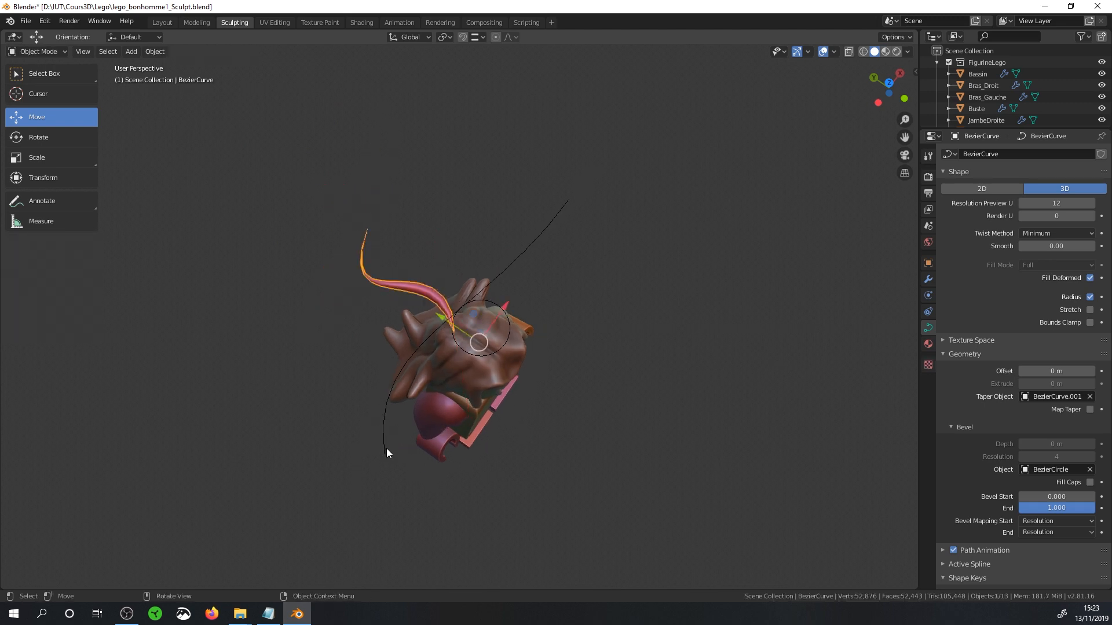
left_click(385, 450)
key("Tab")
left_click(384, 455)
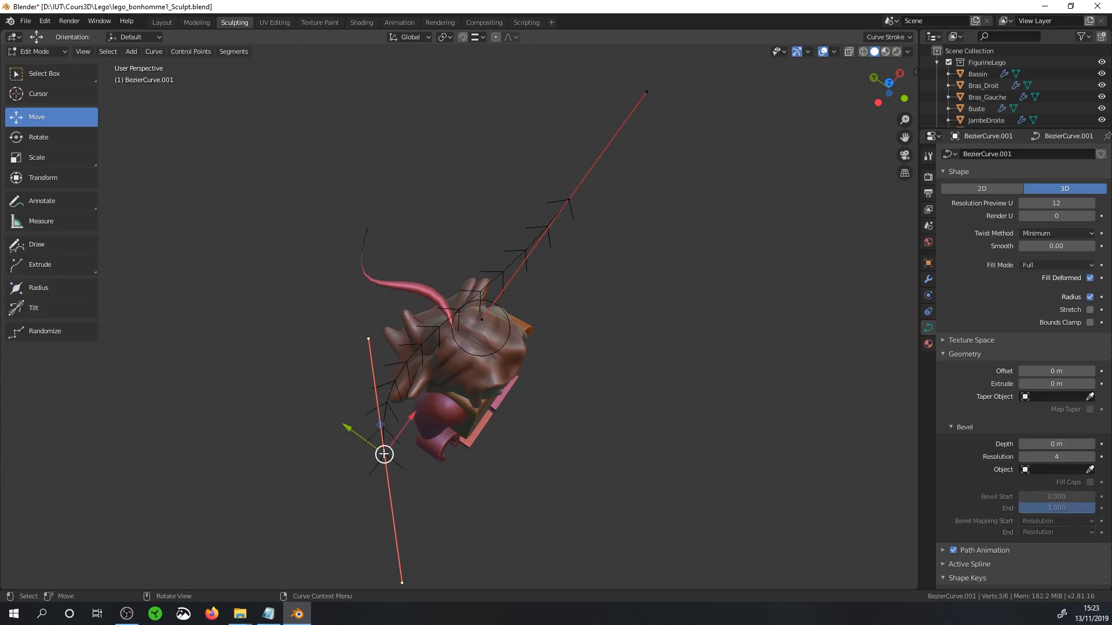
left_click(367, 337)
left_click_drag(344, 321, 243, 299)
Pull the inner handle of the taper curve's other end point outward and reposition the first end point
left_click(566, 203)
left_click(489, 299)
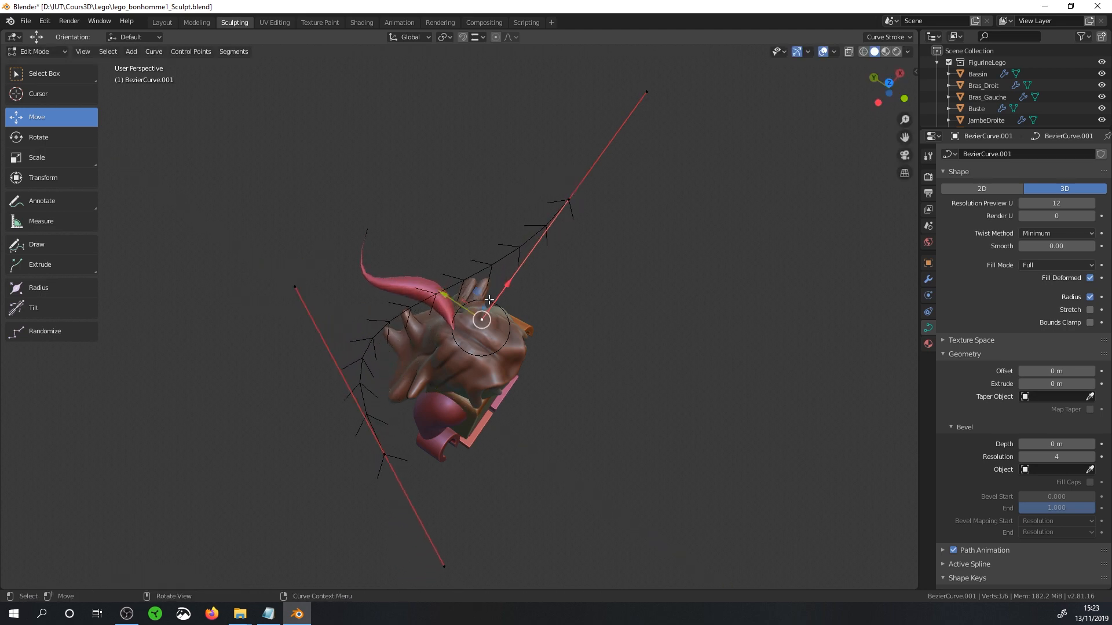
left_click_drag(472, 294, 382, 233)
left_click(387, 459)
left_click_drag(412, 422, 377, 385)
middle_click_drag(377, 385, 409, 176)
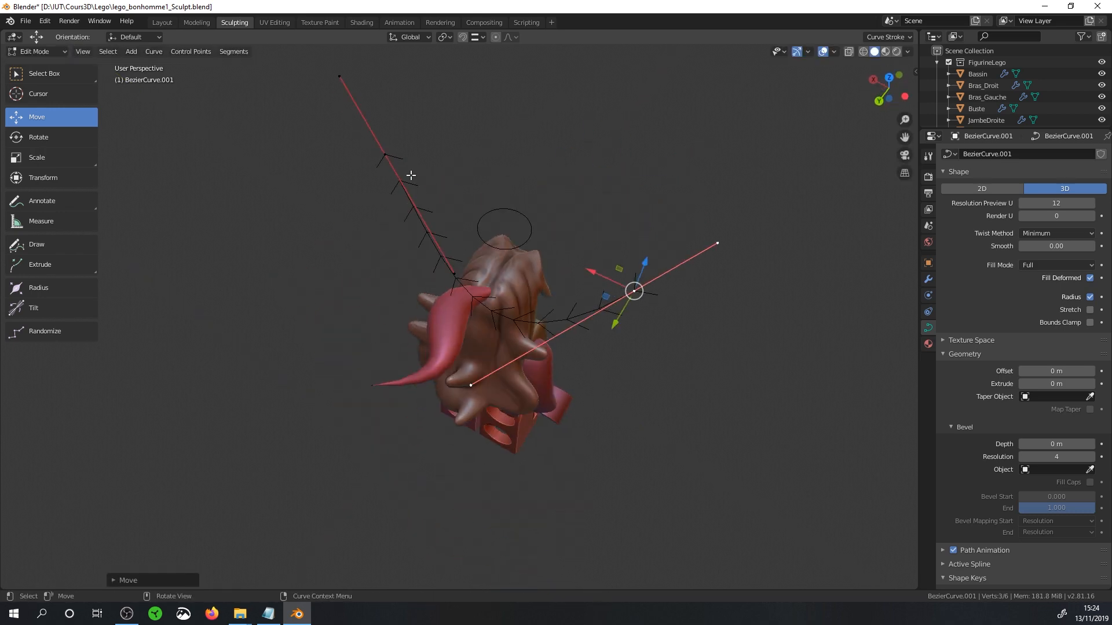
Adjust the taper curve's other end point and its inner handle to refine the strand's profile, and return to Object Mode
left_click(381, 159)
left_click_drag(356, 186, 362, 179)
left_click(458, 269)
left_click_drag(434, 254, 381, 227)
left_click(390, 149)
left_click_drag(360, 178, 353, 186)
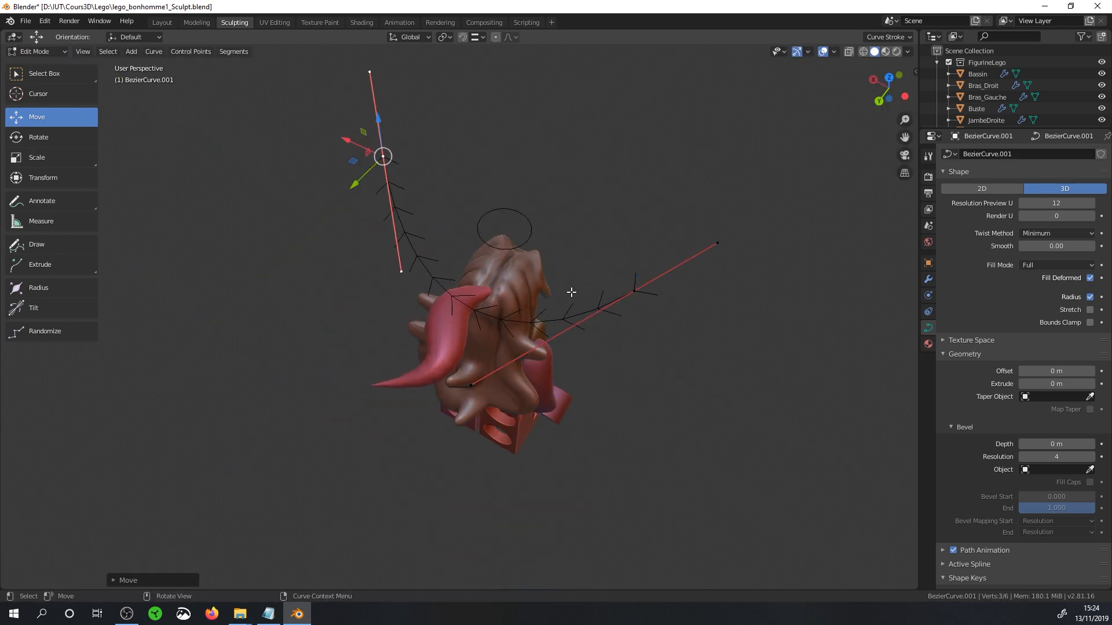
middle_click_drag(571, 293, 539, 271)
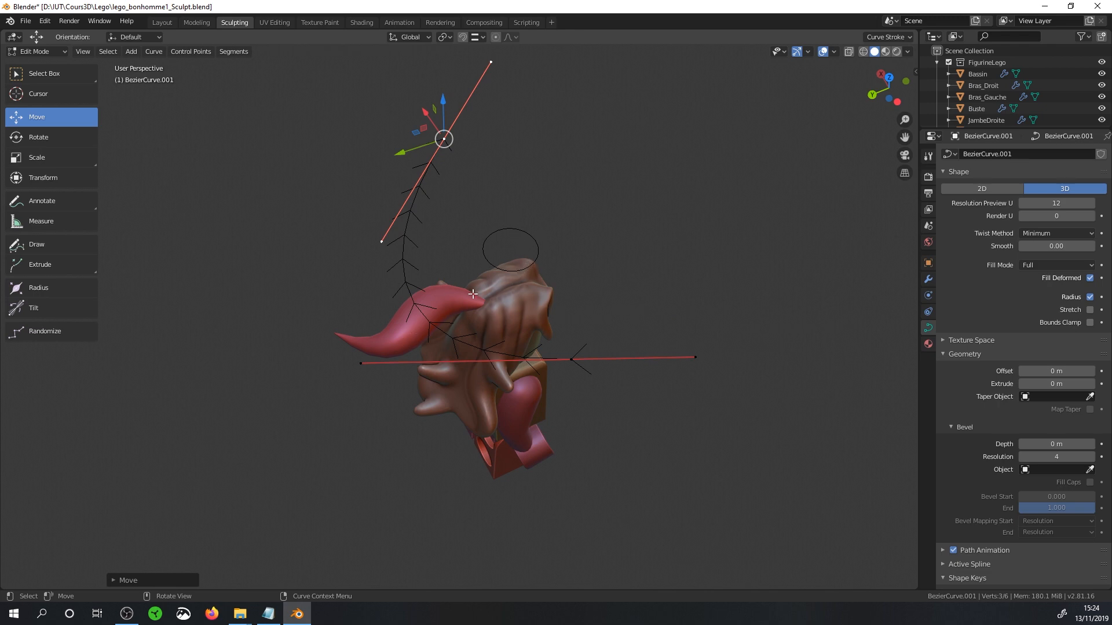
key("Tab")
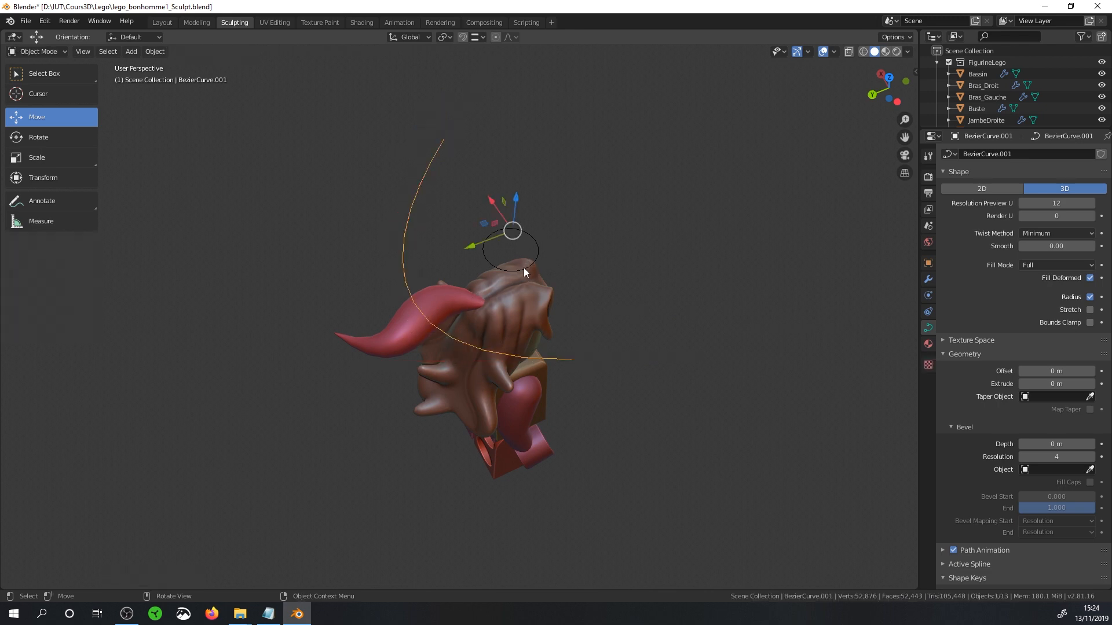
Enter Edit Mode on the Bezier bevel circle above the head and subdivide its segments with 4 cuts
left_click(525, 267)
key("Tab")
middle_click_drag(526, 267, 575, 283)
scroll(538, 292, "up", 2)
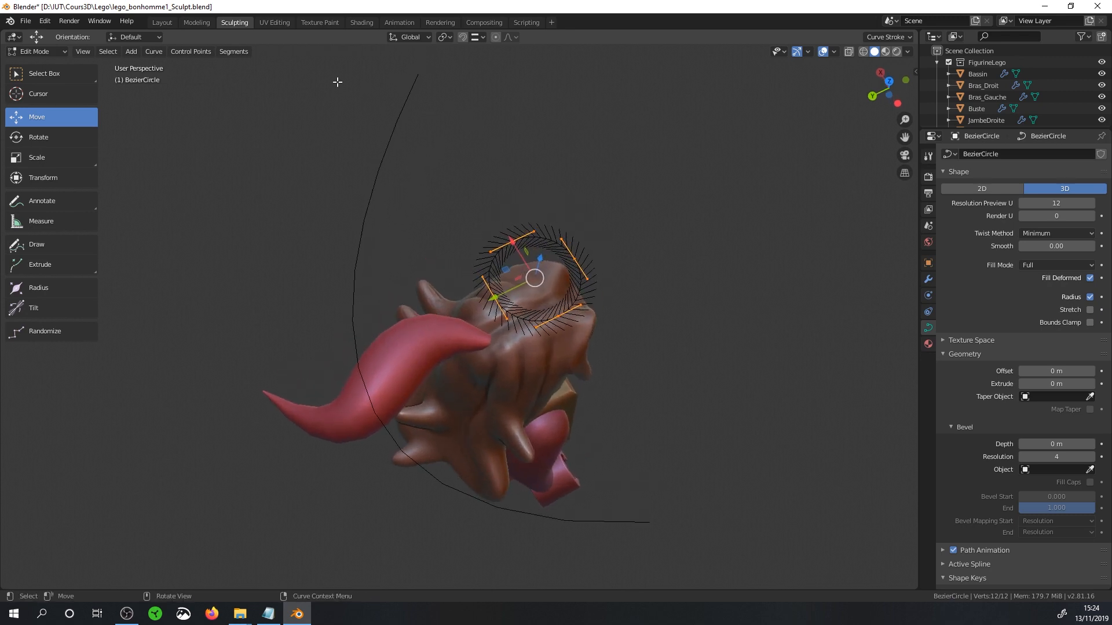
left_click(233, 52)
left_click(261, 67)
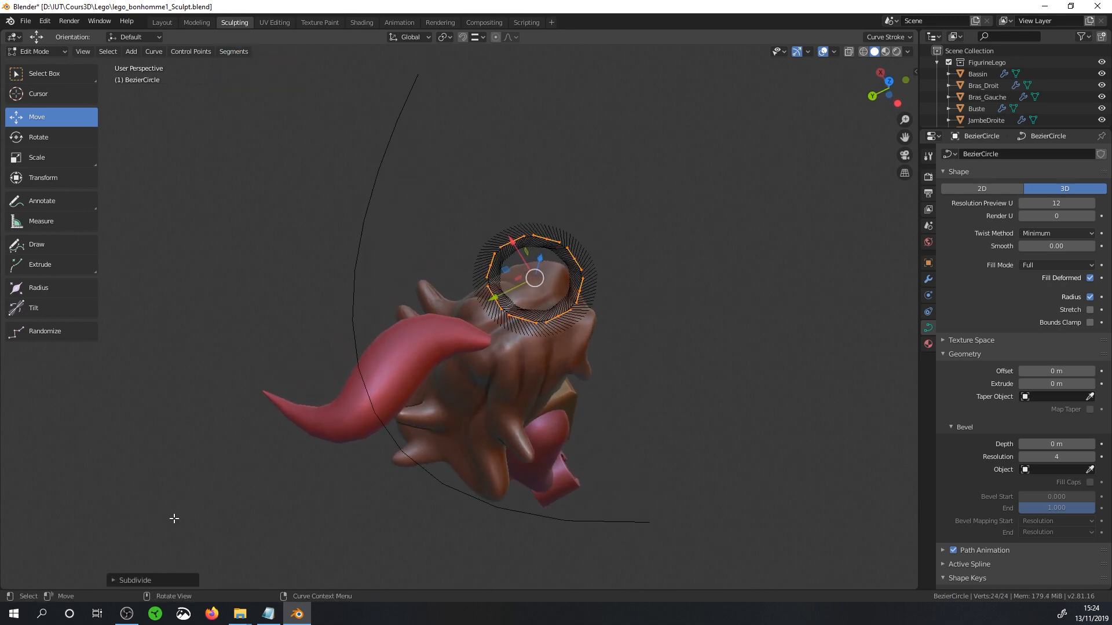
left_click(115, 581)
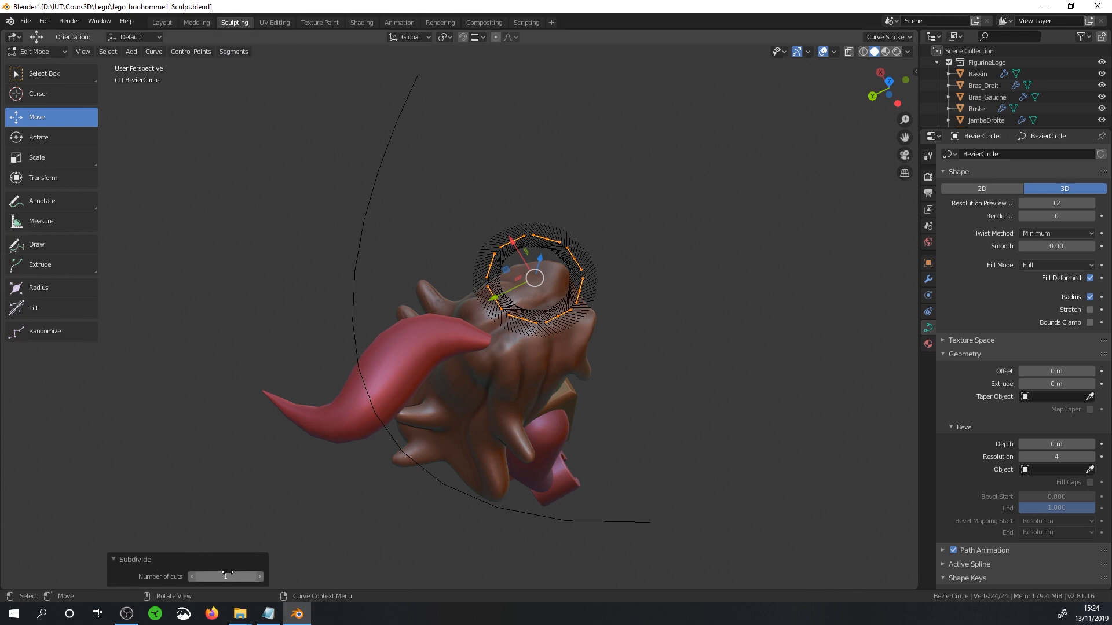
left_click(260, 576)
left_click(259, 577)
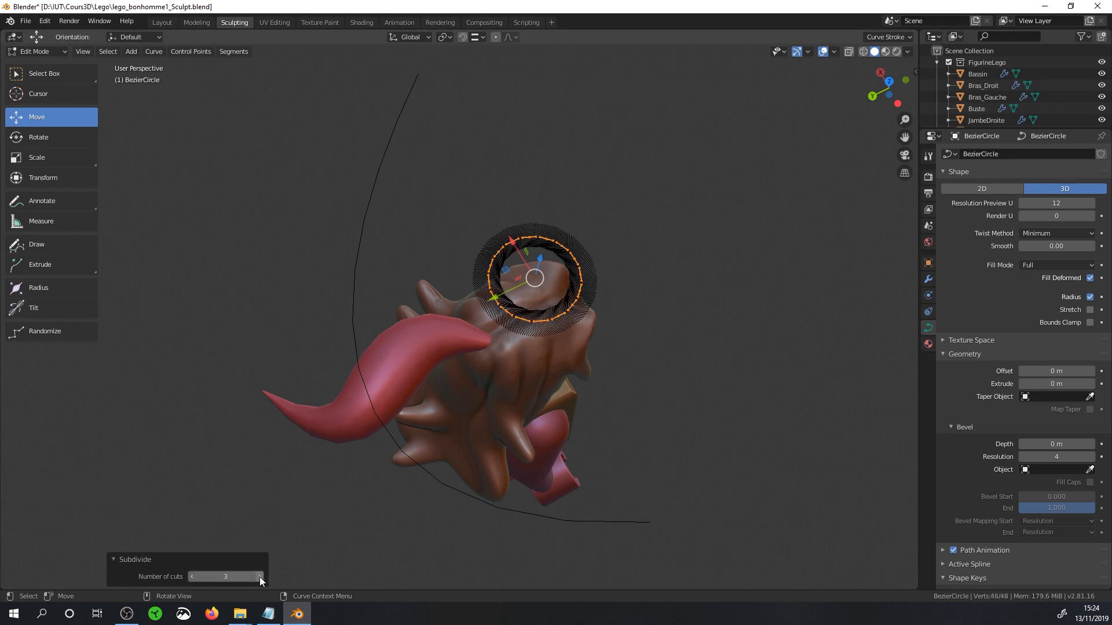
left_click(259, 577)
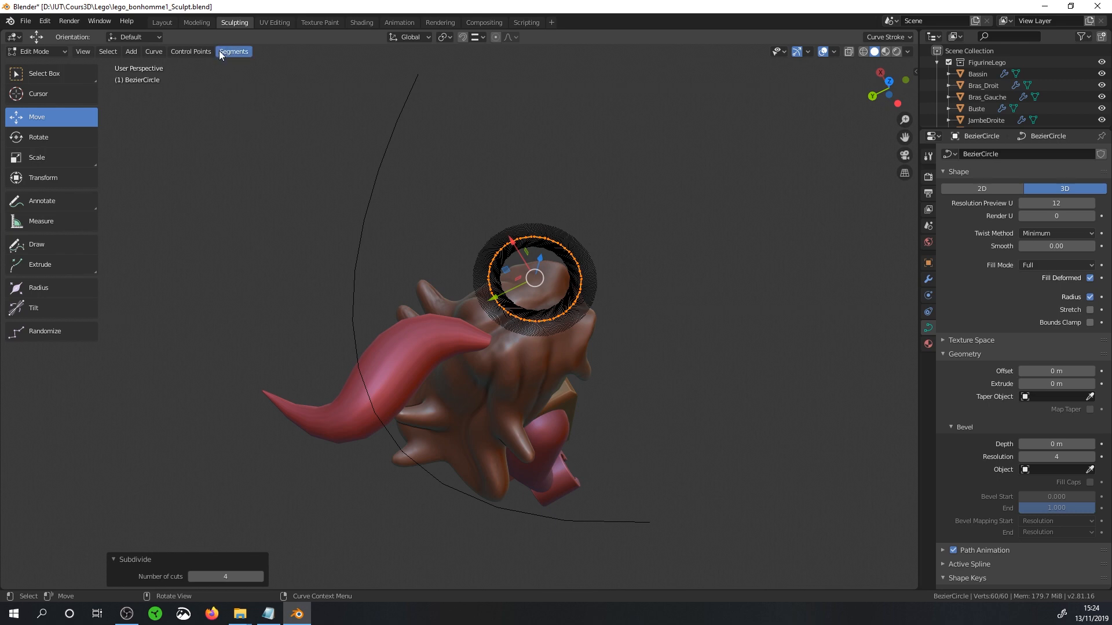
Try to deselect every other control point of the subdivided circle with Checker Deselect and scale the rest
left_click(112, 55)
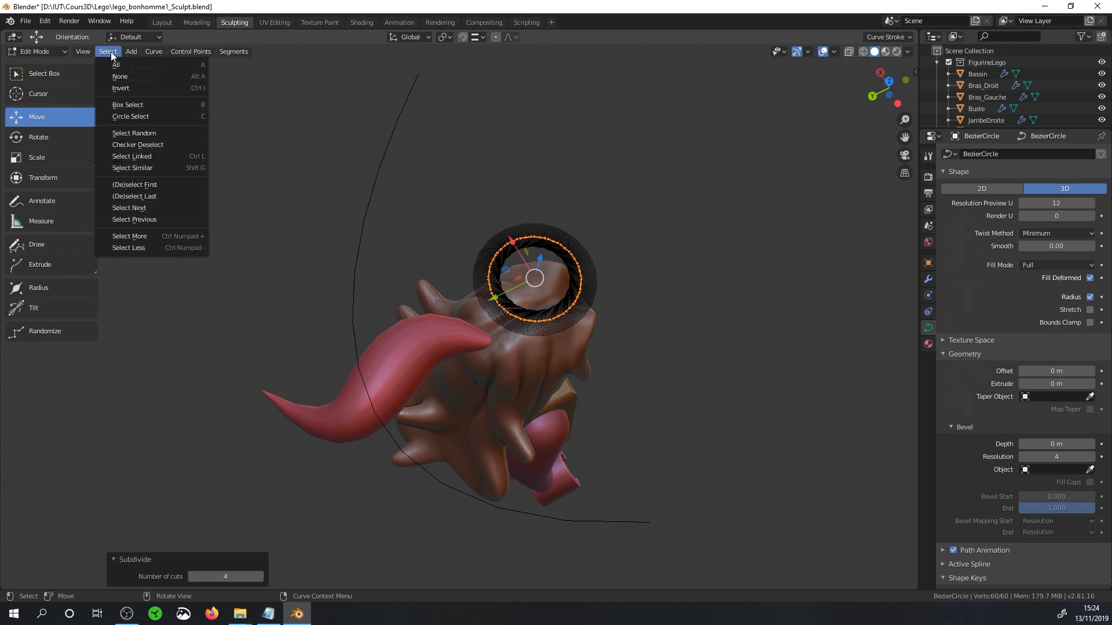
left_click(158, 145)
key("s")
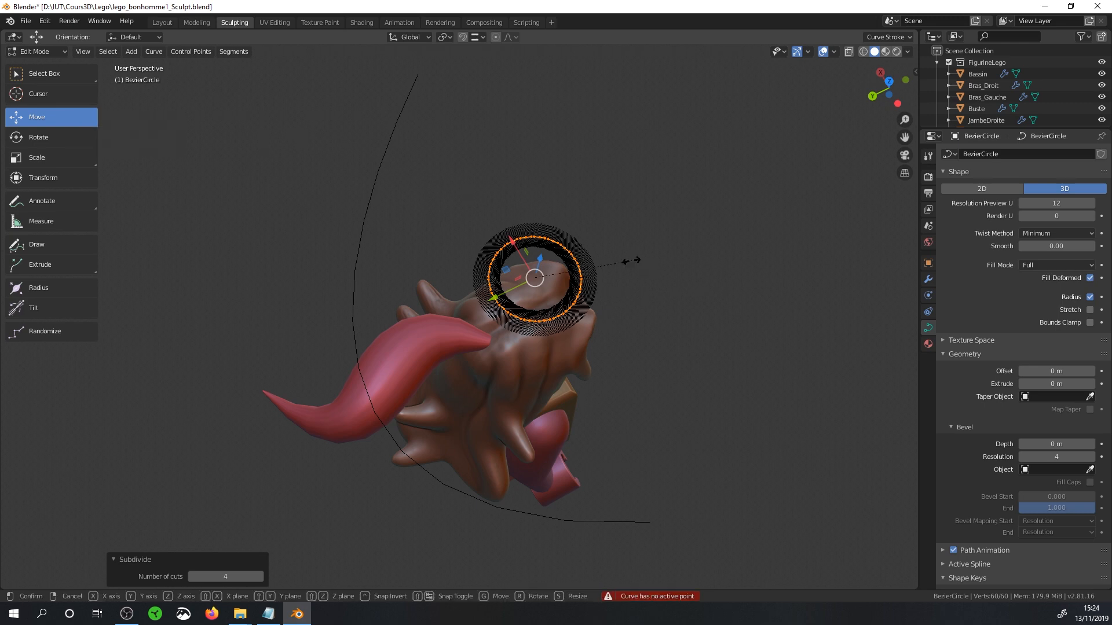
left_click(621, 265)
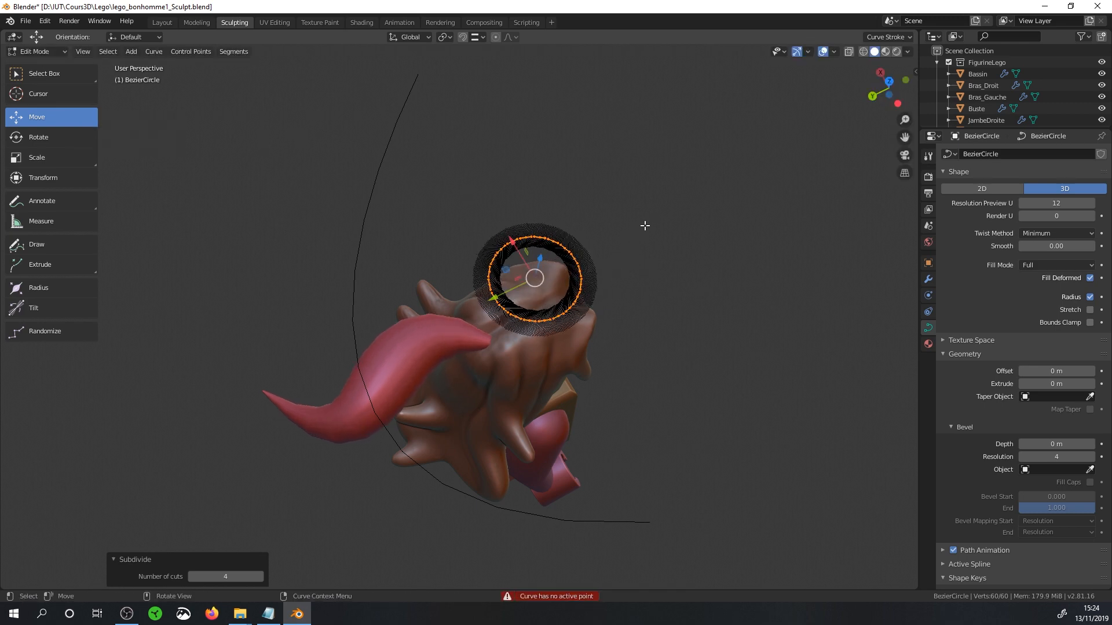
scroll(619, 289, "up", 6)
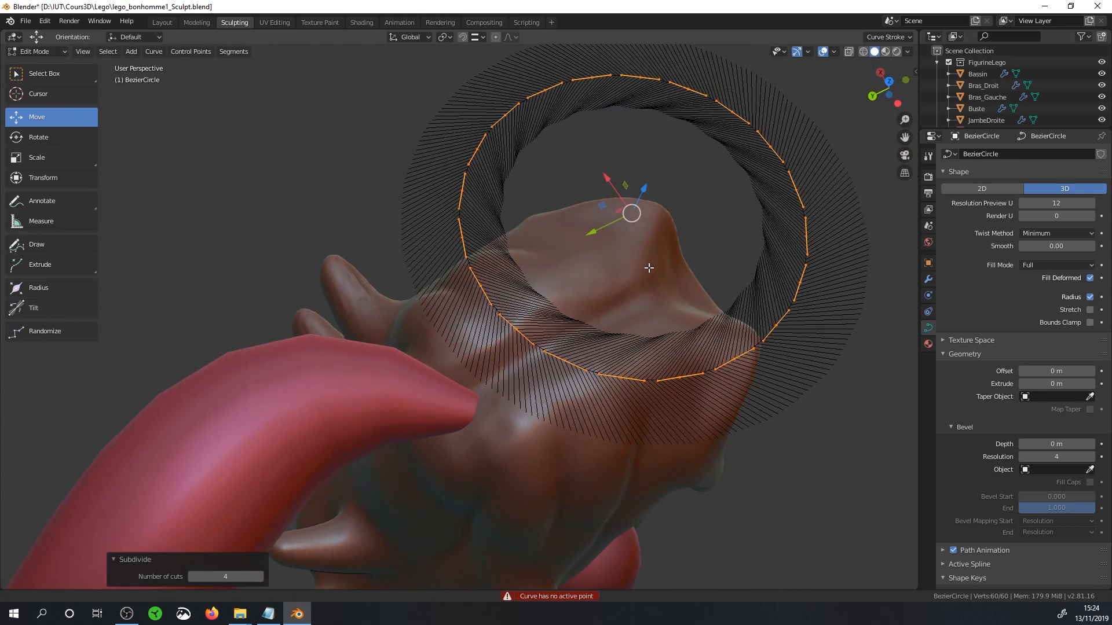
middle_click_drag(648, 267, 546, 261)
left_click(128, 52)
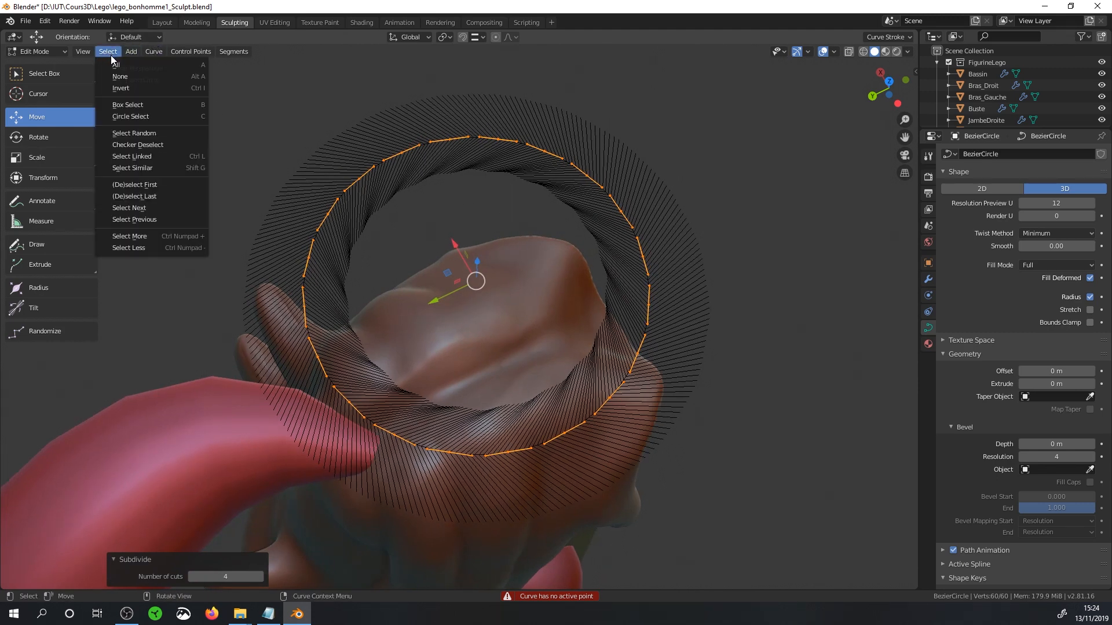
left_click(148, 141)
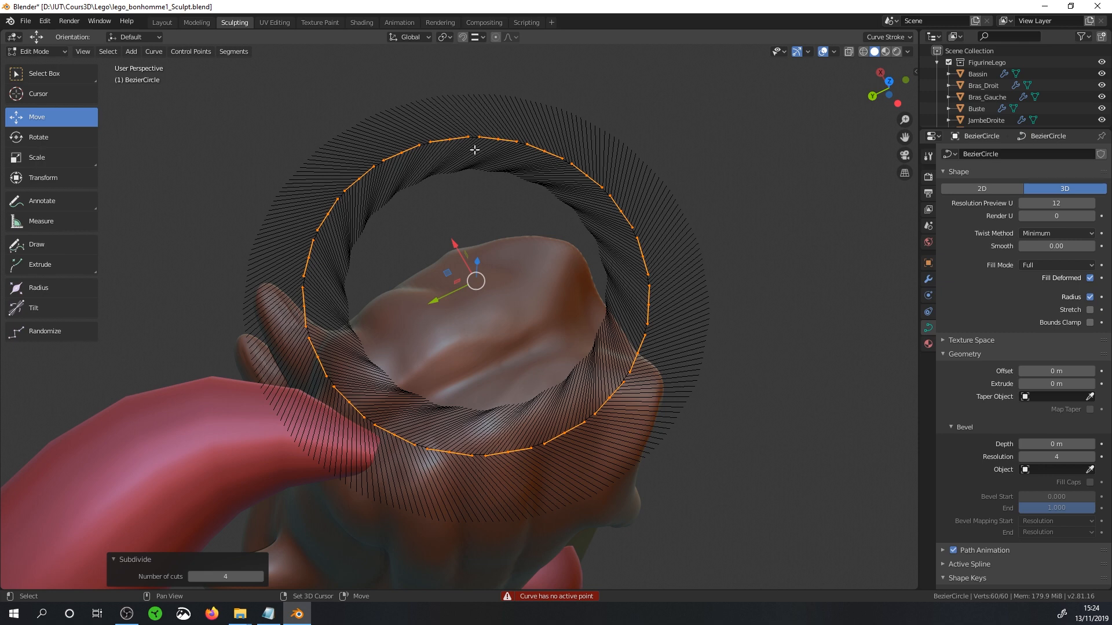
Make one circle point active, apply Checker Deselect, and scale the still-selected points to 0.863 to give the strand ridges
left_click(620, 205, "shift")
left_click(624, 209, "shift")
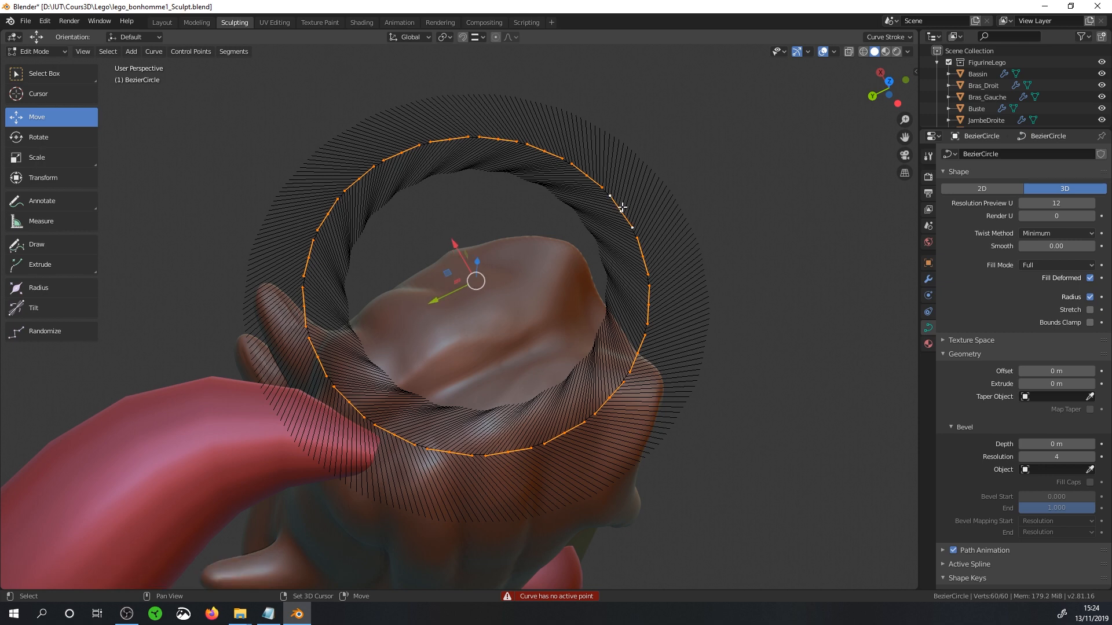
left_click(113, 52)
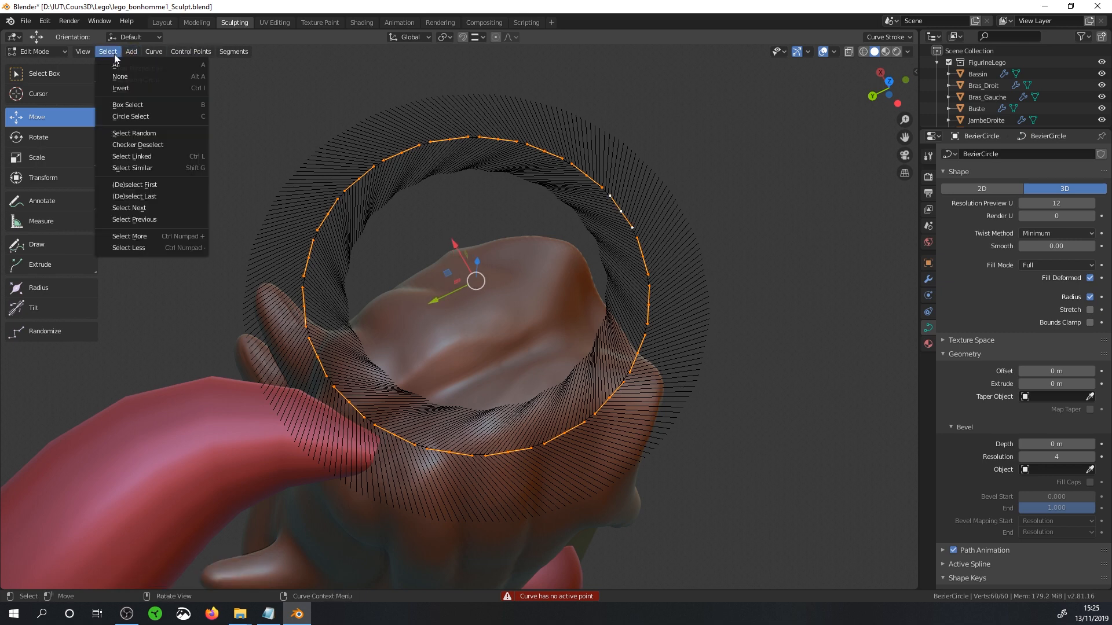
left_click(158, 144)
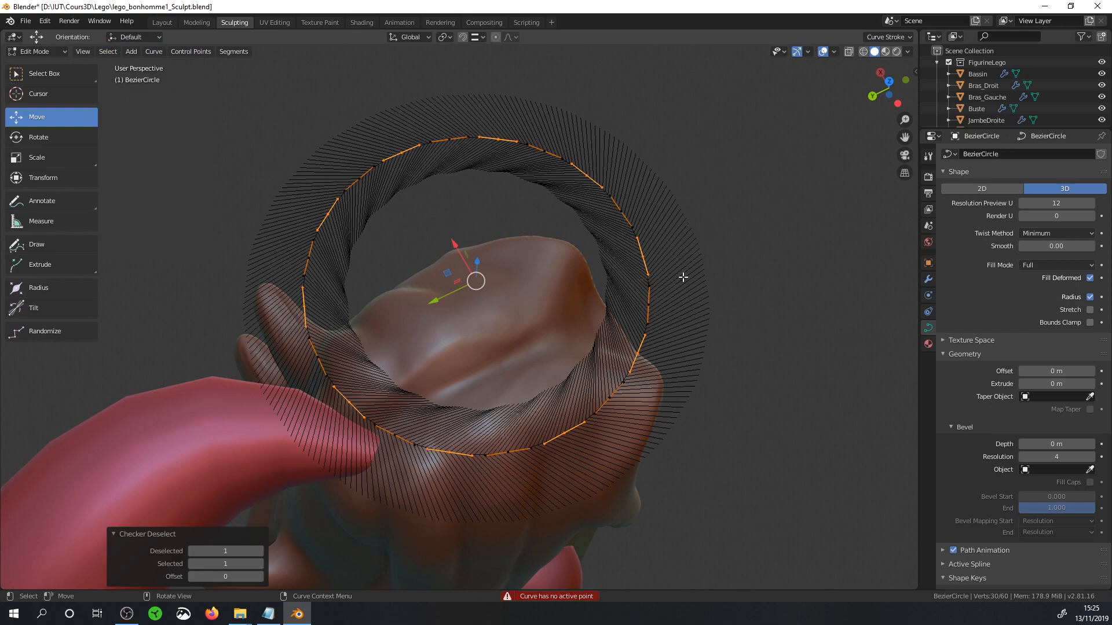
key("s")
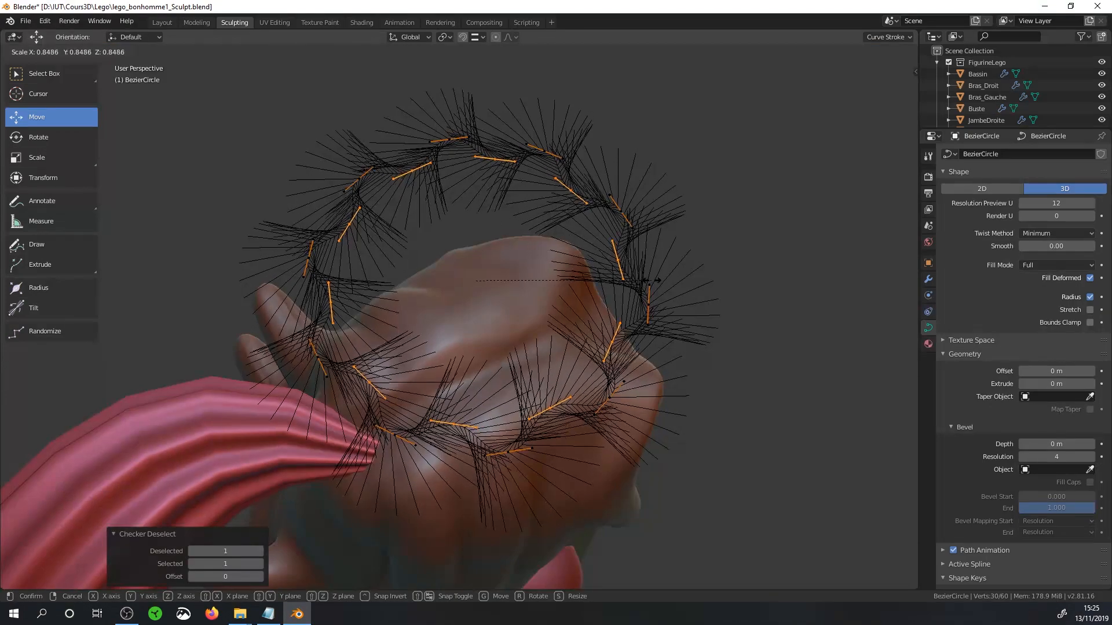
left_click(652, 280)
scroll(697, 302, "down", 4)
middle_click_drag(697, 303, 513, 407)
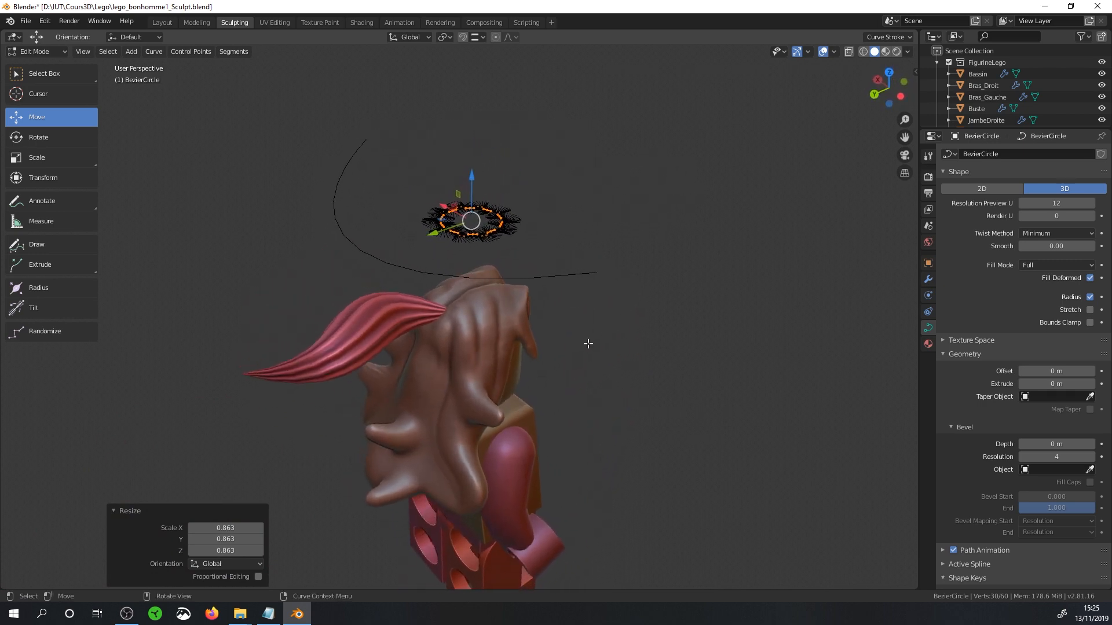
Undo the circle's scaling, point deselection and subdivision, and return to Object Mode
key("ctrl")
key("ctrl+z")
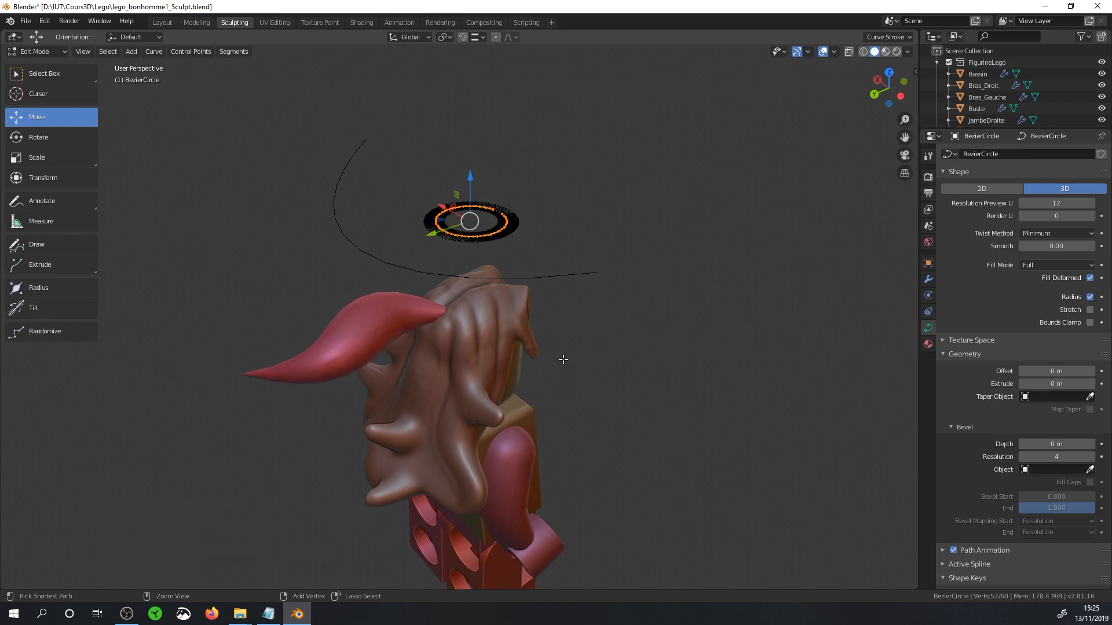
key("ctrl+z")
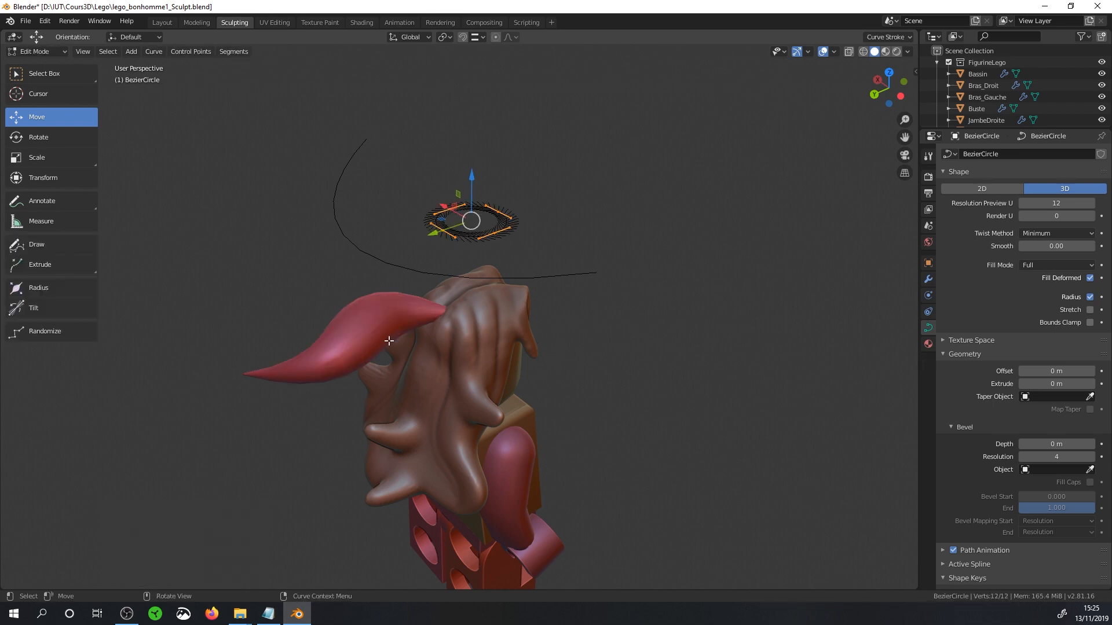
key("Tab")
Convert the tapered strand curve into a mesh
left_click(385, 319)
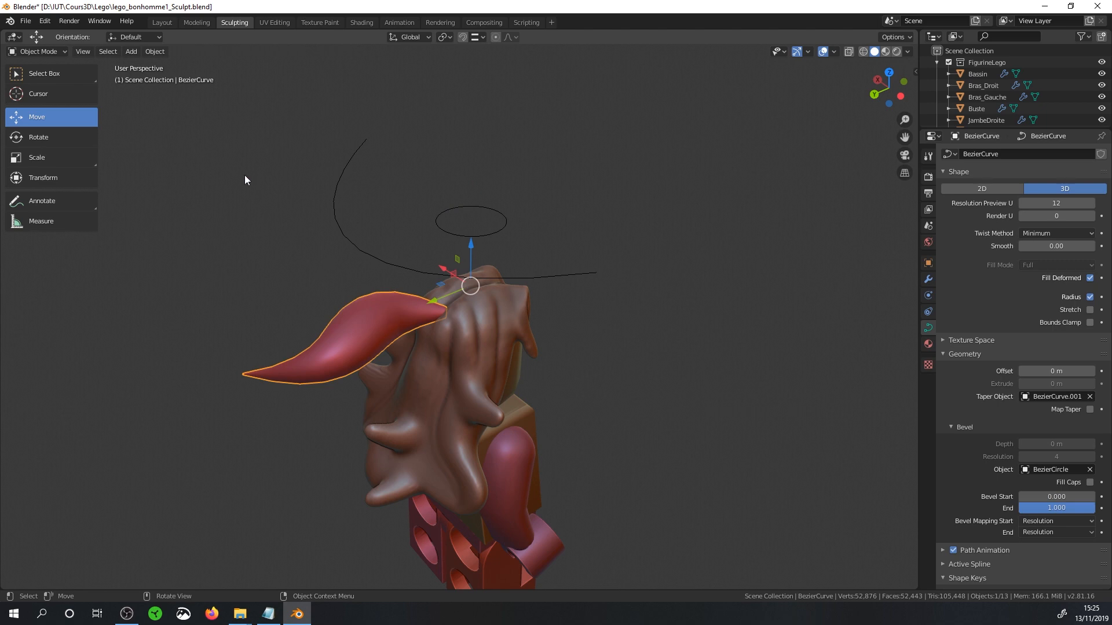
left_click(164, 53)
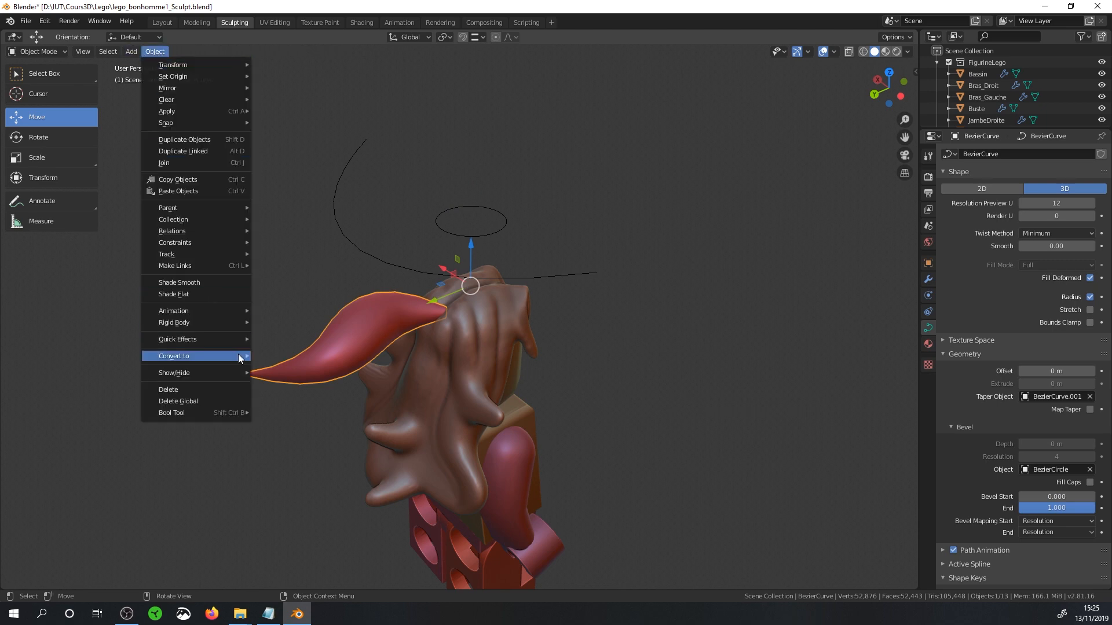
mouse_move(241, 356)
left_click(294, 367)
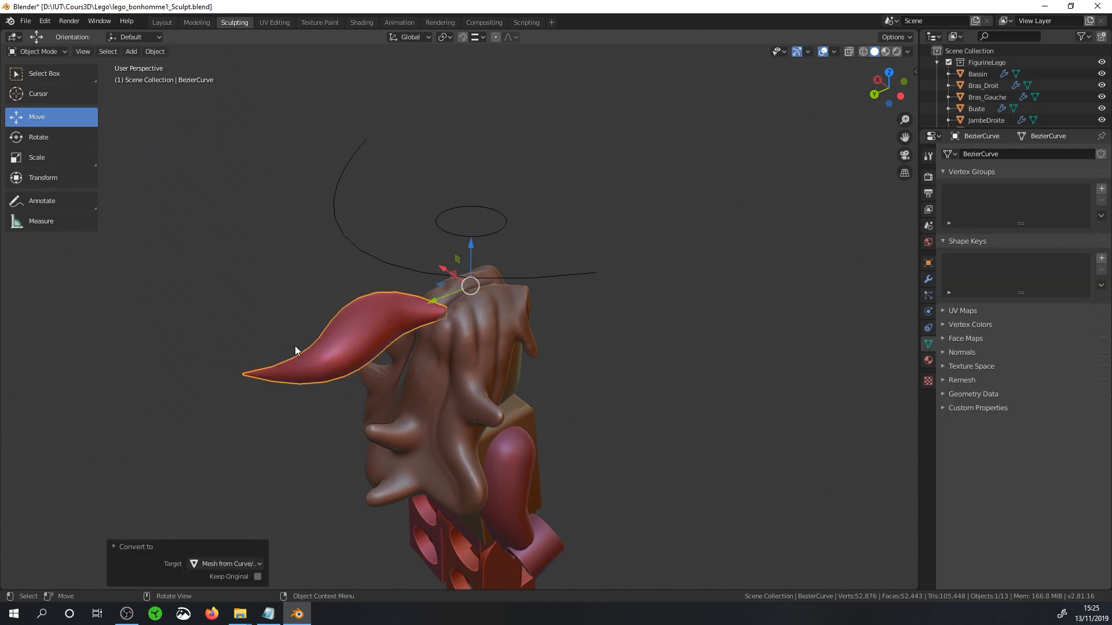
key("Tab")
key("Tab")
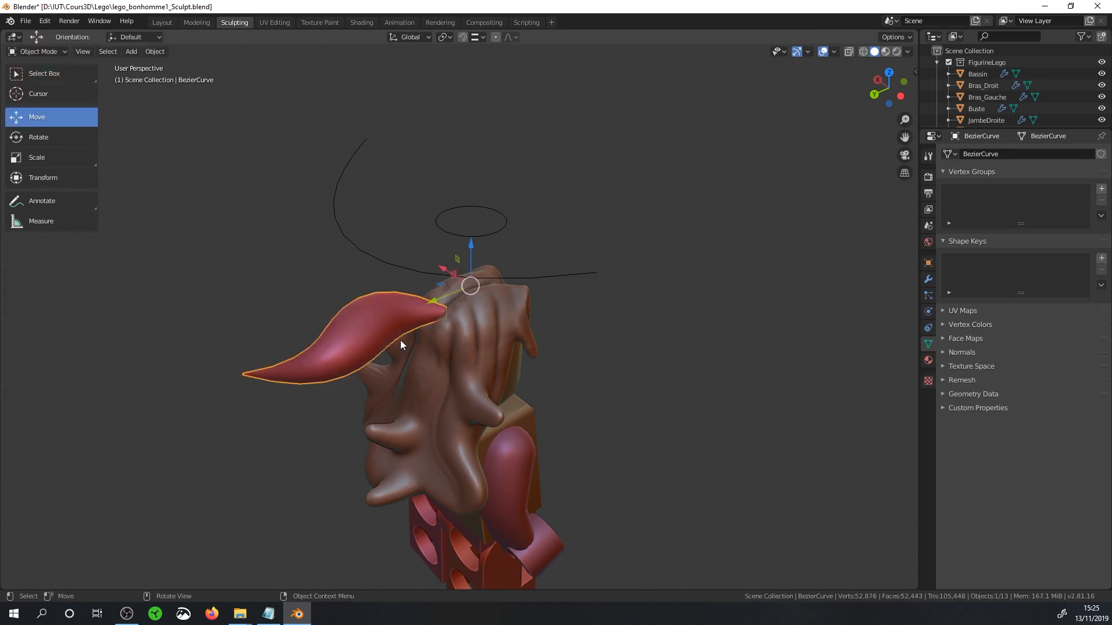
Switch the strand mesh to Sculpt Mode and frame it closely from behind the head
middle_click_drag(400, 340, 435, 363)
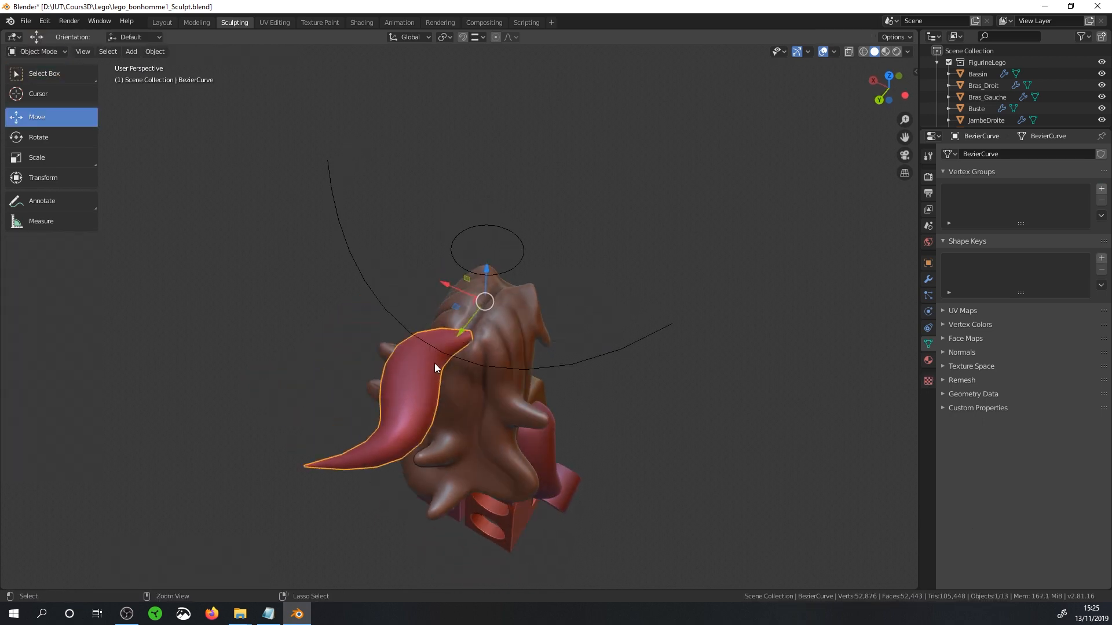
key("ctrl+Tab")
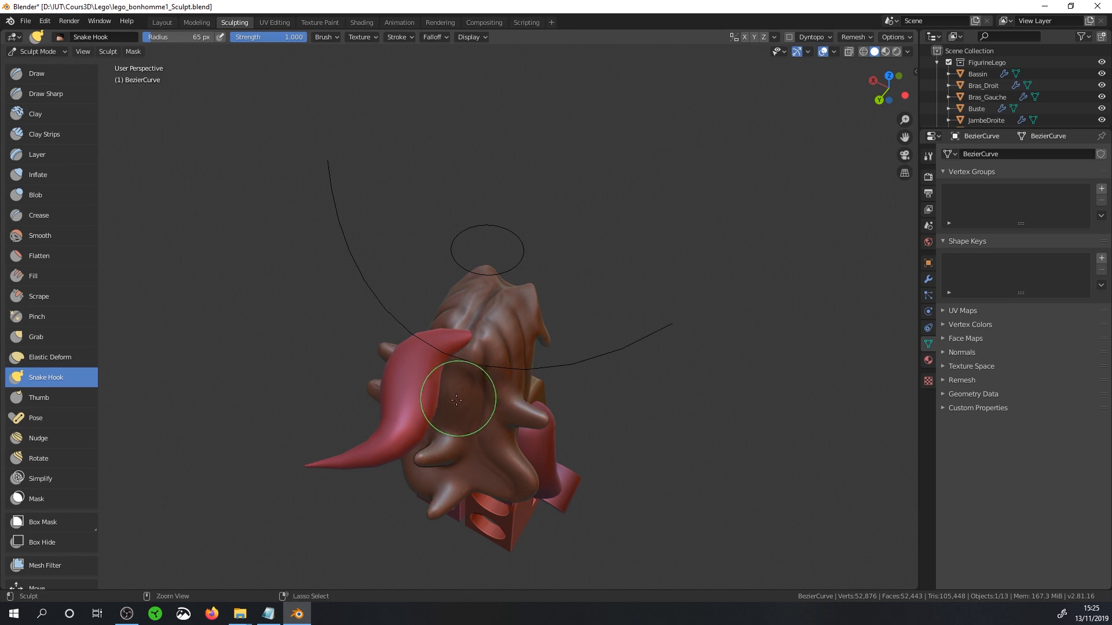
middle_click_drag(460, 397, 464, 319, "ctrl")
middle_click_drag(465, 319, 546, 209, "shift")
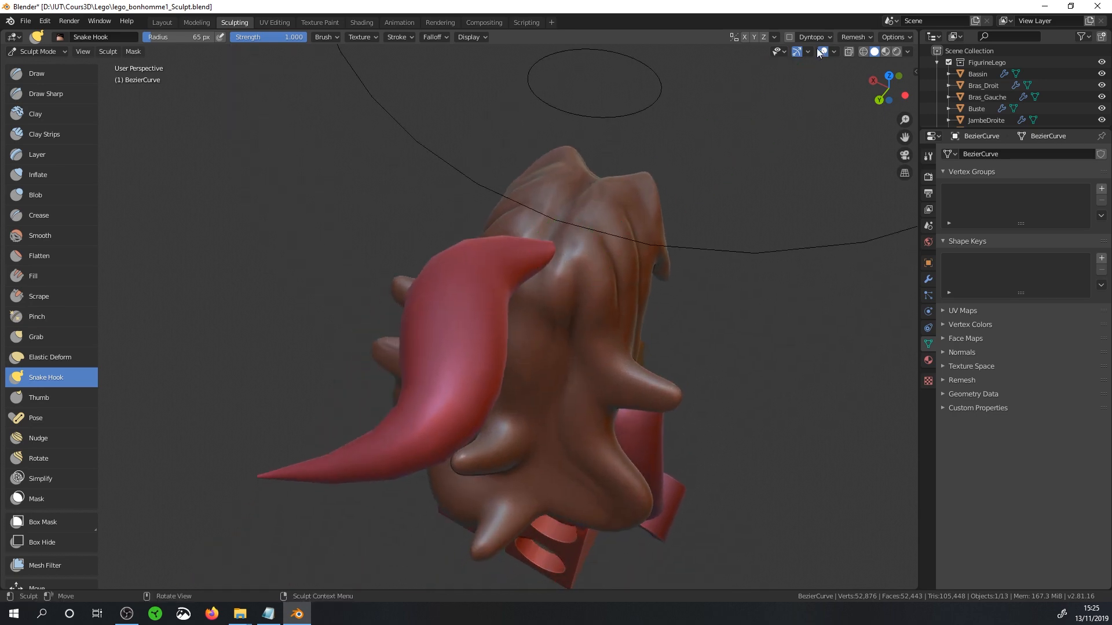
Try to remesh the strand with a voxel size of 0.1 m, and undo the remesh
left_click(856, 36)
left_click(861, 135)
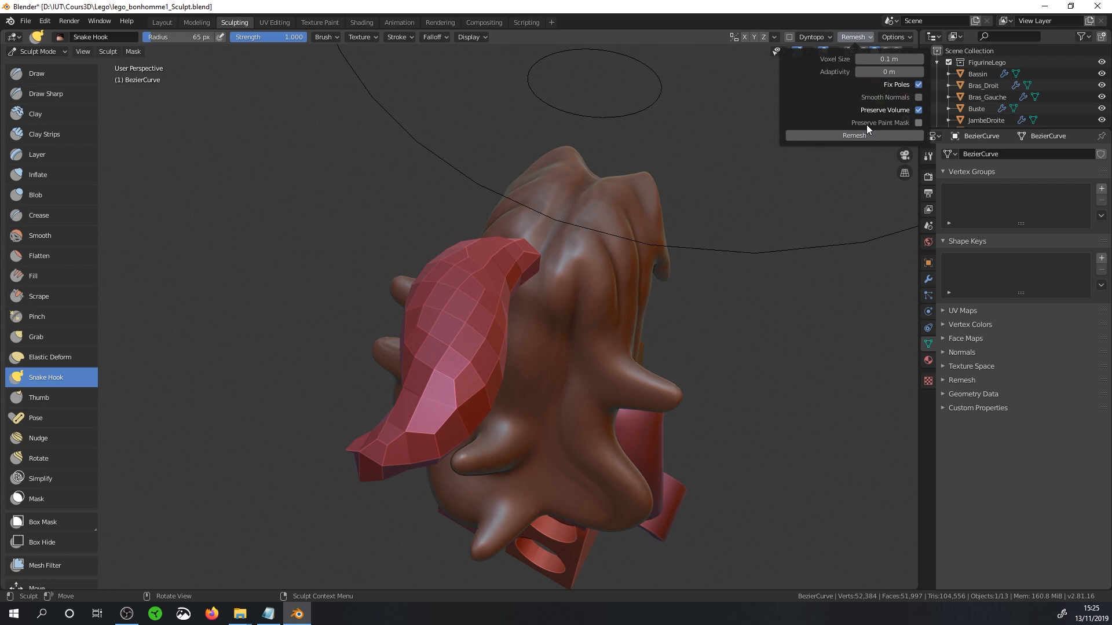
key("ctrl+z")
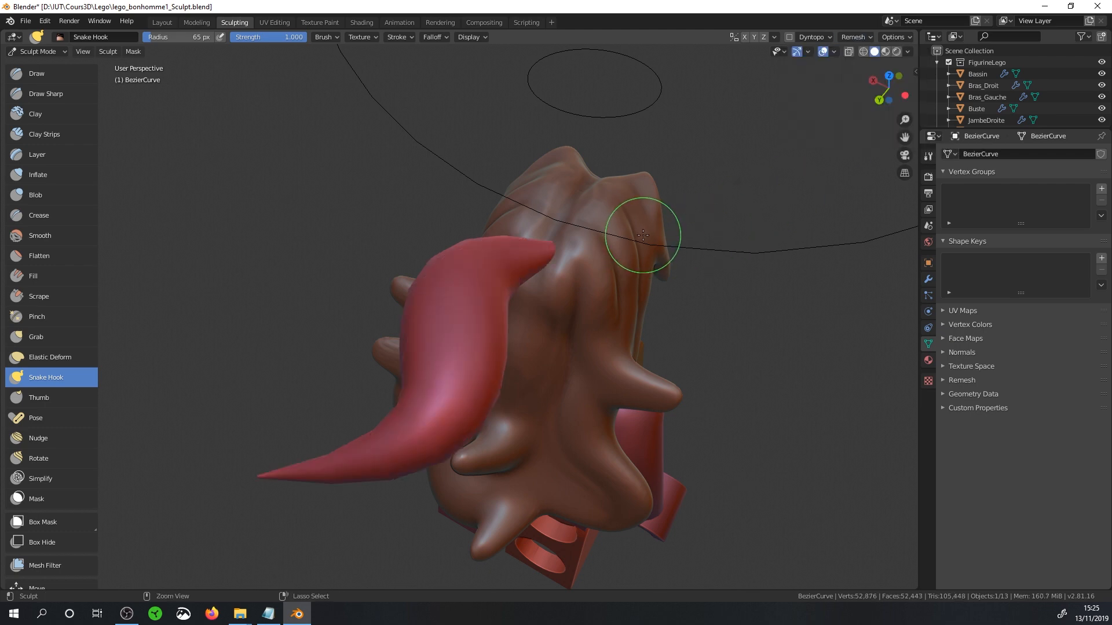
Set the remesh voxel size for the strand to 0.02 m
left_click(860, 37)
left_click(888, 58)
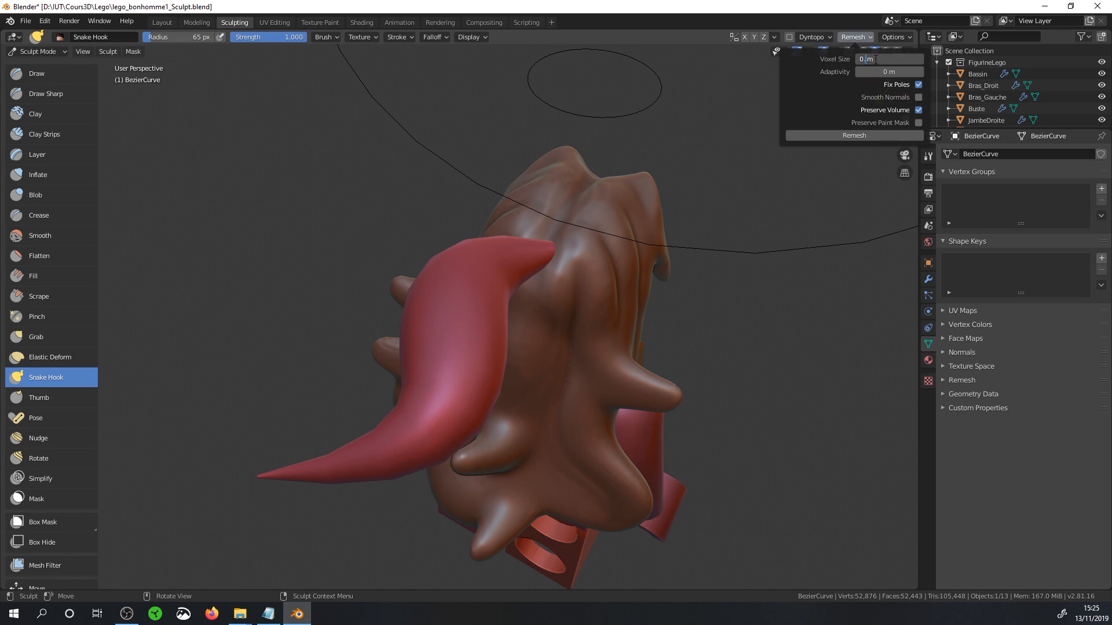
type("0.02")
key("Return")
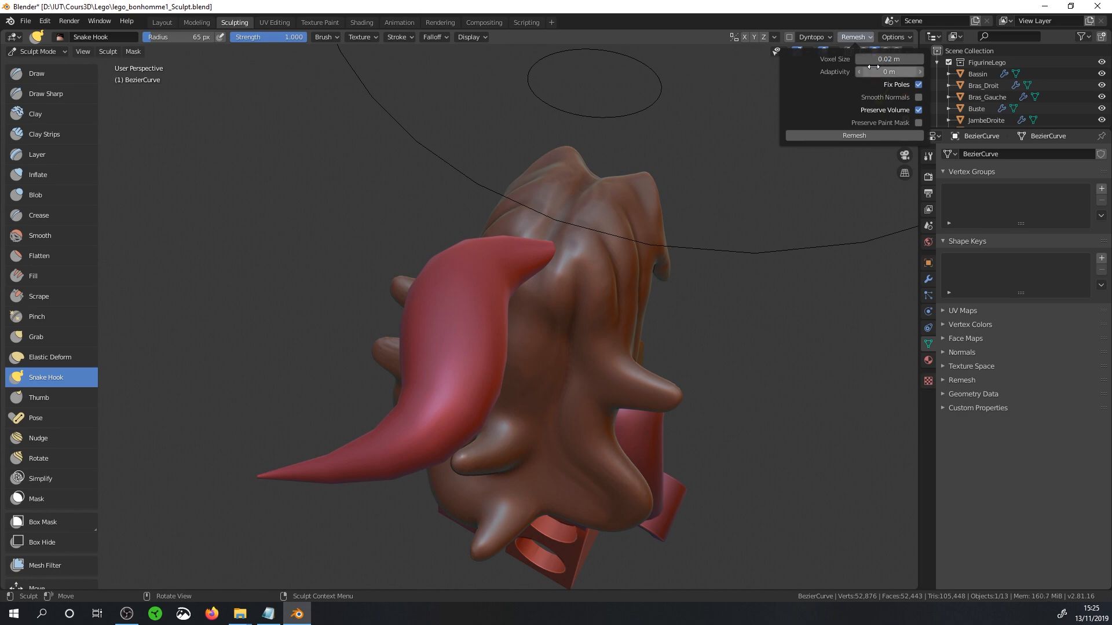
Use the Crease brush with a 37 px radius to carve lengthwise grooves along the strand's outer face
left_click(42, 214)
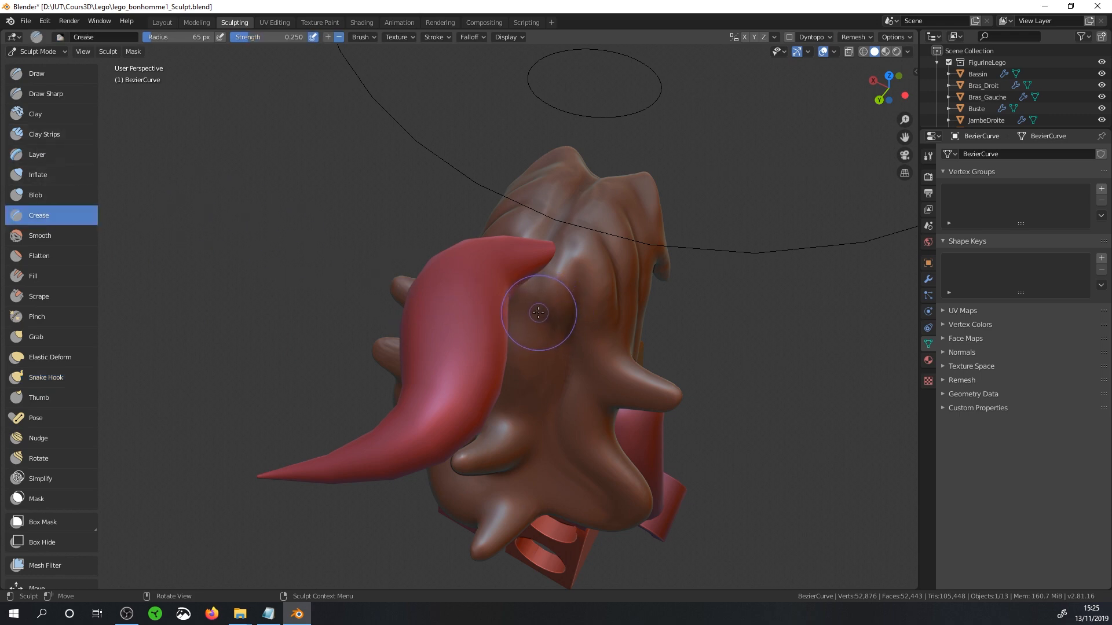
key("f")
left_click(506, 306)
left_click_drag(337, 461, 402, 448)
left_click_drag(465, 367, 463, 339)
key("shift+s")
left_click(61, 214)
left_click_drag(468, 281, 449, 351)
left_click_drag(437, 418, 449, 374)
left_click_drag(403, 448, 446, 382)
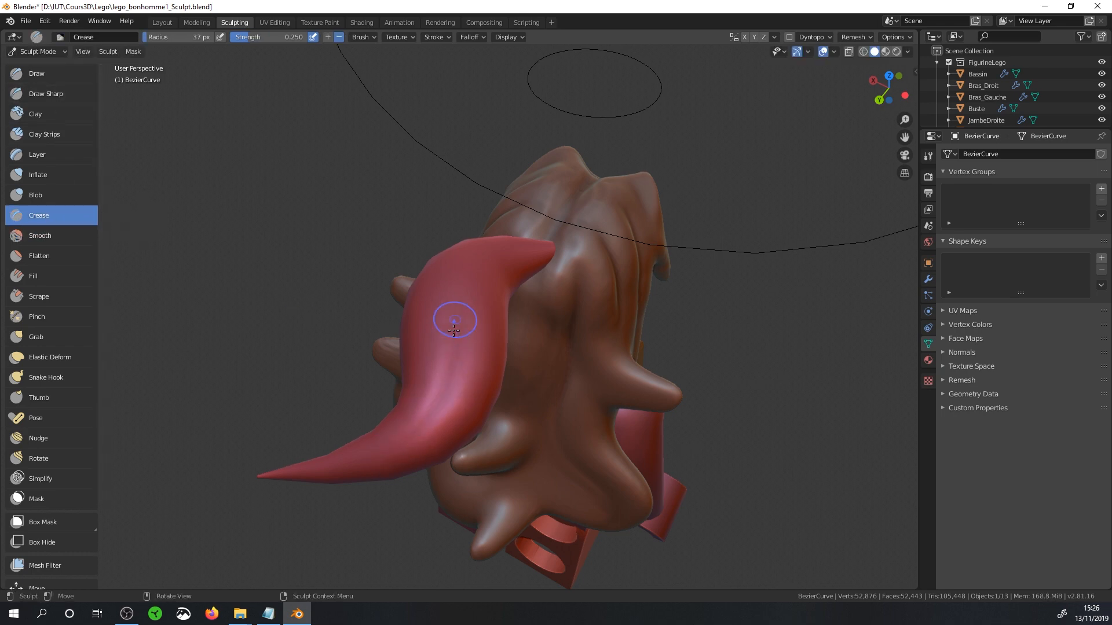
left_click_drag(458, 313, 462, 296)
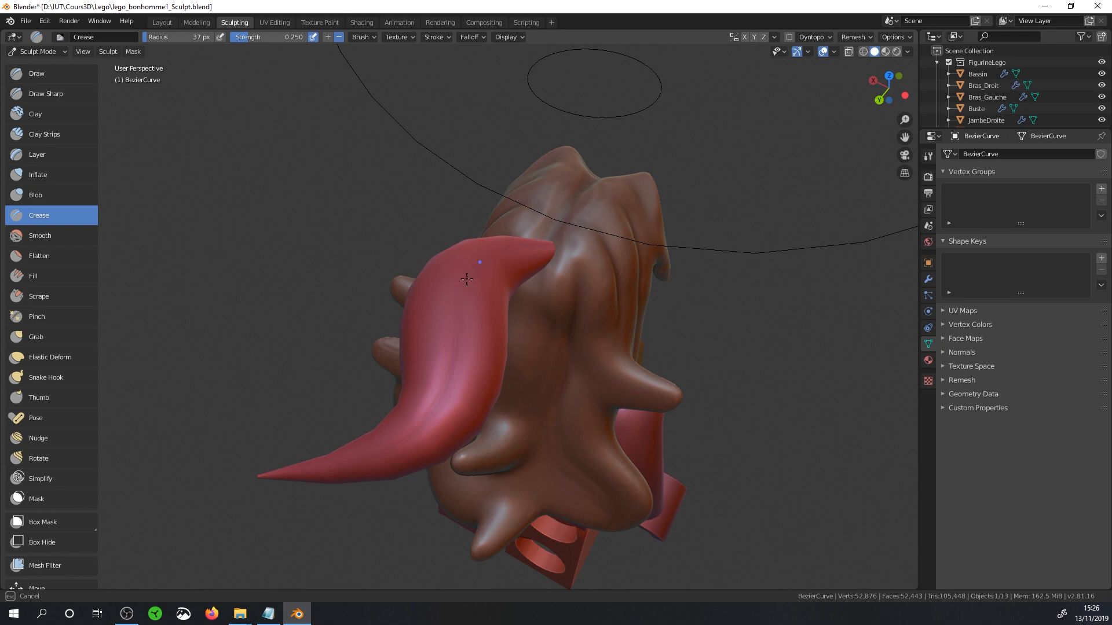
left_click_drag(454, 339, 455, 333)
Carve another lengthwise crease on the strand as seen from the back of the head
mouse_move(459, 367)
middle_mouse_down()
mouse_move(547, 365)
mouse_move(513, 353)
middle_mouse_up()
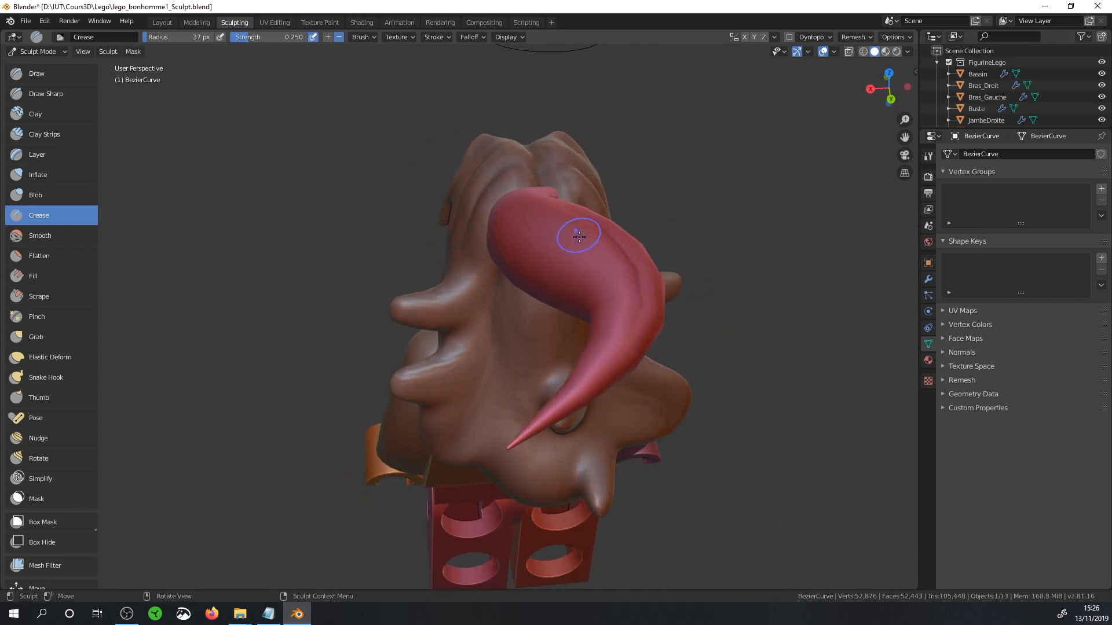
middle_click_drag(579, 236, 535, 280)
mouse_move(535, 280)
left_mouse_down()
mouse_move(540, 340)
mouse_move(555, 358)
left_mouse_up()
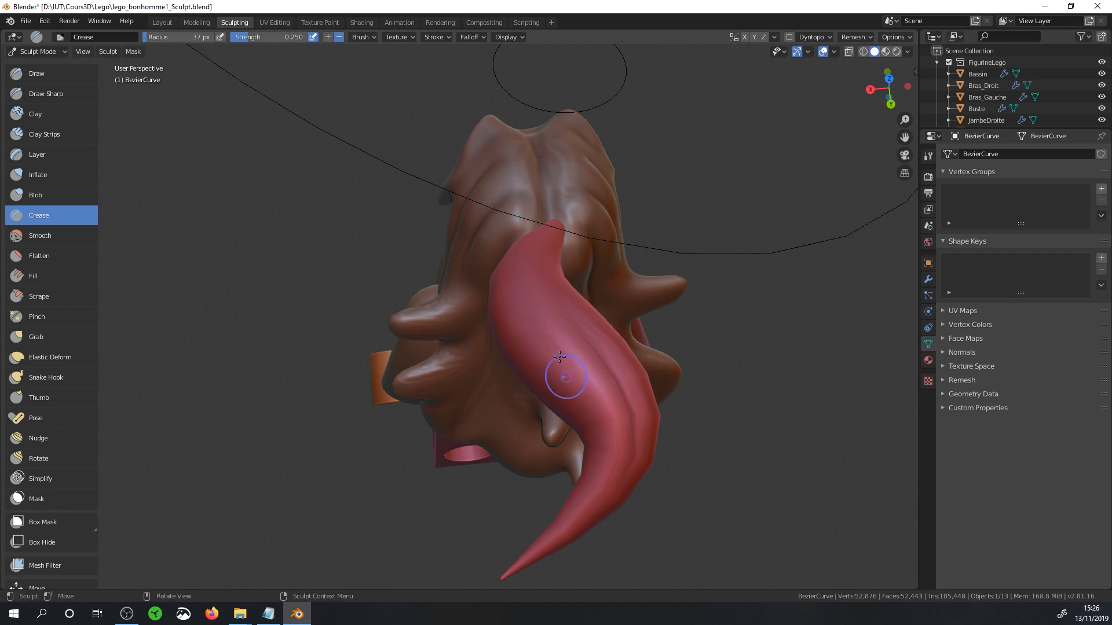
Set the remesh voxel size to 0.01 m and remesh the creased strand
left_click(870, 37)
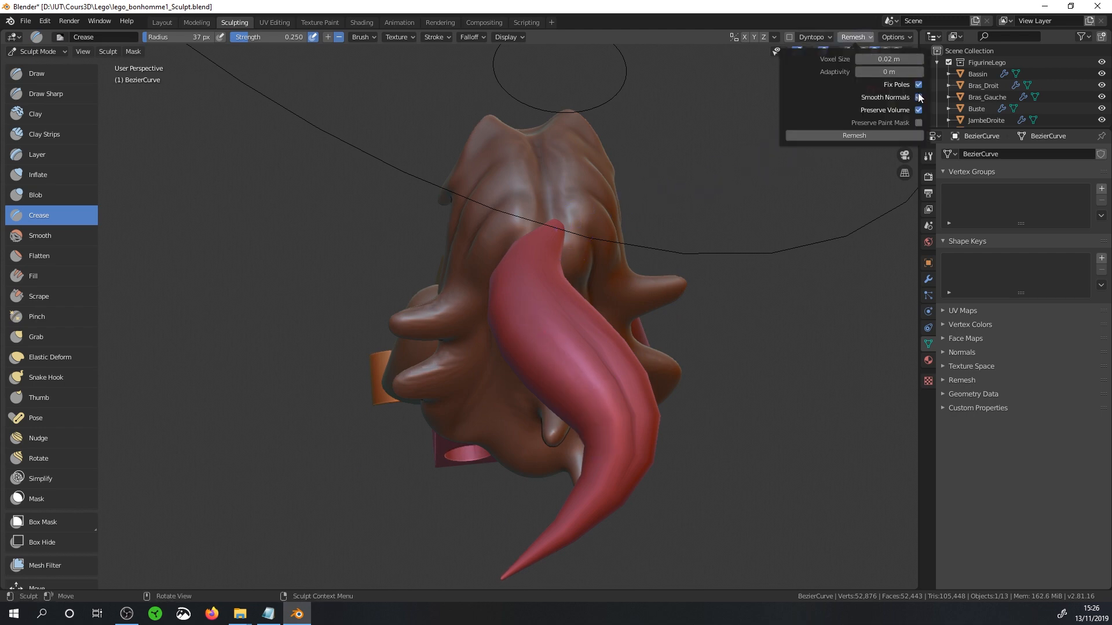
left_click(918, 97)
left_click(877, 58)
key("ctrl+r")
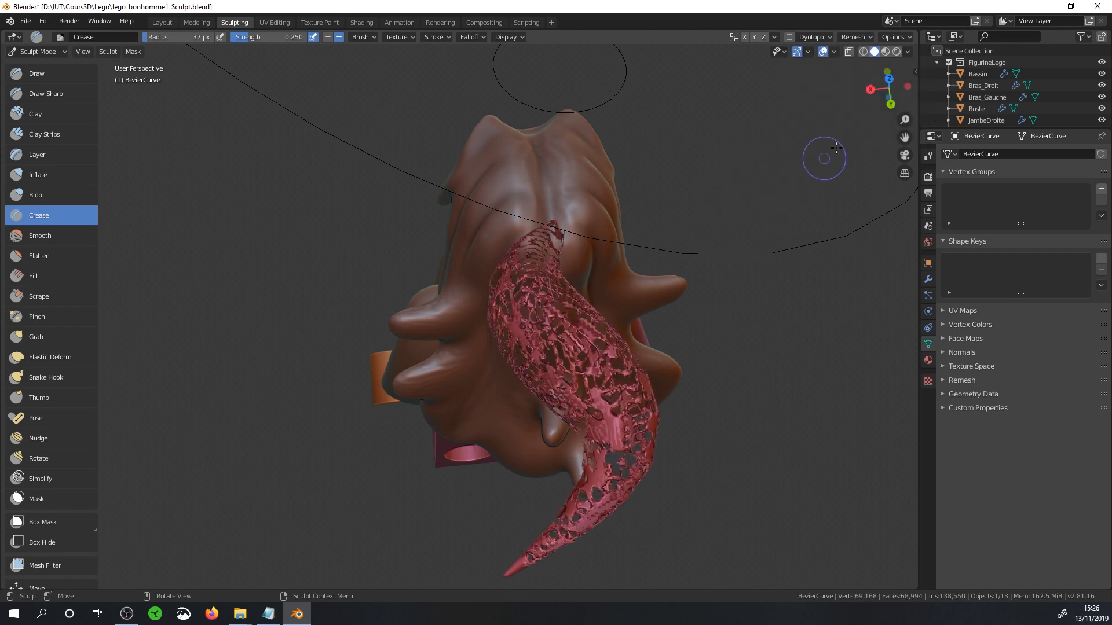
Run the voxel remesh on the strand a second time at a voxel size of 0.01 m
left_click(860, 37)
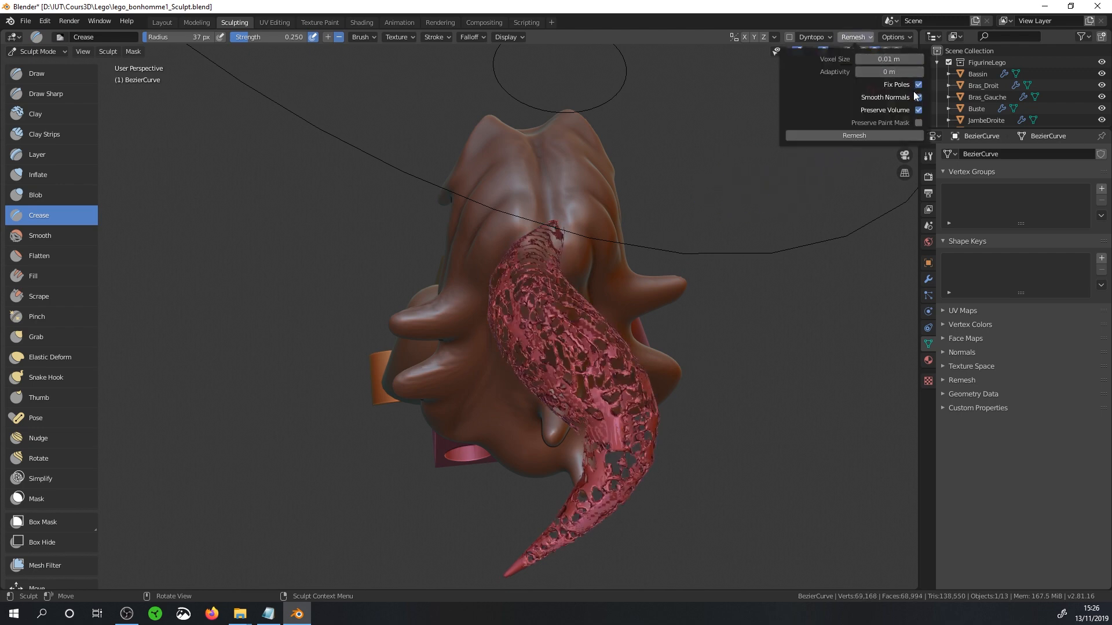
mouse_move(608, 330)
middle_mouse_down()
mouse_move(575, 290)
mouse_move(597, 310)
mouse_move(454, 255)
mouse_move(498, 302)
mouse_move(538, 298)
middle_mouse_up()
key("Tab")
key("Tab")
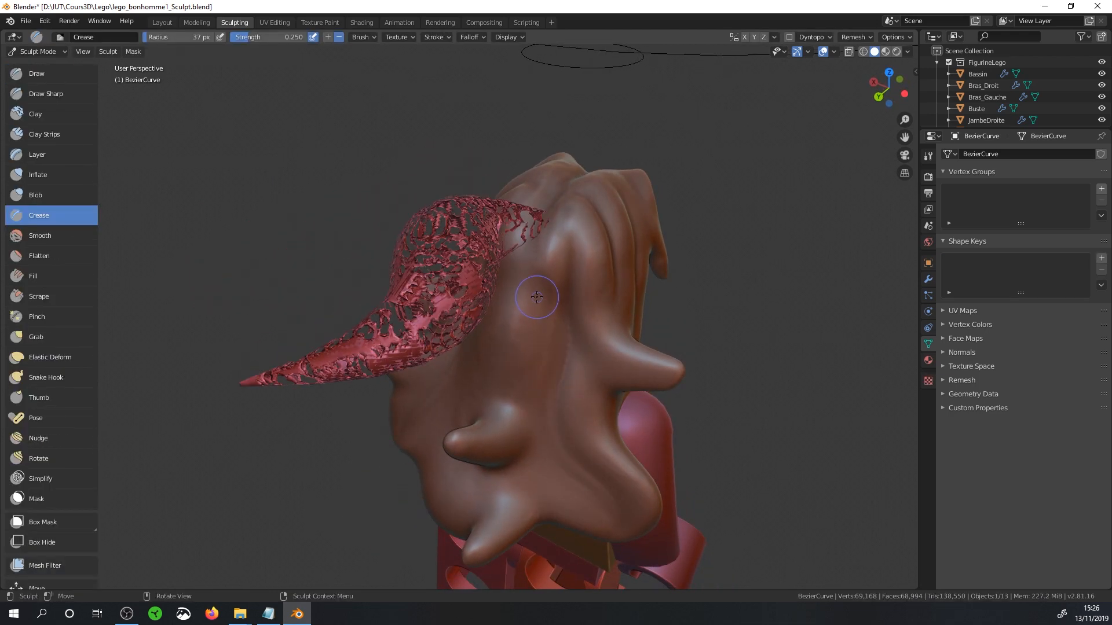
left_click(856, 37)
left_click(860, 134)
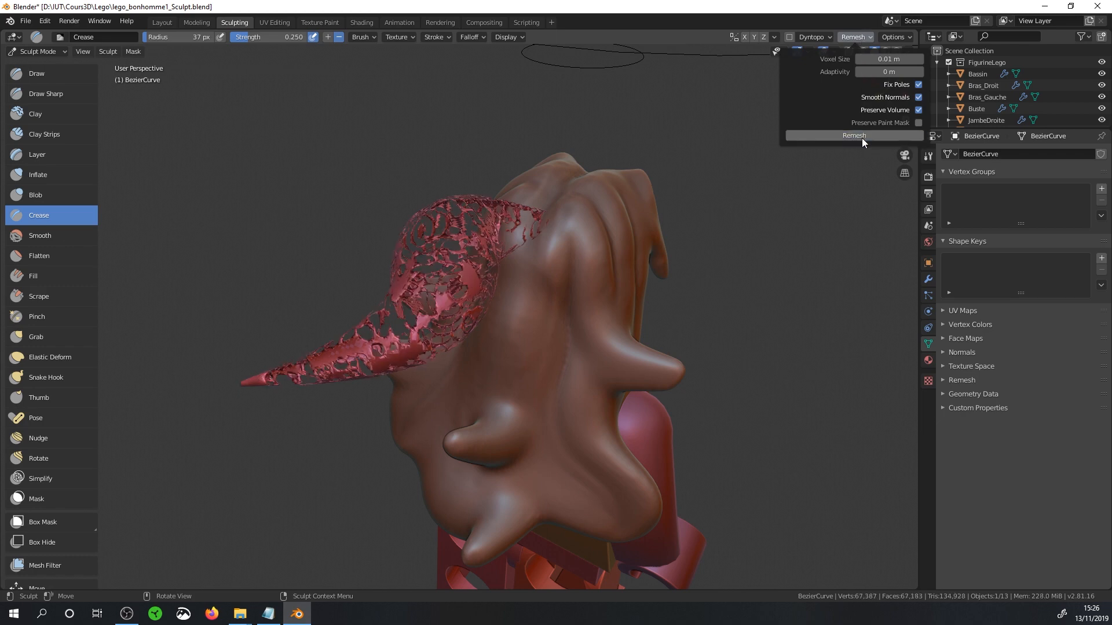
mouse_move(405, 318)
middle_mouse_down()
mouse_move(440, 301)
mouse_move(405, 318)
middle_mouse_up()
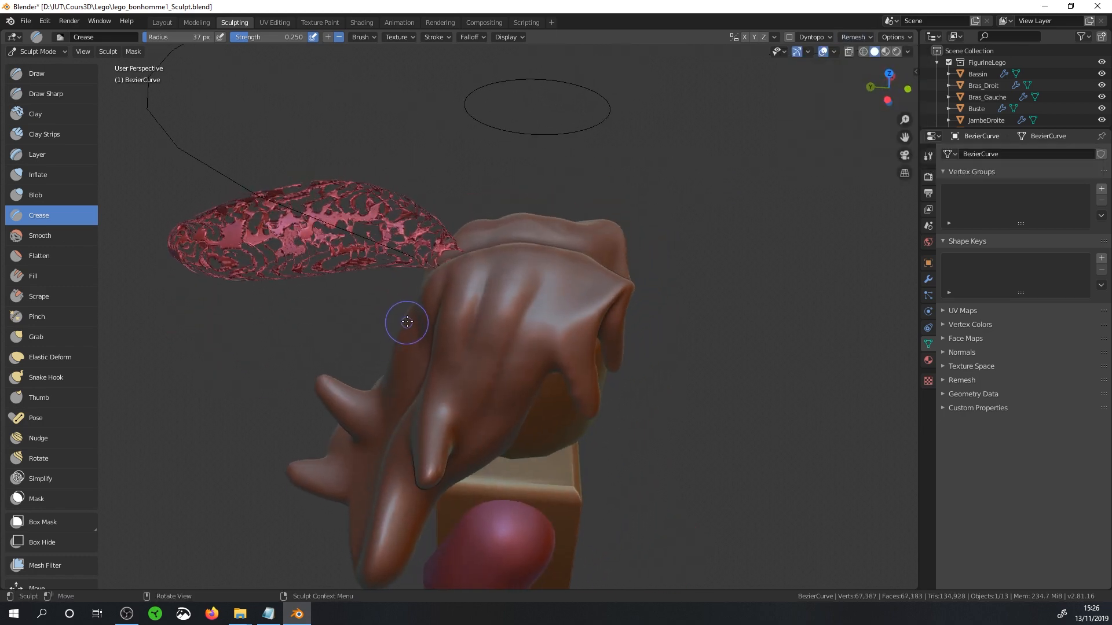
mouse_move(658, 231)
middle_mouse_down()
mouse_move(535, 269)
mouse_move(554, 243)
mouse_move(548, 257)
middle_mouse_up()
scroll(535, 270, "down", 4)
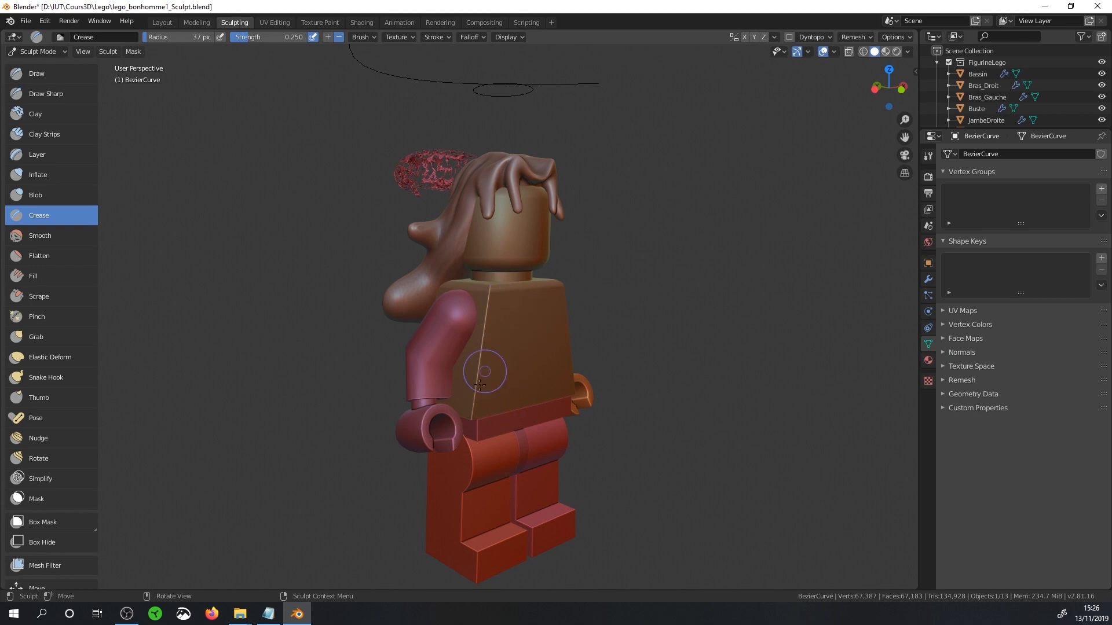
left_click_drag(579, 297, 577, 298)
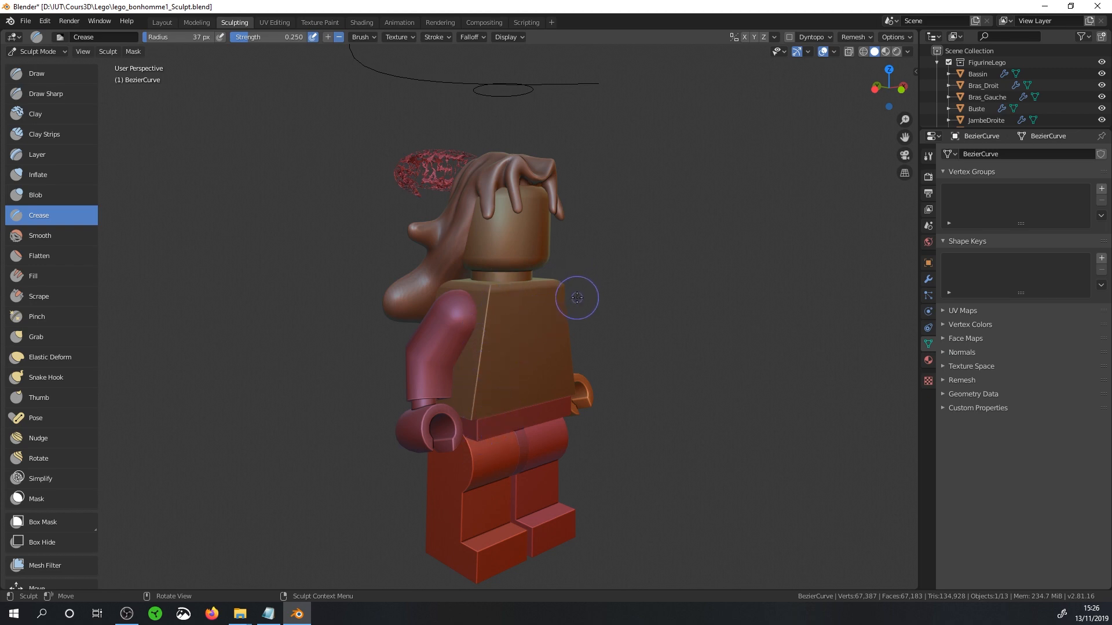